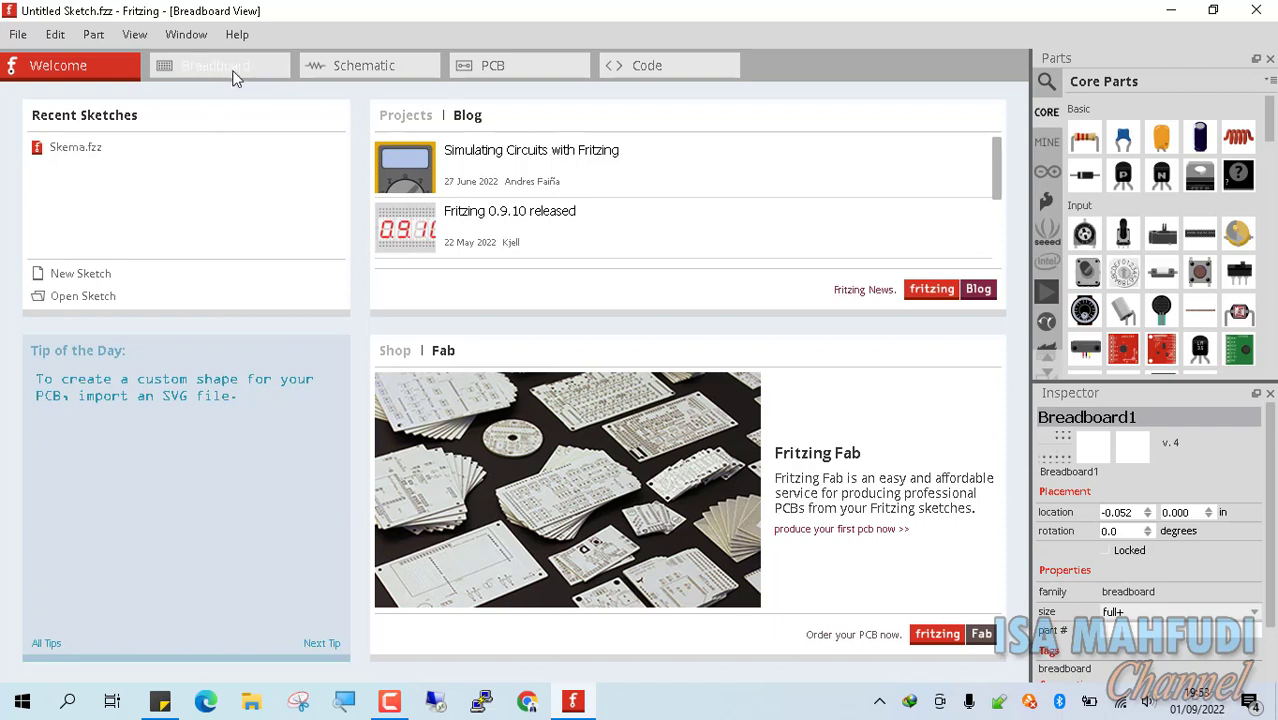
Open the breadboard view, search the parts library for "uno", and place an Arduino Uno (Rev3) - ICSP directly above the breadboard
{"action": "left_click", "coordinate": [232, 70]}
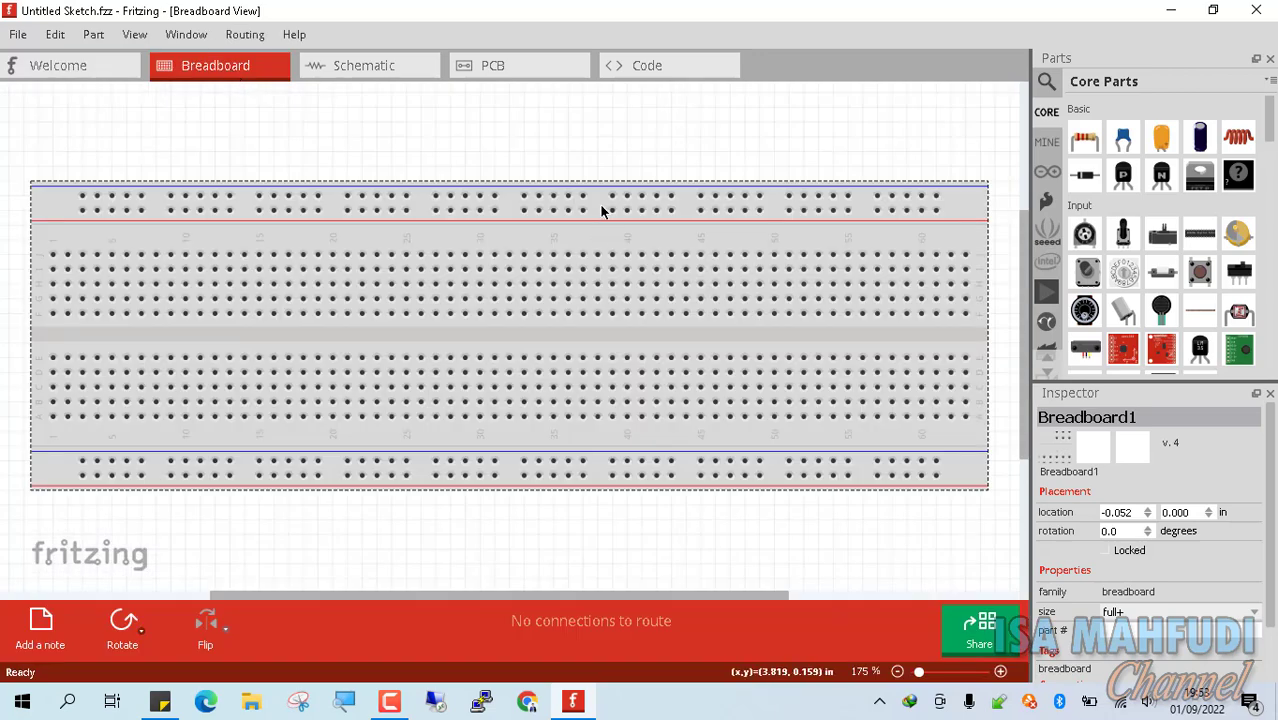
{"action": "left_click", "coordinate": [1046, 82]}
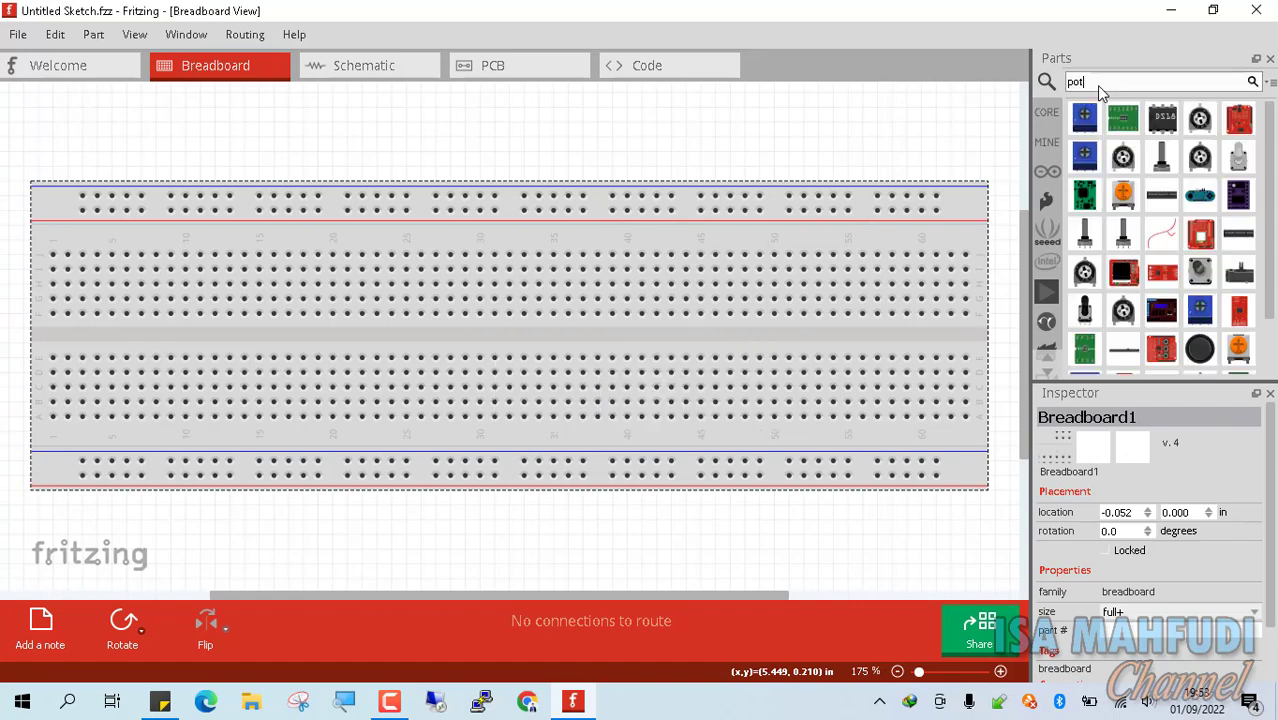
{"action": "left_click_drag", "start_coordinate": [1100, 86], "coordinate": [976, 68]}
{"action": "key", "text": "Return"}
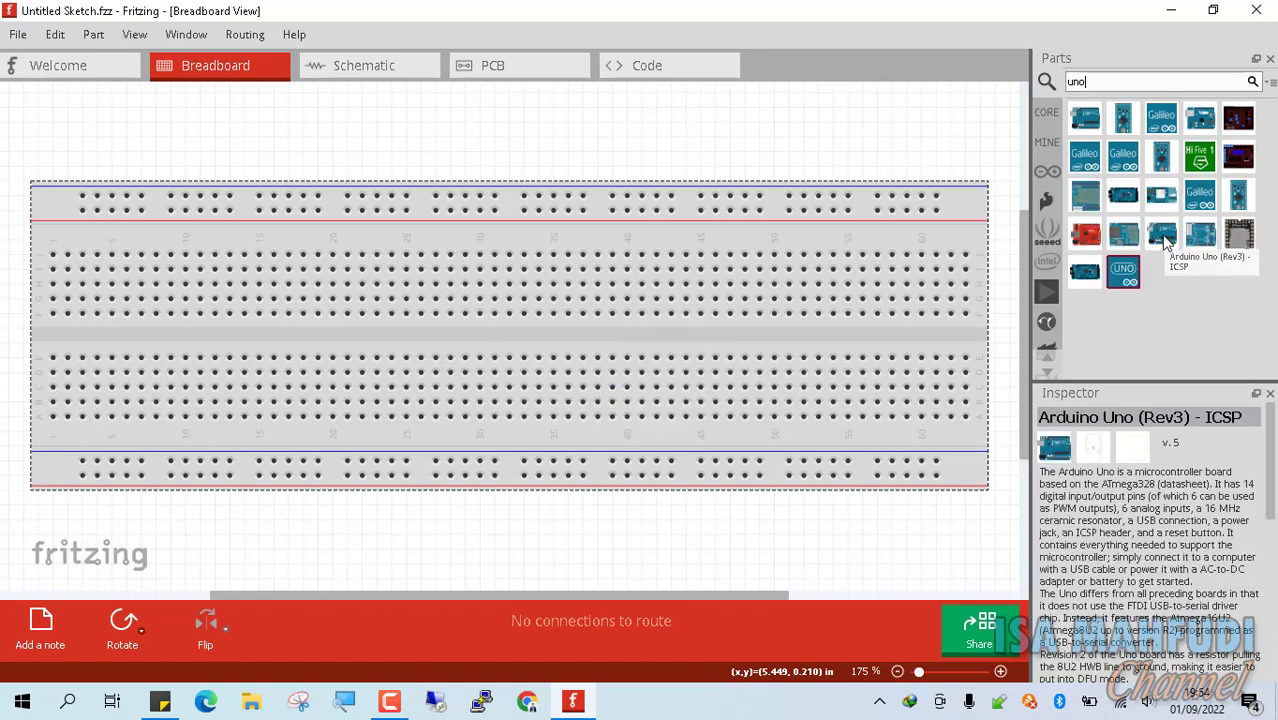
{"action": "left_click", "coordinate": [1166, 241]}
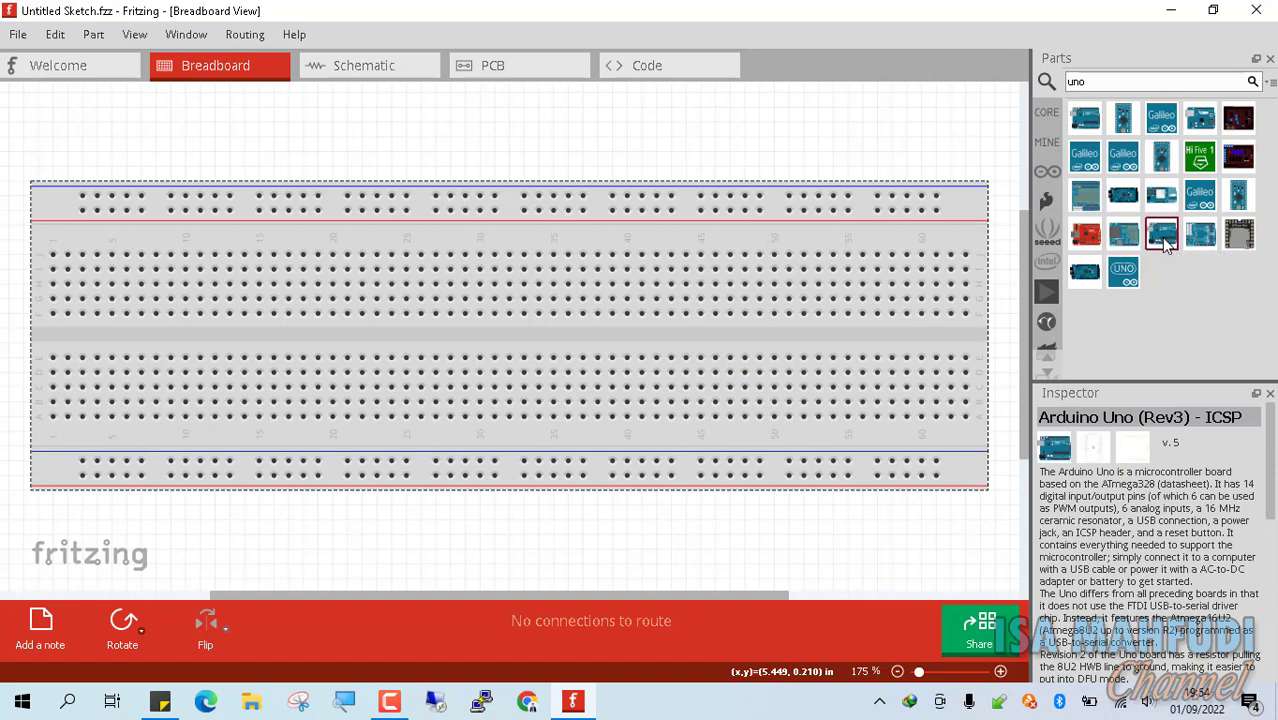
{"action": "left_click_drag", "start_coordinate": [1163, 245], "coordinate": [540, 275]}
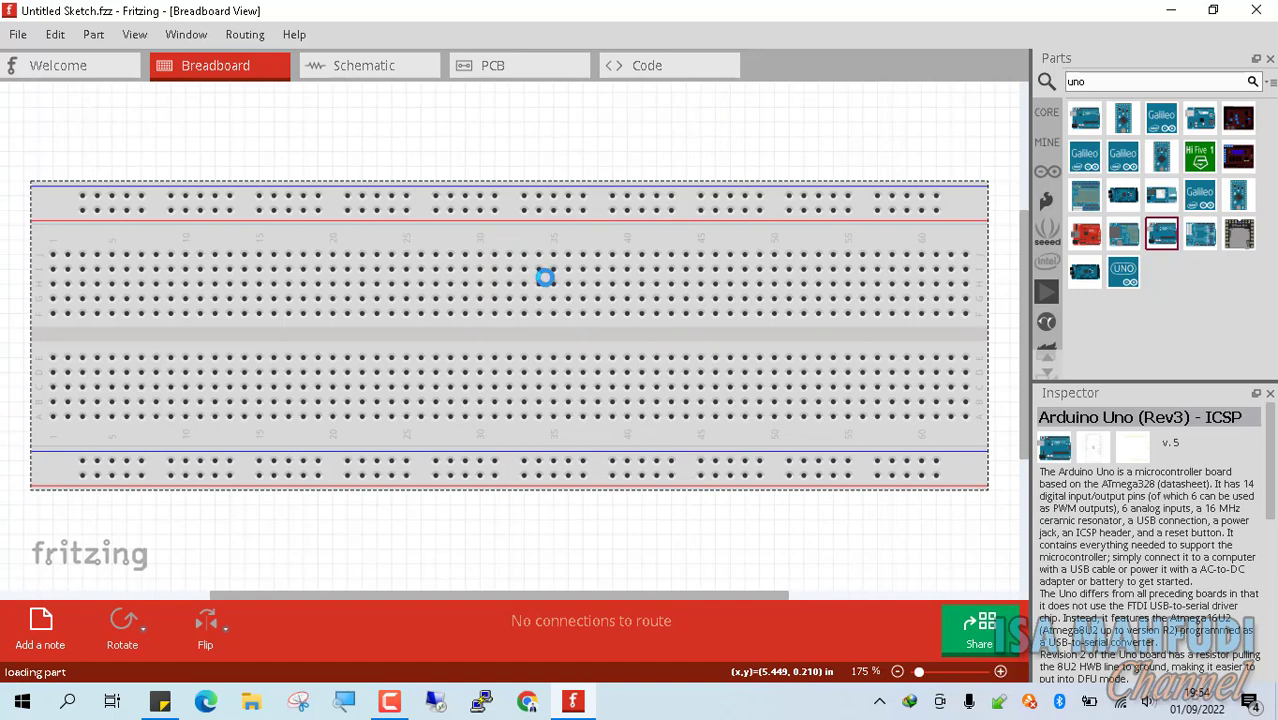
{"action": "left_click_drag", "start_coordinate": [608, 329], "coordinate": [563, 125]}
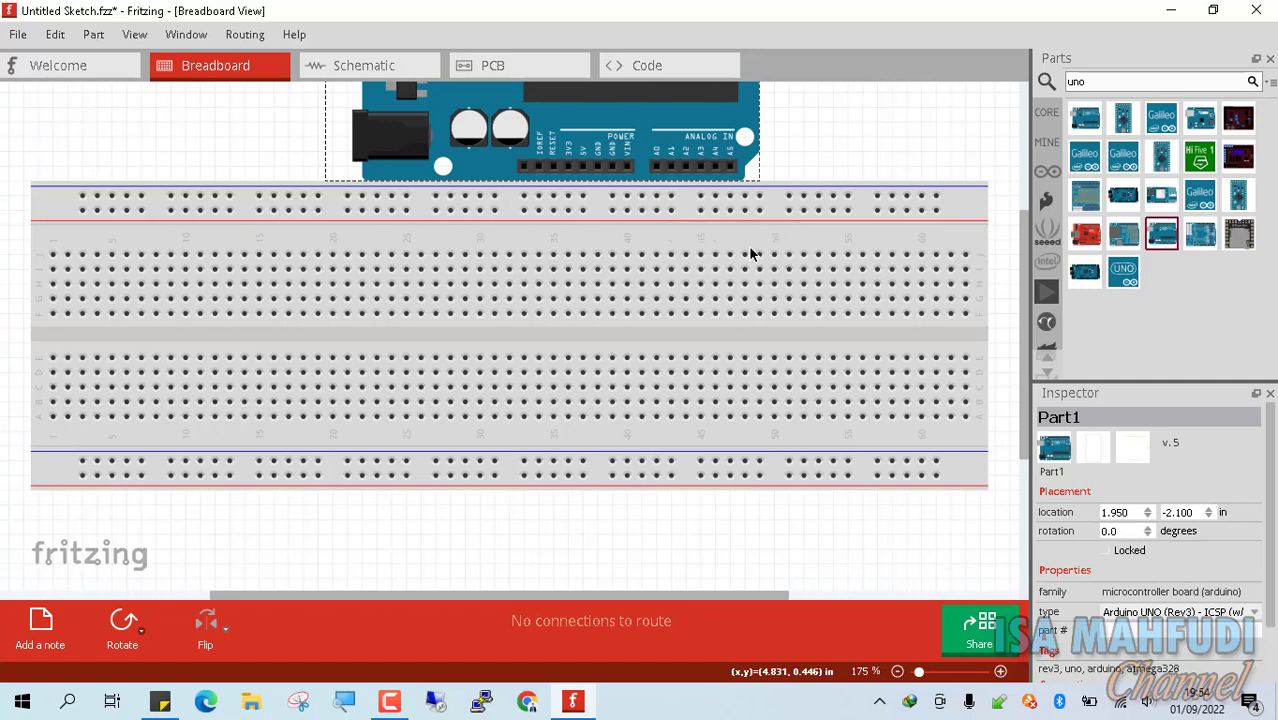
Search the parts library for "pot" and place a SparkFun potentiometer, variant -rv16af-20, on the breadboard below the Arduino
{"action": "scroll", "coordinate": [667, 249], "scroll_direction": "down", "scroll_amount": 3}
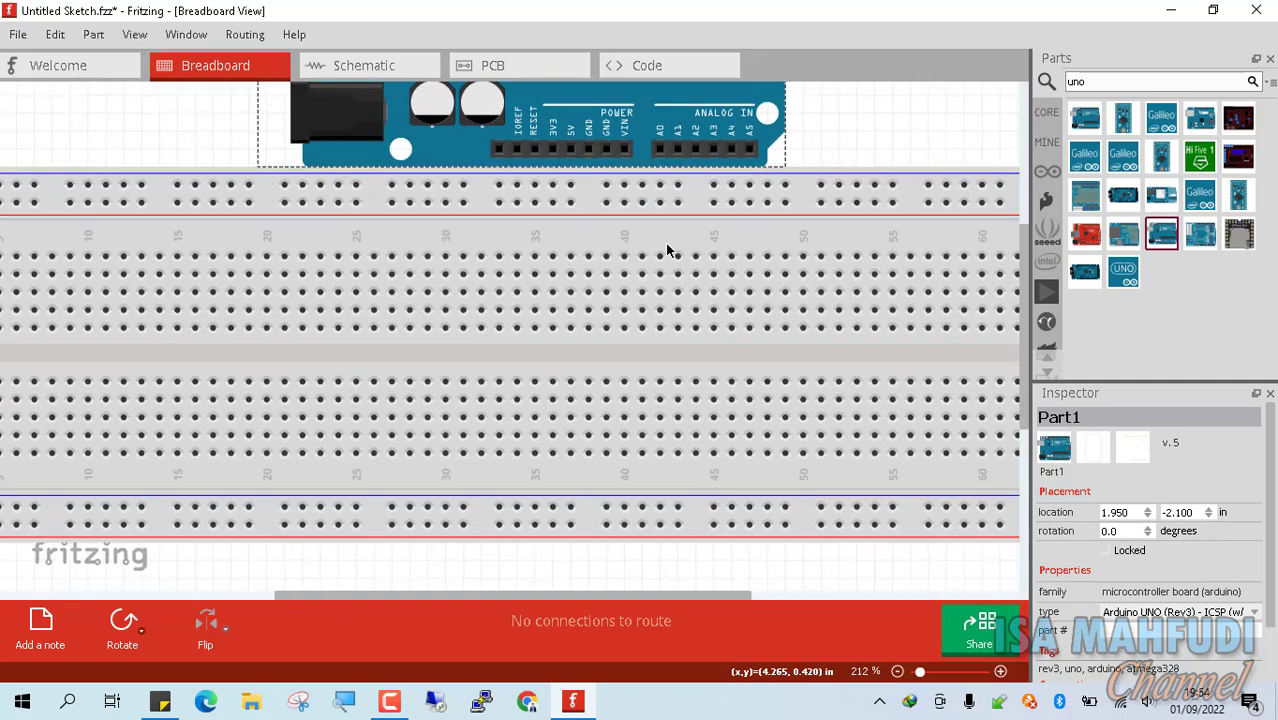
{"action": "scroll", "coordinate": [667, 249], "scroll_direction": "down", "scroll_amount": 3}
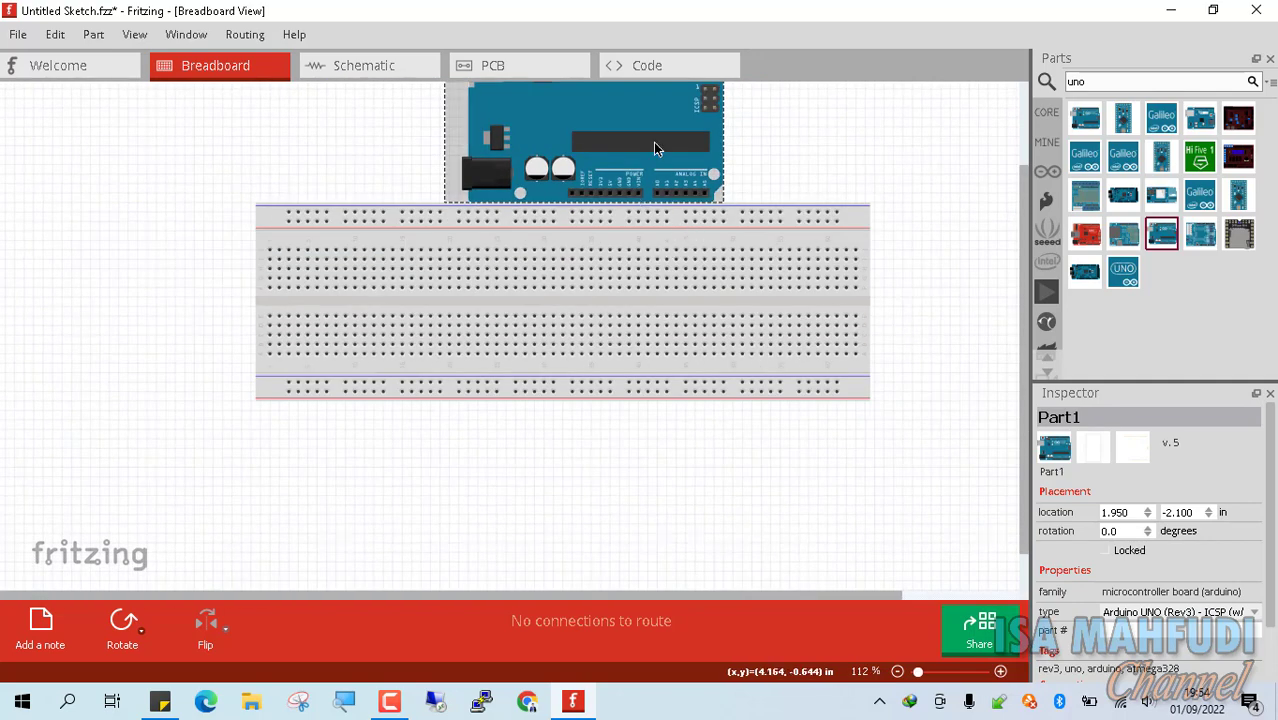
{"action": "scroll", "coordinate": [653, 142], "scroll_direction": "up", "scroll_amount": 2}
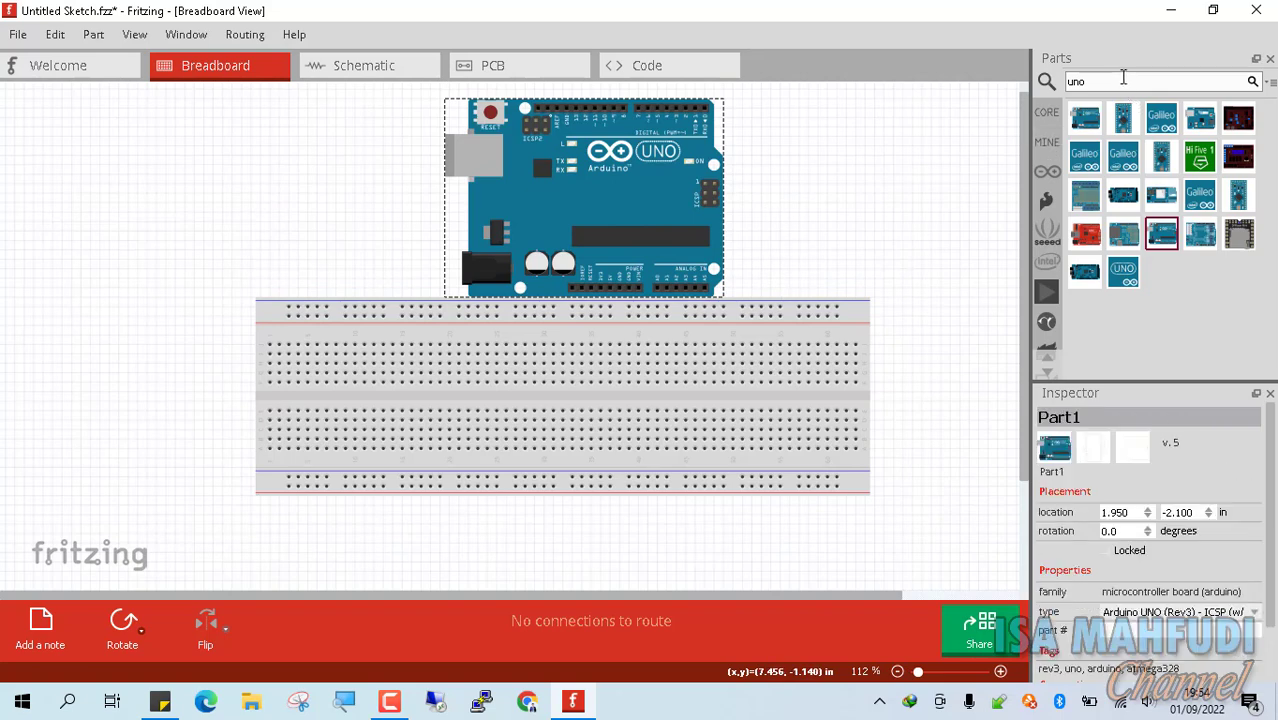
{"action": "left_click_drag", "start_coordinate": [1113, 80], "coordinate": [1006, 74]}
{"action": "type", "text": "pot"}
{"action": "key", "text": "Return"}
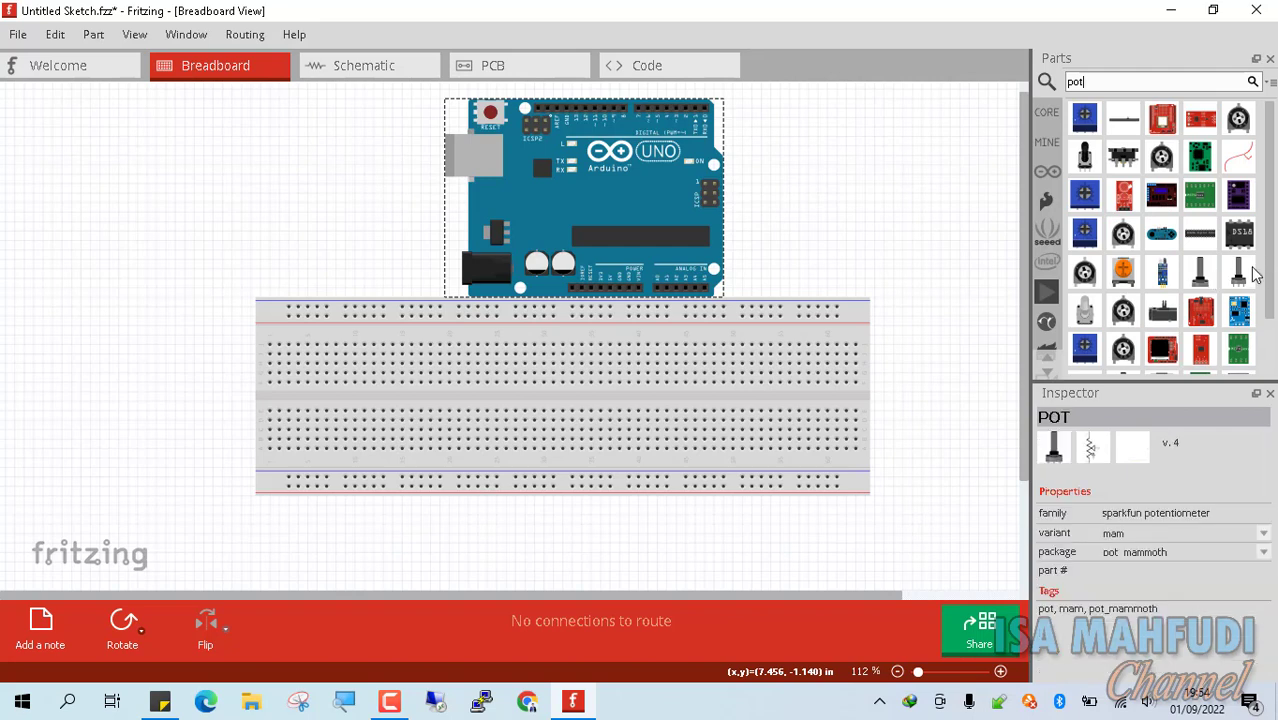
{"action": "scroll", "coordinate": [1272, 250], "scroll_direction": "down", "scroll_amount": 2}
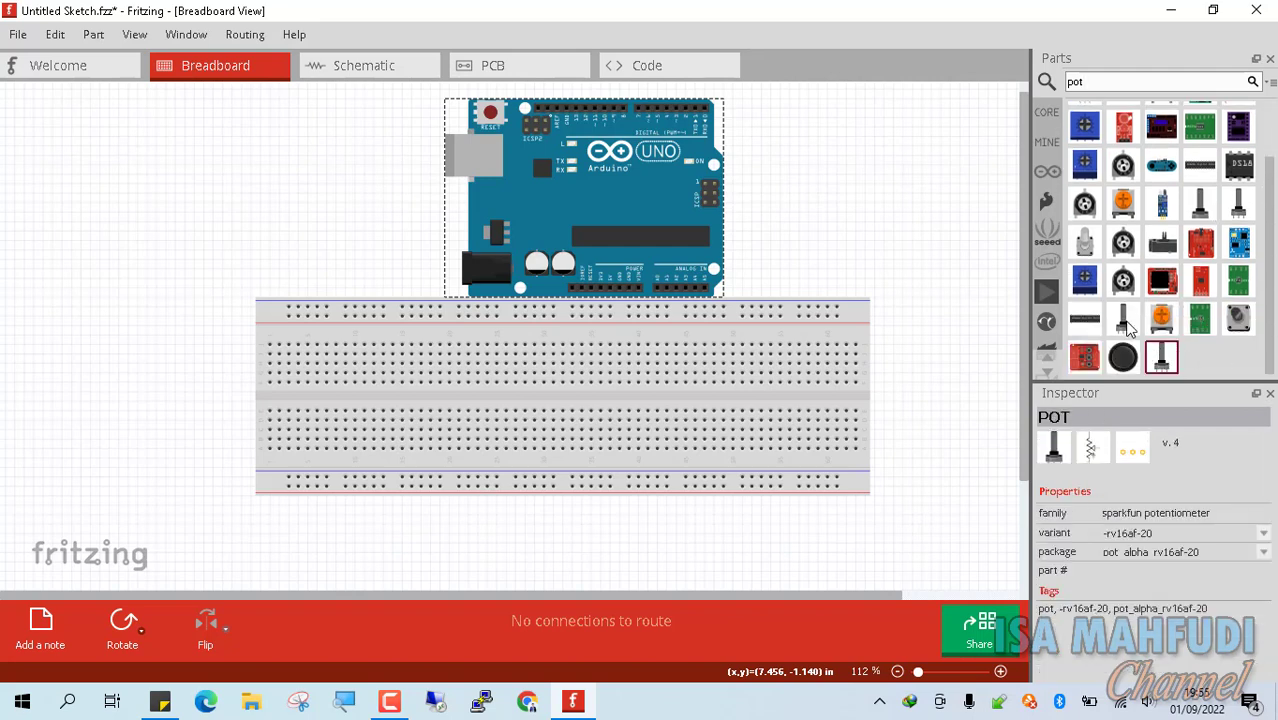
{"action": "left_click_drag", "start_coordinate": [1127, 325], "coordinate": [596, 404]}
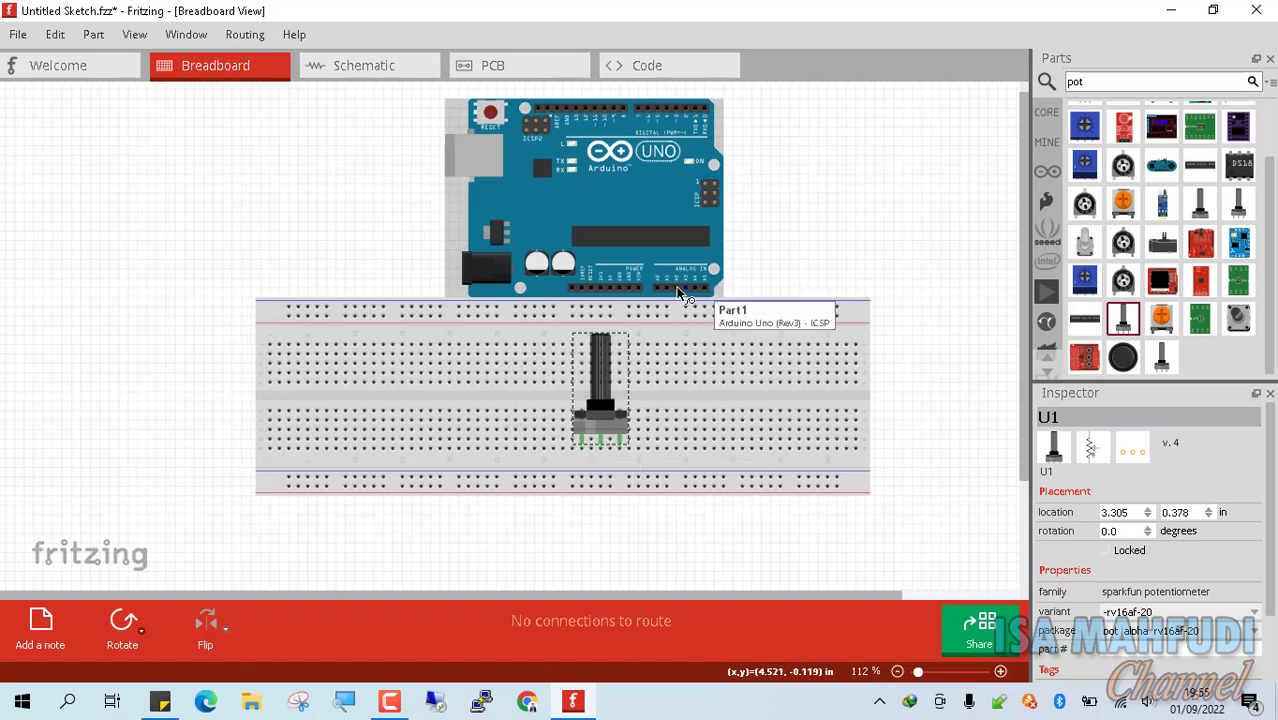
Rotate the potentiometer 180° and move it so its pins sit in the breadboard's top terminal row below the Arduino's power header
{"action": "right_click", "coordinate": [591, 401]}
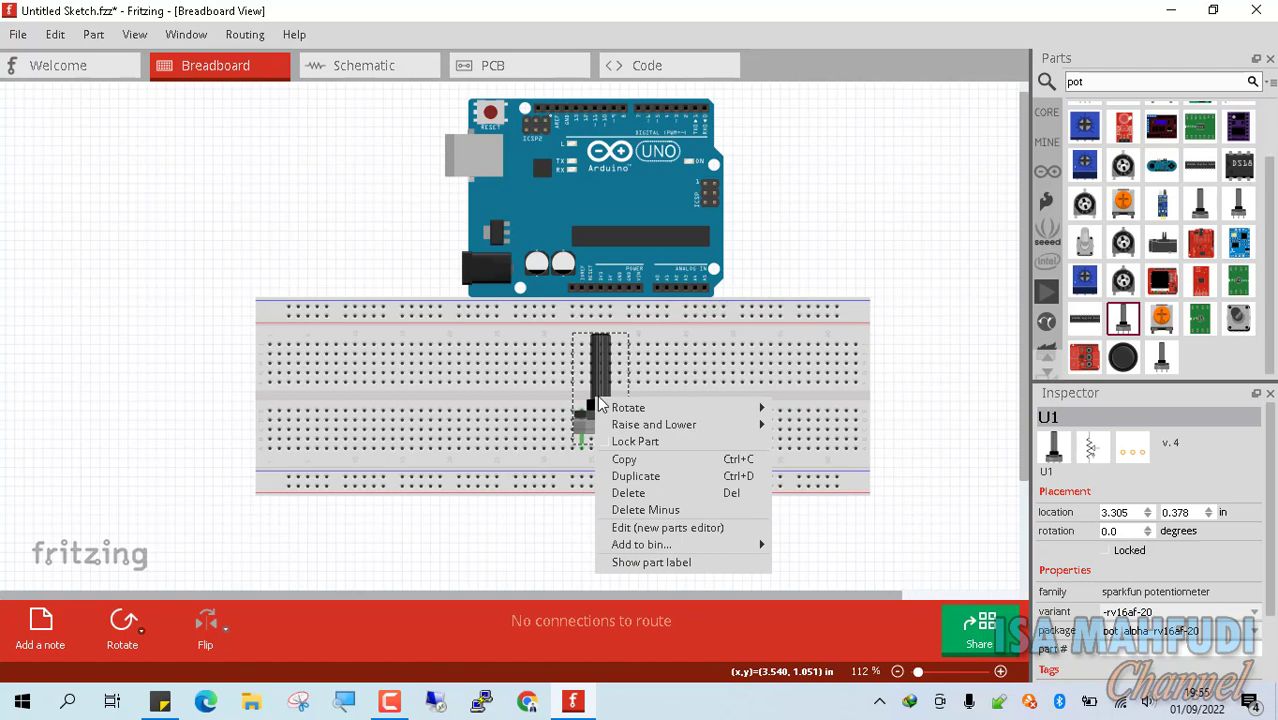
{"action": "mouse_move", "coordinate": [700, 408]}
{"action": "left_click", "coordinate": [822, 443]}
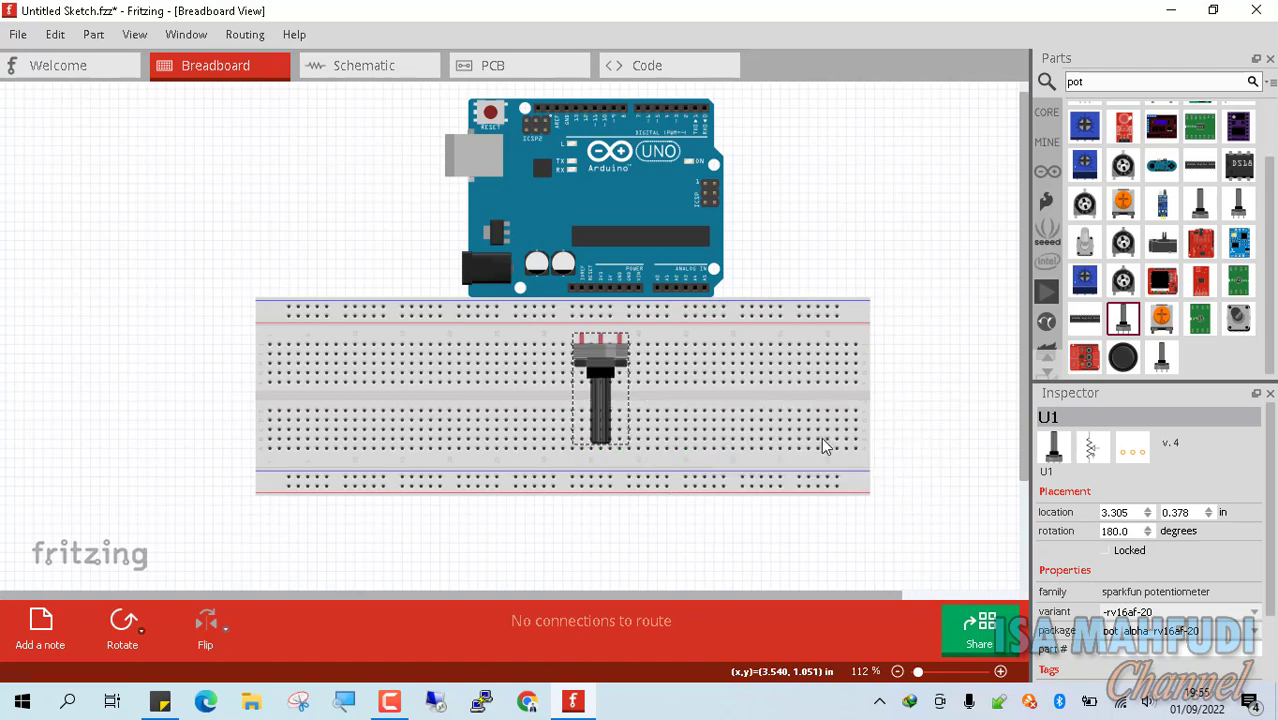
{"action": "left_click_drag", "start_coordinate": [602, 360], "coordinate": [650, 365]}
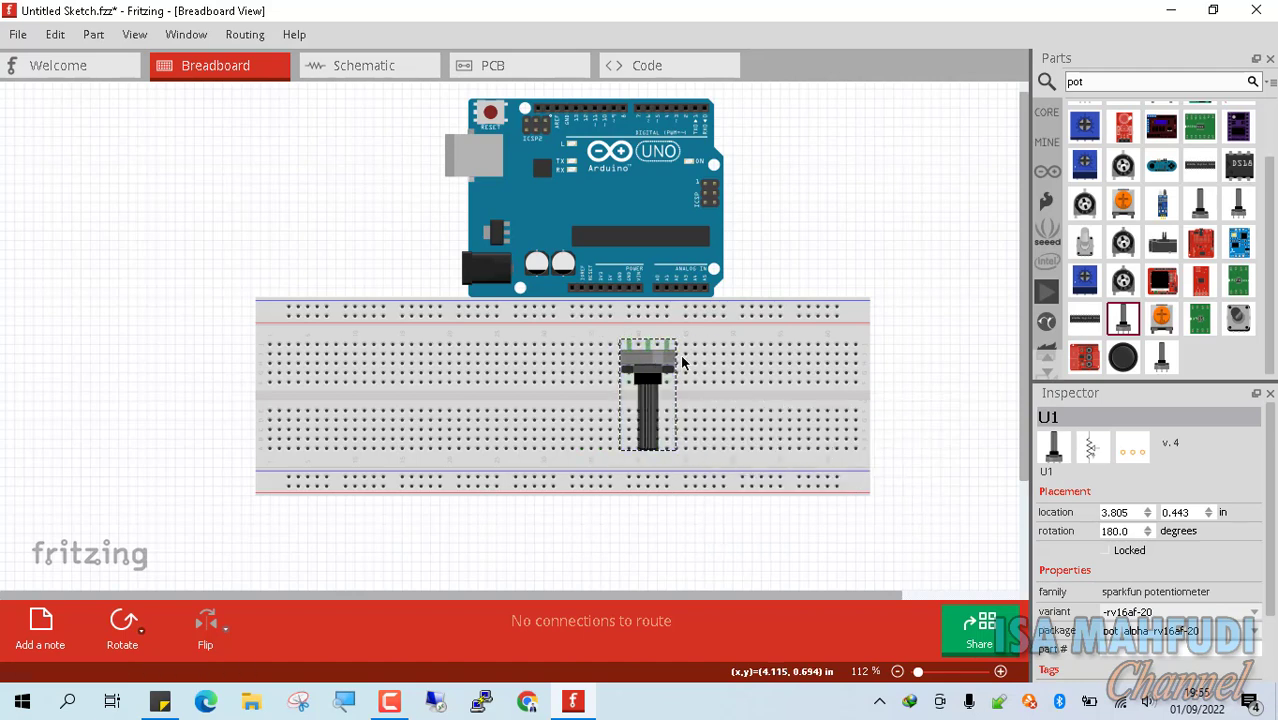
Align the potentiometer's middle pin beneath Arduino pin A0 and wire the two together with a straight wire
{"action": "scroll", "coordinate": [715, 326], "scroll_direction": "up", "scroll_amount": 5}
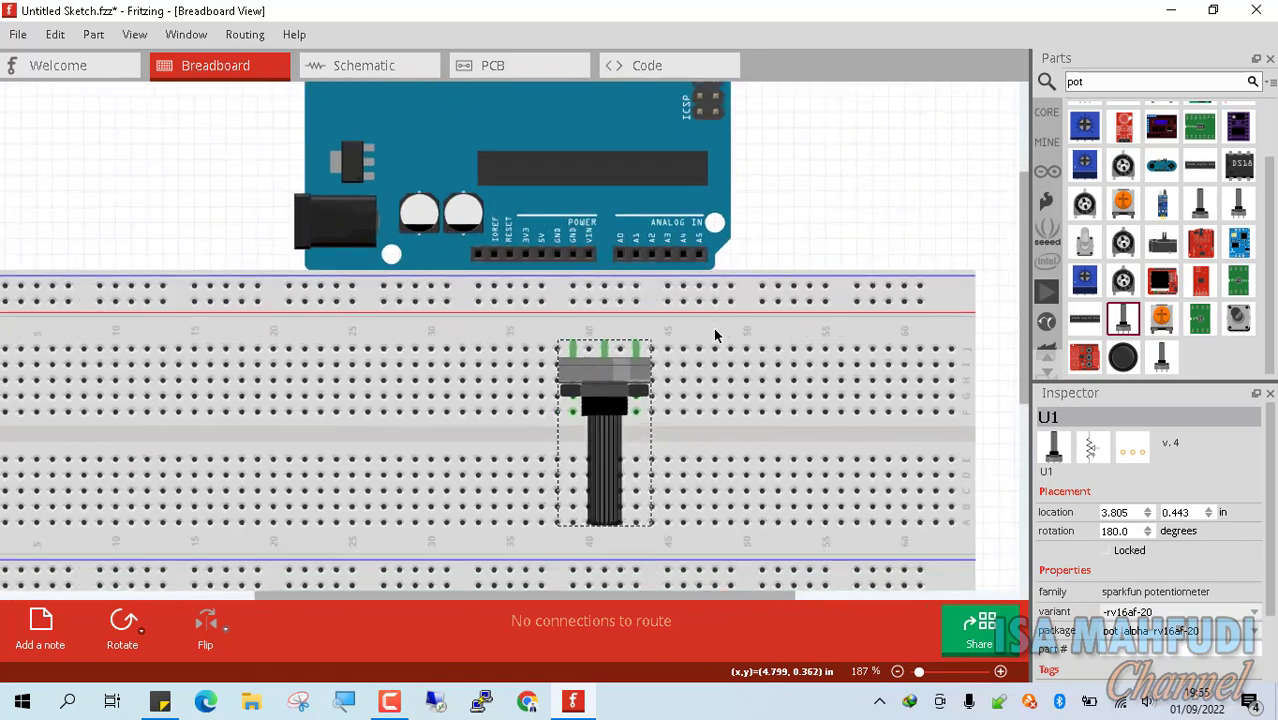
{"action": "left_click_drag", "start_coordinate": [614, 367], "coordinate": [623, 263]}
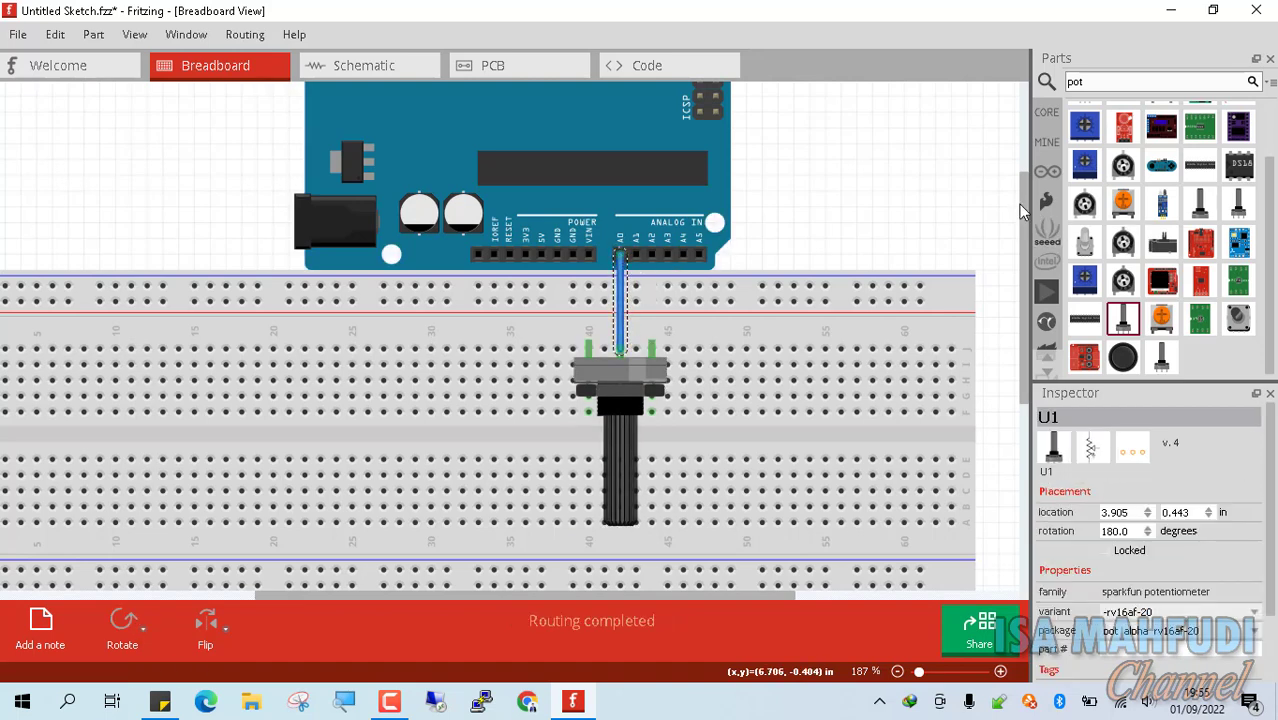
Wire the potentiometer's left pin to the Arduino's 5V pin with one right-angle bend in the wire
{"action": "scroll", "coordinate": [1021, 201], "scroll_direction": "up", "scroll_amount": 2}
{"action": "scroll", "coordinate": [1027, 163], "scroll_direction": "up", "scroll_amount": 2}
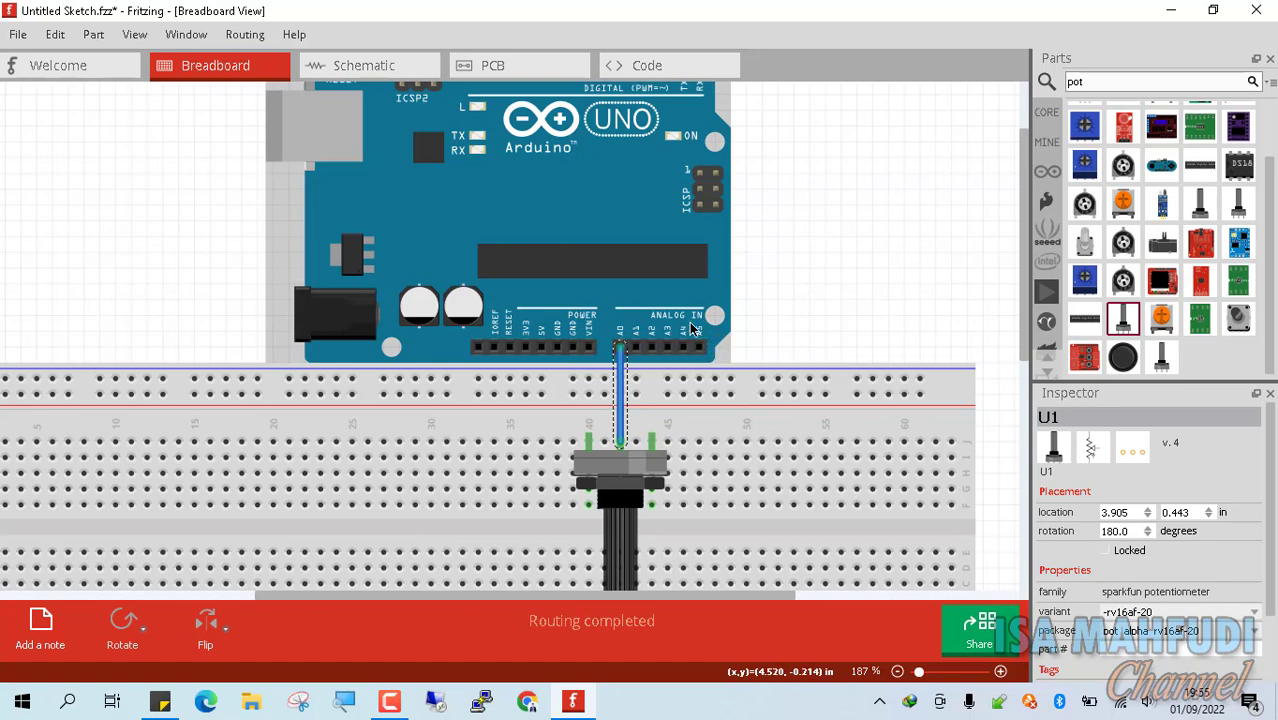
{"action": "scroll", "coordinate": [676, 173], "scroll_direction": "up", "scroll_amount": 2}
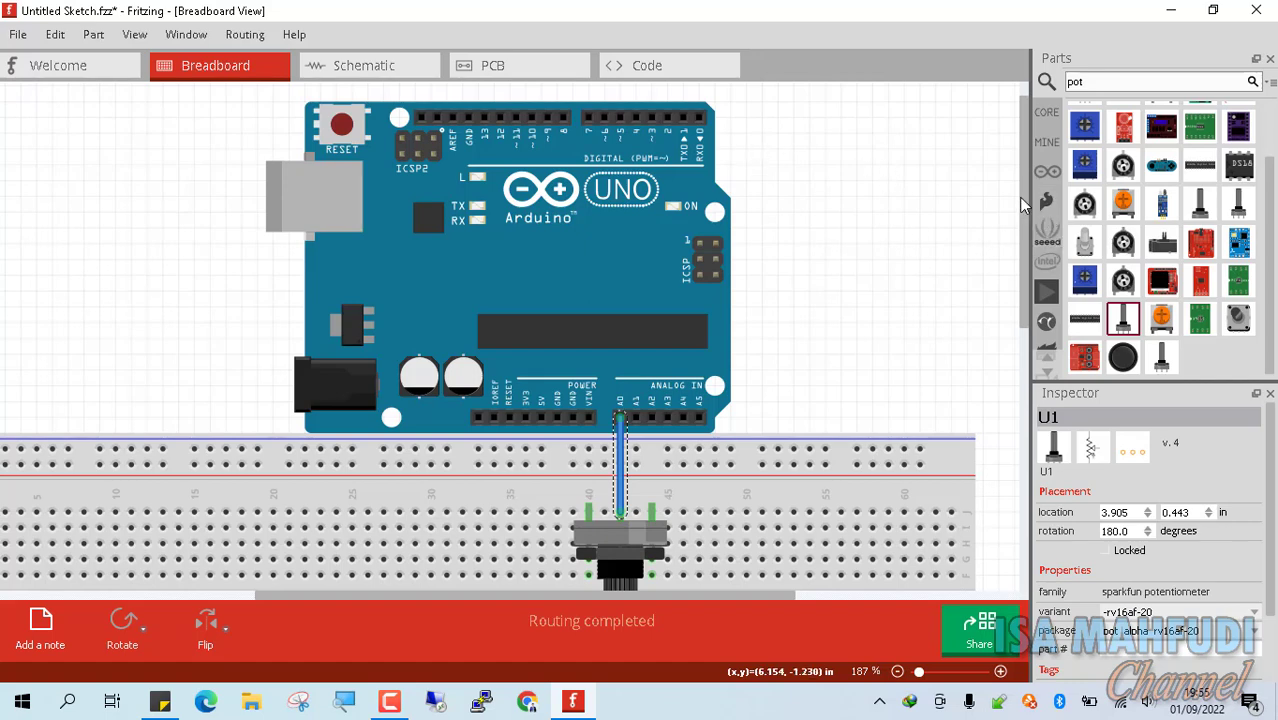
{"action": "left_click_drag", "start_coordinate": [1022, 205], "coordinate": [1010, 248]}
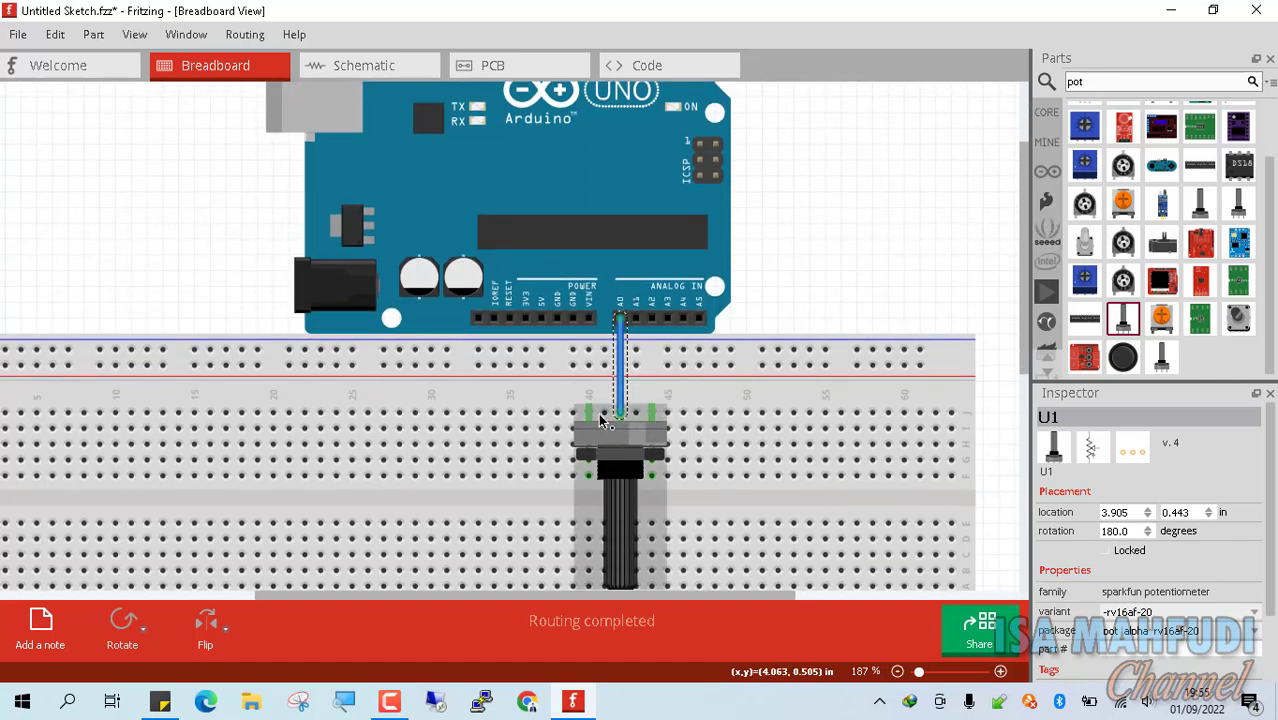
{"action": "left_click_drag", "start_coordinate": [586, 414], "coordinate": [540, 360]}
{"action": "key", "text": "ctrl+z"}
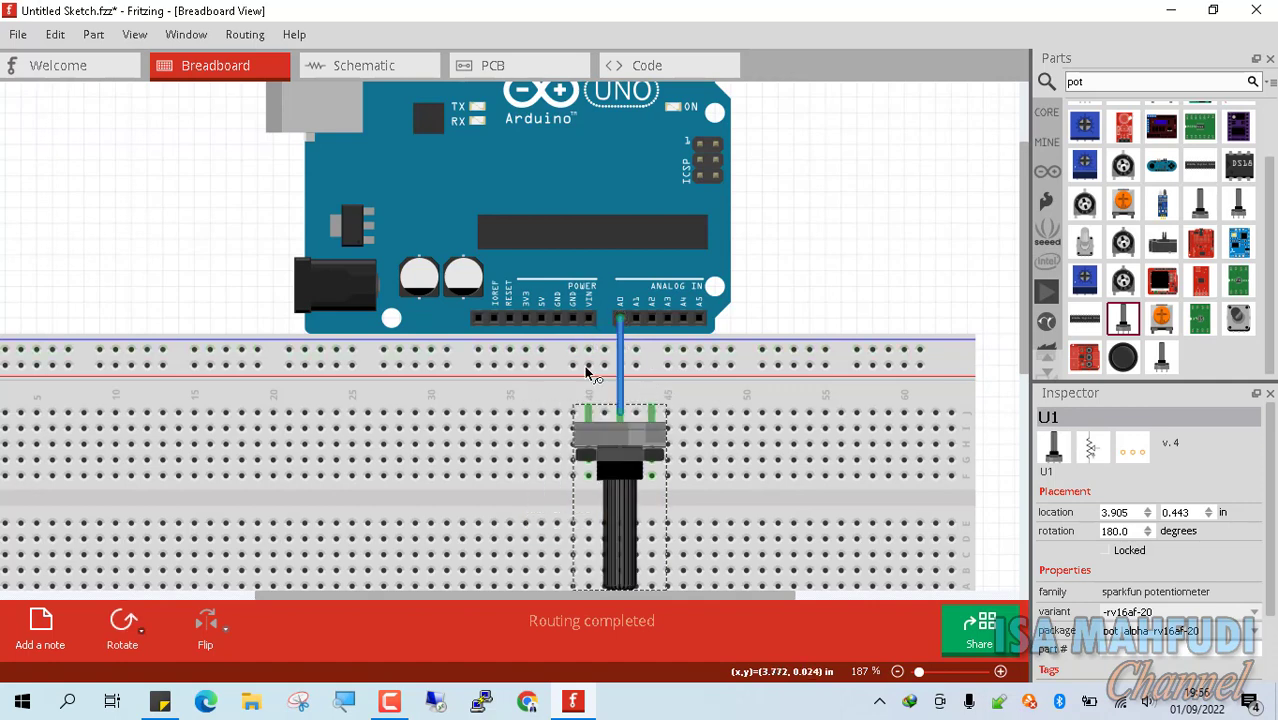
{"action": "mouse_move", "coordinate": [592, 412]}
{"action": "left_mouse_down"}
{"action": "mouse_move", "coordinate": [588, 378]}
{"action": "mouse_move", "coordinate": [543, 318]}
{"action": "mouse_move", "coordinate": [559, 358]}
{"action": "mouse_move", "coordinate": [533, 411]}
{"action": "mouse_move", "coordinate": [551, 419]}
{"action": "mouse_move", "coordinate": [540, 413]}
{"action": "left_mouse_up"}
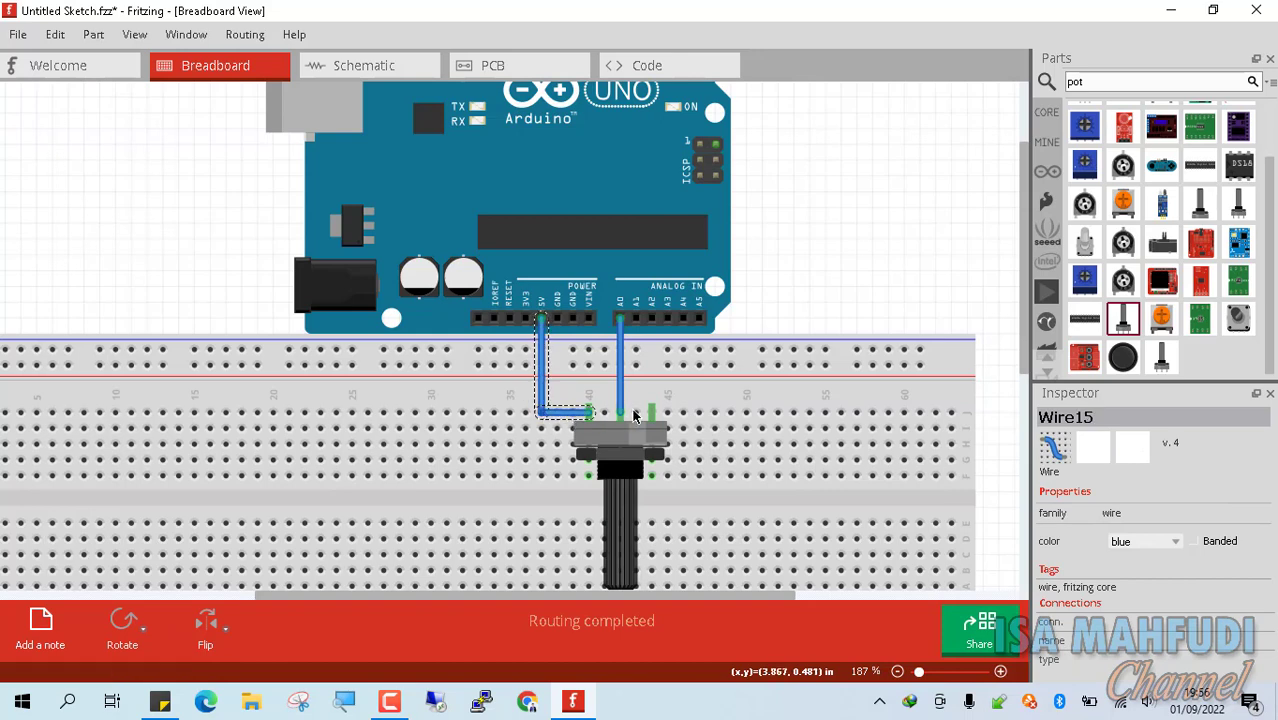
Wire the potentiometer's right pin to the Arduino GND pin beside VIN, bending the wire at right angles across the A0 wire
{"action": "left_click_drag", "start_coordinate": [648, 414], "coordinate": [651, 414]}
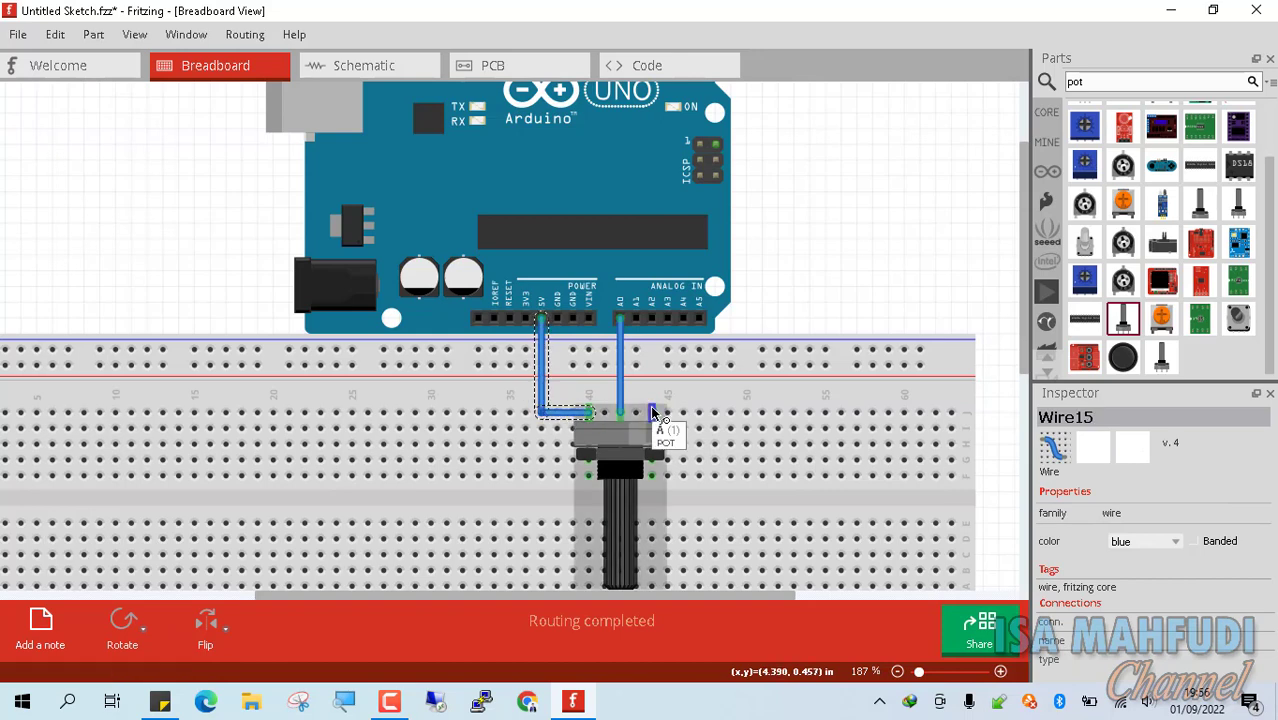
{"action": "left_click_drag", "start_coordinate": [654, 412], "coordinate": [576, 330]}
{"action": "left_click", "coordinate": [589, 349]}
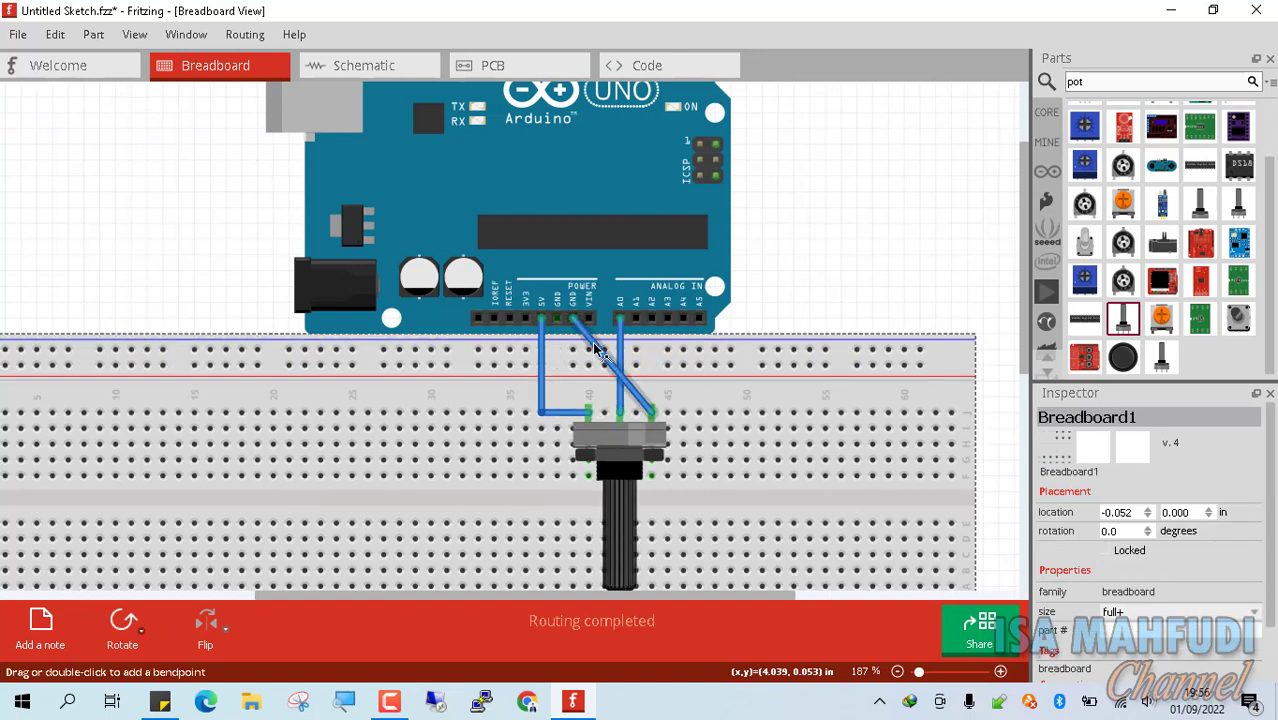
{"action": "left_click_drag", "start_coordinate": [601, 352], "coordinate": [659, 377]}
Change the GND wire's color to black and the 5V wire's color to red
{"action": "scroll", "coordinate": [851, 374], "scroll_direction": "up", "scroll_amount": 2}
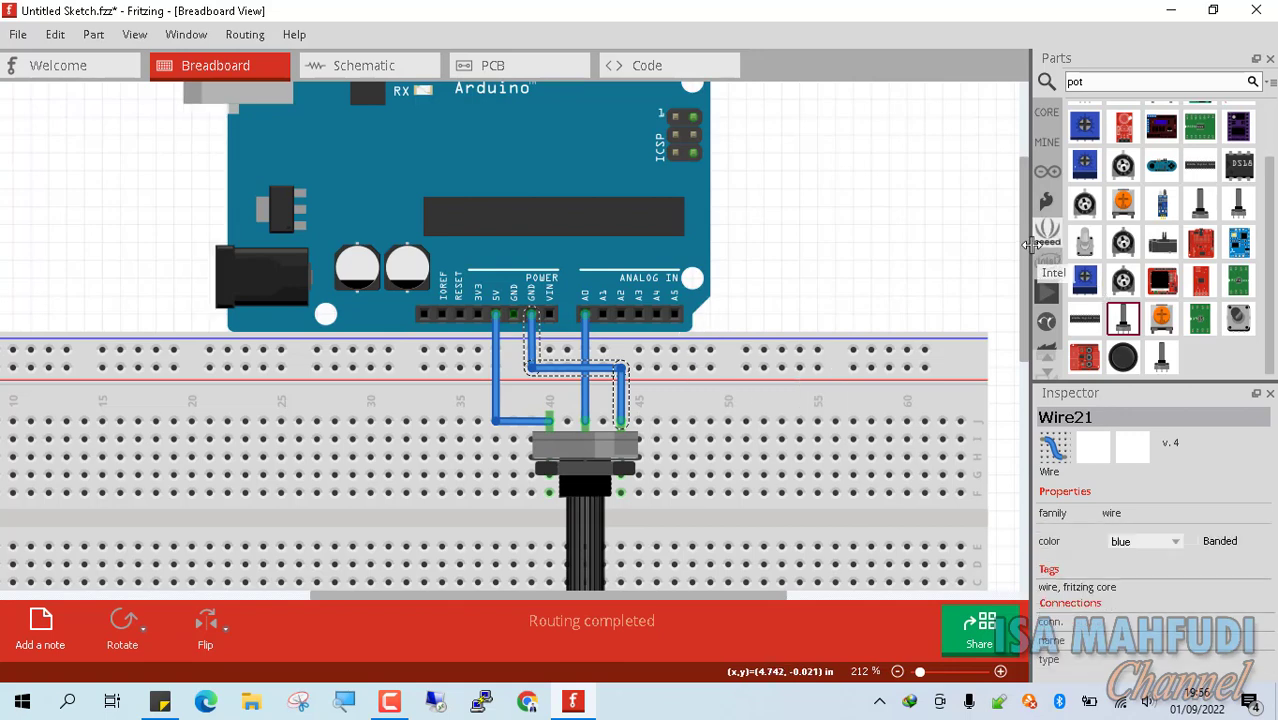
{"action": "left_click_drag", "start_coordinate": [1021, 229], "coordinate": [1022, 204]}
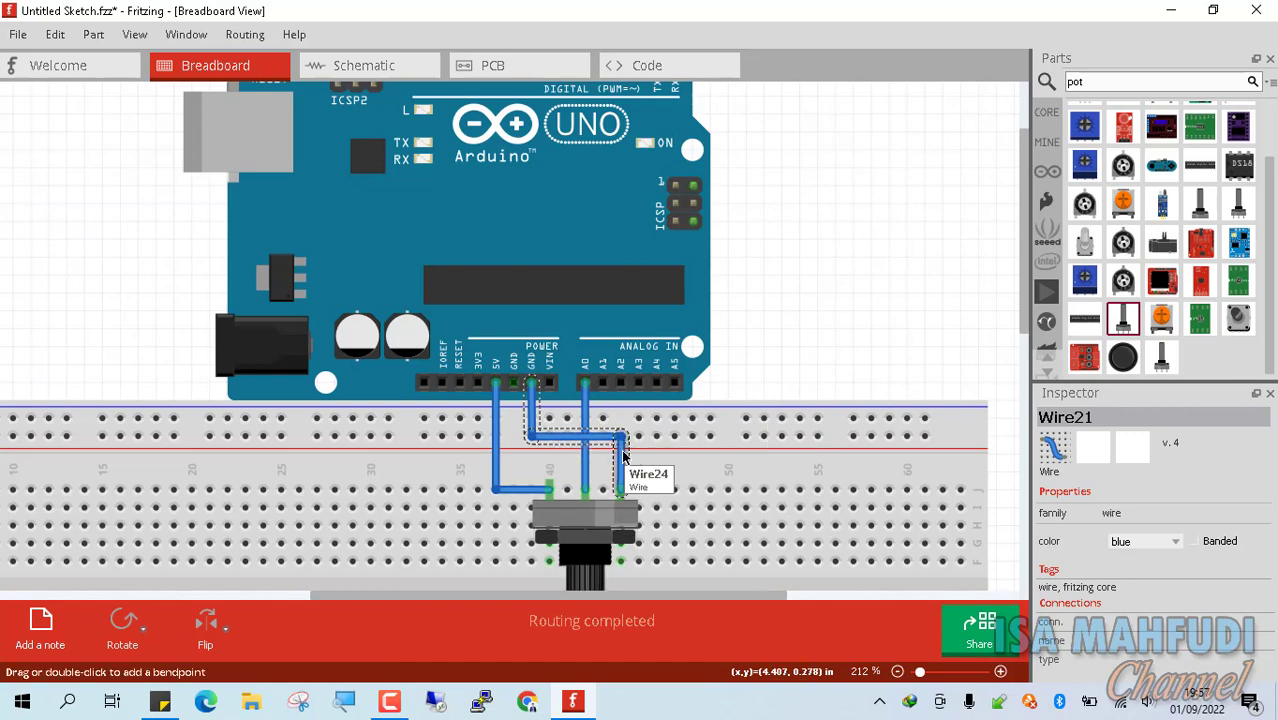
{"action": "right_click", "coordinate": [624, 458]}
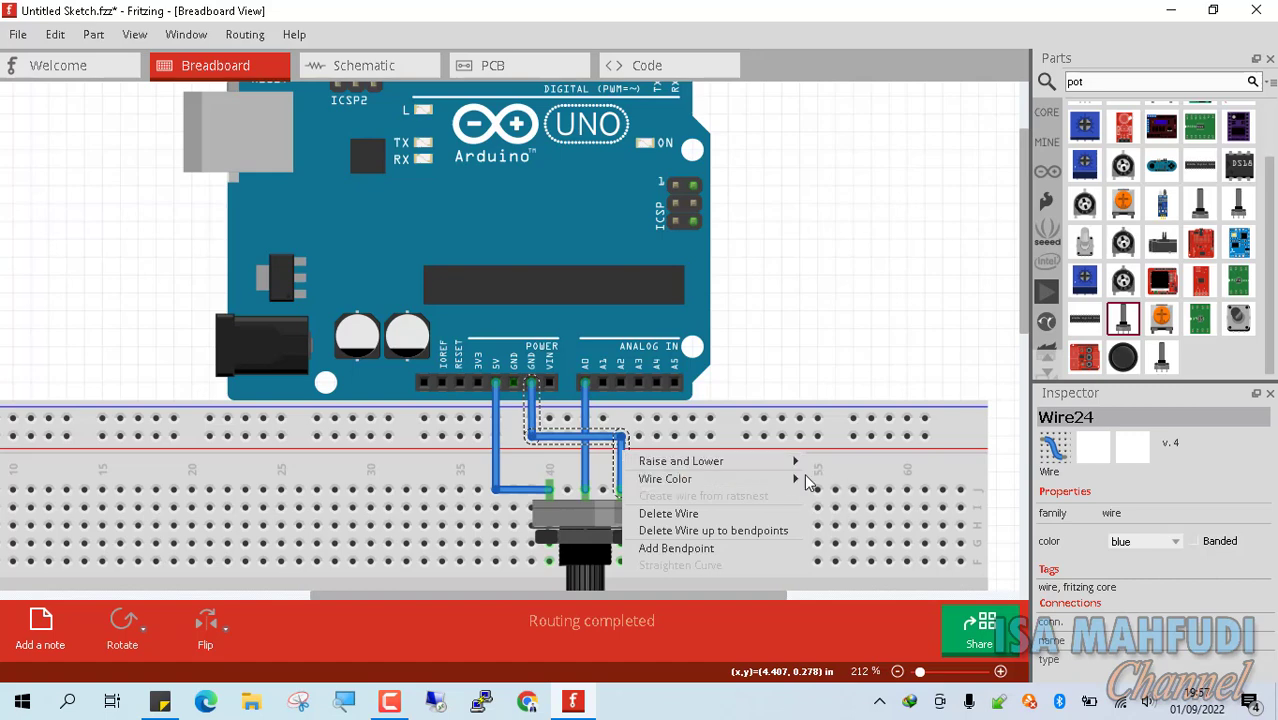
{"action": "mouse_move", "coordinate": [800, 478]}
{"action": "left_click", "coordinate": [829, 516]}
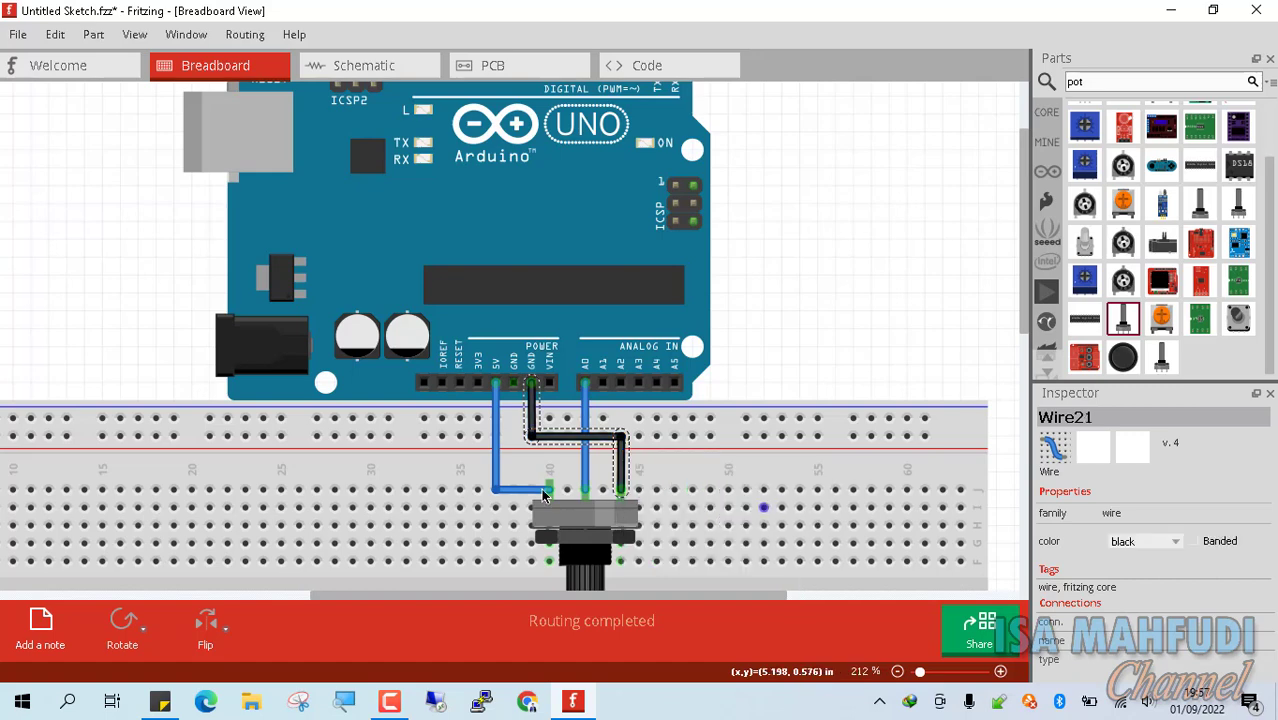
{"action": "right_click", "coordinate": [513, 497]}
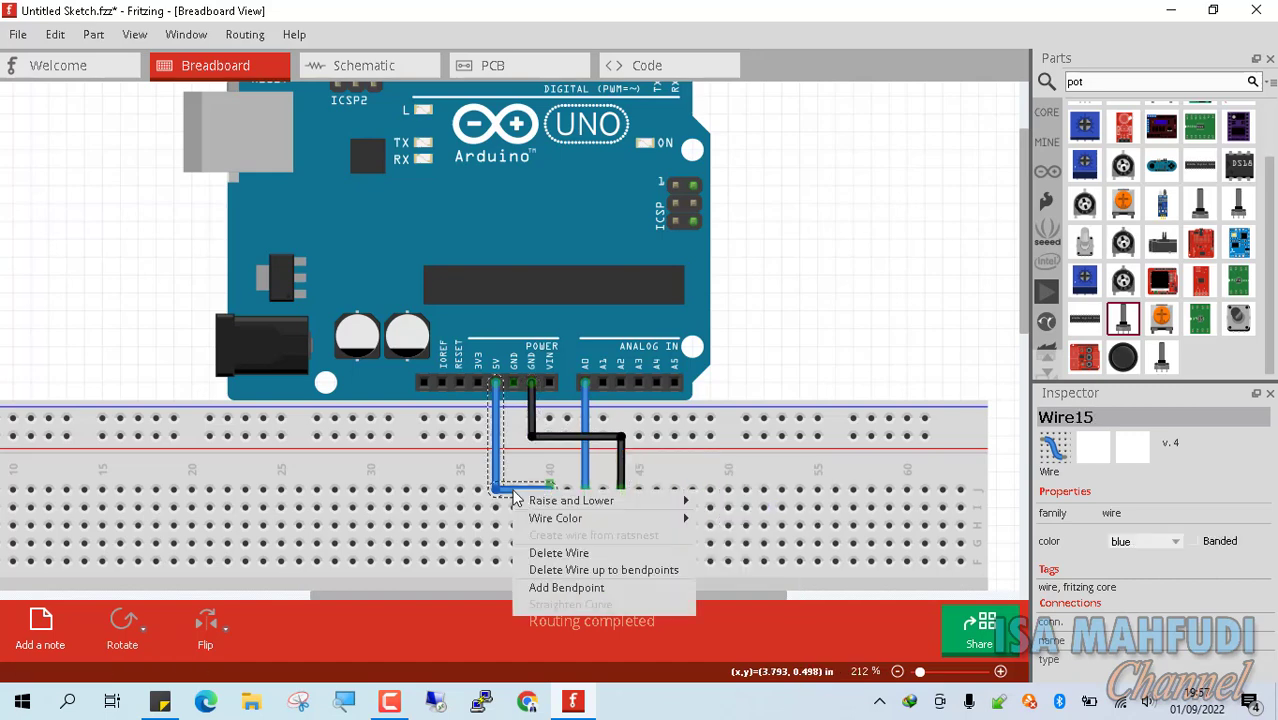
{"action": "mouse_move", "coordinate": [608, 519]}
{"action": "left_click", "coordinate": [720, 526]}
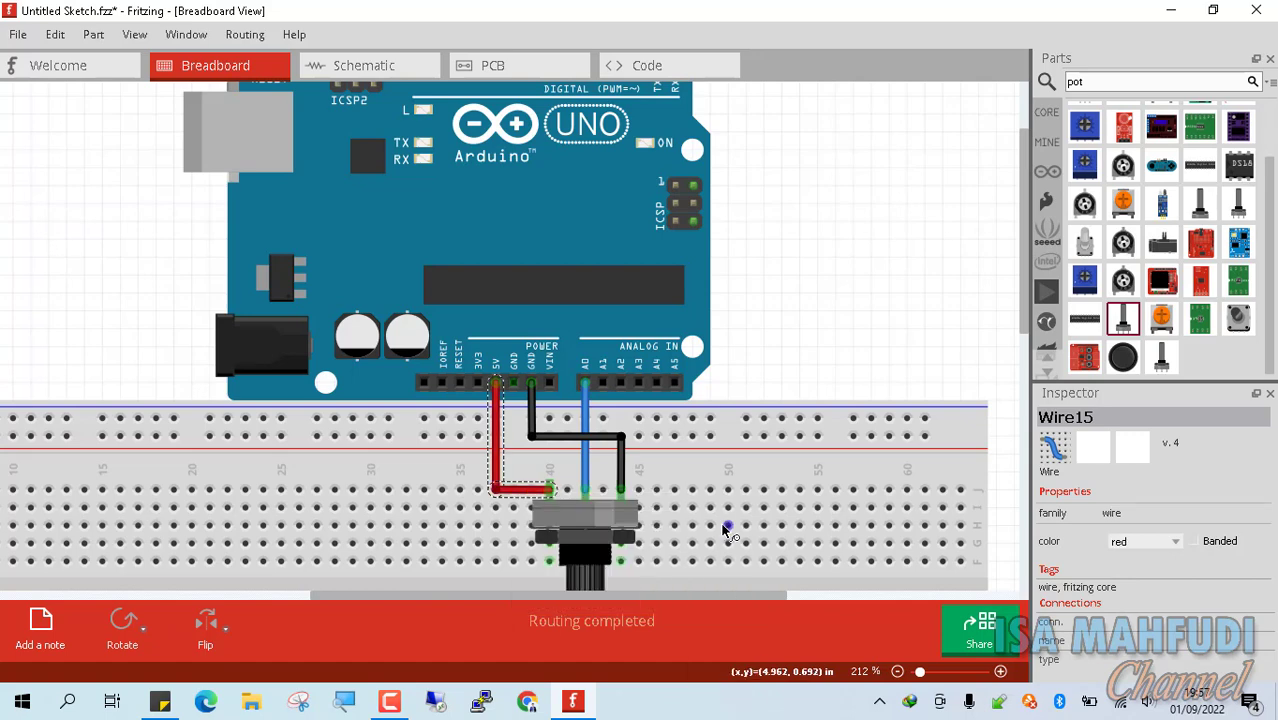
{"action": "scroll", "coordinate": [770, 369], "scroll_direction": "down", "scroll_amount": 1}
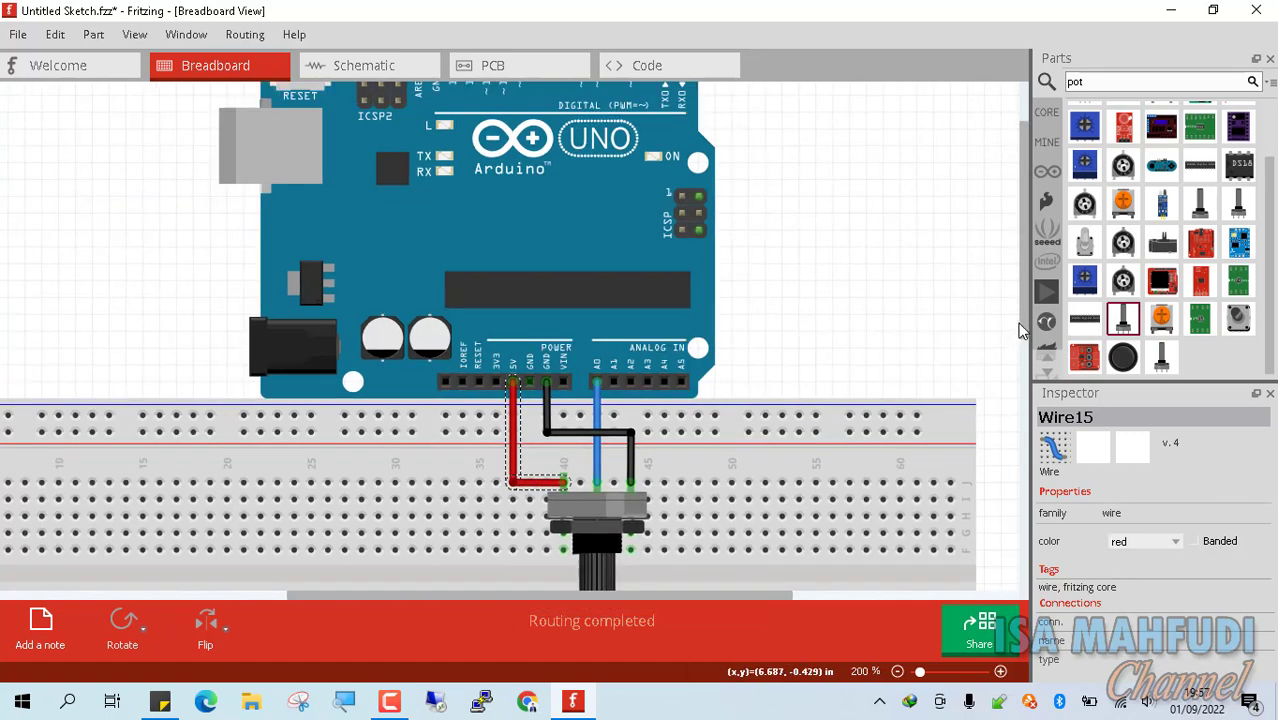
{"action": "scroll", "coordinate": [1022, 327], "scroll_direction": "down", "scroll_amount": 3}
{"action": "scroll", "coordinate": [912, 330], "scroll_direction": "down", "scroll_amount": 2}
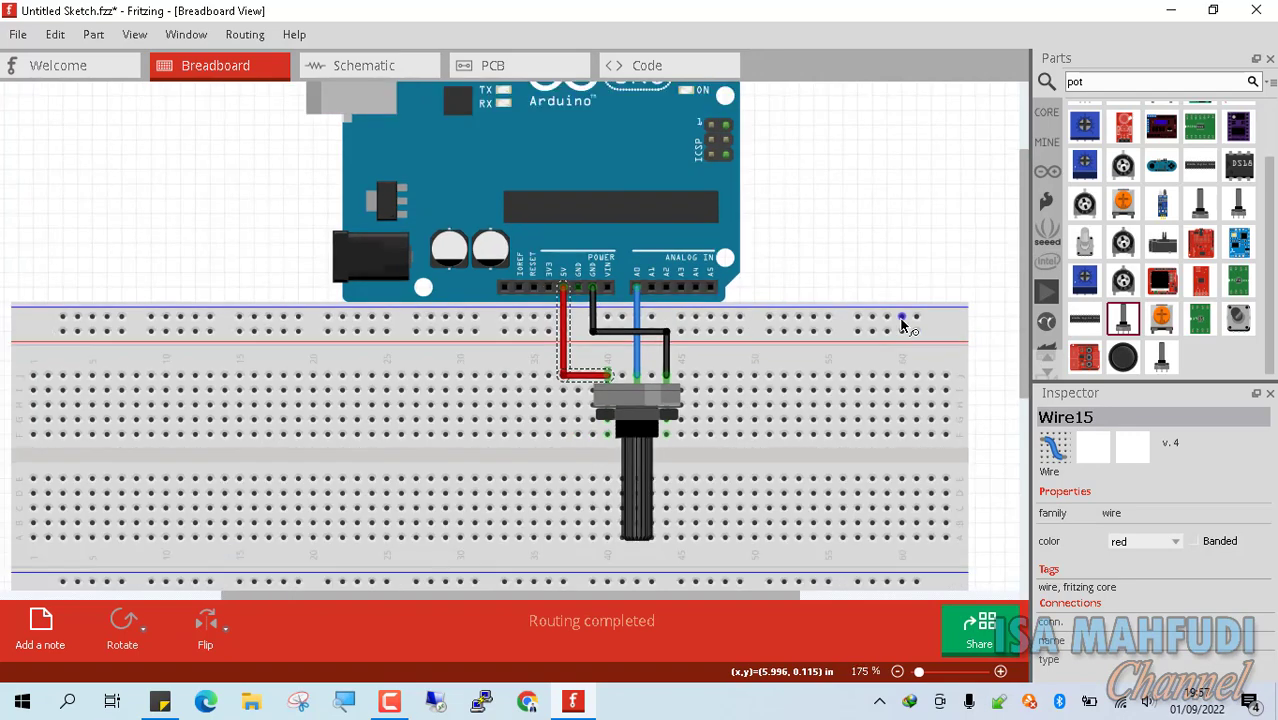
{"action": "scroll", "coordinate": [1021, 211], "scroll_direction": "up", "scroll_amount": 5}
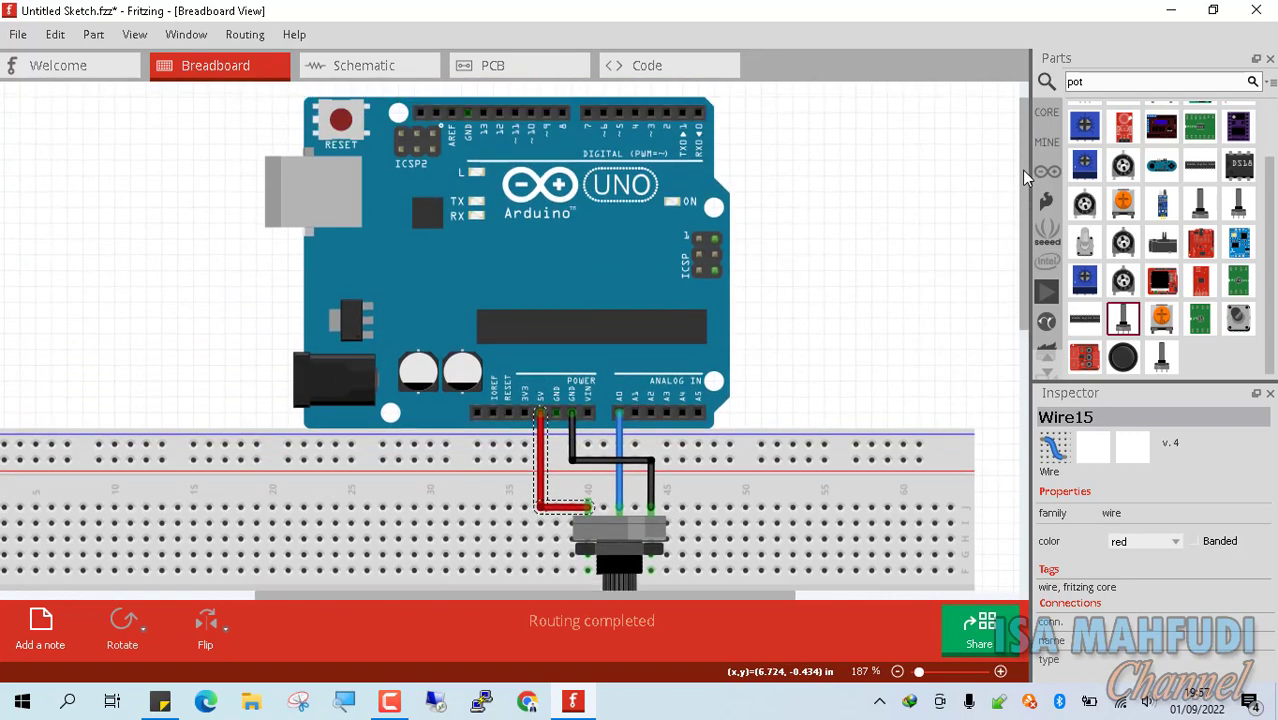
{"action": "scroll", "coordinate": [1012, 176], "scroll_direction": "down", "scroll_amount": 2}
{"action": "scroll", "coordinate": [1010, 178], "scroll_direction": "down", "scroll_amount": 1}
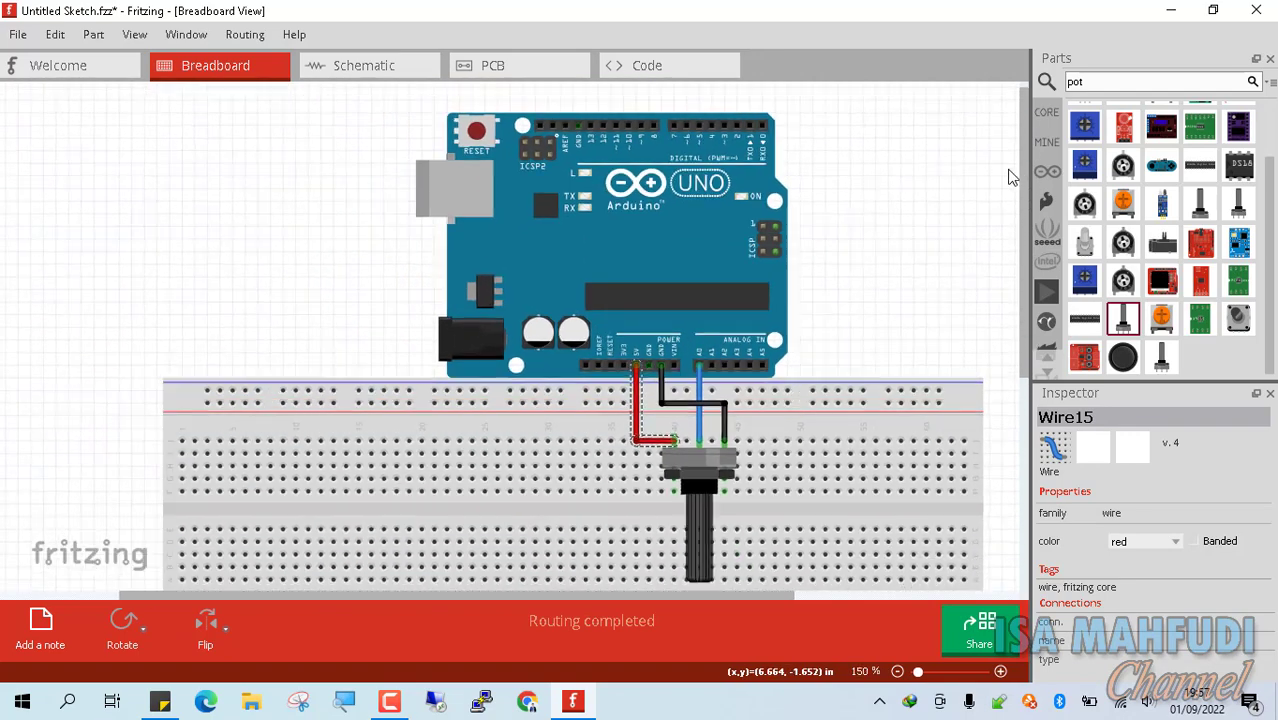
Minimize the breadboard sketch and launch Proteus 8 Professional
{"action": "left_click", "coordinate": [1176, 12]}
{"action": "double_click", "coordinate": [813, 45]}
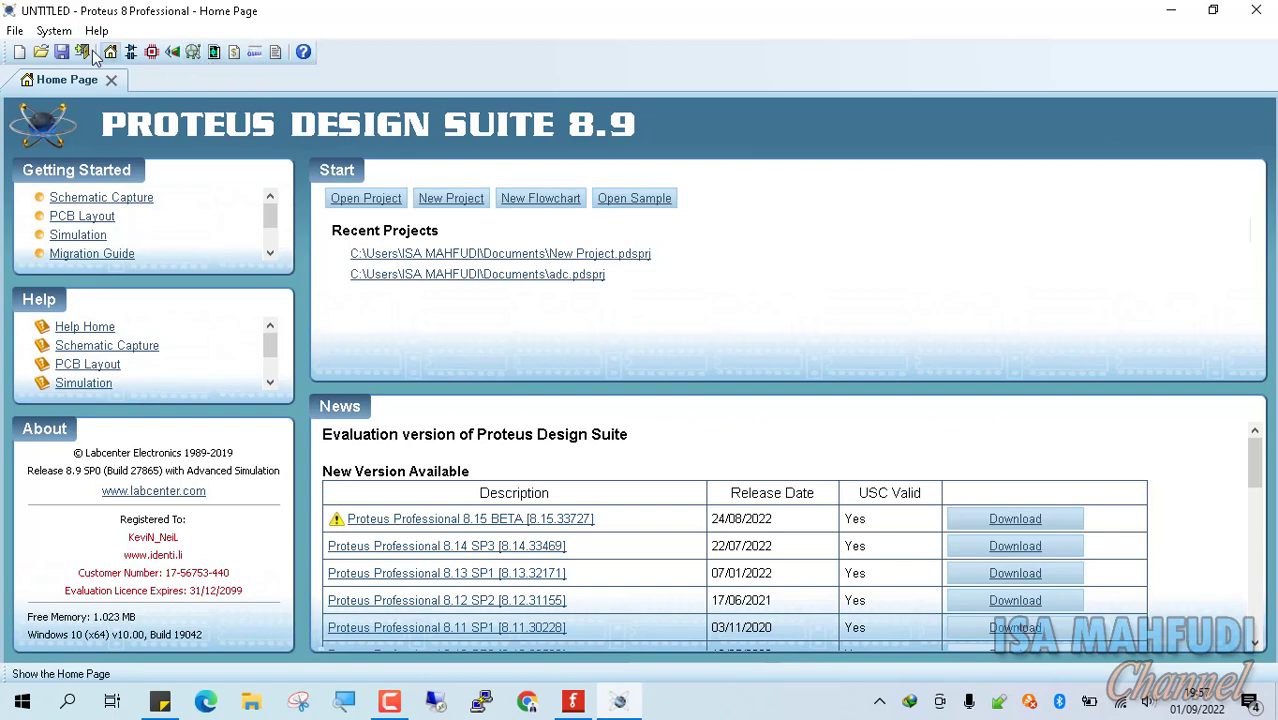
Start a new project and name it adc, keeping the .pdsprj extension
{"action": "left_click", "coordinate": [15, 31]}
{"action": "left_click", "coordinate": [58, 52]}
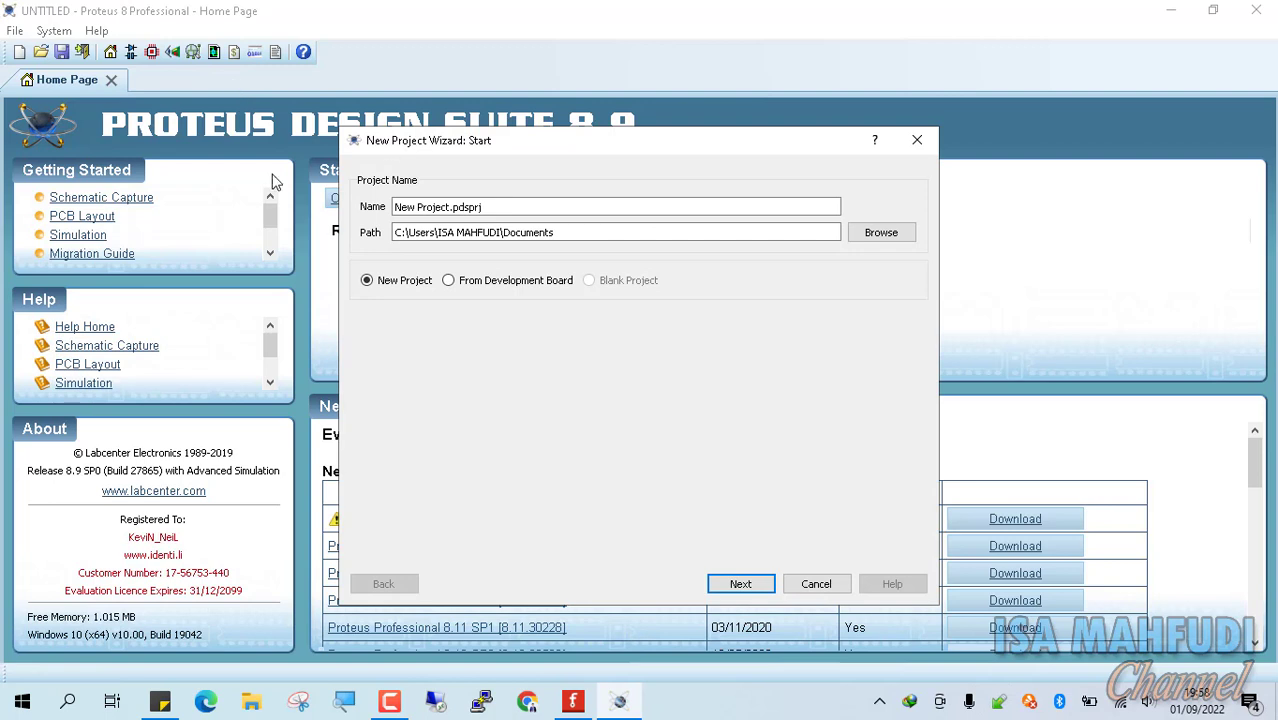
{"action": "left_click", "coordinate": [435, 207]}
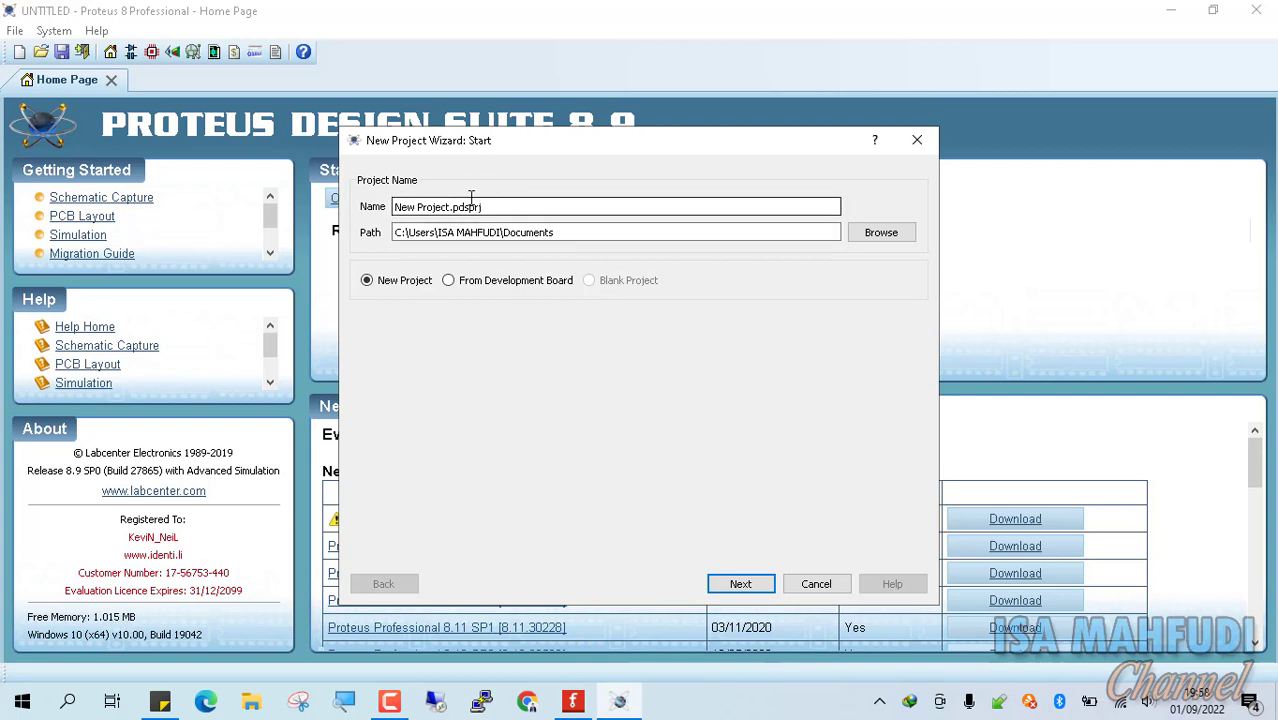
{"action": "left_click_drag", "start_coordinate": [449, 207], "coordinate": [394, 207]}
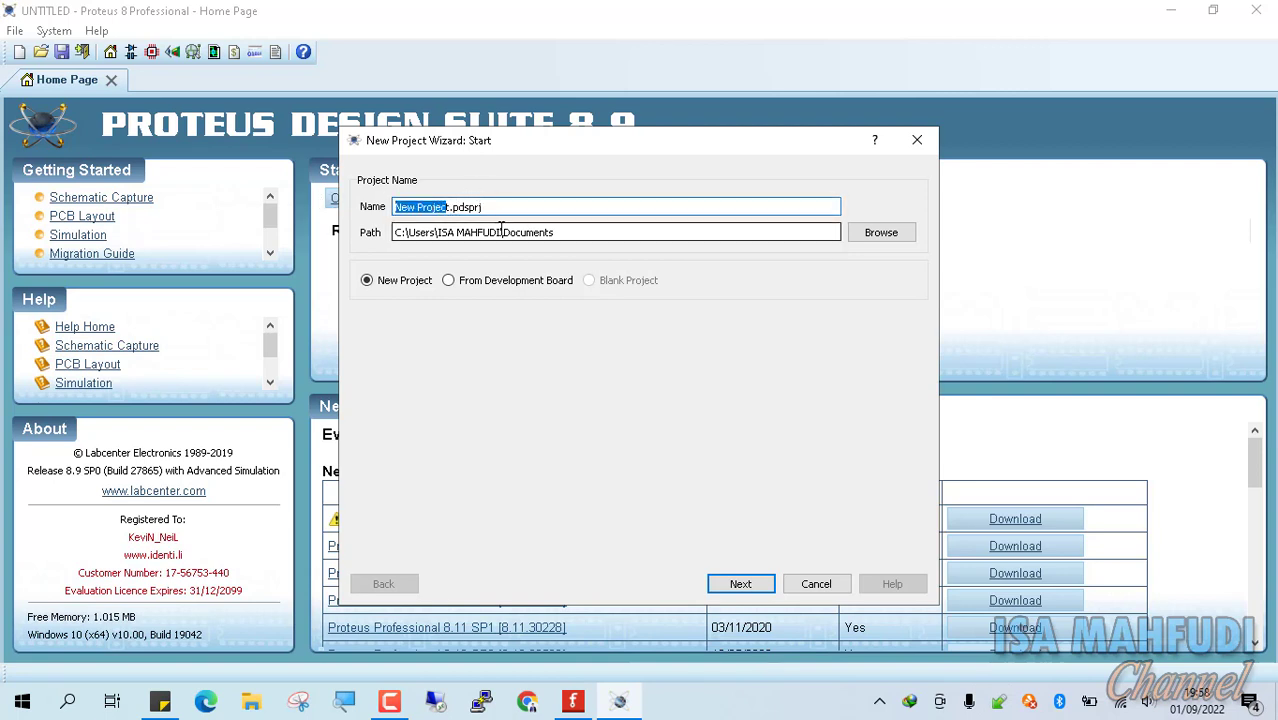
{"action": "type", "text": "adc"}
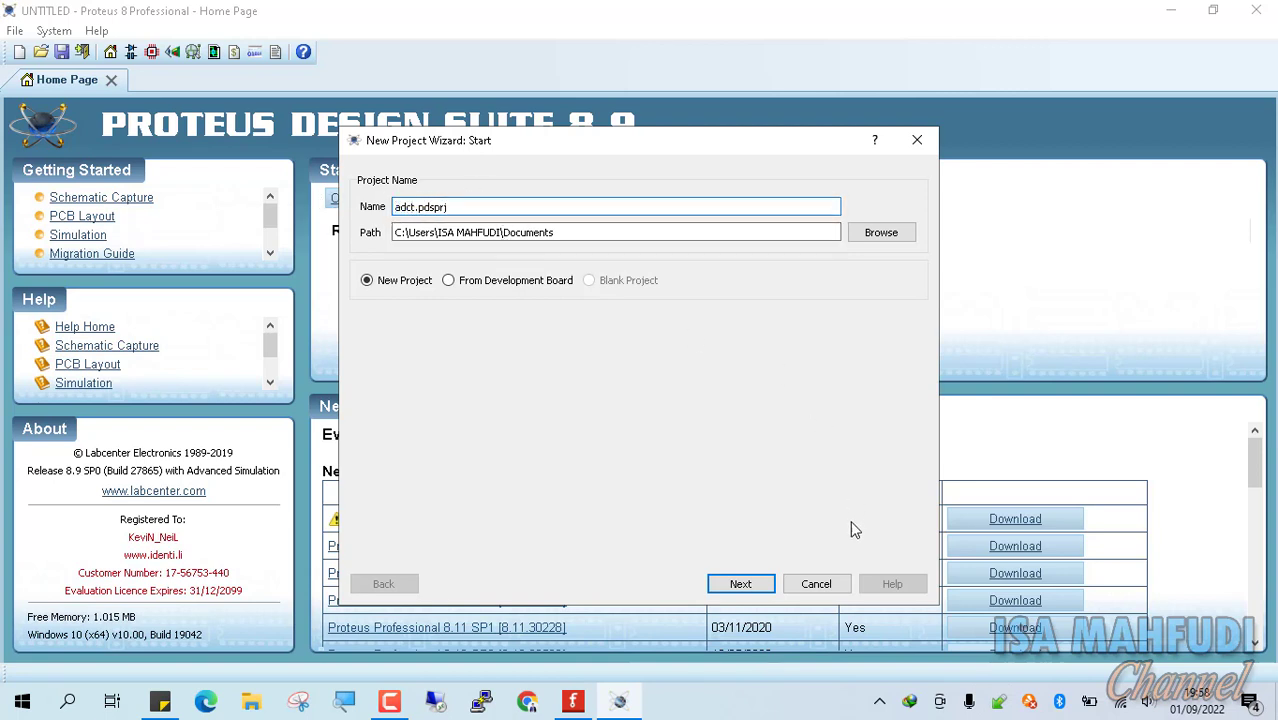
Create a folder named adc on the Desktop and set it as the project's save path
{"action": "left_click", "coordinate": [862, 233]}
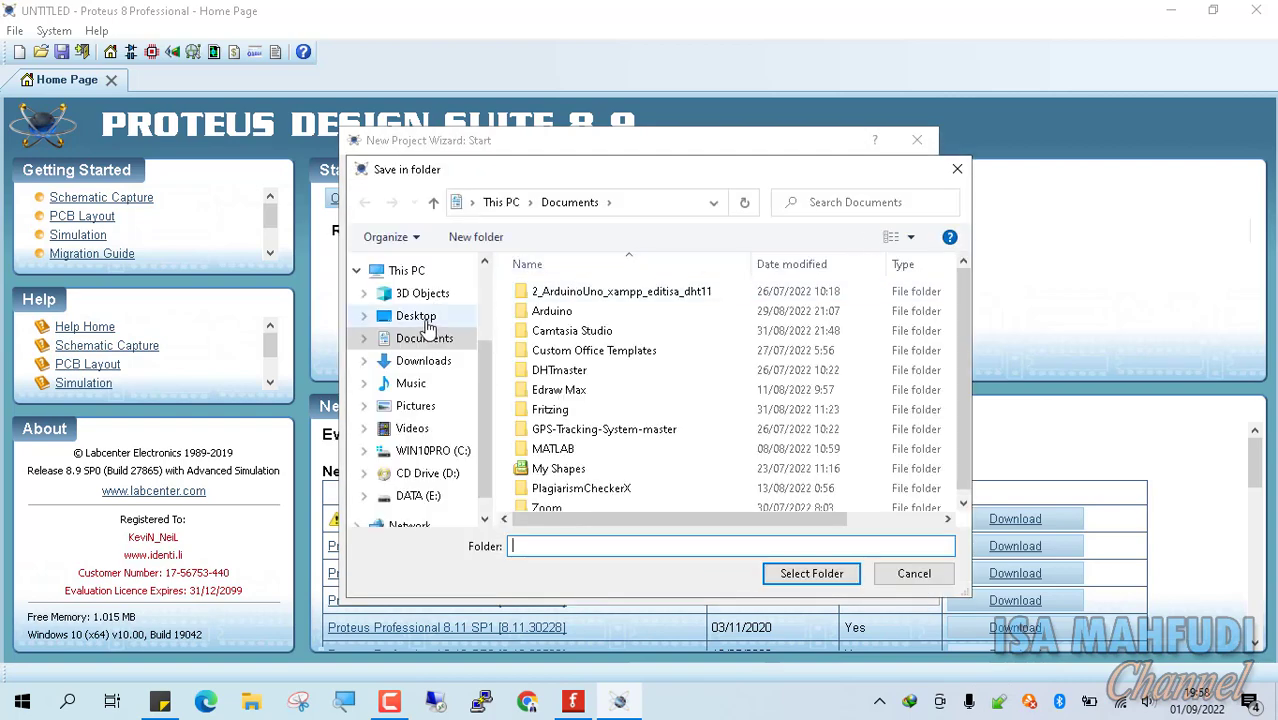
{"action": "left_click", "coordinate": [427, 323]}
{"action": "left_click", "coordinate": [480, 237]}
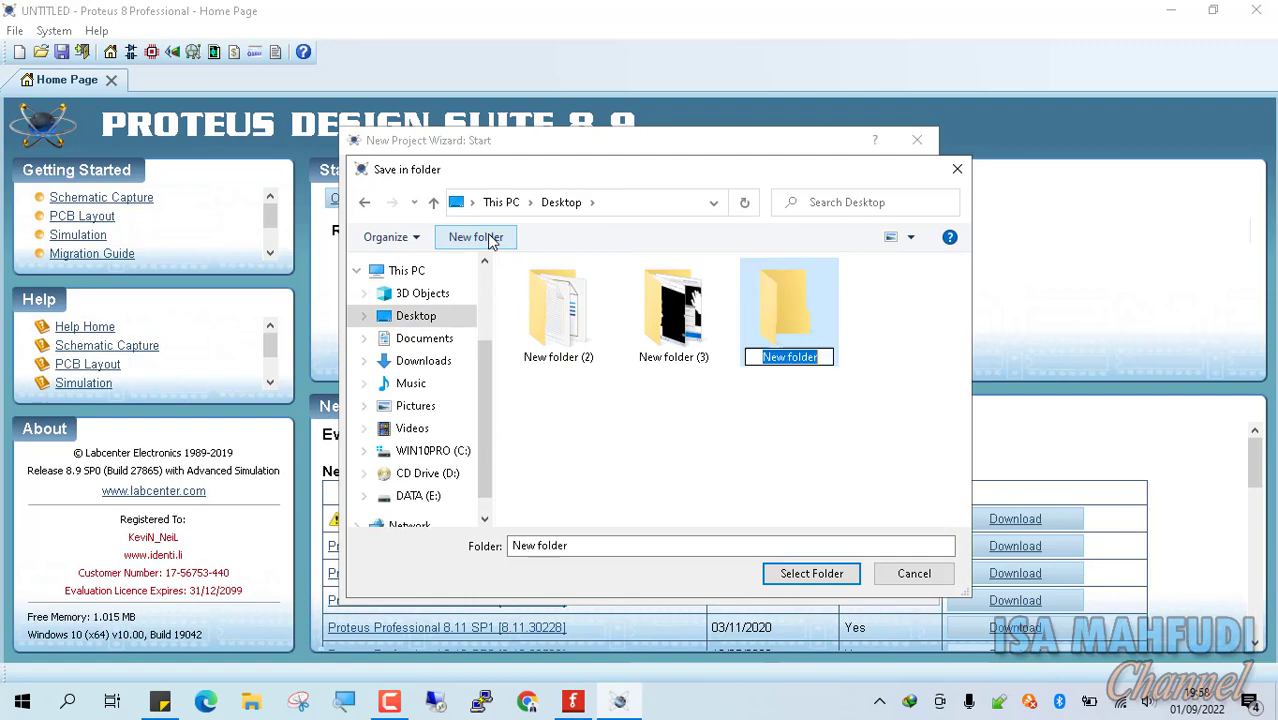
{"action": "type", "text": "adc"}
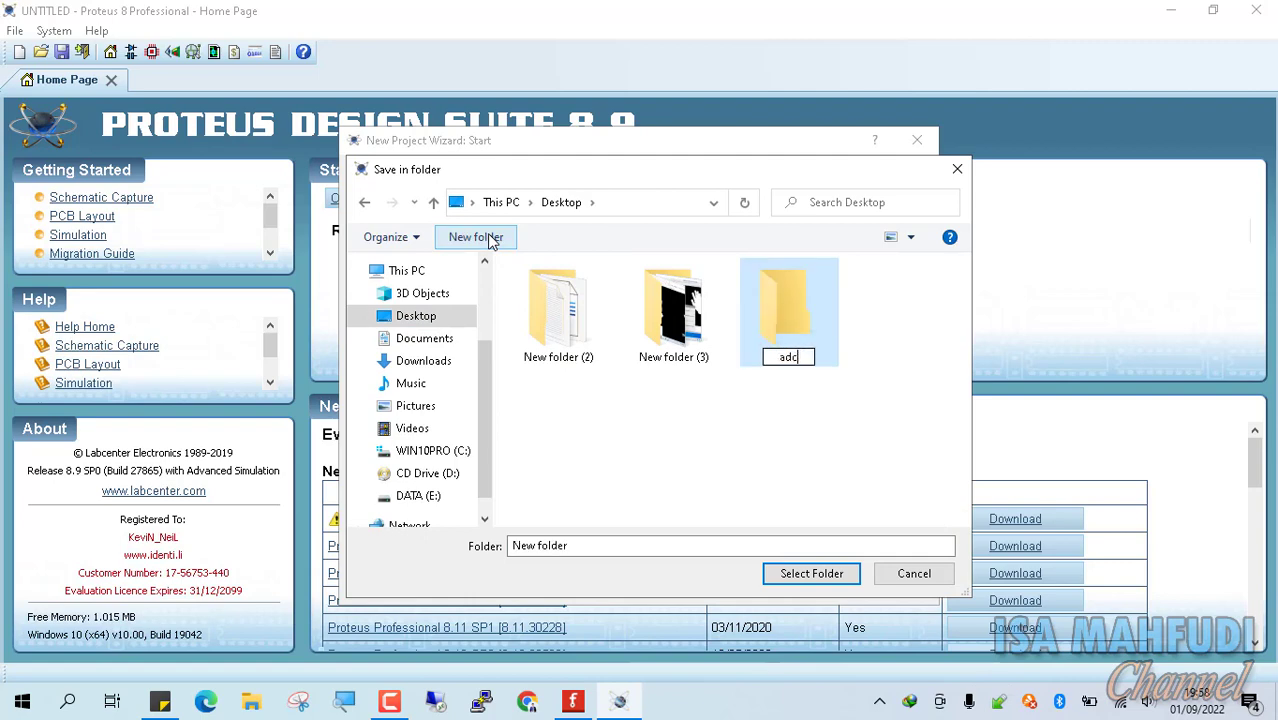
{"action": "left_click", "coordinate": [818, 575]}
{"action": "left_click", "coordinate": [818, 575]}
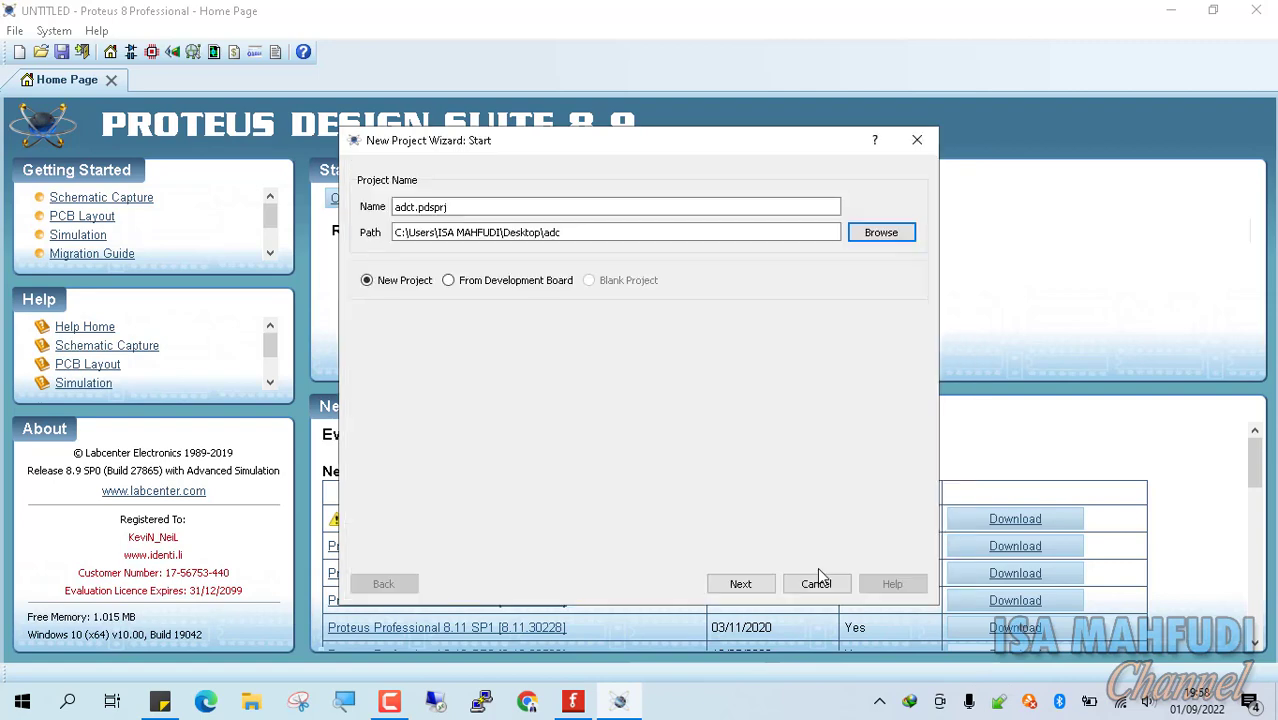
Create the project with the DEFAULT schematic template, no PCB layout and no firmware project
{"action": "left_click", "coordinate": [741, 586]}
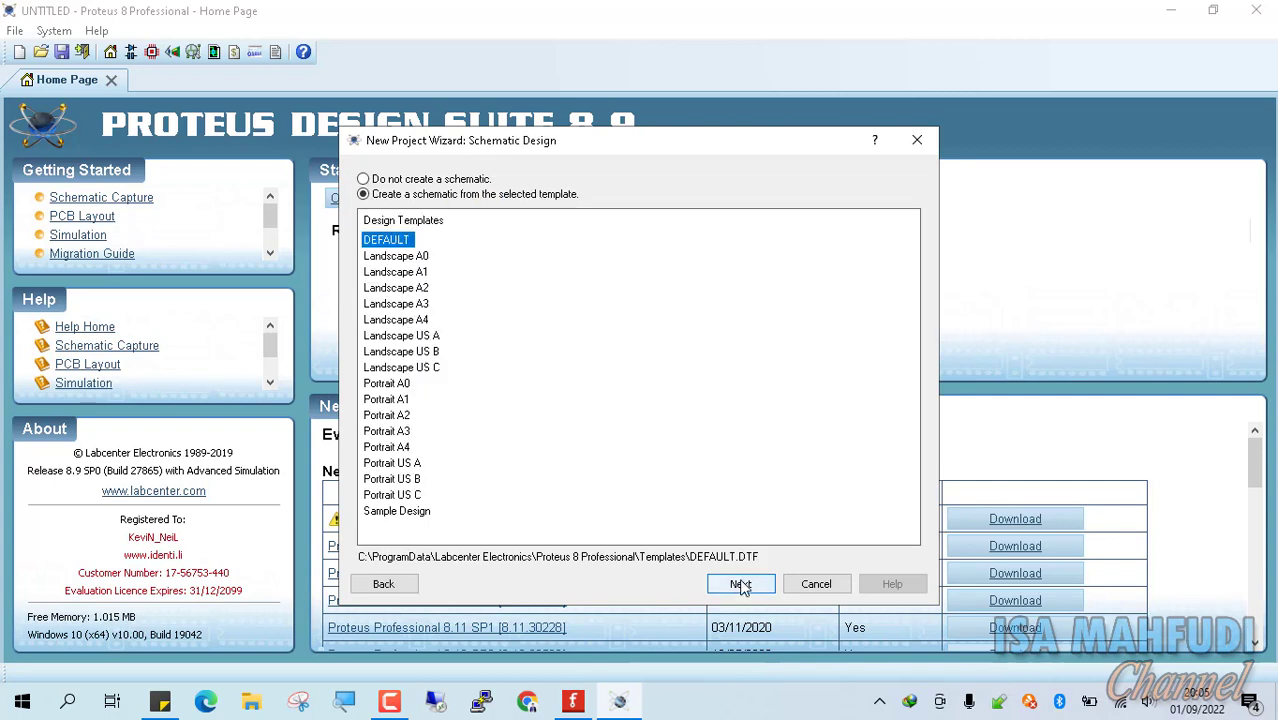
{"action": "left_click", "coordinate": [741, 586]}
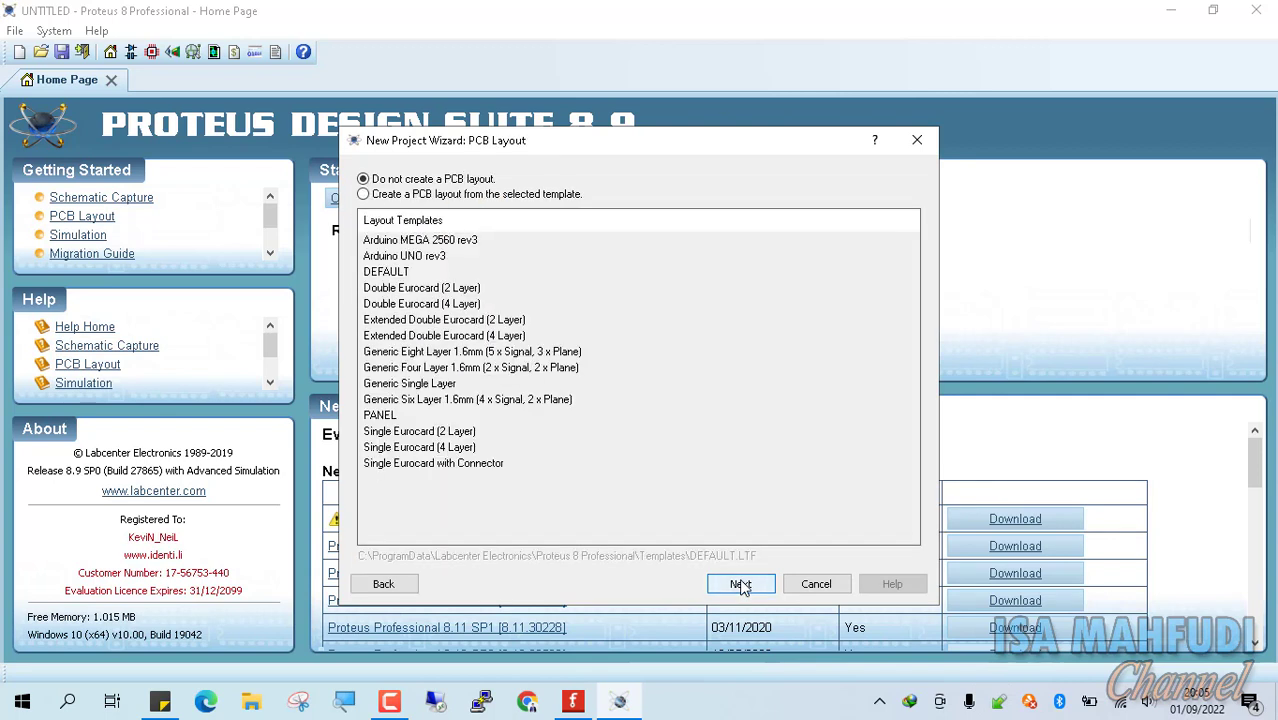
{"action": "left_click", "coordinate": [741, 586]}
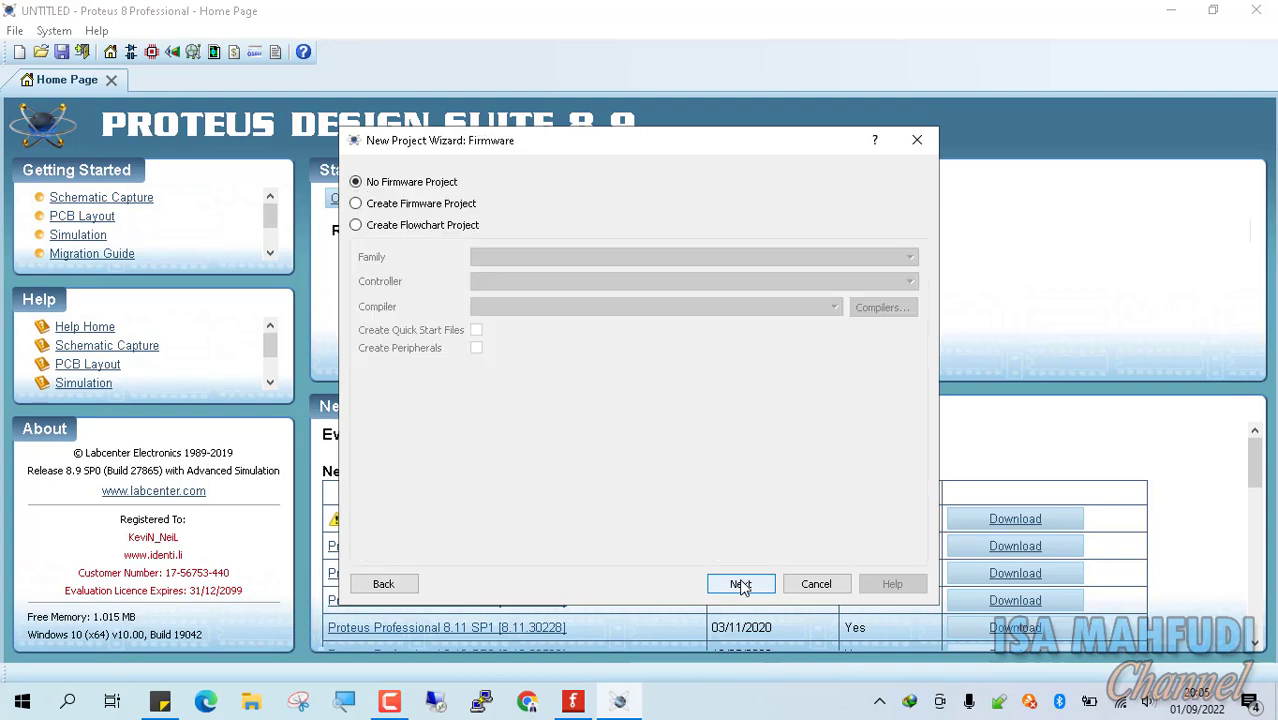
{"action": "left_click", "coordinate": [741, 586]}
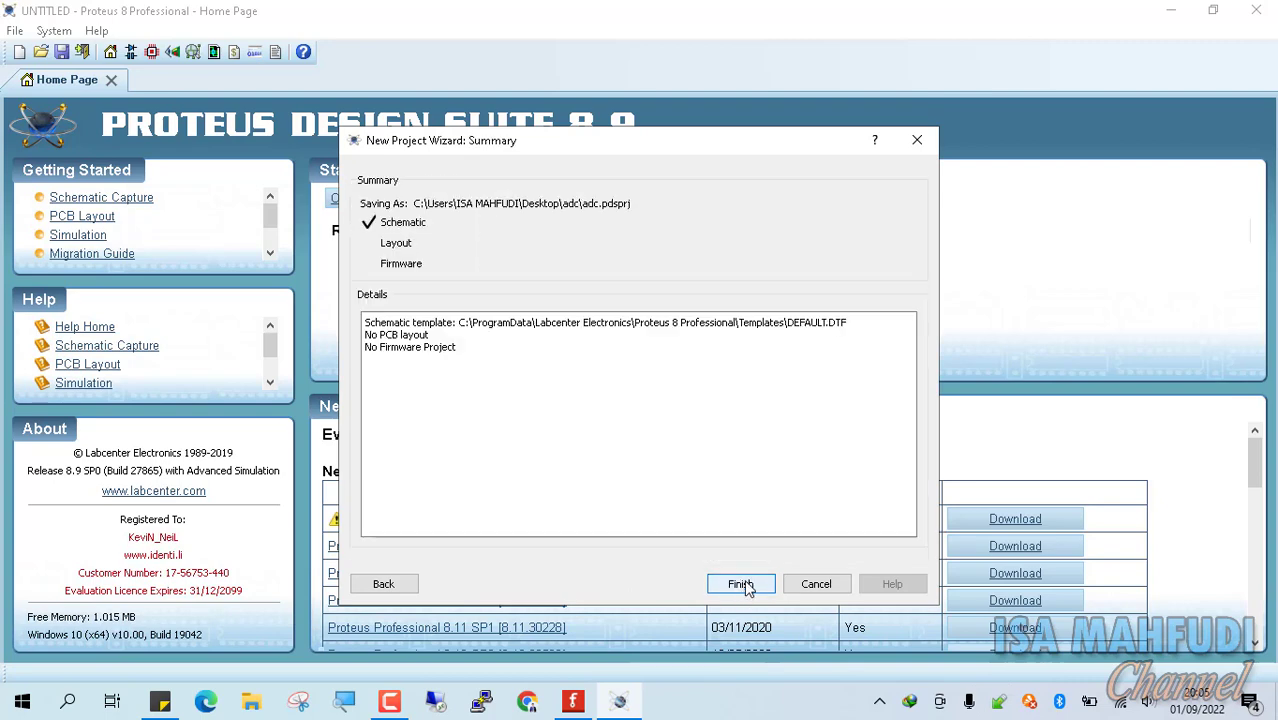
{"action": "left_click", "coordinate": [743, 586]}
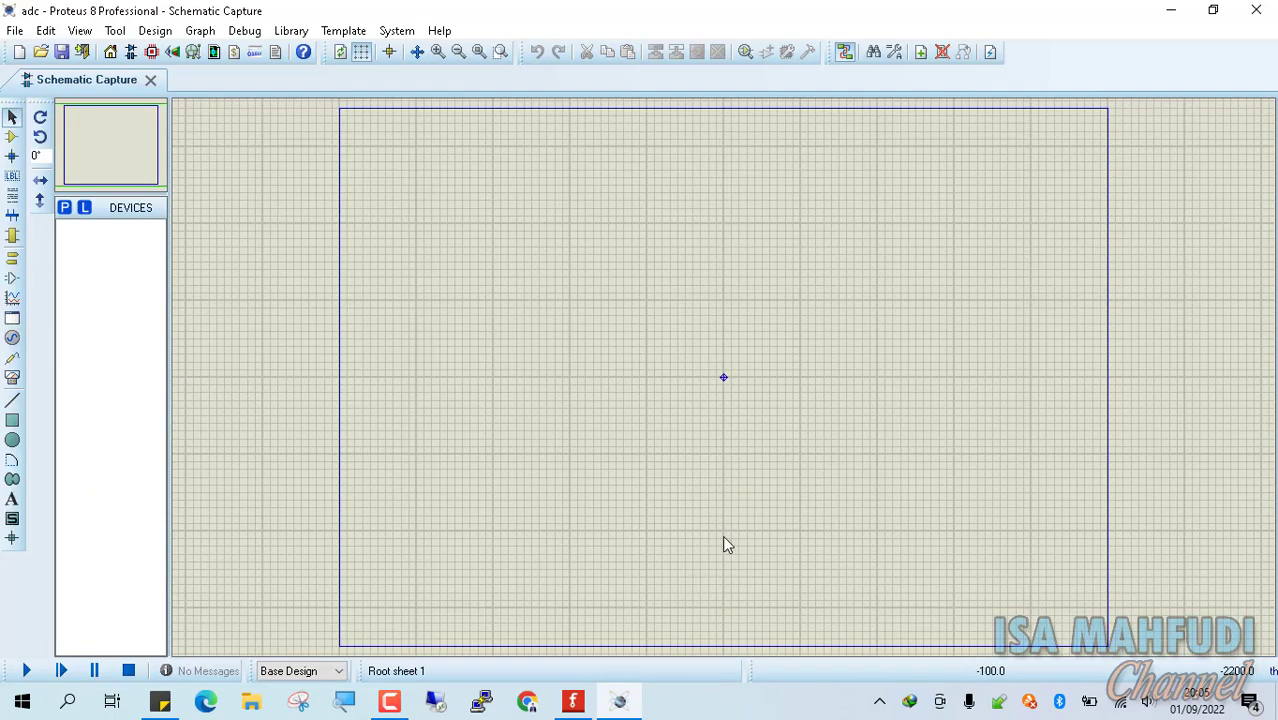
Add the SIMULINO UNO board from the ARDUINO category to the project's device list
{"action": "left_click", "coordinate": [63, 208]}
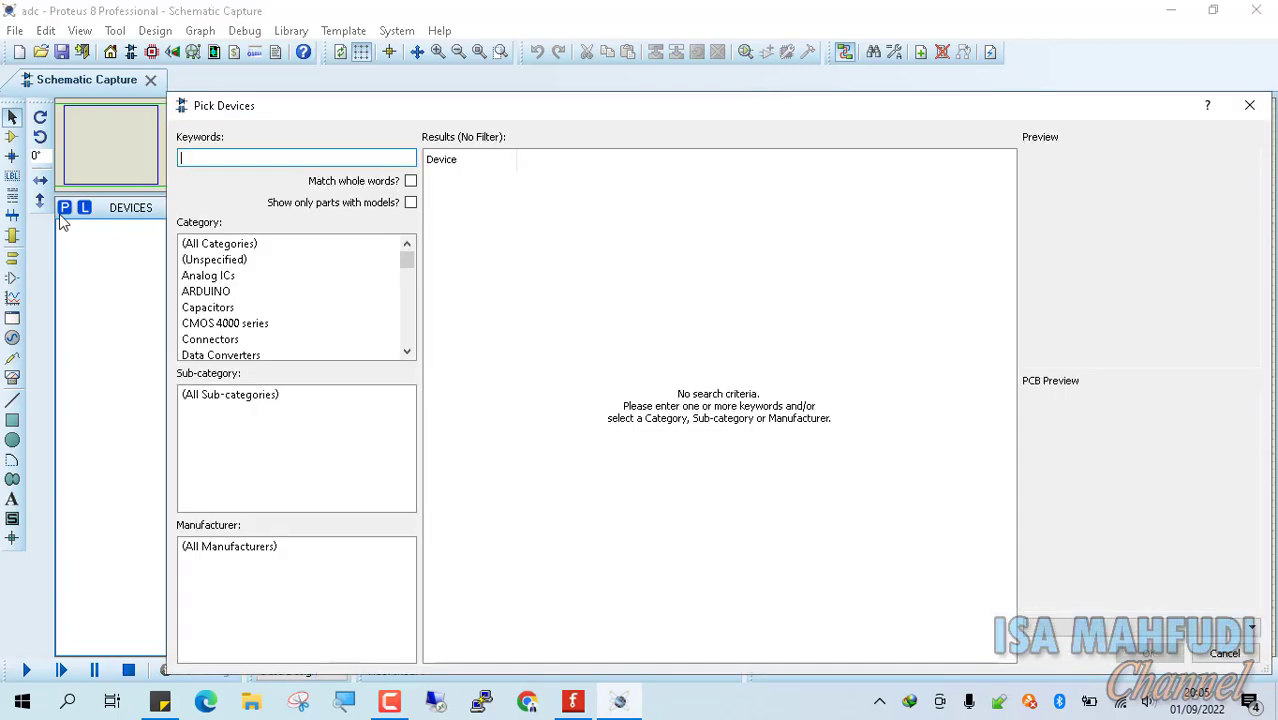
{"action": "left_click", "coordinate": [212, 293]}
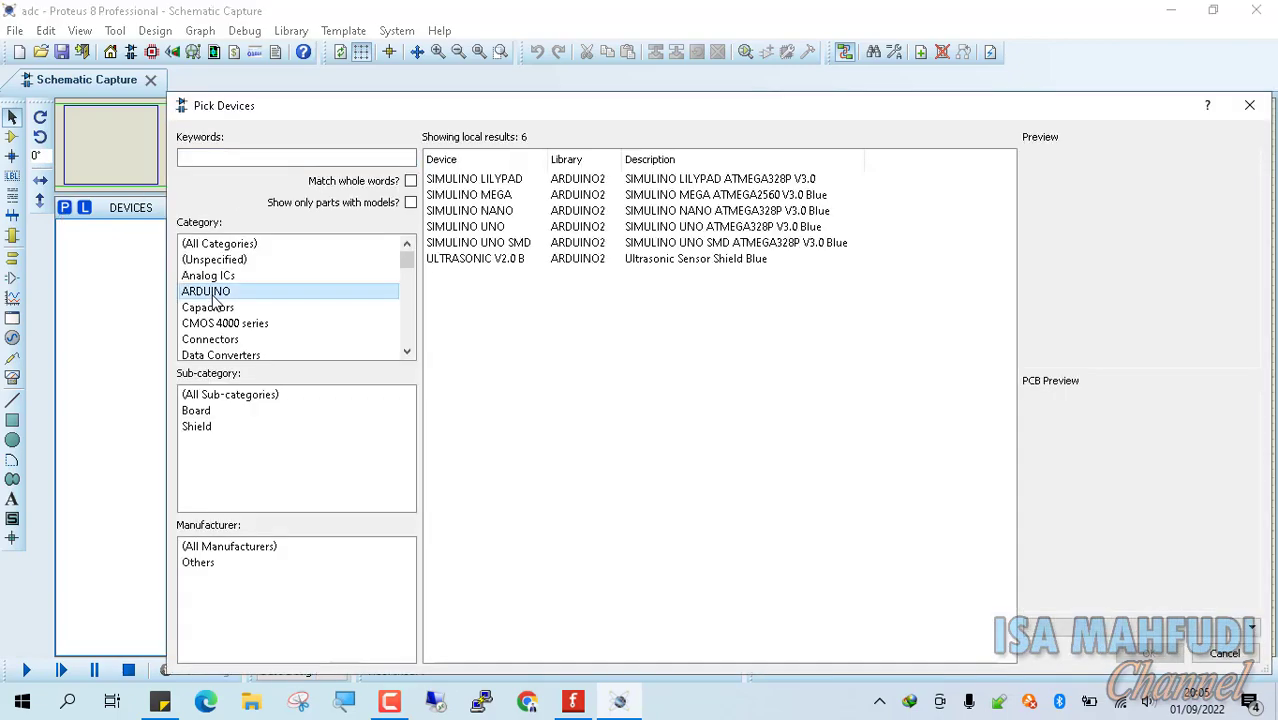
{"action": "left_click", "coordinate": [484, 234]}
{"action": "double_click", "coordinate": [484, 234]}
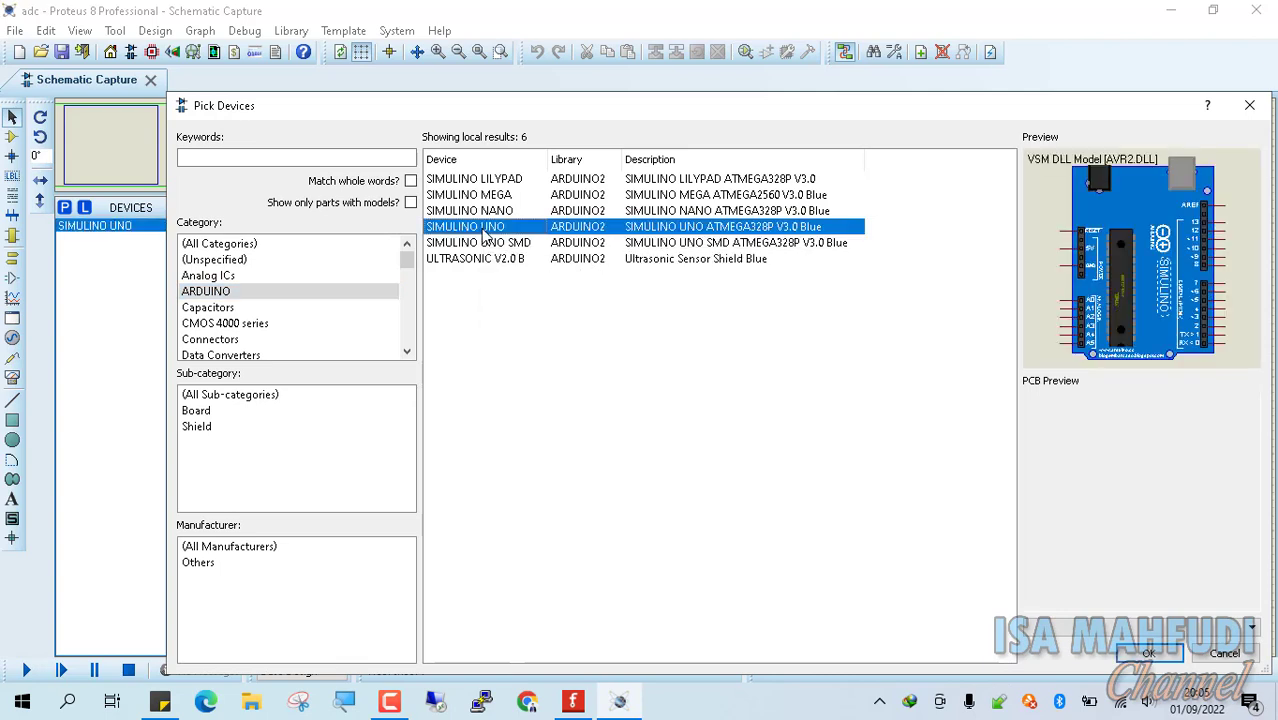
Search the device library for "pot", add POT-HG to the device list and finish picking devices
{"action": "left_click", "coordinate": [265, 165]}
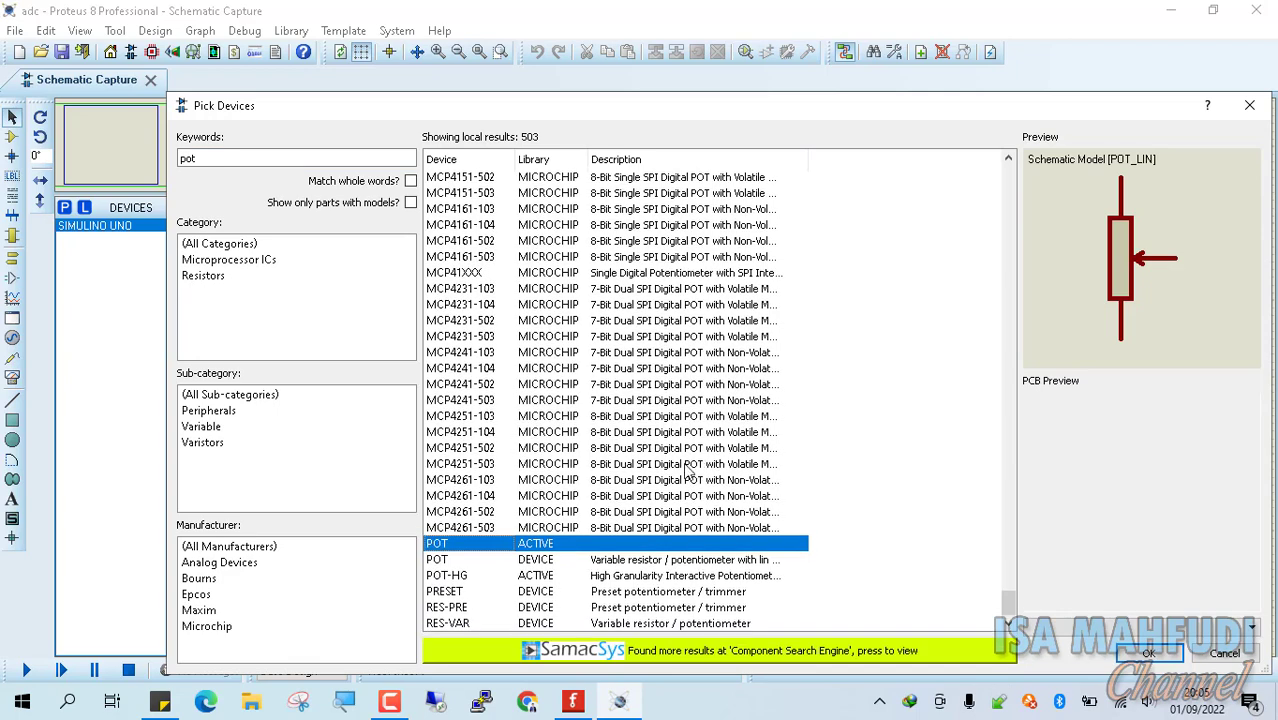
{"action": "left_click", "coordinate": [540, 580]}
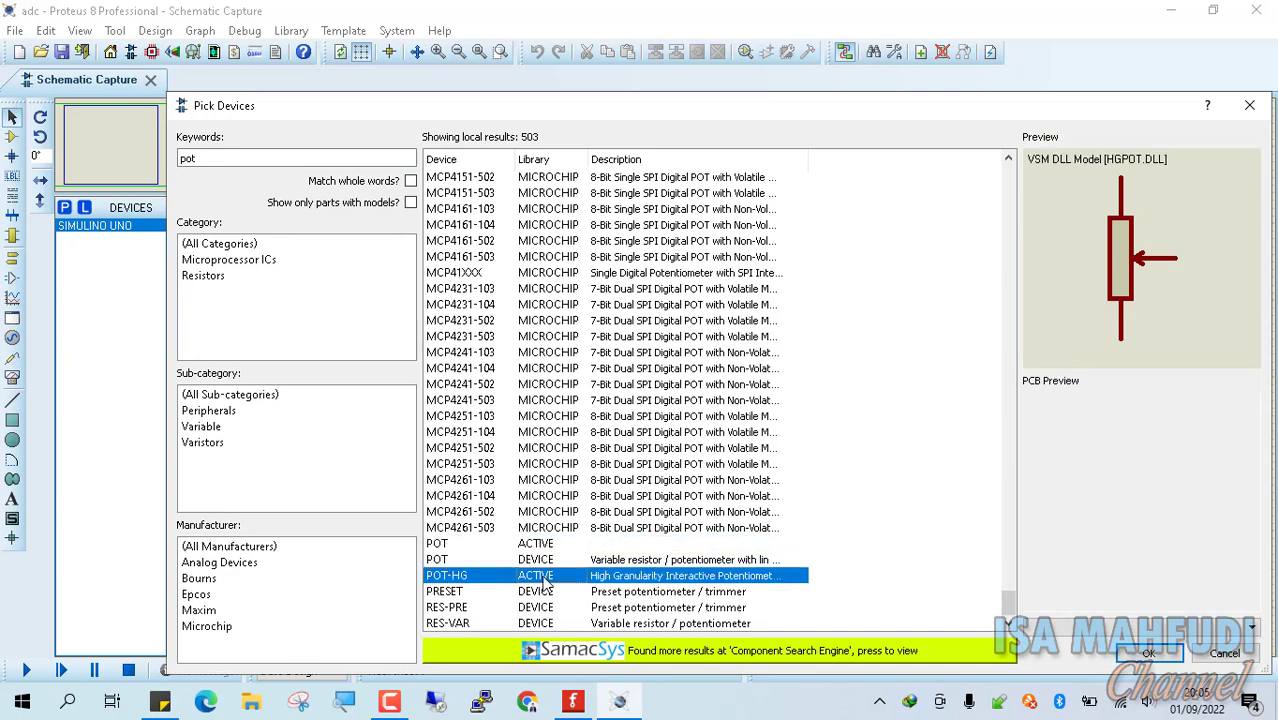
{"action": "double_click", "coordinate": [545, 583]}
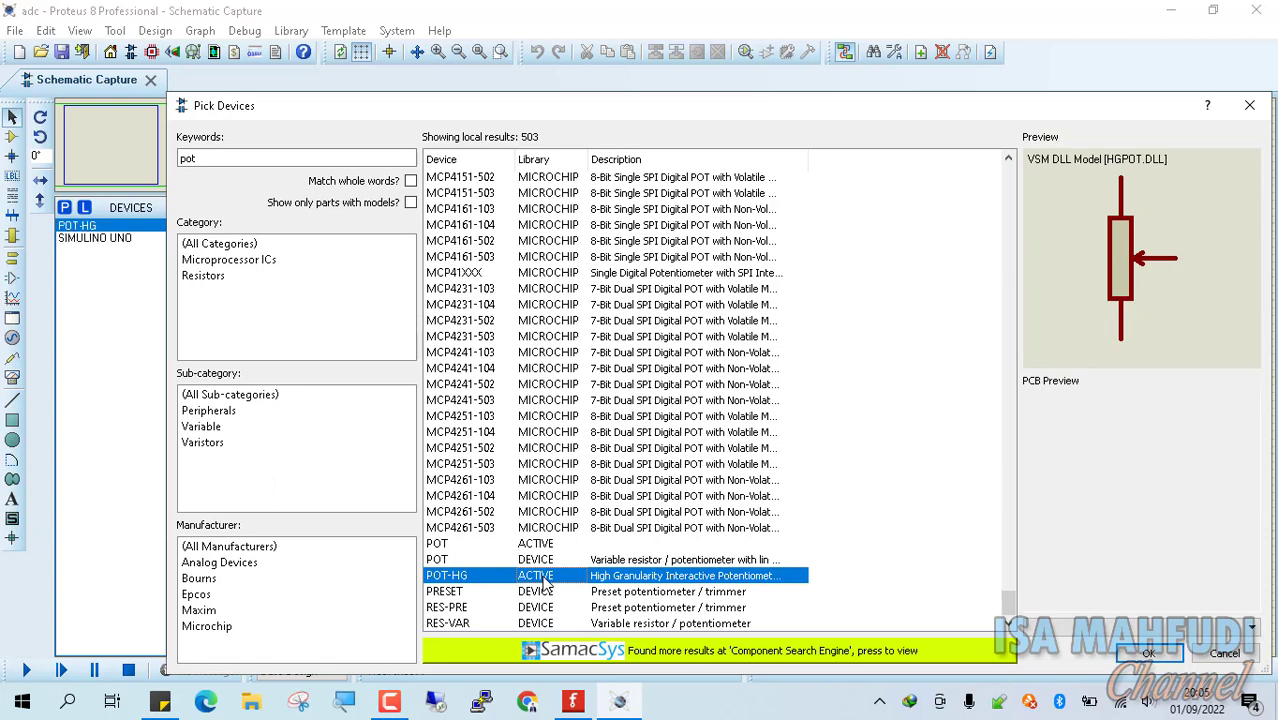
{"action": "left_click", "coordinate": [1148, 655]}
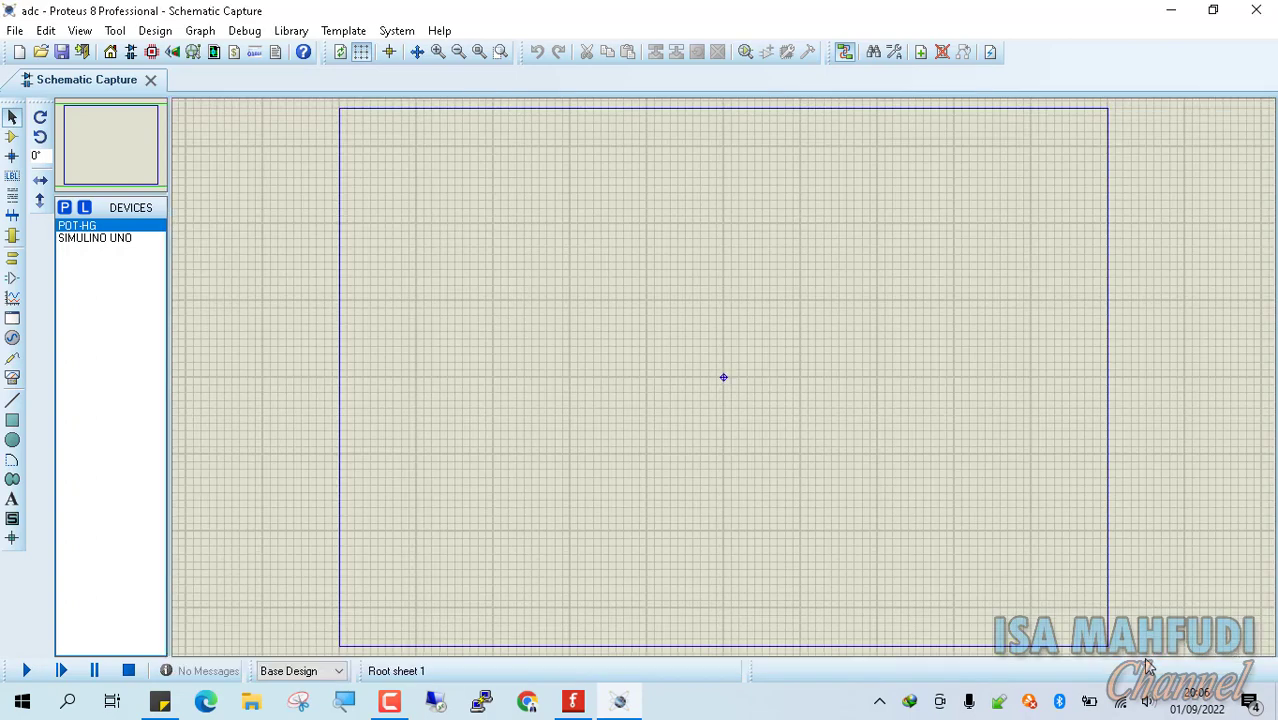
Place the SIMULINO UNO board at the centre of the schematic sheet
{"action": "left_click", "coordinate": [109, 241]}
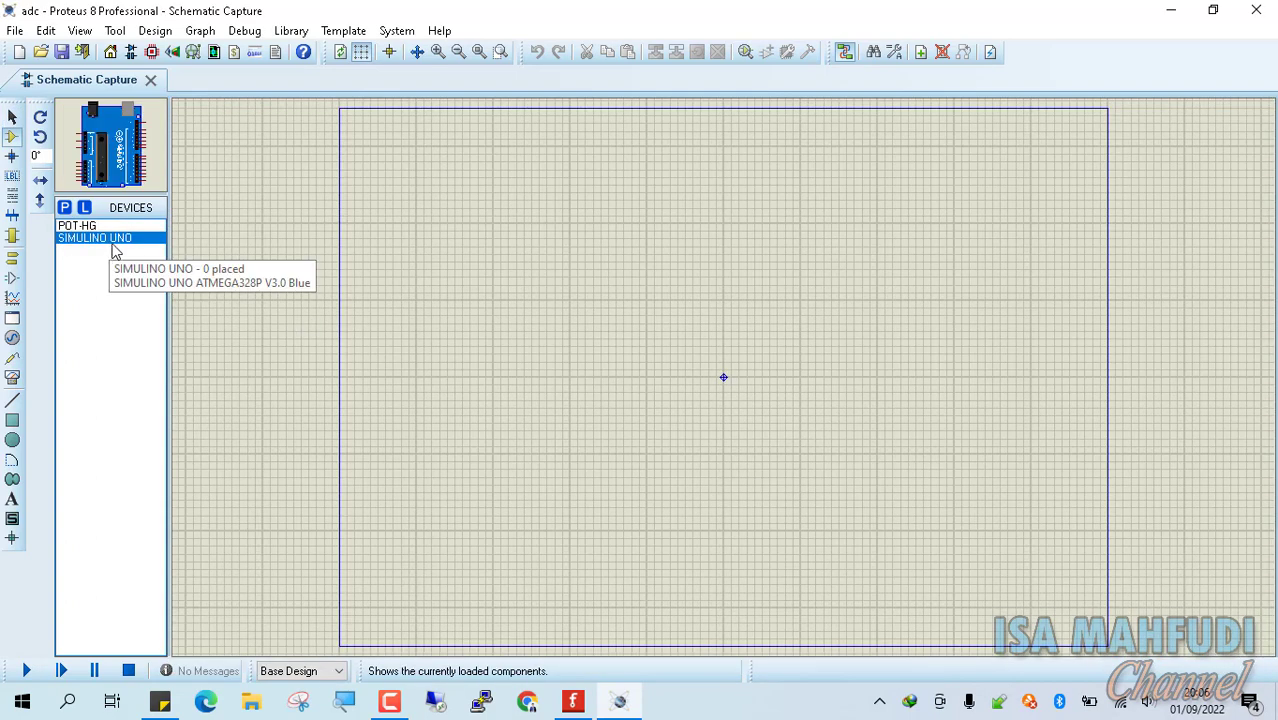
{"action": "left_click", "coordinate": [734, 314]}
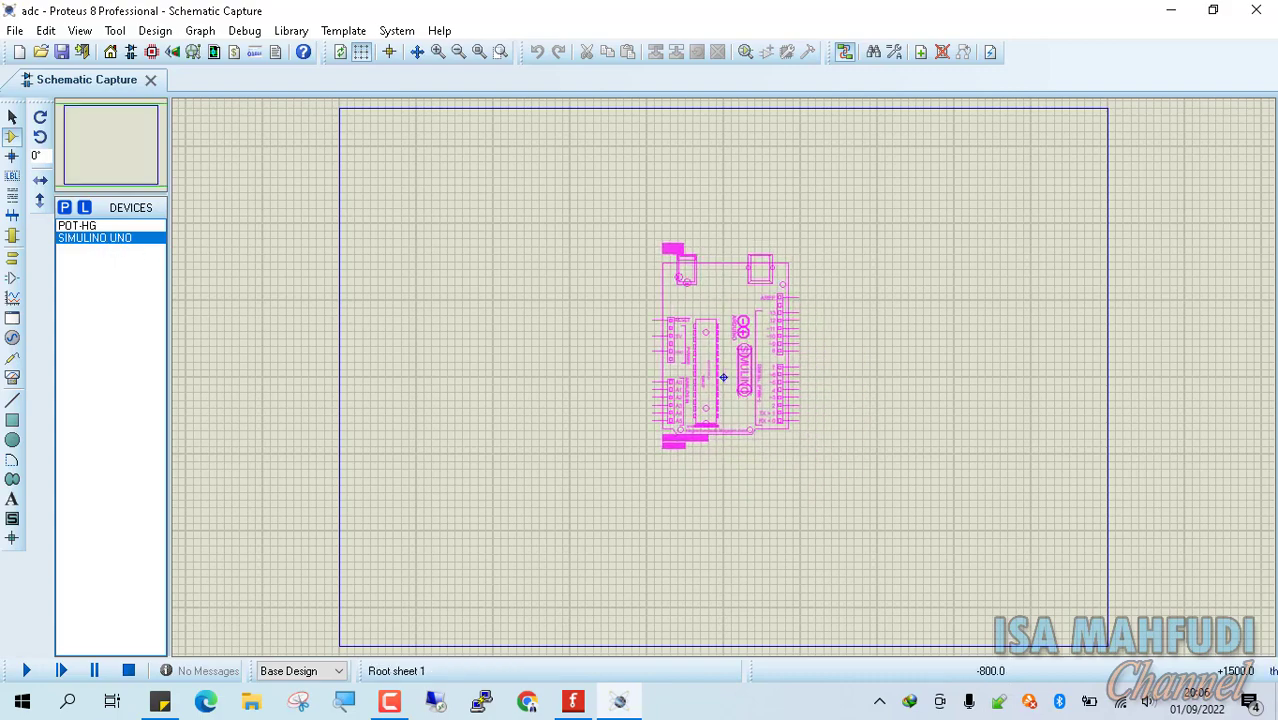
{"action": "left_click", "coordinate": [723, 377]}
{"action": "scroll", "coordinate": [725, 385], "scroll_direction": "up", "scroll_amount": 2}
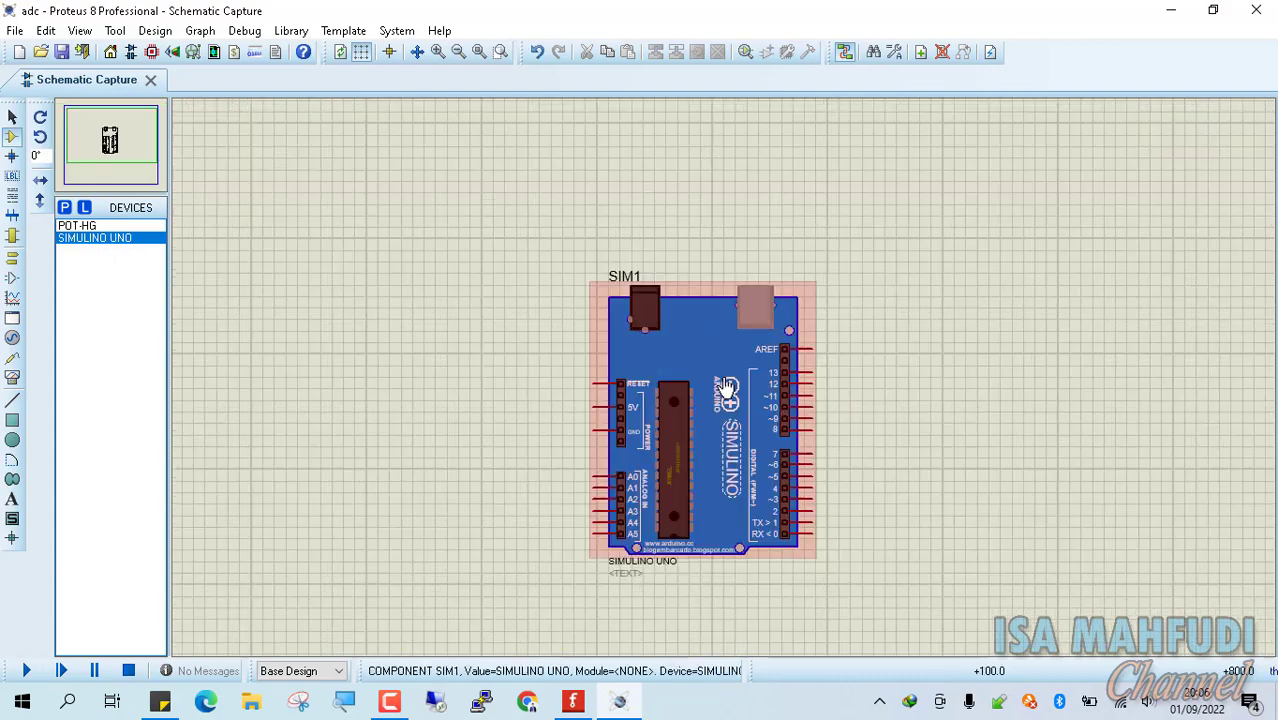
{"action": "scroll", "coordinate": [727, 390], "scroll_direction": "down", "scroll_amount": 1}
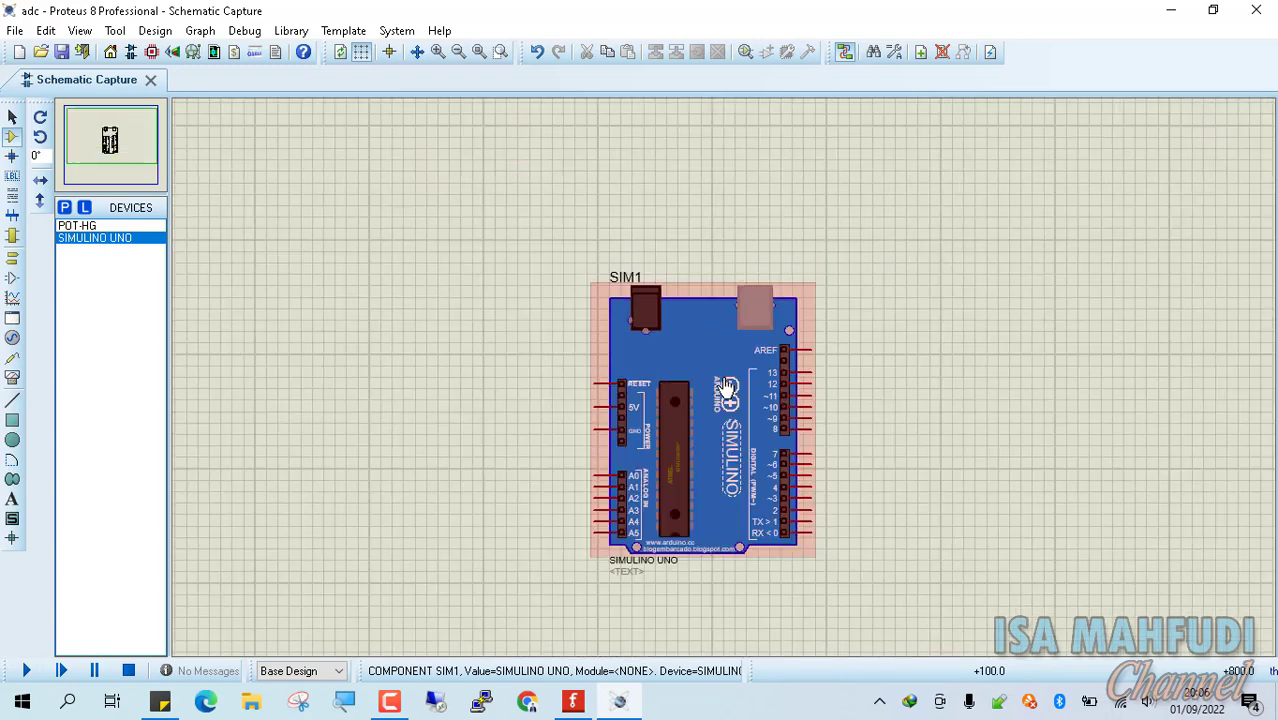
Place the POT-HG potentiometer to the left of the Arduino board, level with its A0 pin
{"action": "left_click", "coordinate": [80, 226]}
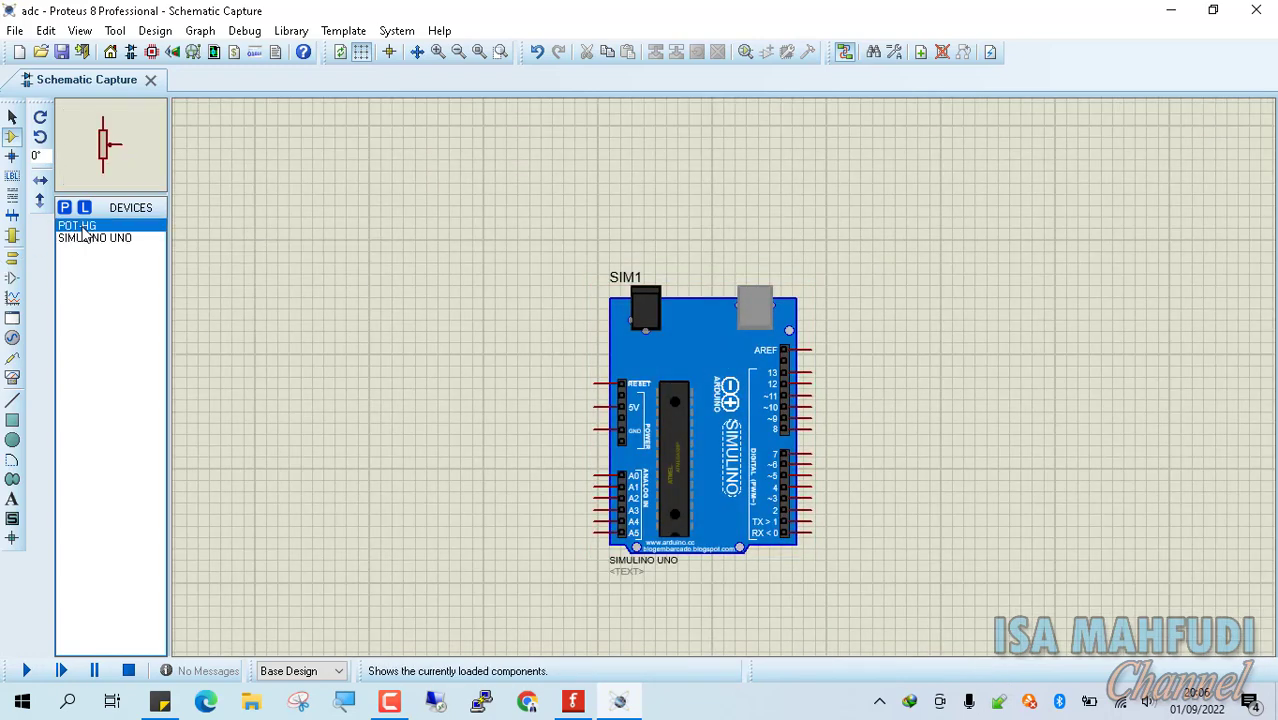
{"action": "left_click", "coordinate": [454, 471]}
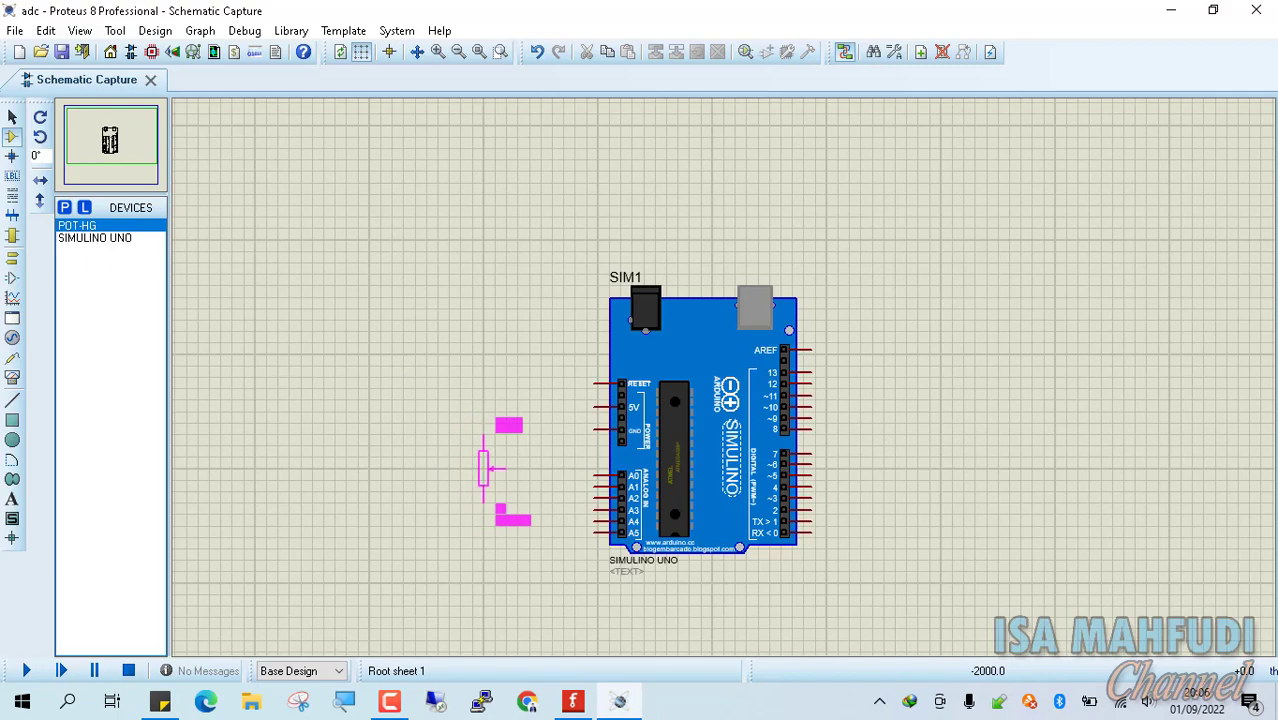
{"action": "left_click", "coordinate": [490, 480]}
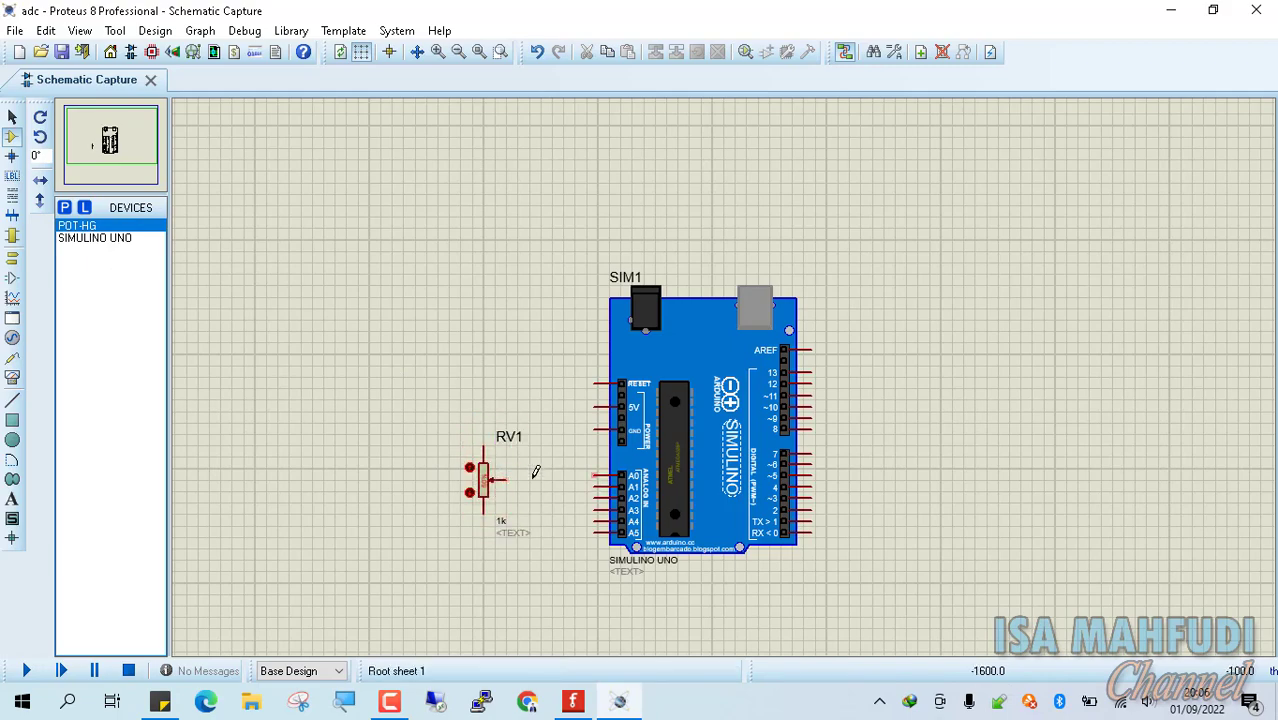
Wire the potentiometer's wiper to the Arduino's A0 pin, with a step in the wire midway between them
{"action": "scroll", "coordinate": [534, 472], "scroll_direction": "up", "scroll_amount": 1}
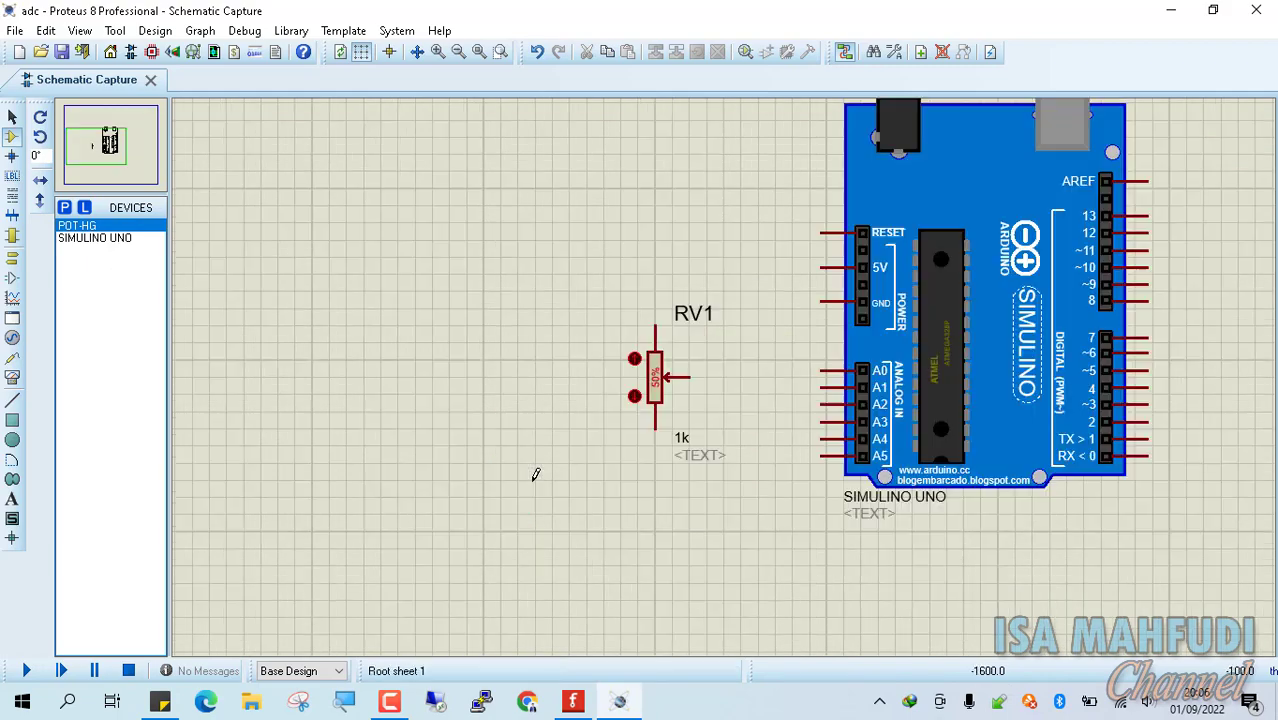
{"action": "left_click", "coordinate": [697, 377]}
{"action": "left_click", "coordinate": [820, 372]}
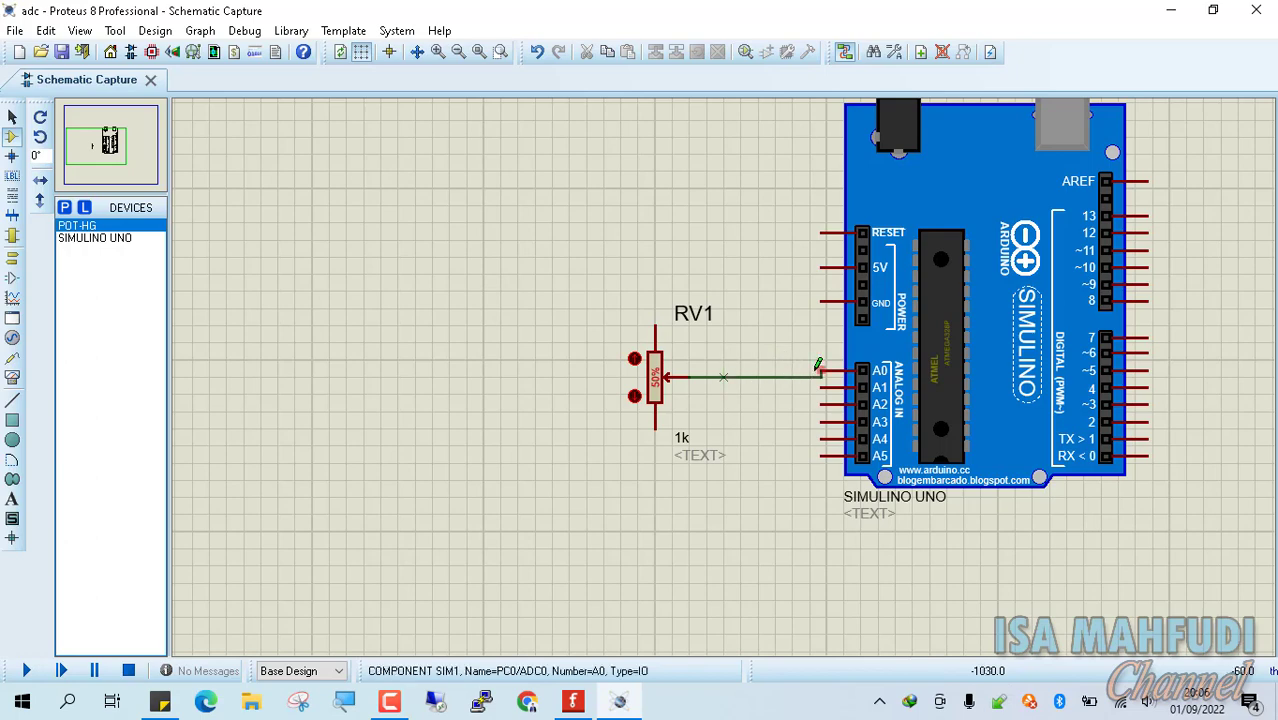
{"action": "left_click", "coordinate": [757, 352]}
{"action": "left_click", "coordinate": [820, 368]}
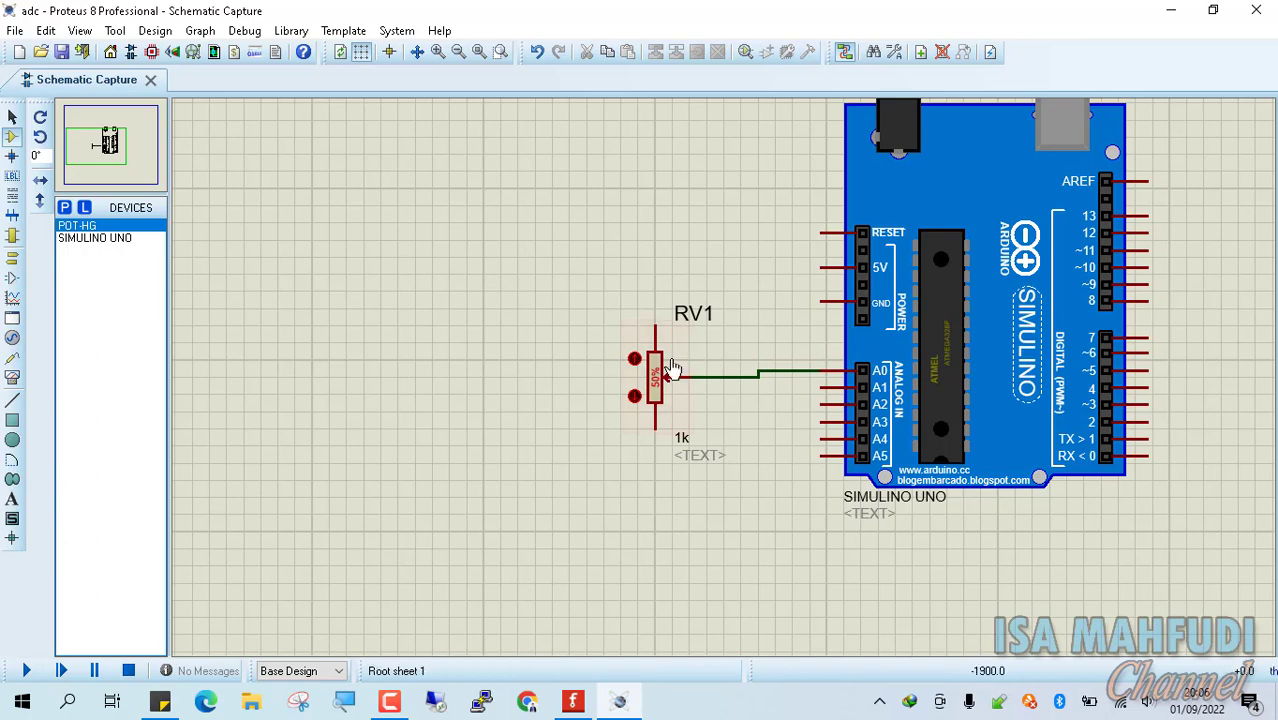
Place a POWER terminal directly above the potentiometer and wire it to the potentiometer's upper pin
{"action": "left_click", "coordinate": [12, 260]}
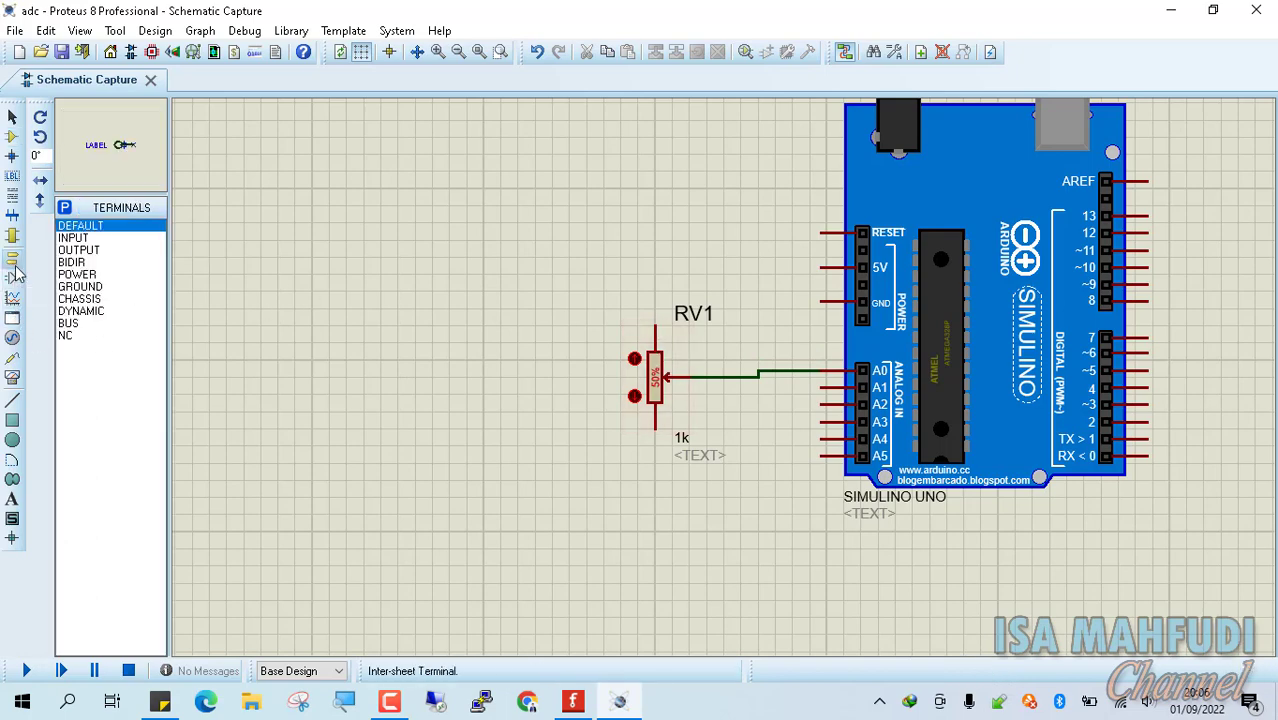
{"action": "left_click", "coordinate": [80, 274]}
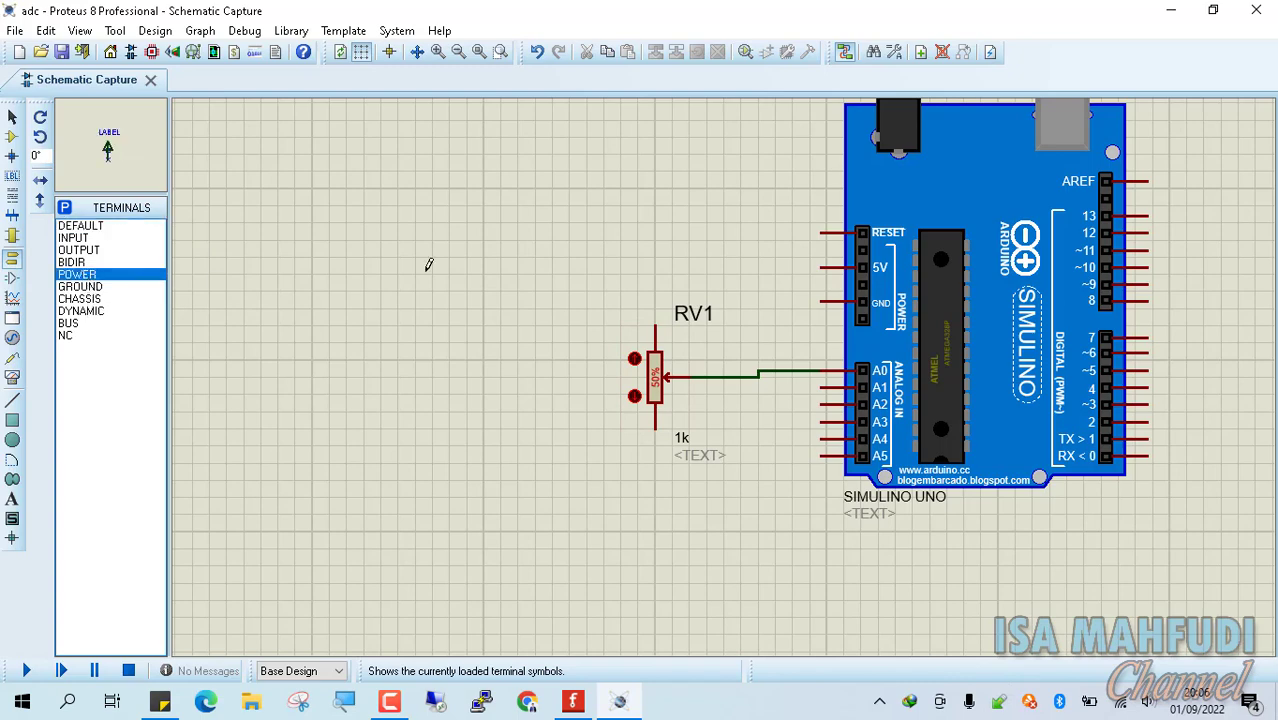
{"action": "left_click", "coordinate": [655, 251]}
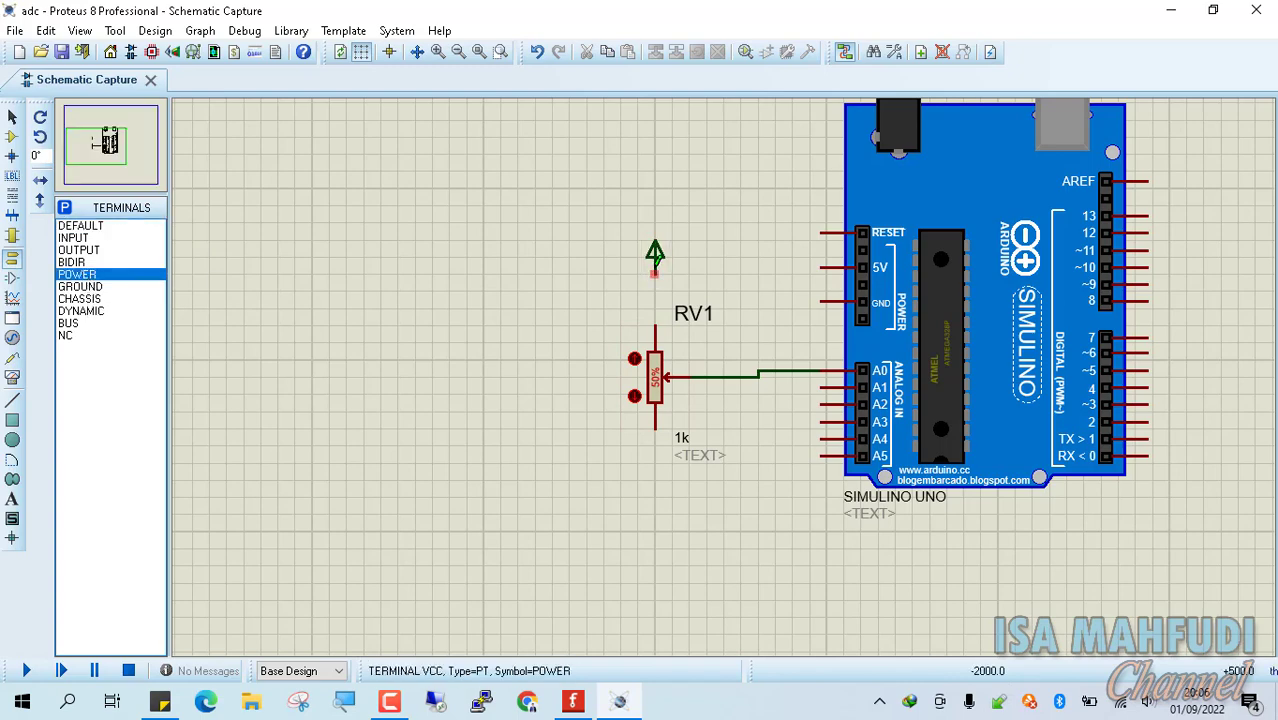
{"action": "left_click", "coordinate": [655, 264]}
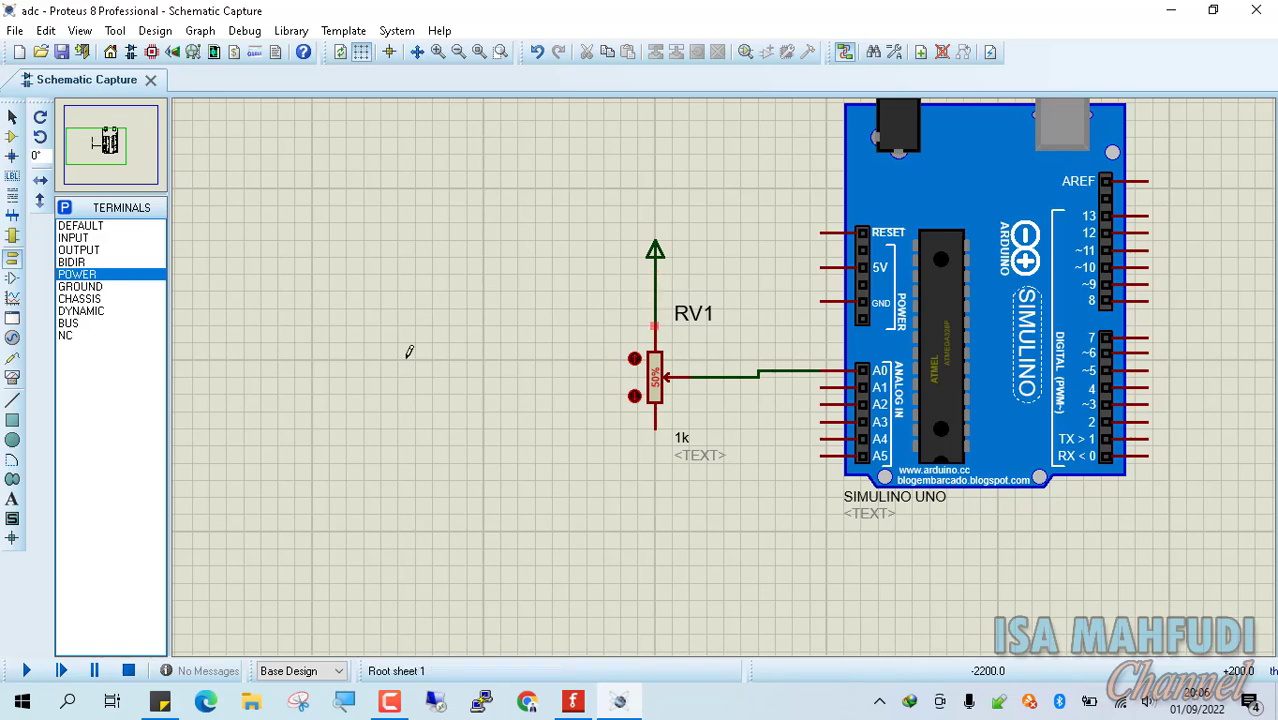
Place a GROUND terminal directly below the potentiometer and wire it to the potentiometer's lower pin
{"action": "left_click", "coordinate": [92, 288]}
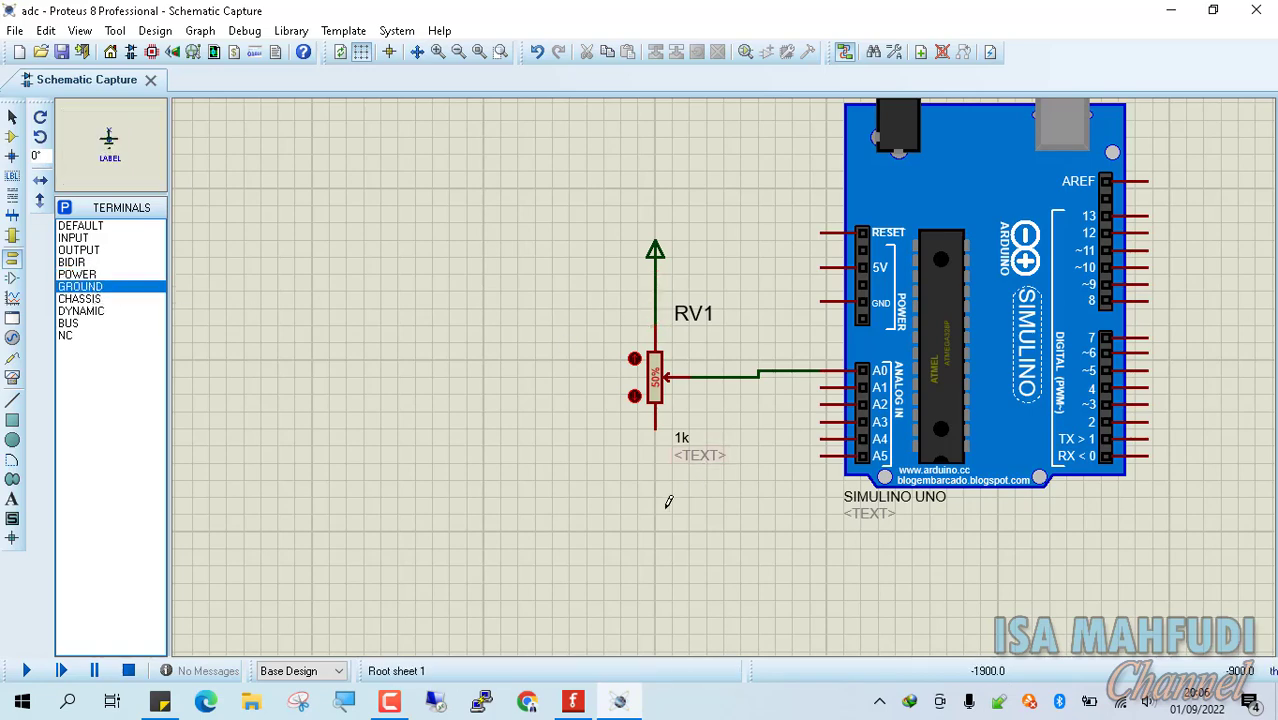
{"action": "left_click", "coordinate": [655, 505]}
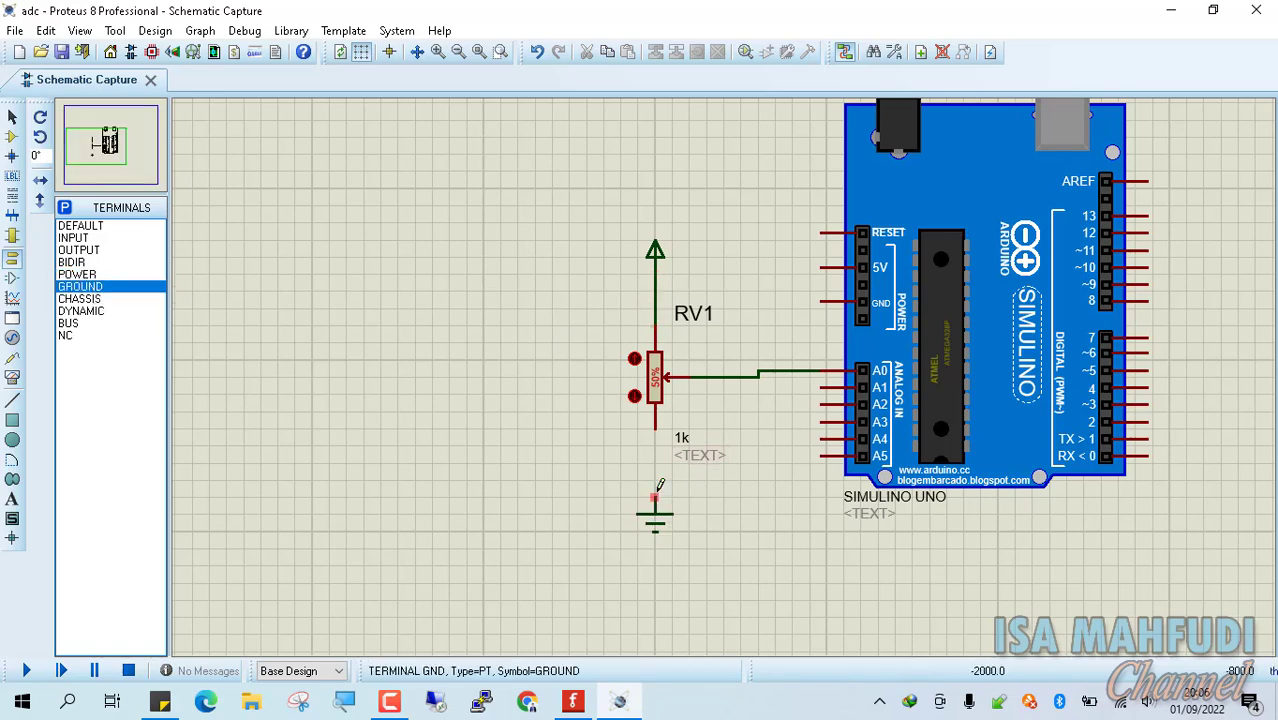
{"action": "left_click", "coordinate": [655, 497]}
{"action": "left_click", "coordinate": [655, 428]}
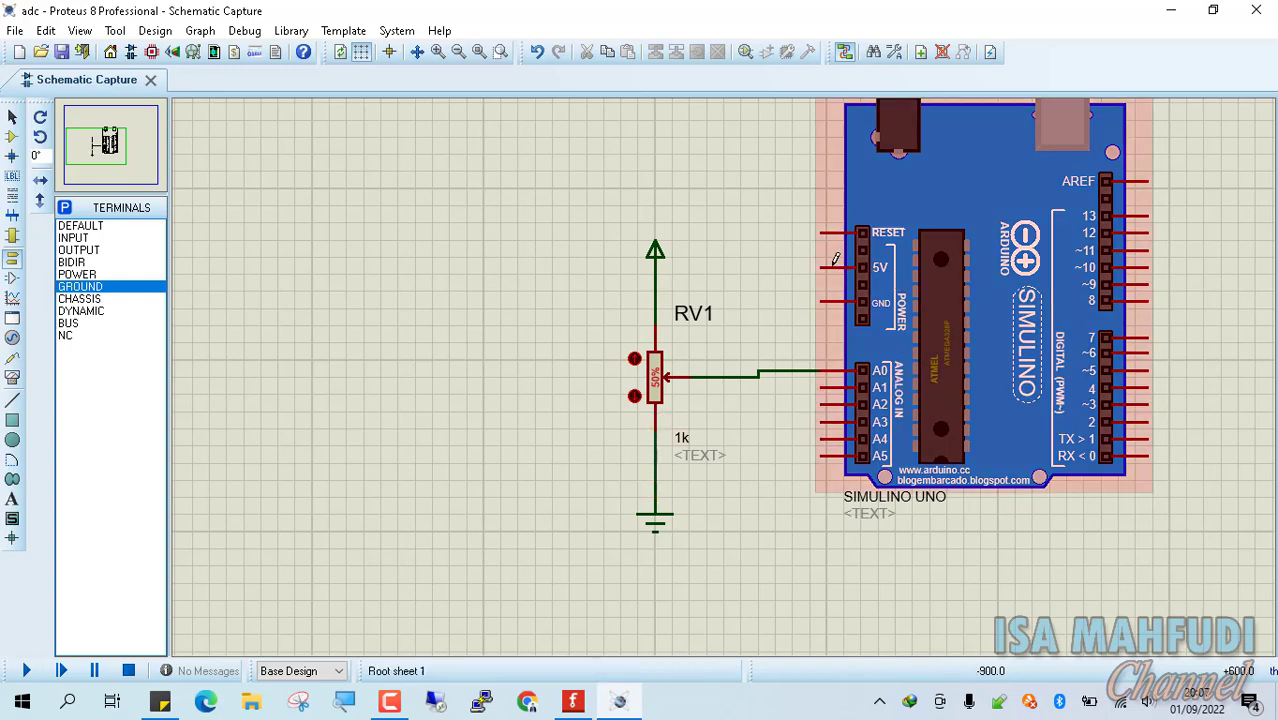
Wire the Arduino's 5V pin to the potentiometer's power wire and its GND pin to the potentiometer's ground wire
{"action": "left_click", "coordinate": [818, 267]}
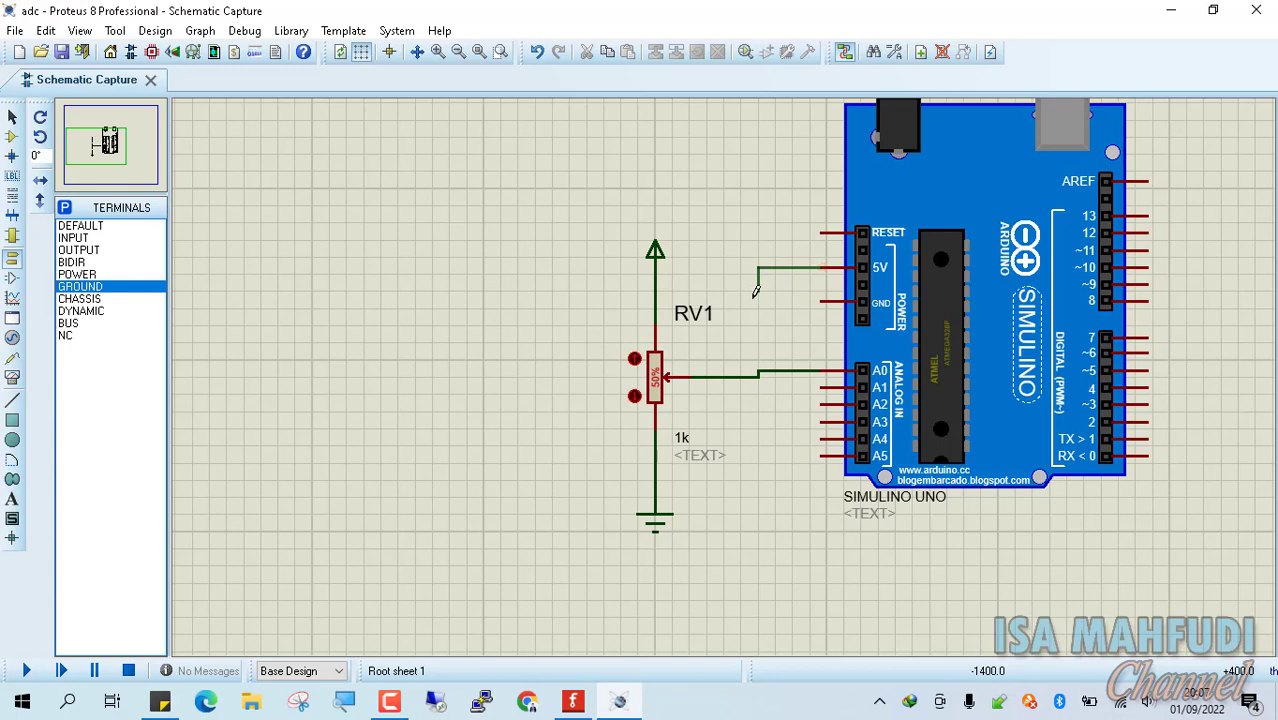
{"action": "left_click", "coordinate": [655, 290]}
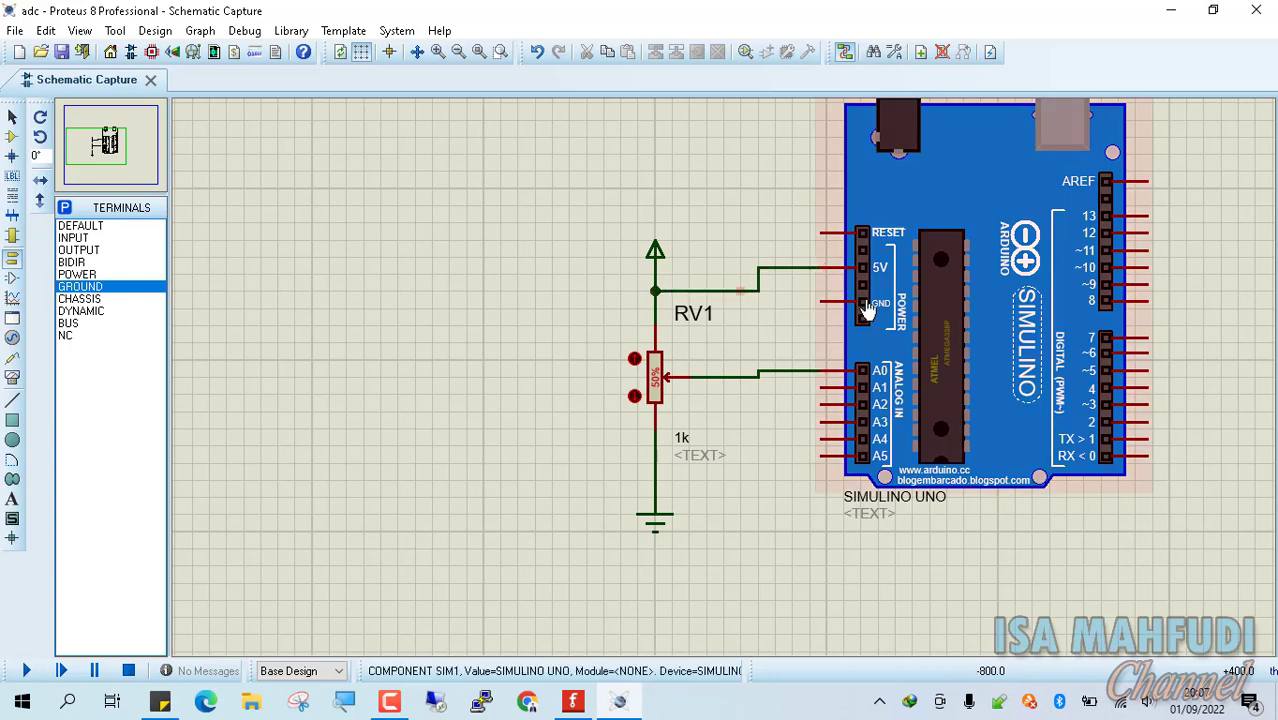
{"action": "left_click", "coordinate": [820, 301]}
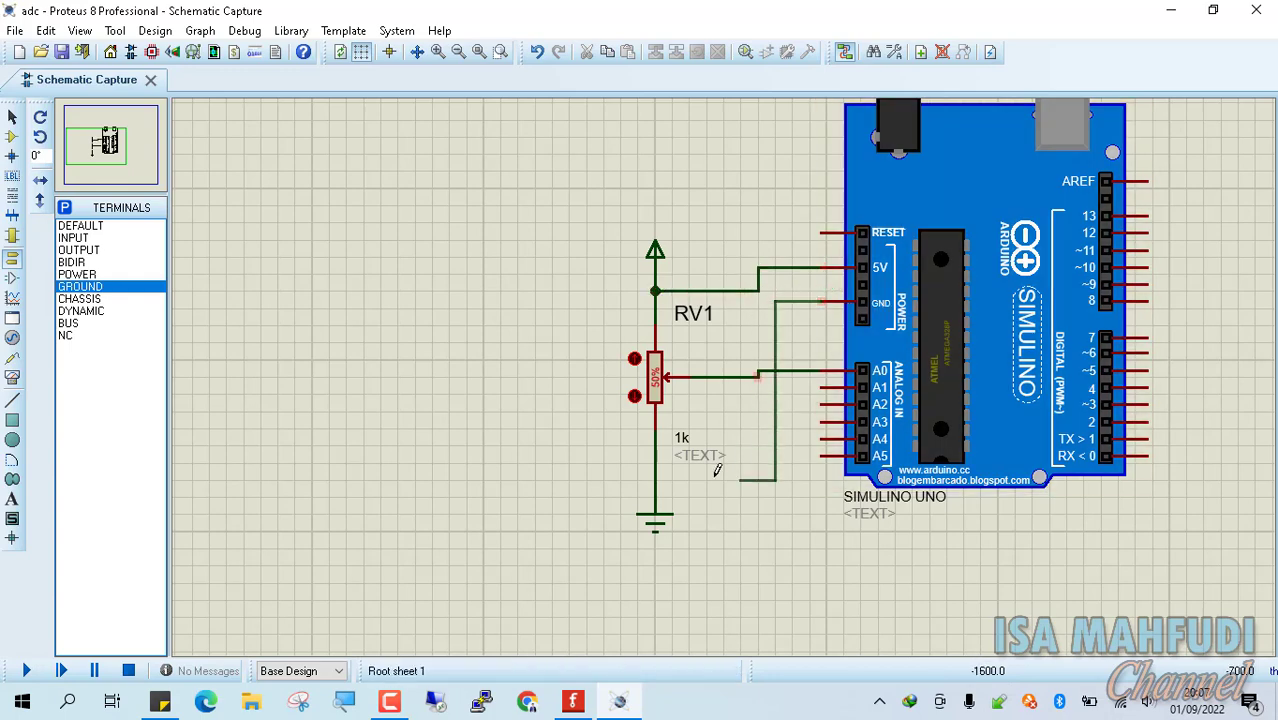
{"action": "left_click", "coordinate": [656, 480]}
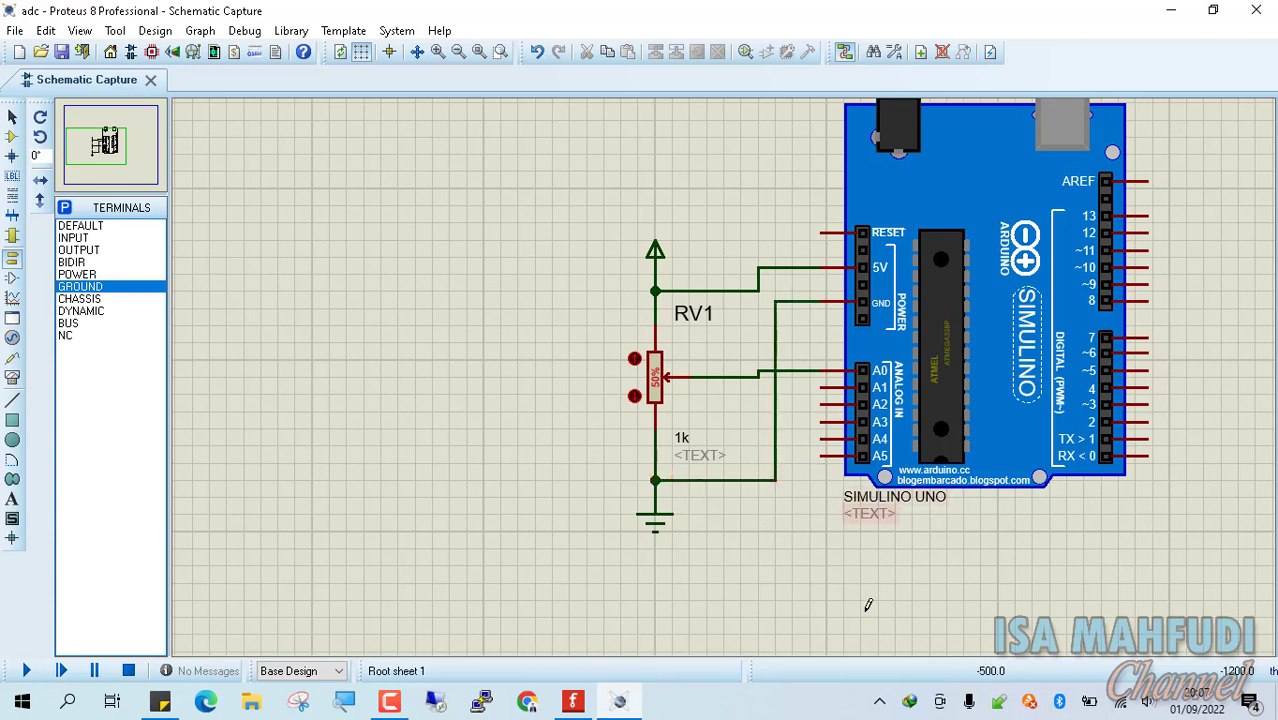
Launch the Arduino IDE and enable verbose output during compilation in its preferences
{"action": "left_click", "coordinate": [1174, 11]}
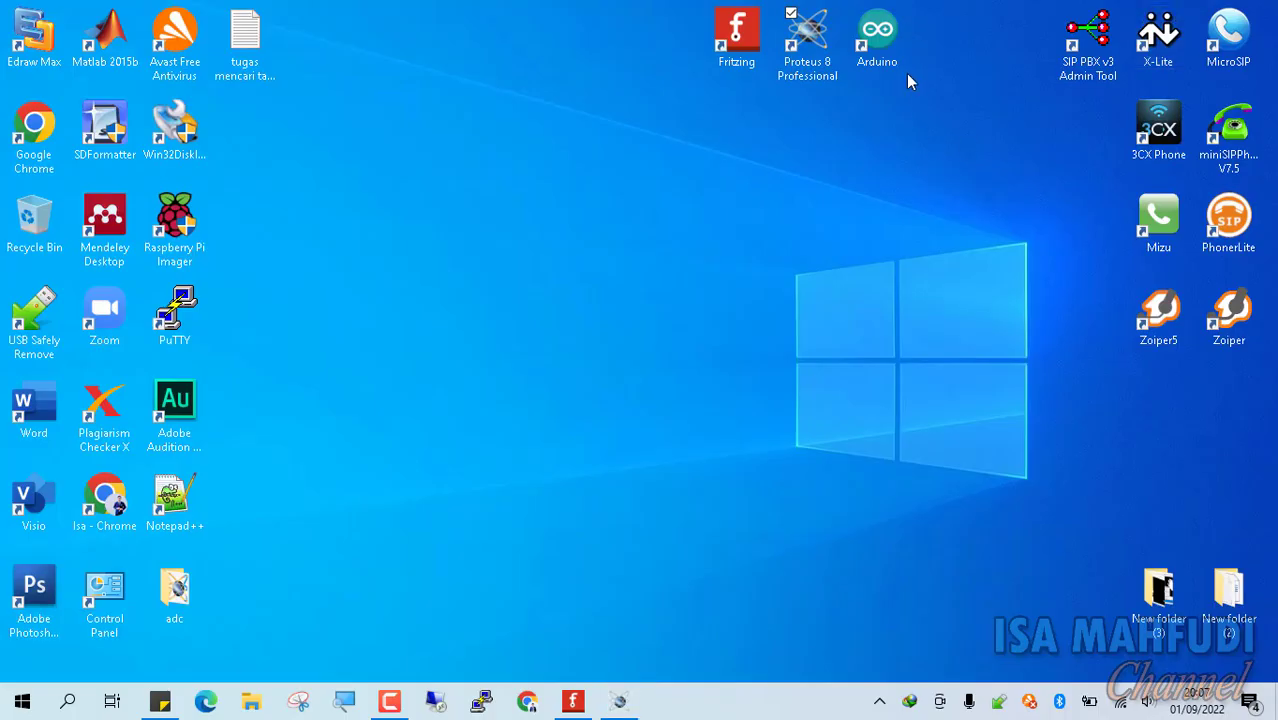
{"action": "double_click", "coordinate": [884, 45]}
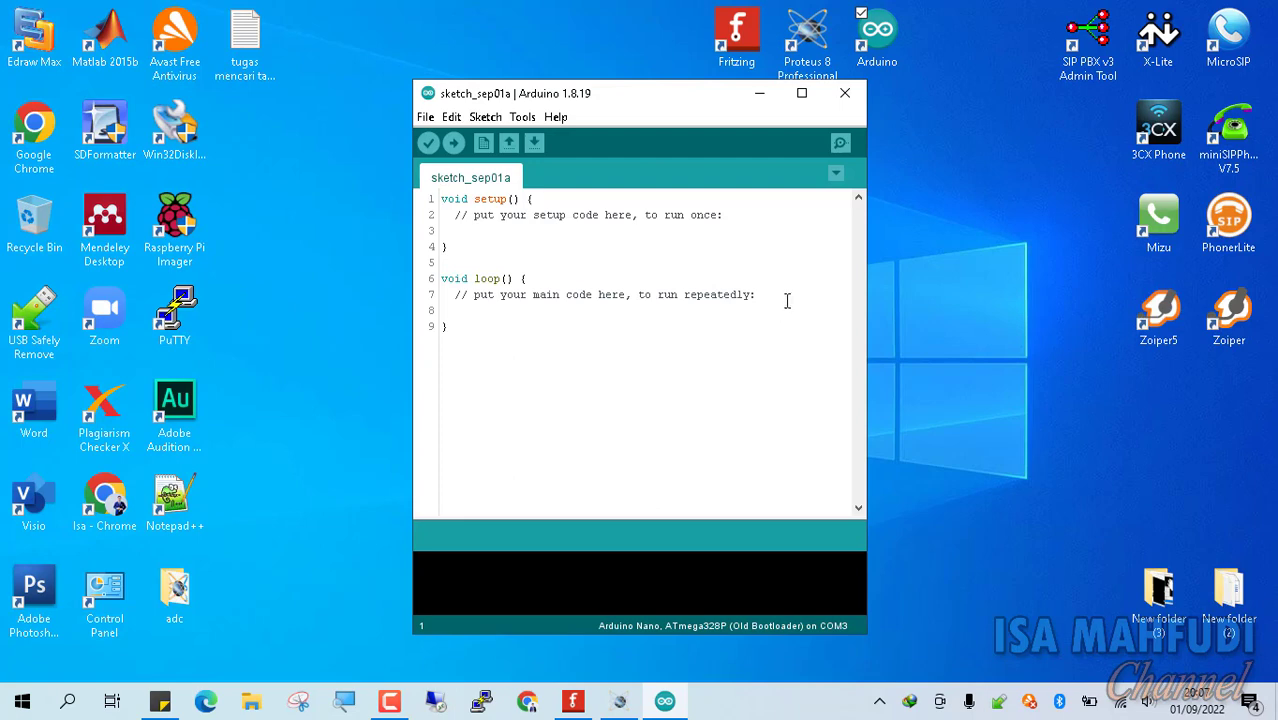
{"action": "left_click", "coordinate": [425, 117]}
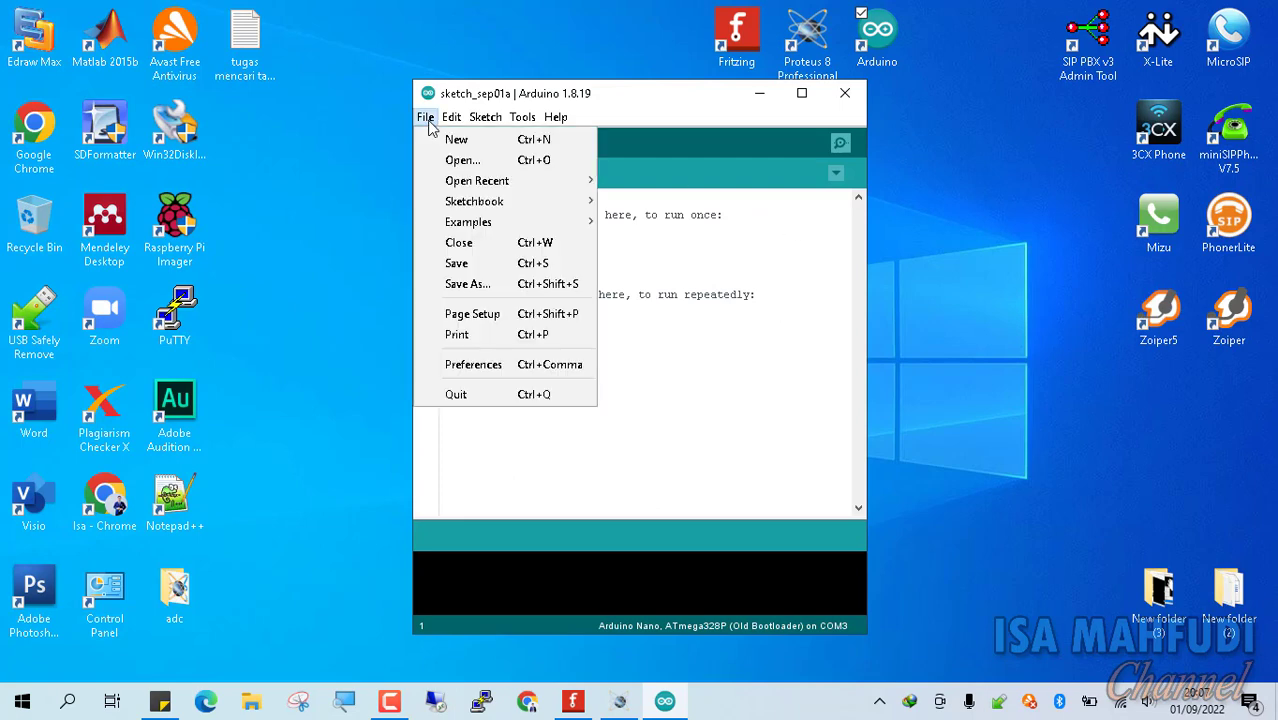
{"action": "left_click", "coordinate": [510, 366]}
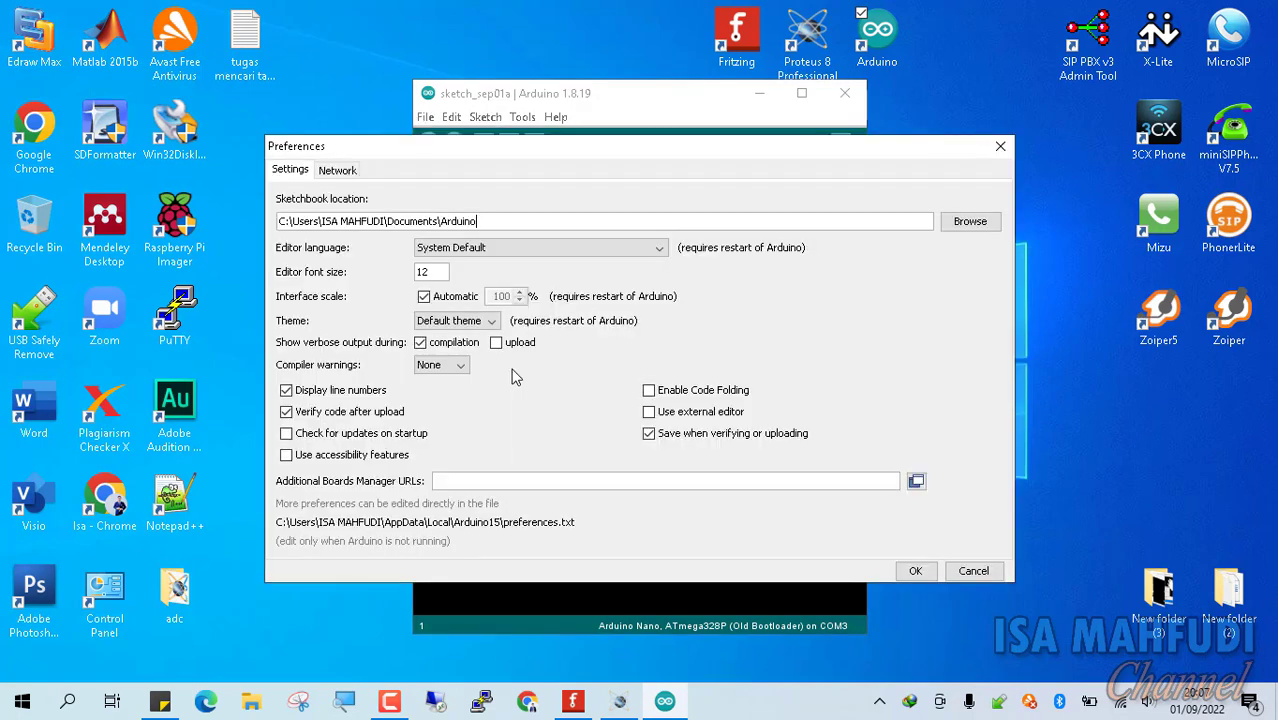
{"action": "left_click_drag", "start_coordinate": [442, 148], "coordinate": [799, 111]}
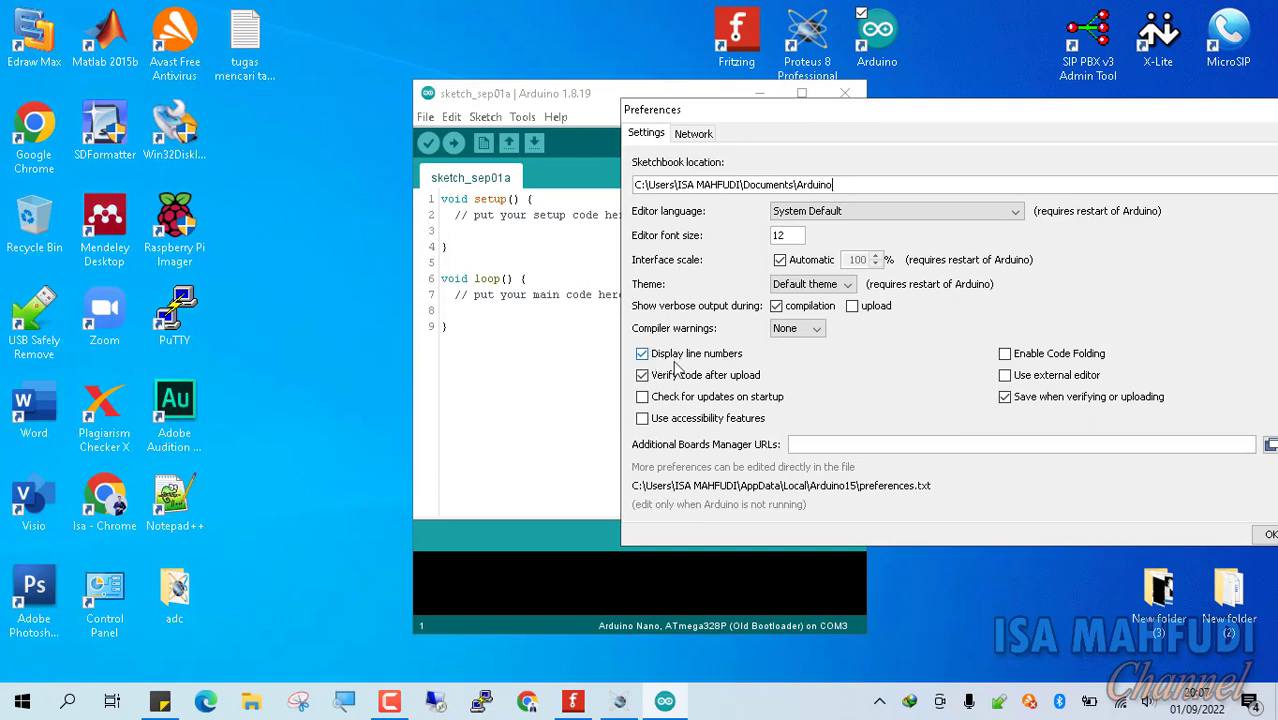
{"action": "left_click", "coordinate": [784, 312]}
{"action": "left_click", "coordinate": [778, 309]}
{"action": "left_click_drag", "start_coordinate": [787, 113], "coordinate": [501, 72]}
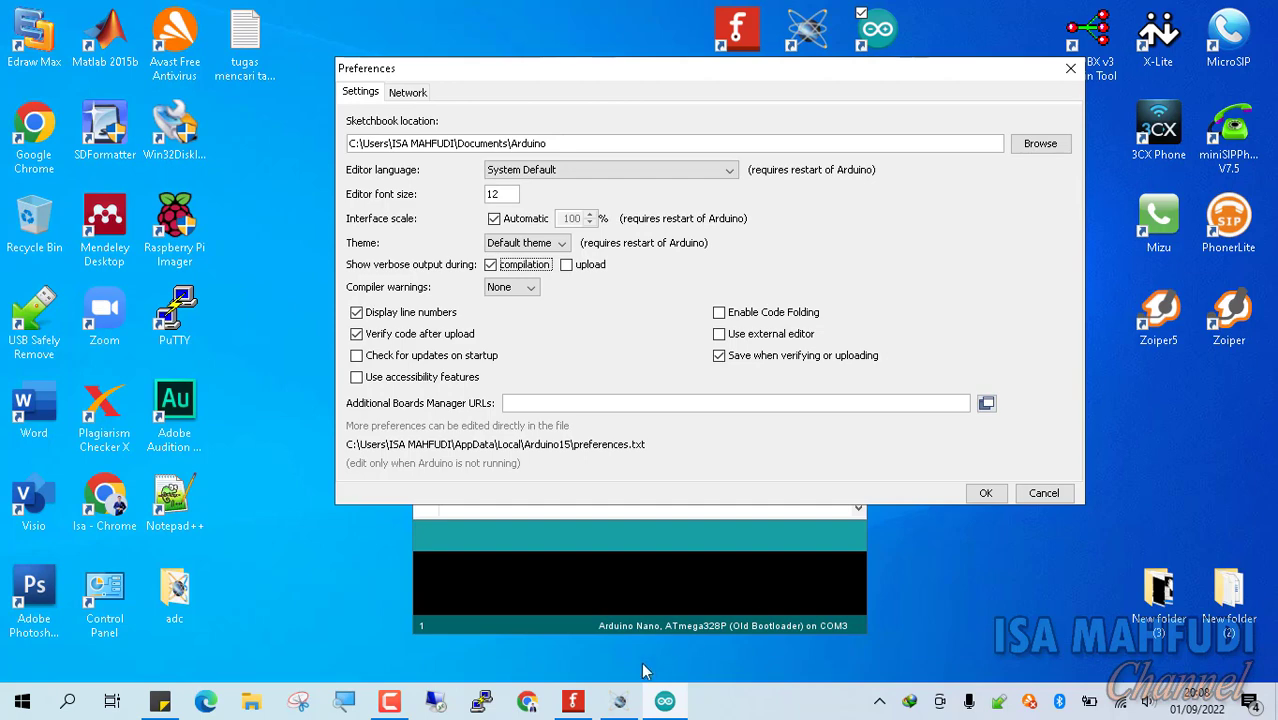
Switch to Proteus and check the Program File property of the SIMULINO UNO board
{"action": "left_click", "coordinate": [620, 701]}
{"action": "double_click", "coordinate": [940, 355]}
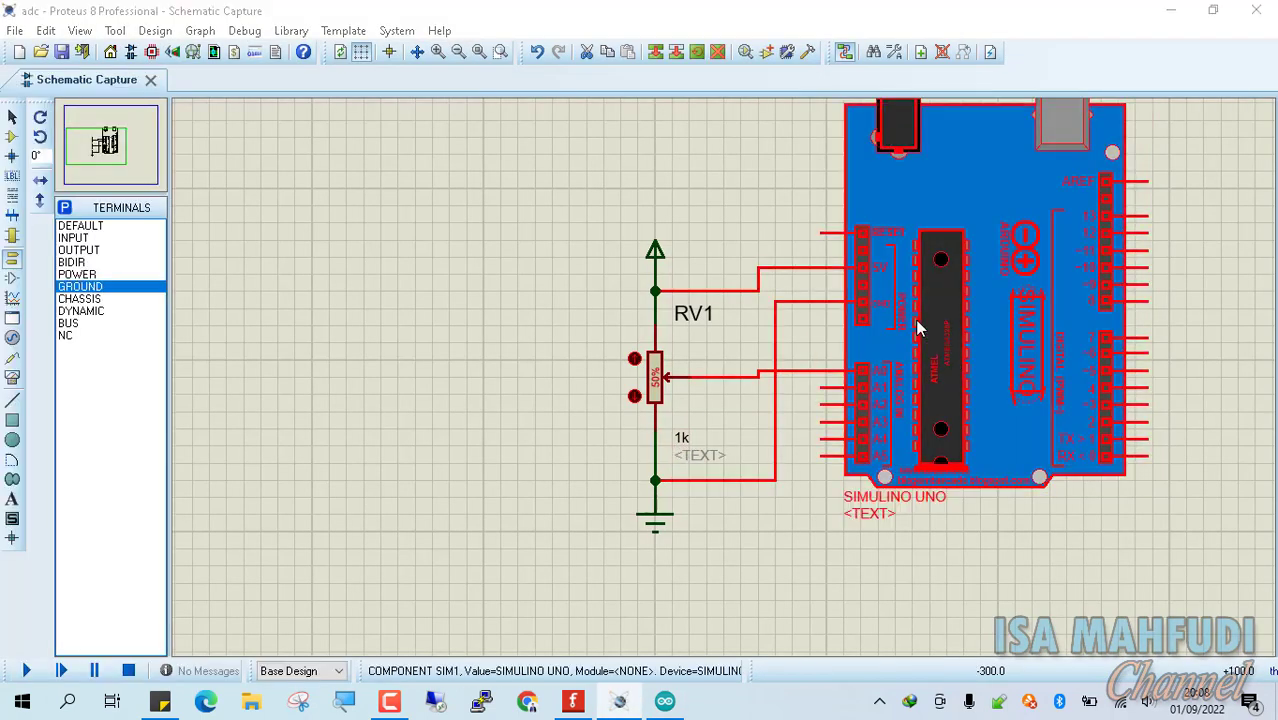
{"action": "left_click", "coordinate": [563, 183]}
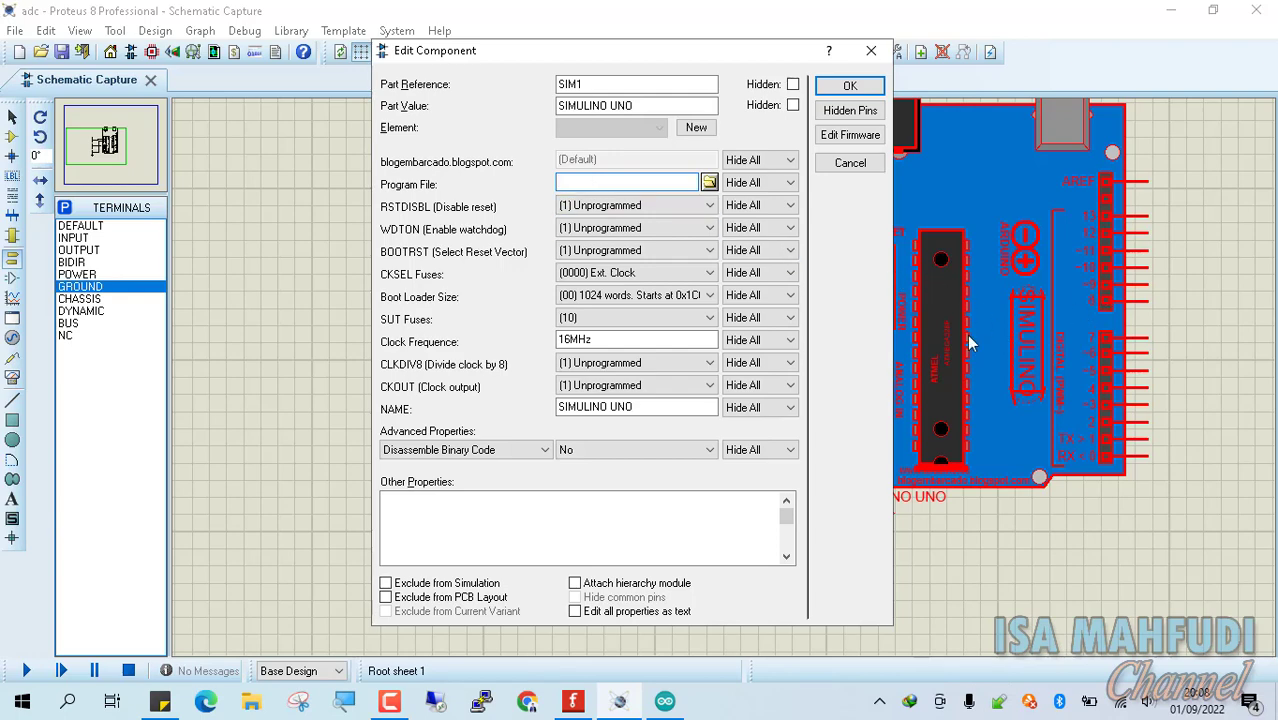
{"action": "left_click", "coordinate": [871, 50]}
Switch back to the Arduino IDE, accept the preferences and move the sketch window clear of the Arduino board in the schematic
{"action": "left_click", "coordinate": [670, 701]}
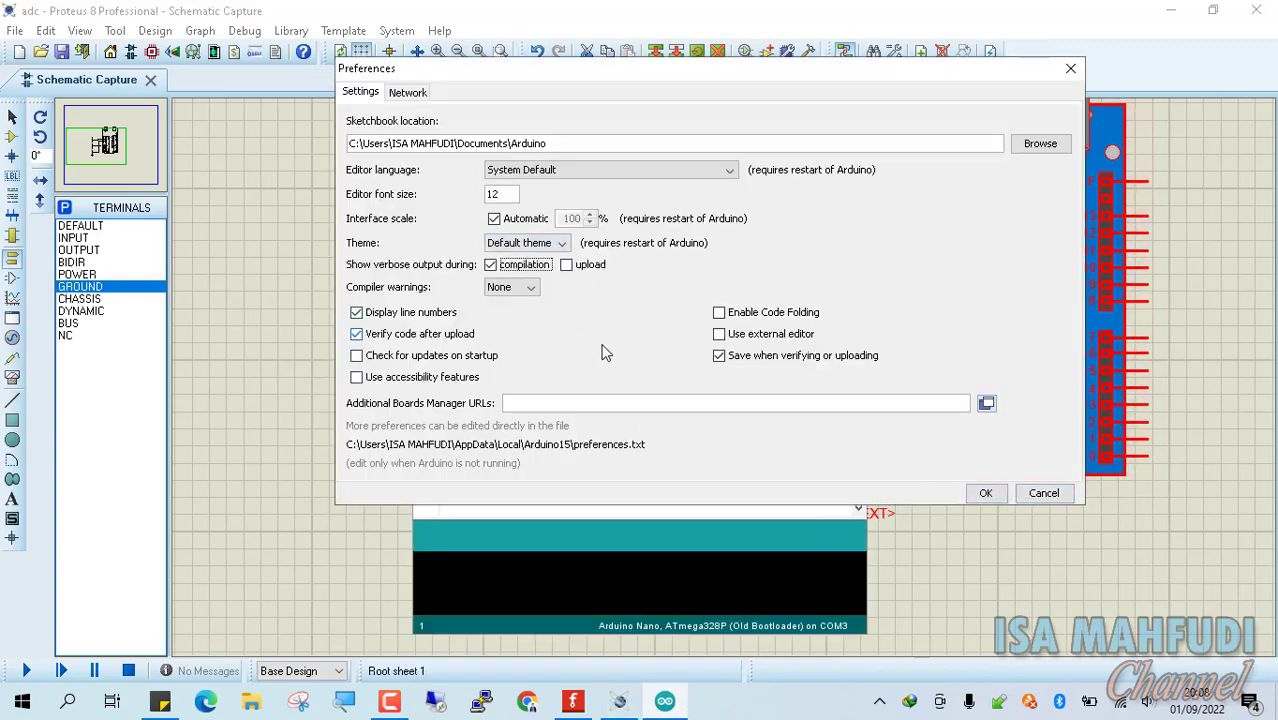
{"action": "left_click", "coordinate": [987, 493]}
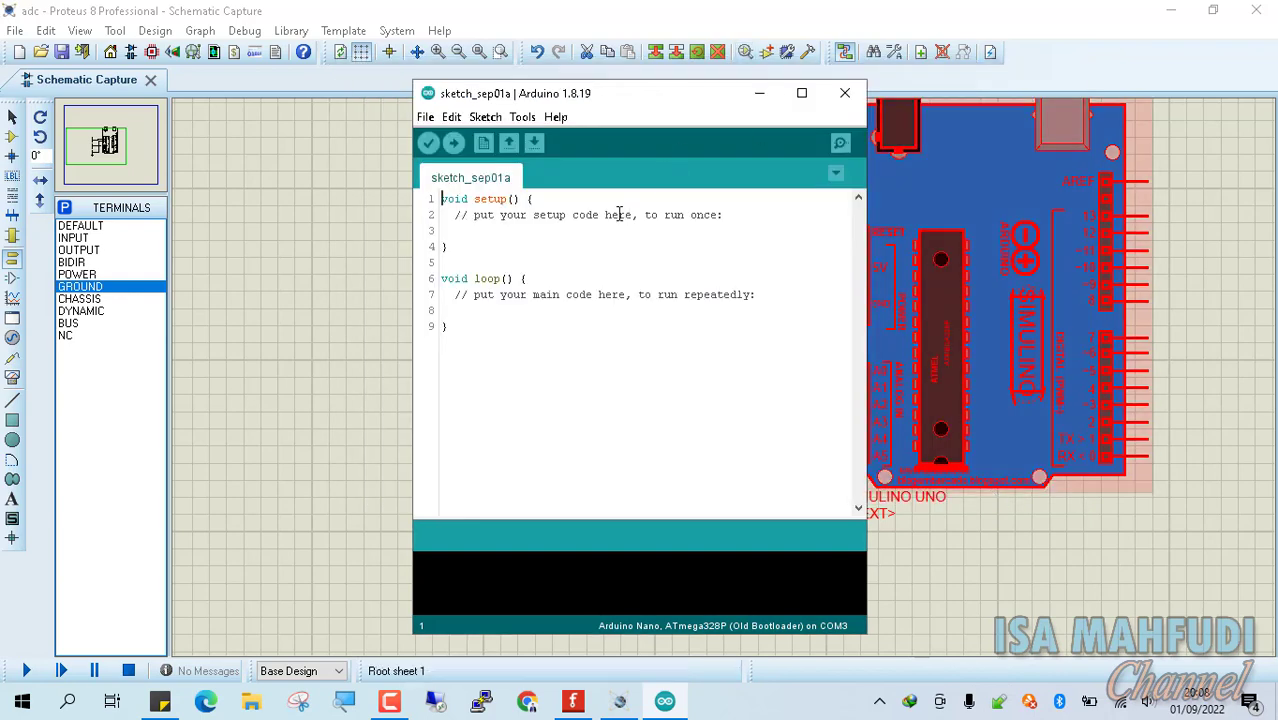
{"action": "left_click", "coordinate": [443, 229]}
{"action": "left_click_drag", "start_coordinate": [441, 200], "coordinate": [447, 246]}
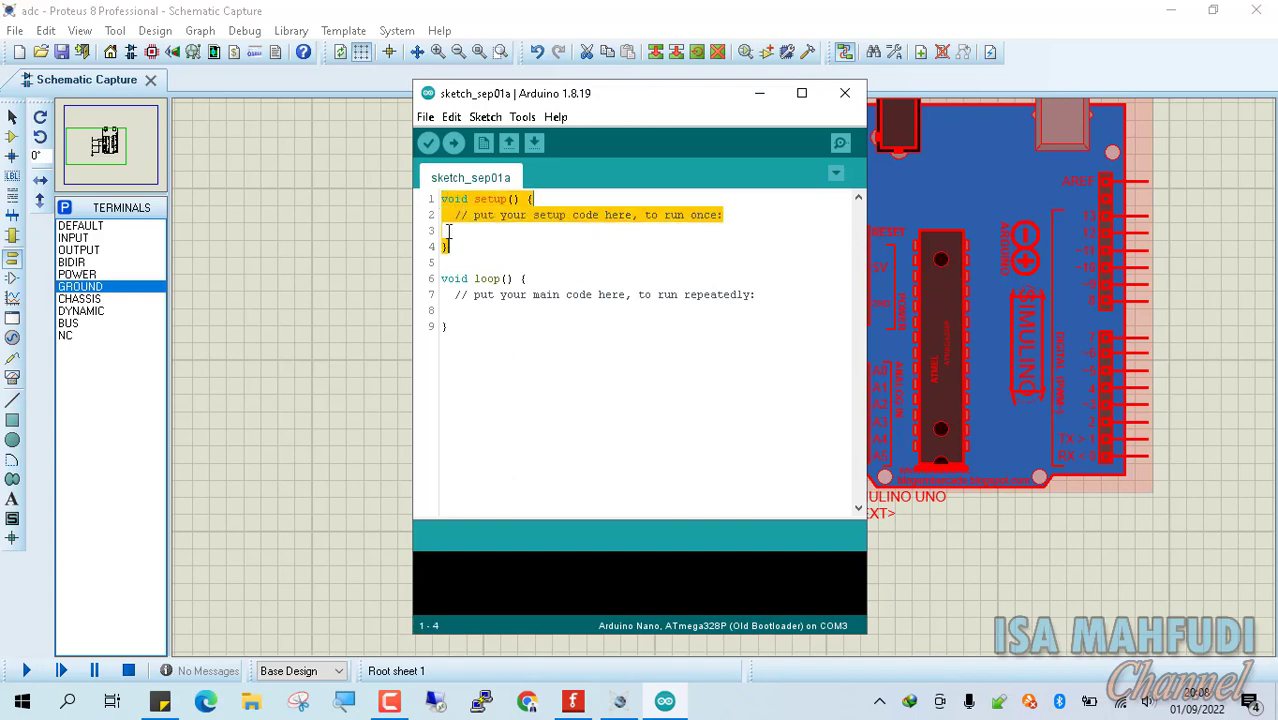
{"action": "left_click", "coordinate": [448, 232]}
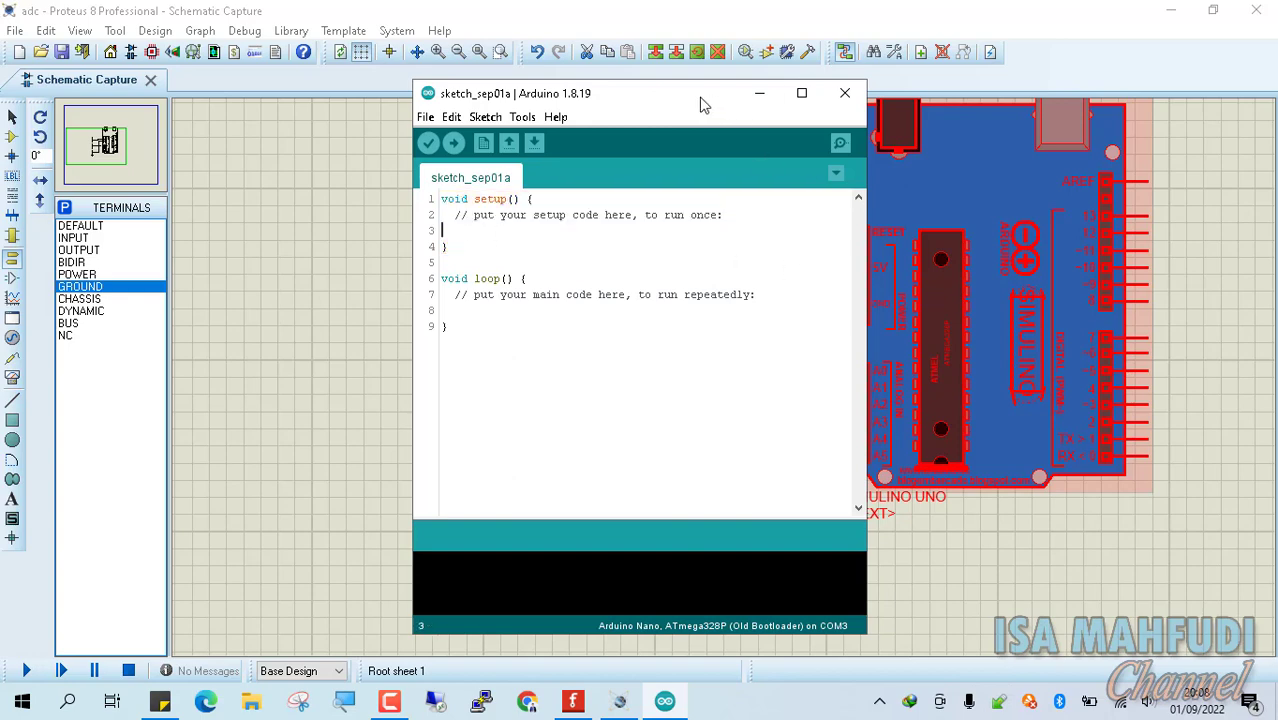
{"action": "left_click_drag", "start_coordinate": [700, 96], "coordinate": [555, 87]}
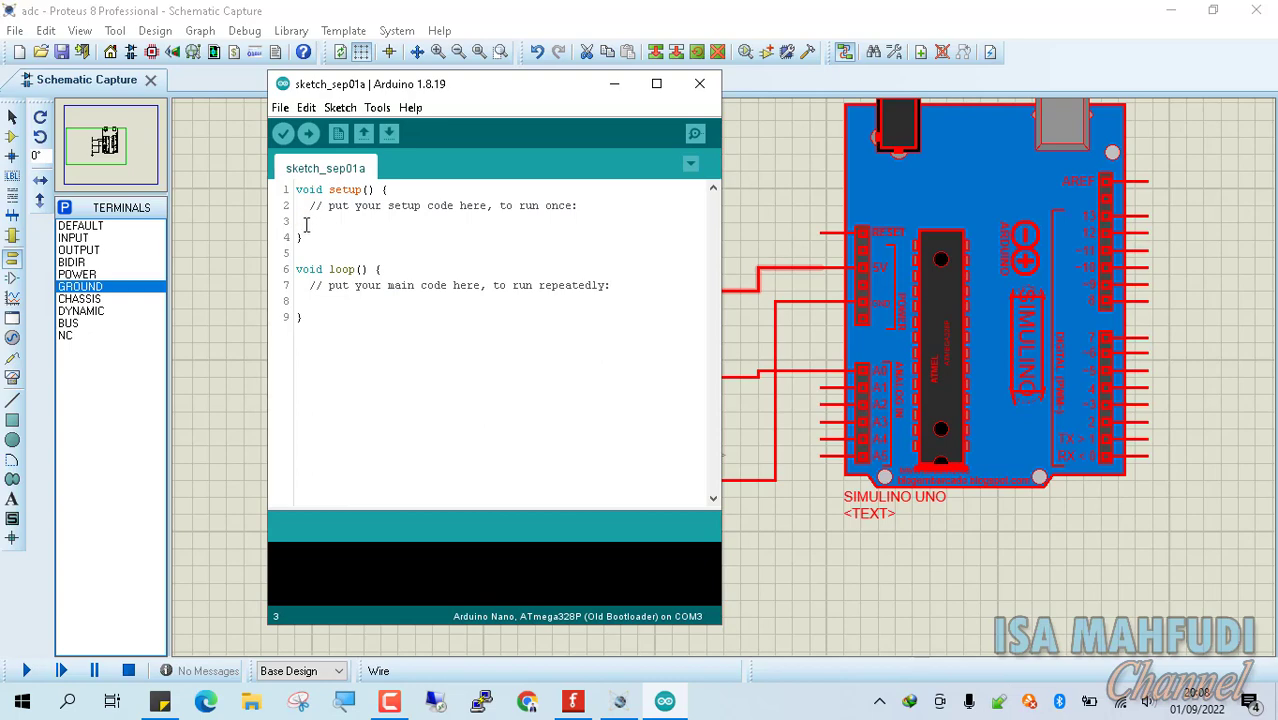
Examine the empty loop and setup functions of the new sketch
{"action": "left_click_drag", "start_coordinate": [306, 226], "coordinate": [306, 232]}
{"action": "key", "text": "Up"}
{"action": "key", "text": "Down"}
{"action": "key", "text": "Down"}
{"action": "key", "text": "Down"}
{"action": "key", "text": "shift+Down"}
{"action": "key", "text": "ctrl+shift+End"}
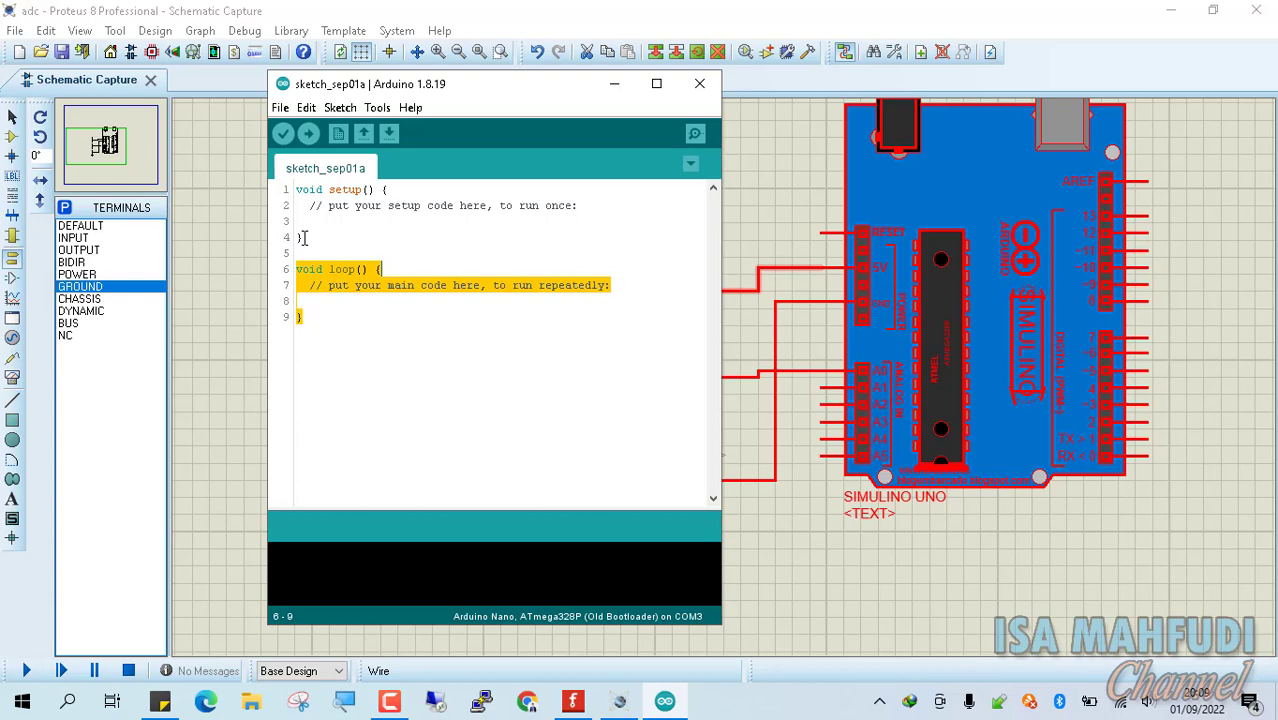
{"action": "key", "text": "Up"}
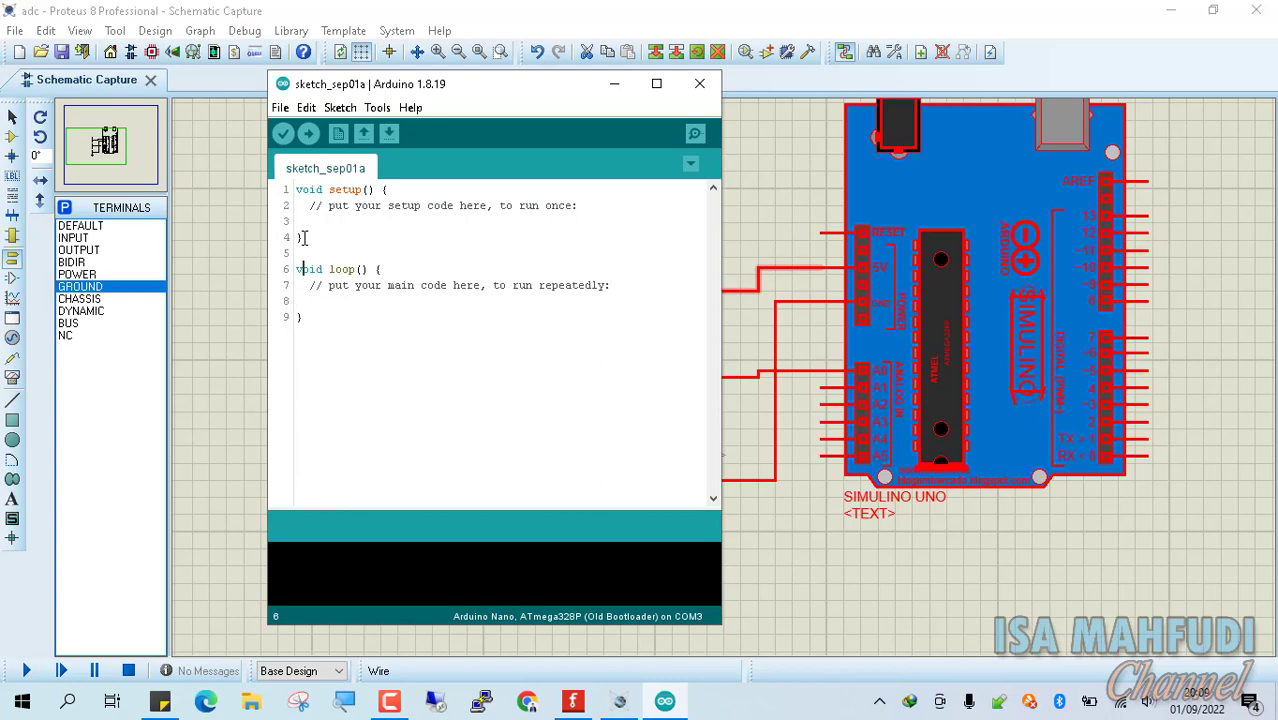
{"action": "left_click", "coordinate": [303, 237]}
{"action": "key", "text": "shift+Up"}
{"action": "key", "text": "shift+Up"}
{"action": "key", "text": "shift+Up"}
{"action": "key", "text": "shift+Home"}
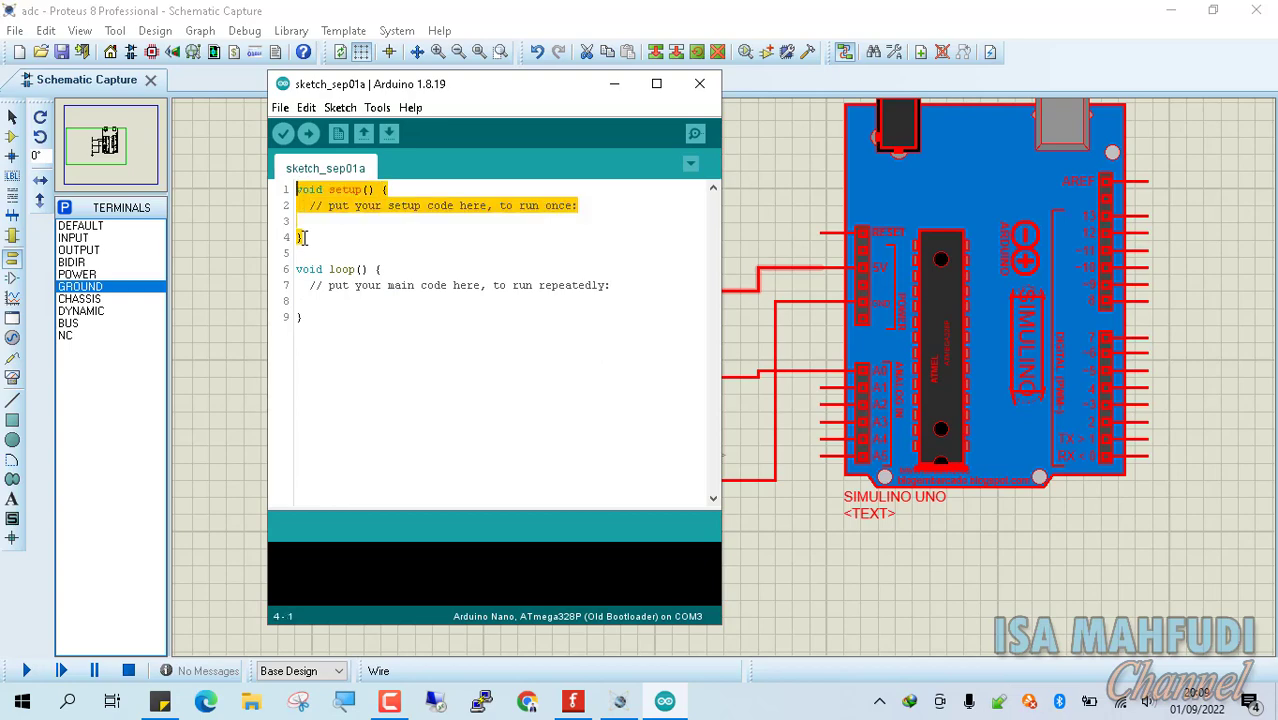
{"action": "key", "text": "Down"}
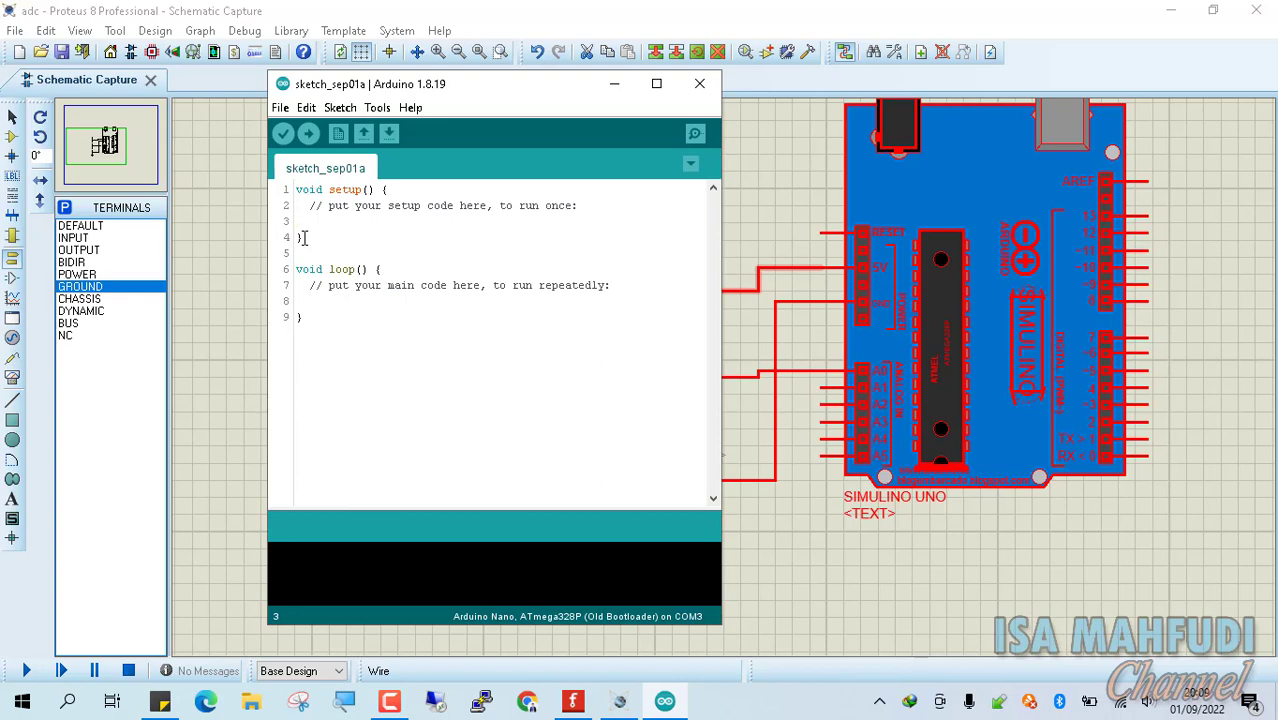
Add the statement "int dataadc = analogRead(A0);" below the comment in the loop function, followed by a new line
{"action": "key", "text": "Down"}
{"action": "key", "text": "Down"}
{"action": "key", "text": "Down"}
{"action": "key", "text": "Down"}
{"action": "key", "text": "Down"}
{"action": "type", "text": "int"}
{"action": "type", "text": "dataafc"}
{"action": "key", "text": "BackSpace"}
{"action": "key", "text": "BackSpace"}
{"action": "type", "text": "dc = ana"}
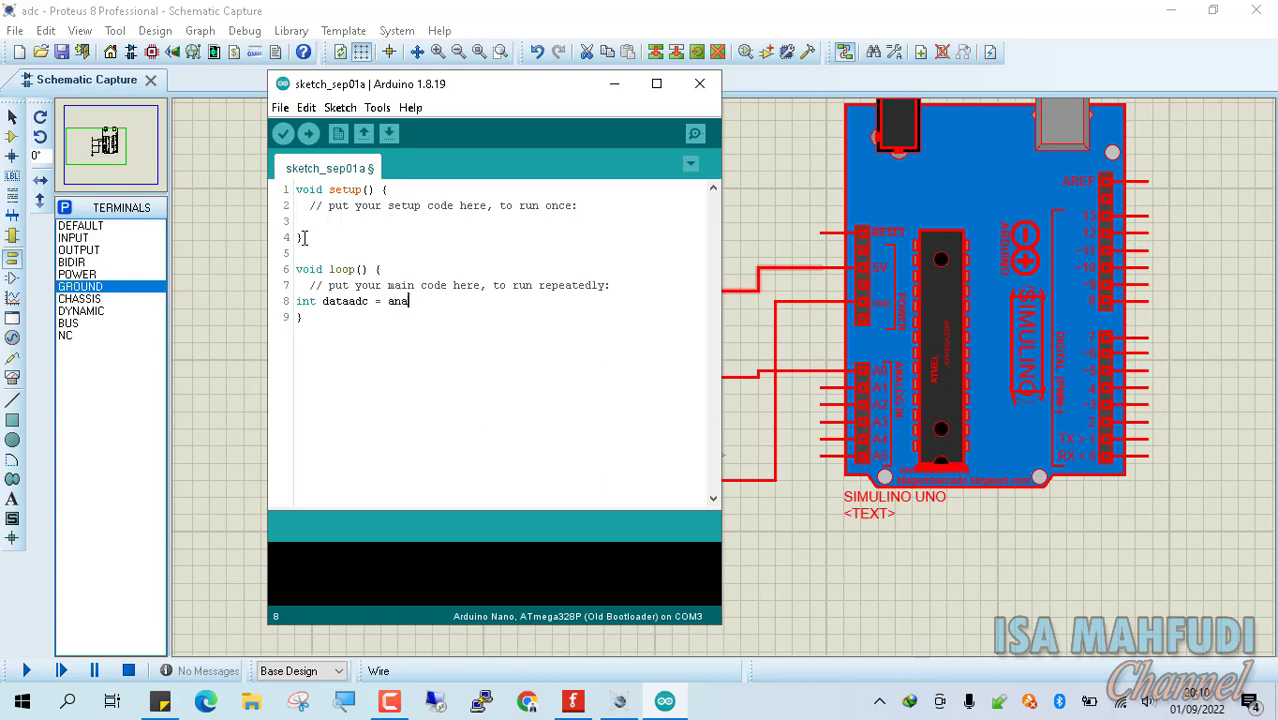
{"action": "type", "text": "logRead"}
{"action": "type", "text": "(A)"}
{"action": "key", "text": "Left"}
{"action": "type", "text": "A0"}
{"action": "key", "text": "Right"}
{"action": "type", "text": ";"}
{"action": "key", "text": "Return"}
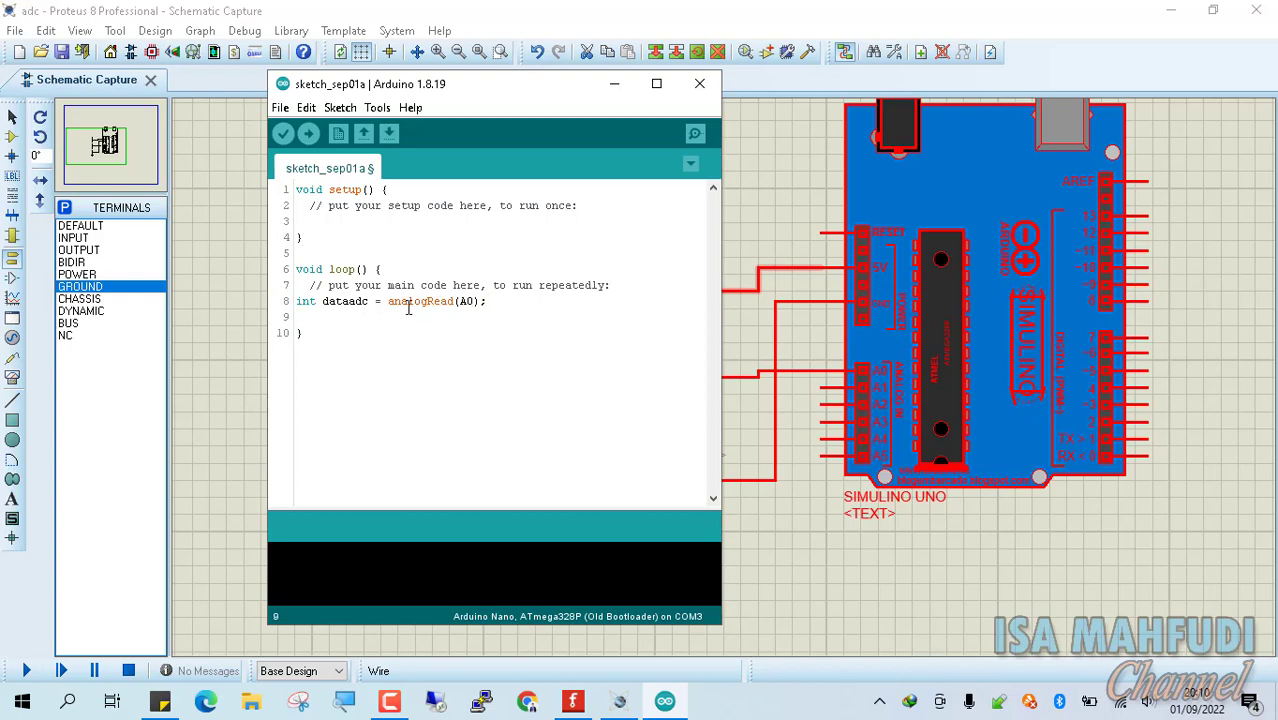
Insert another blank line below the analogRead statement in the loop function
{"action": "left_click_drag", "start_coordinate": [387, 300], "coordinate": [487, 300]}
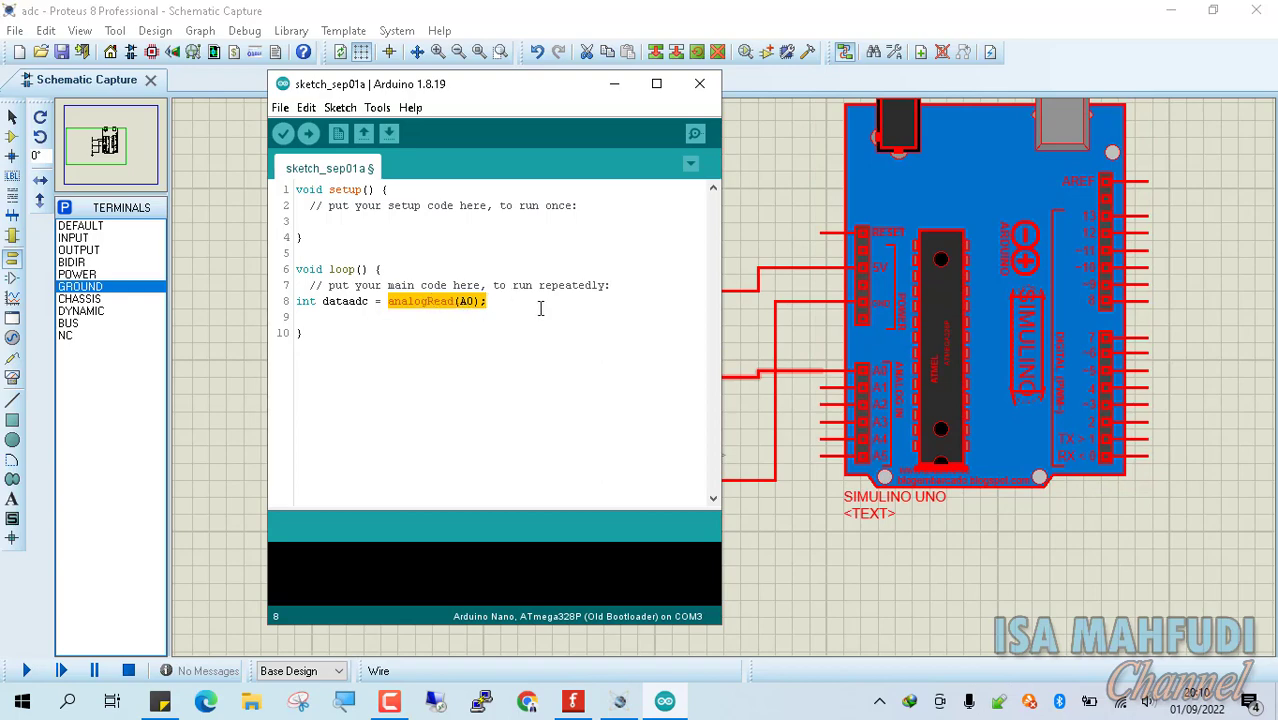
{"action": "key", "text": "Return"}
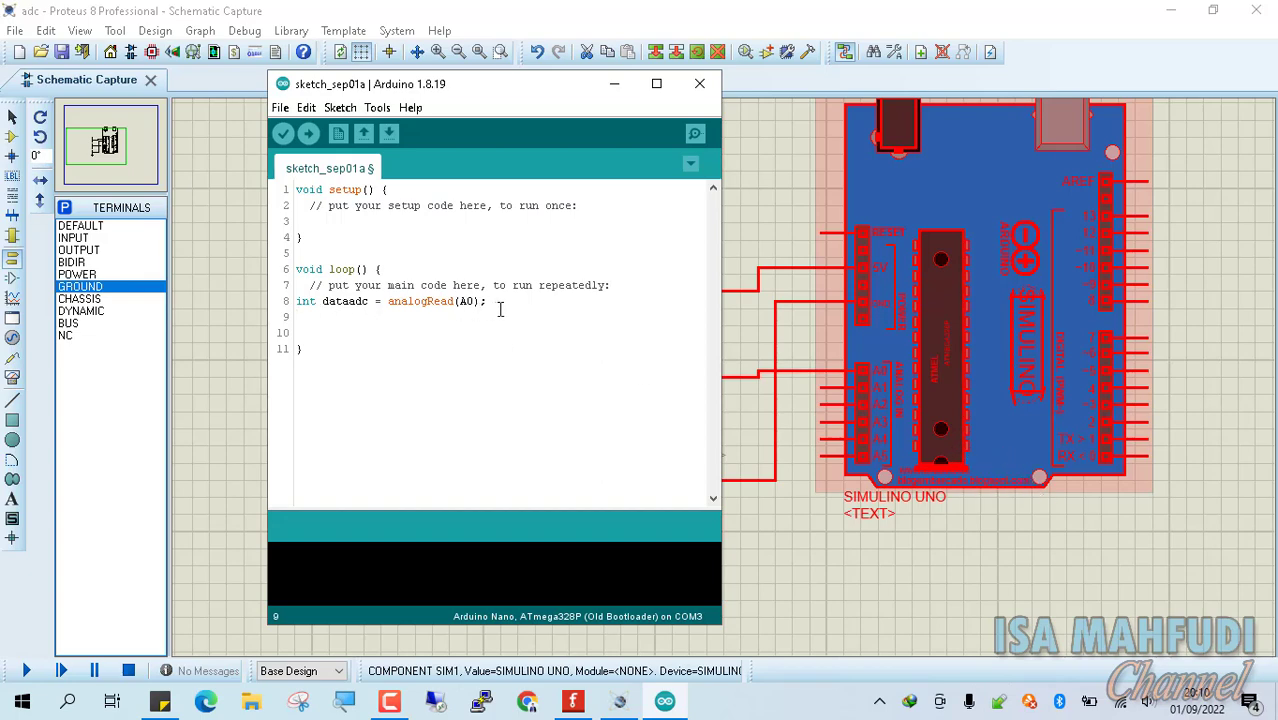
{"action": "left_click_drag", "start_coordinate": [494, 300], "coordinate": [296, 315]}
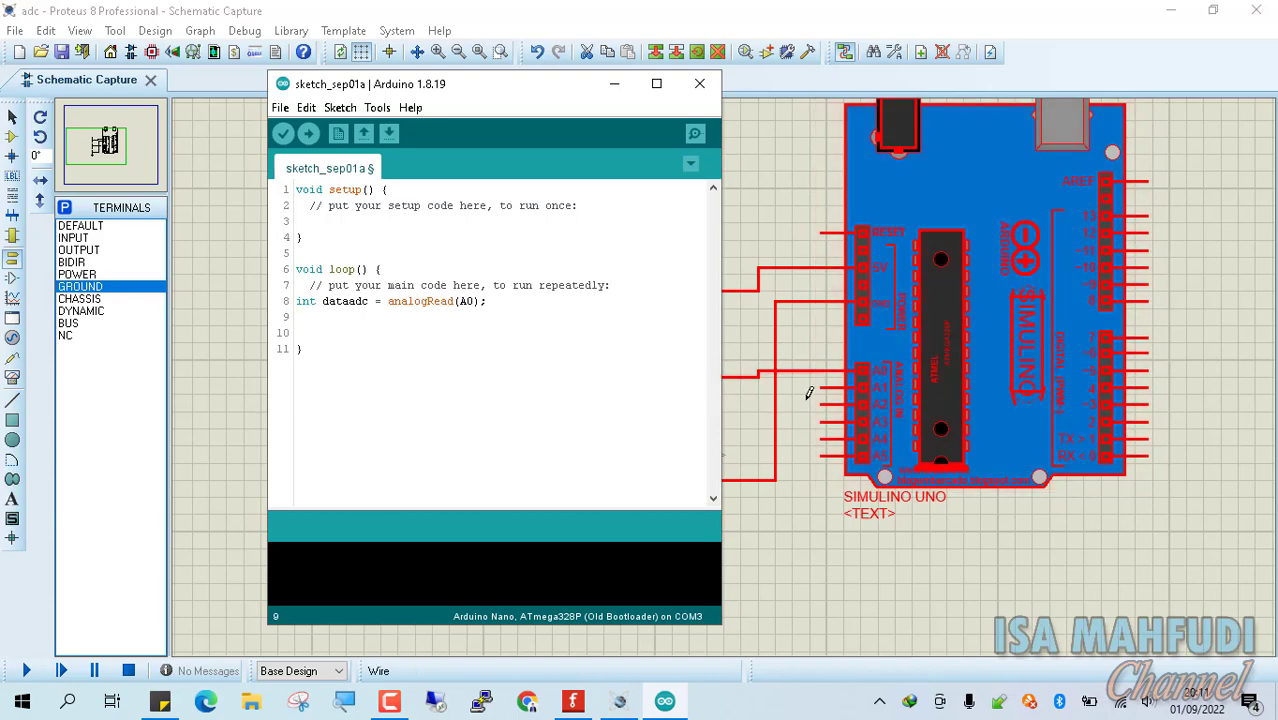
Switch to Proteus, place a VIRTUAL TERMINAL to the right of the Arduino board and wire its RXD pin to the Arduino's TX pin
{"action": "left_click", "coordinate": [340, 8]}
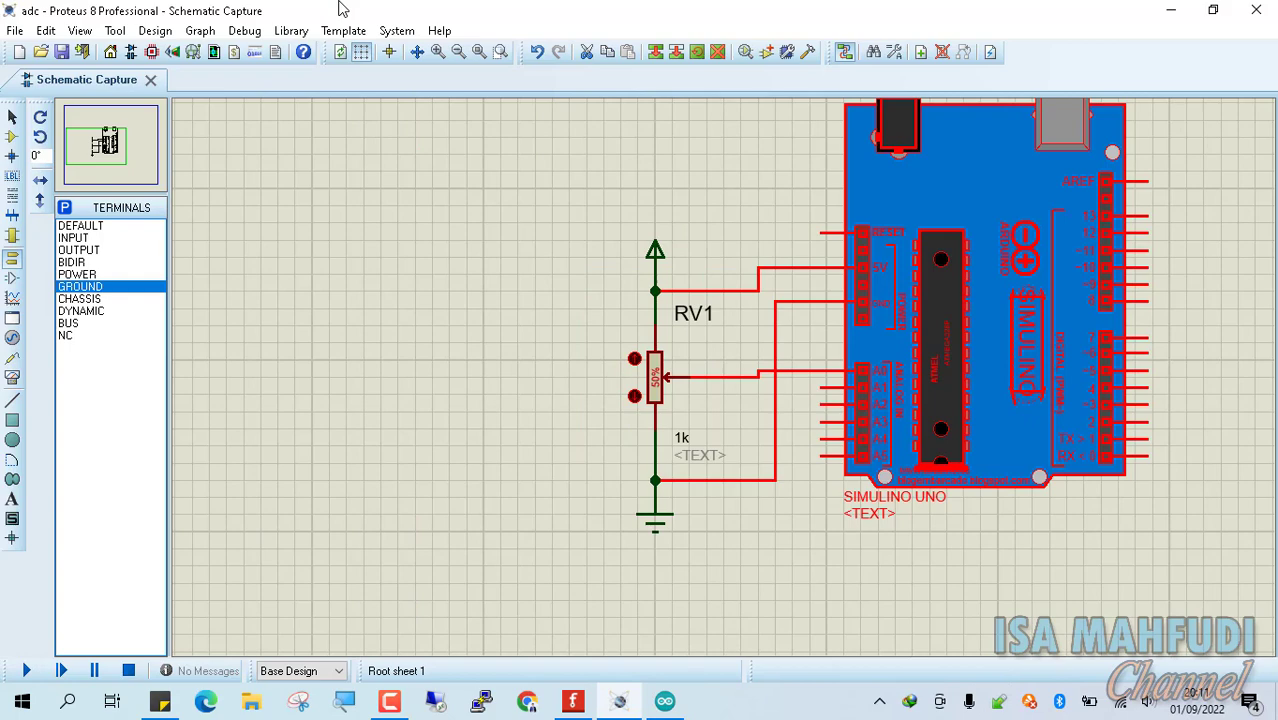
{"action": "left_click", "coordinate": [12, 378]}
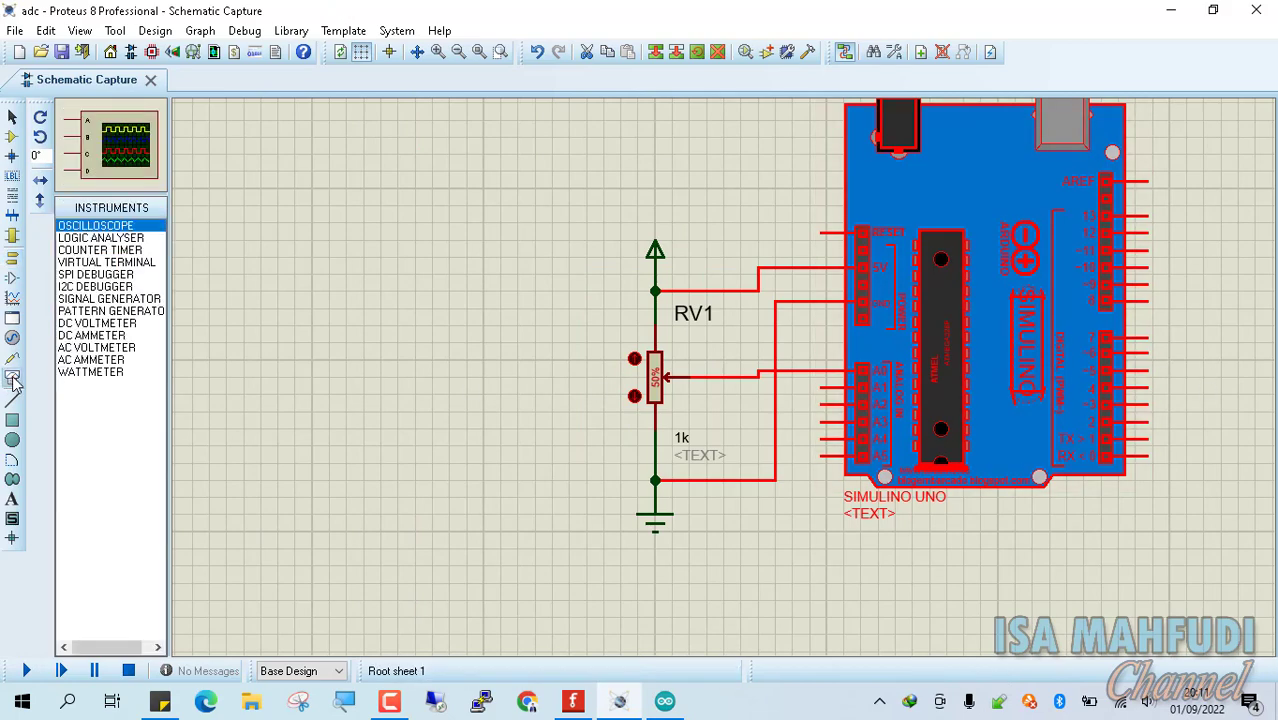
{"action": "left_click", "coordinate": [115, 262]}
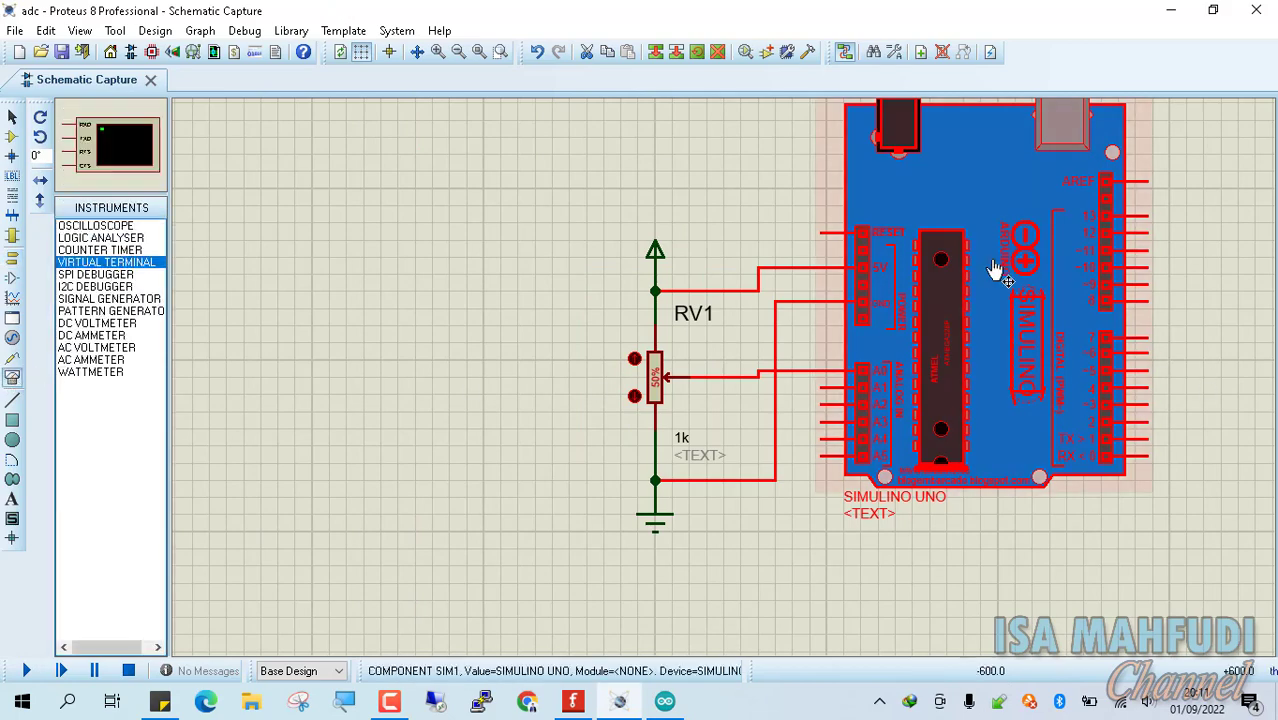
{"action": "left_click", "coordinate": [1228, 220]}
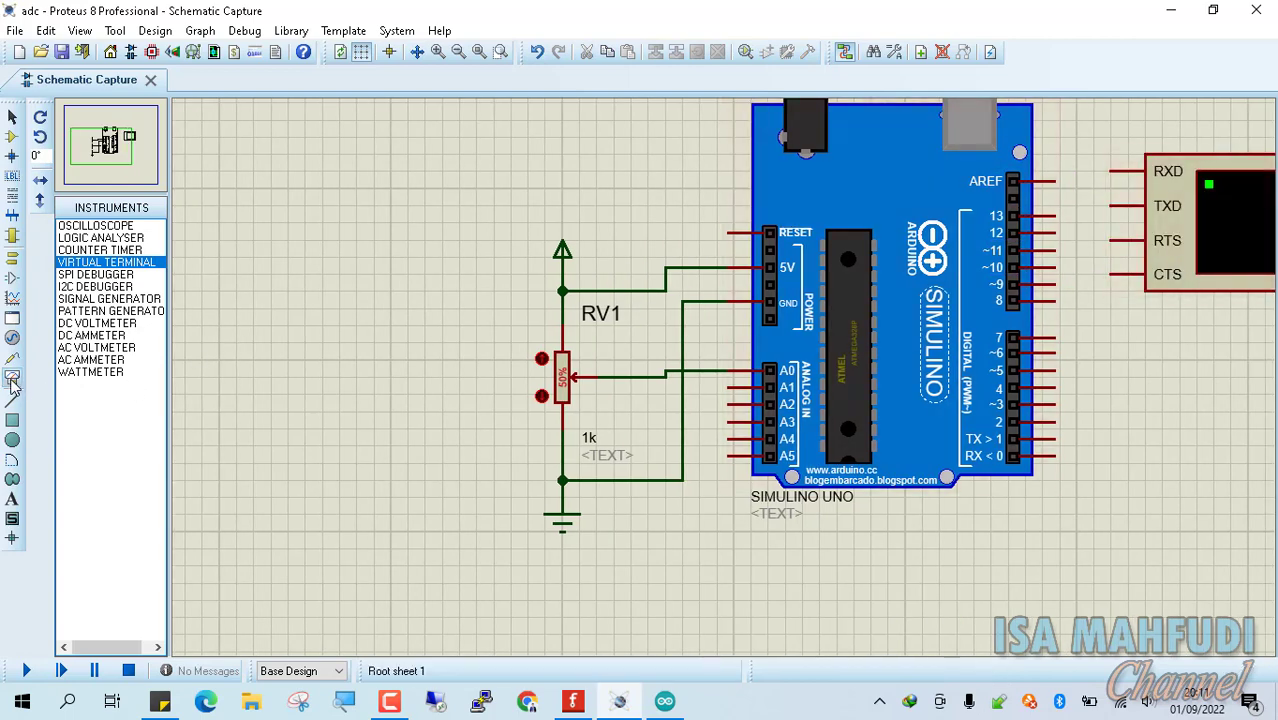
{"action": "left_click", "coordinate": [1056, 437]}
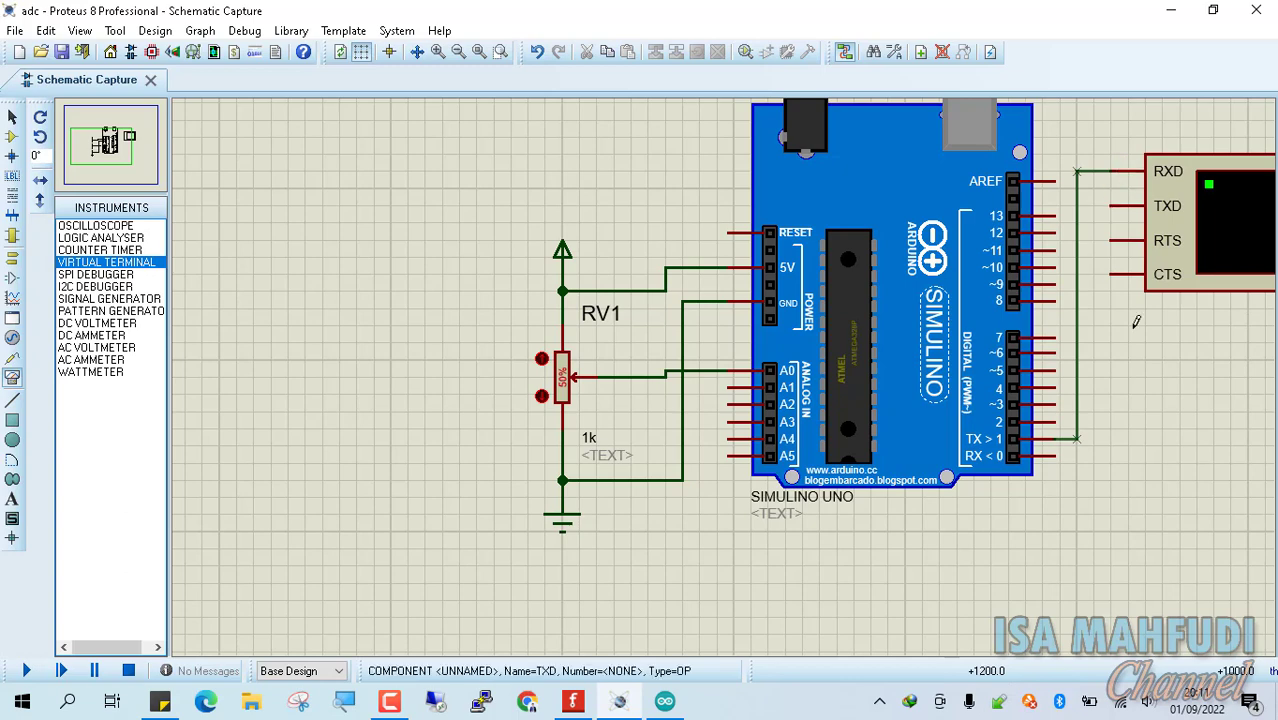
{"action": "left_click", "coordinate": [1112, 171]}
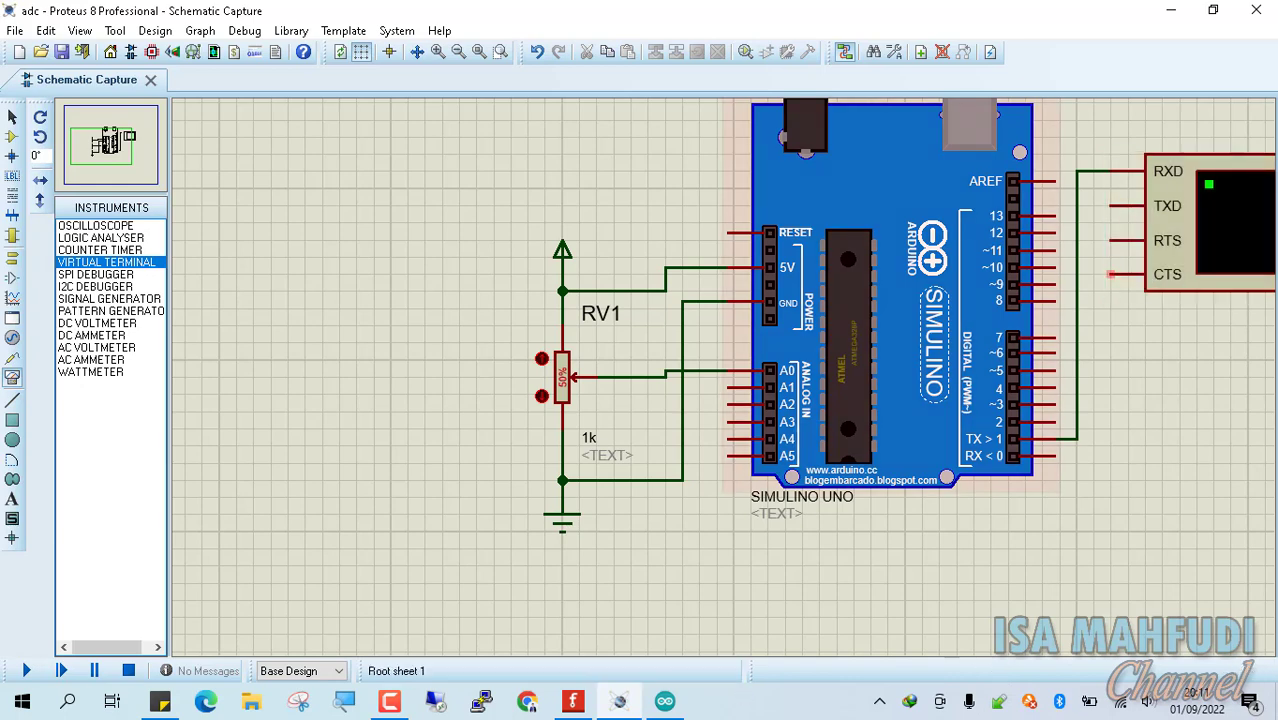
Switch to the Arduino IDE, add "Serial.begin(9600);" to the setup function and enlarge the code text
{"action": "left_click", "coordinate": [665, 701]}
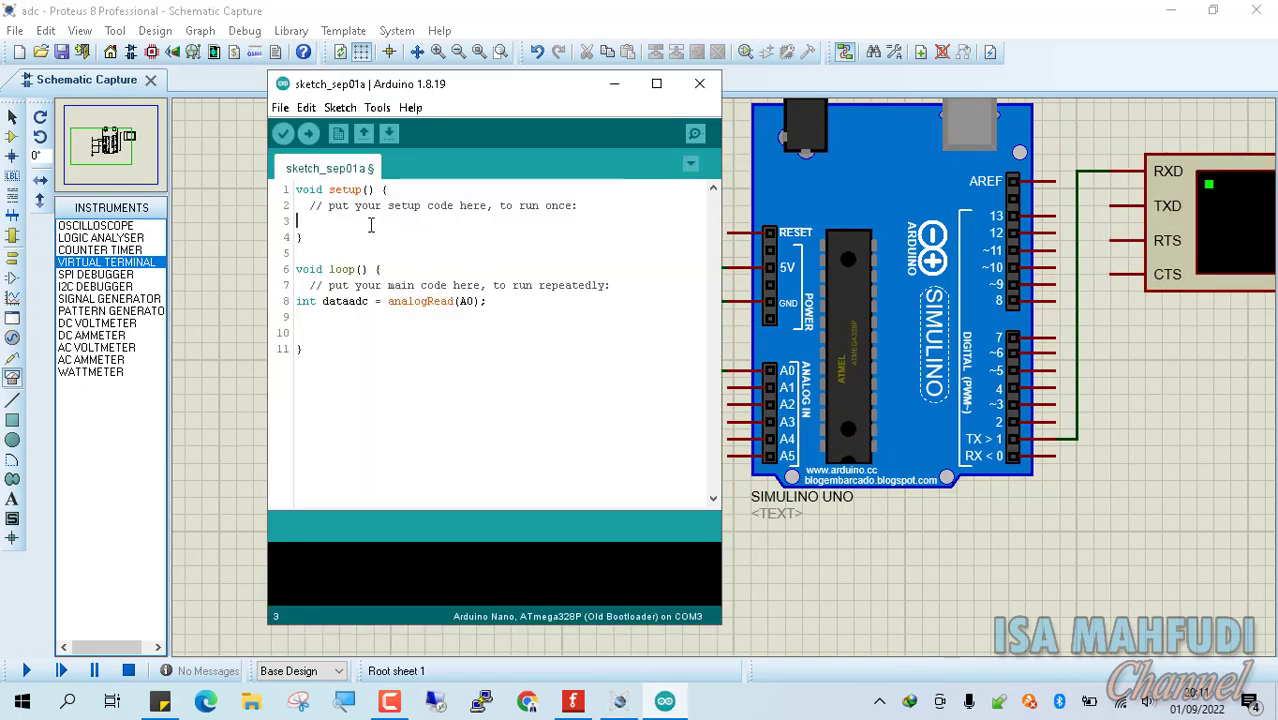
{"action": "type", "text": "al.begin()"}
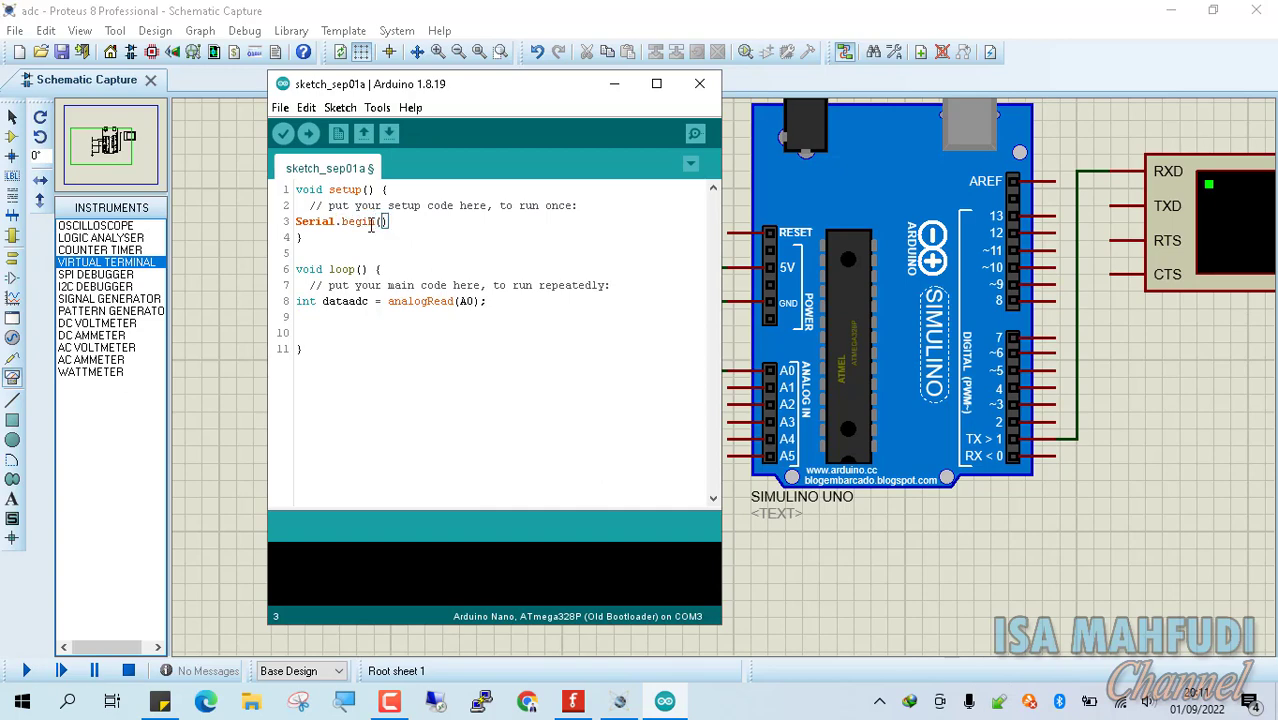
{"action": "type", "text": "9"}
{"action": "type", "text": ";"}
{"action": "left_click_drag", "start_coordinate": [426, 221], "coordinate": [280, 220]}
{"action": "left_click", "coordinate": [382, 216]}
{"action": "key", "text": "ctrl+plus"}
{"action": "key", "text": "ctrl+plus"}
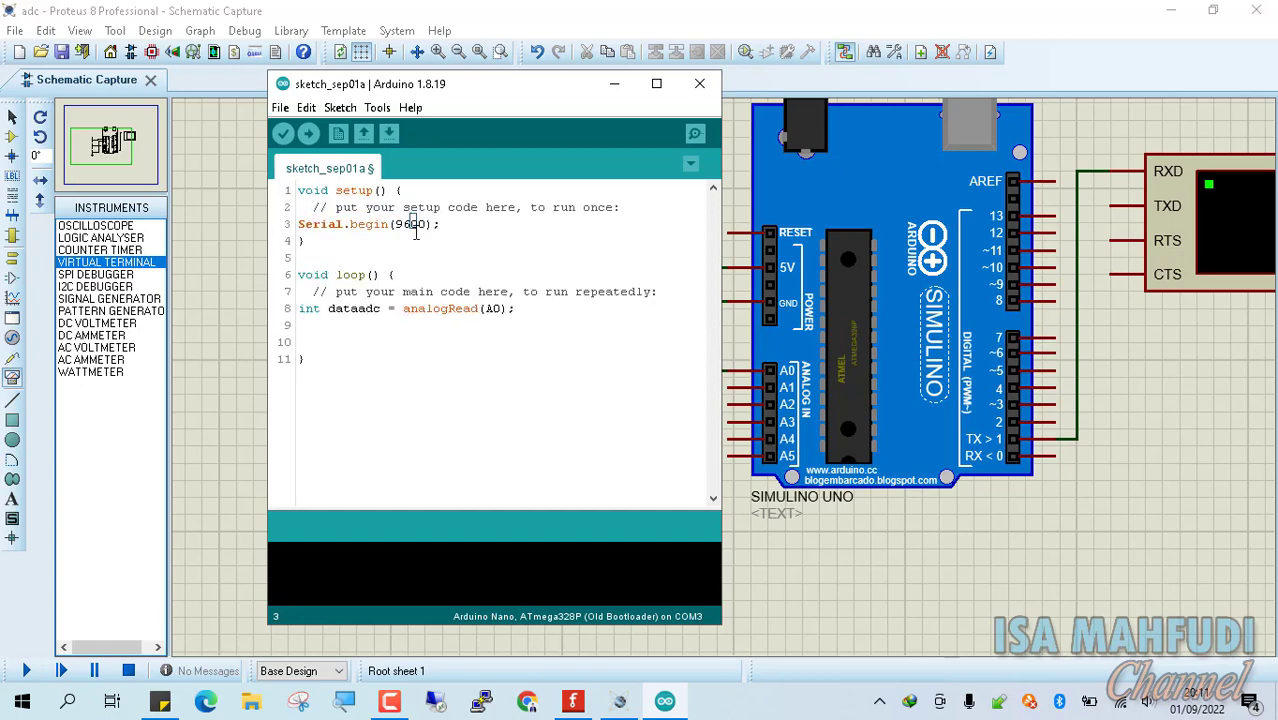
{"action": "left_click_drag", "start_coordinate": [409, 231], "coordinate": [446, 231]}
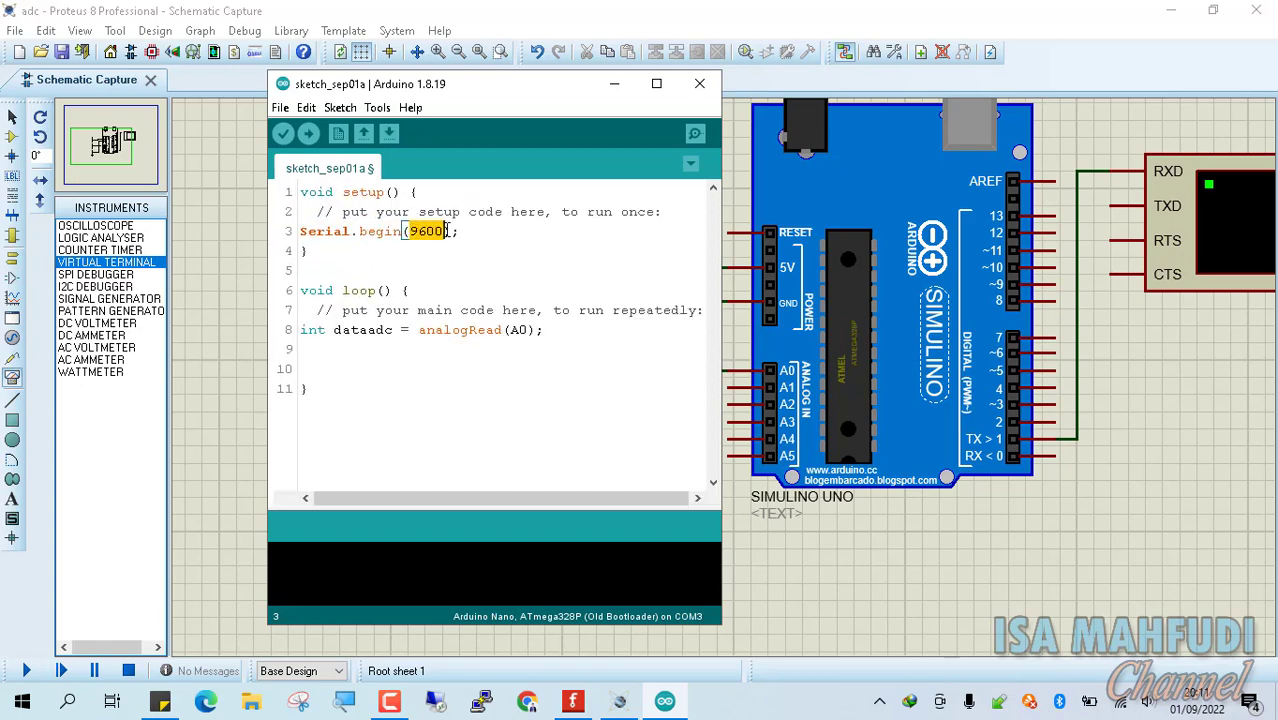
Switch to Proteus and check the baud rate in the virtual terminal's component properties
{"action": "left_click", "coordinate": [1203, 285]}
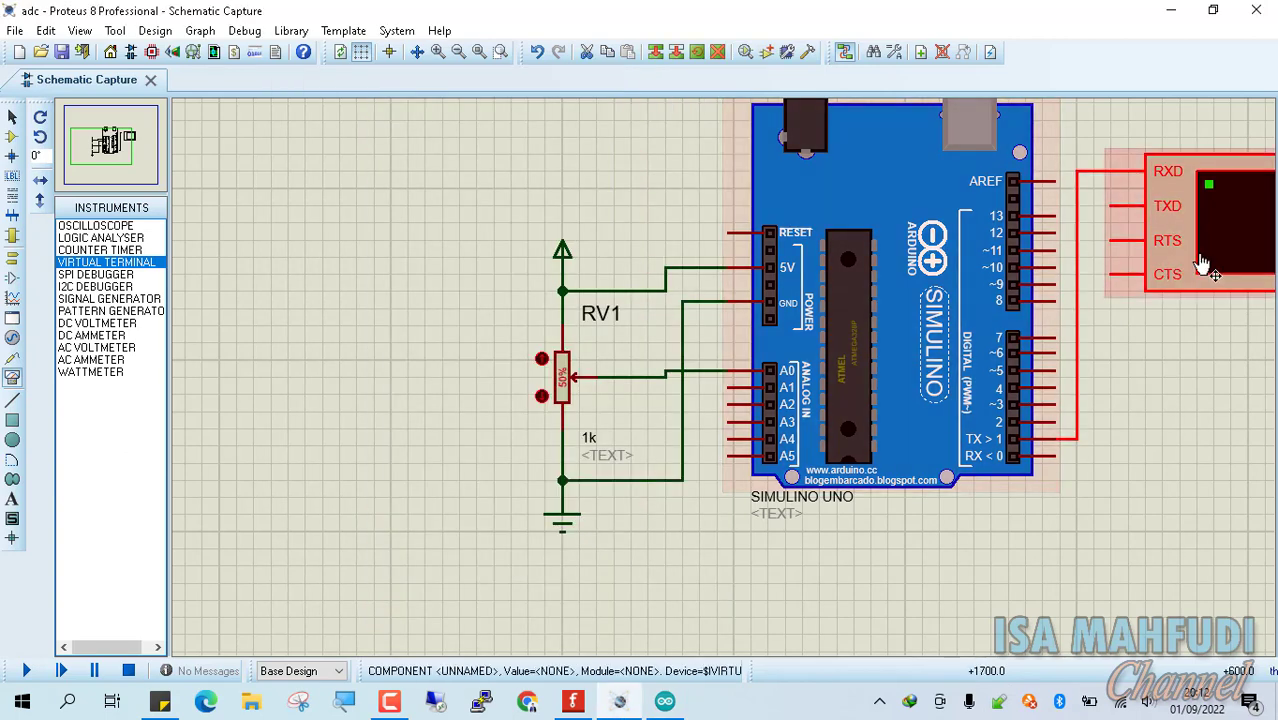
{"action": "double_click", "coordinate": [1204, 271]}
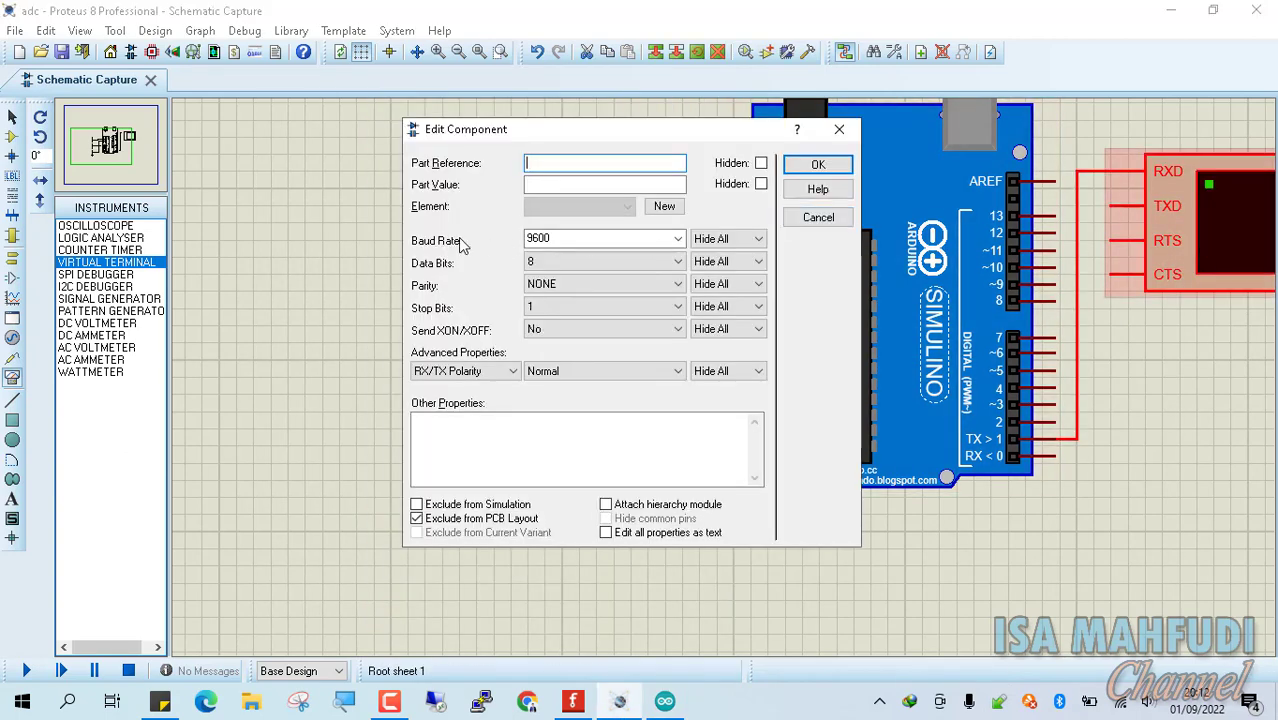
{"action": "double_click", "coordinate": [560, 237]}
Switch to the Arduino IDE and add "Serial.print(dataadc);" directly below the analogRead statement in the loop function
{"action": "left_click", "coordinate": [665, 701]}
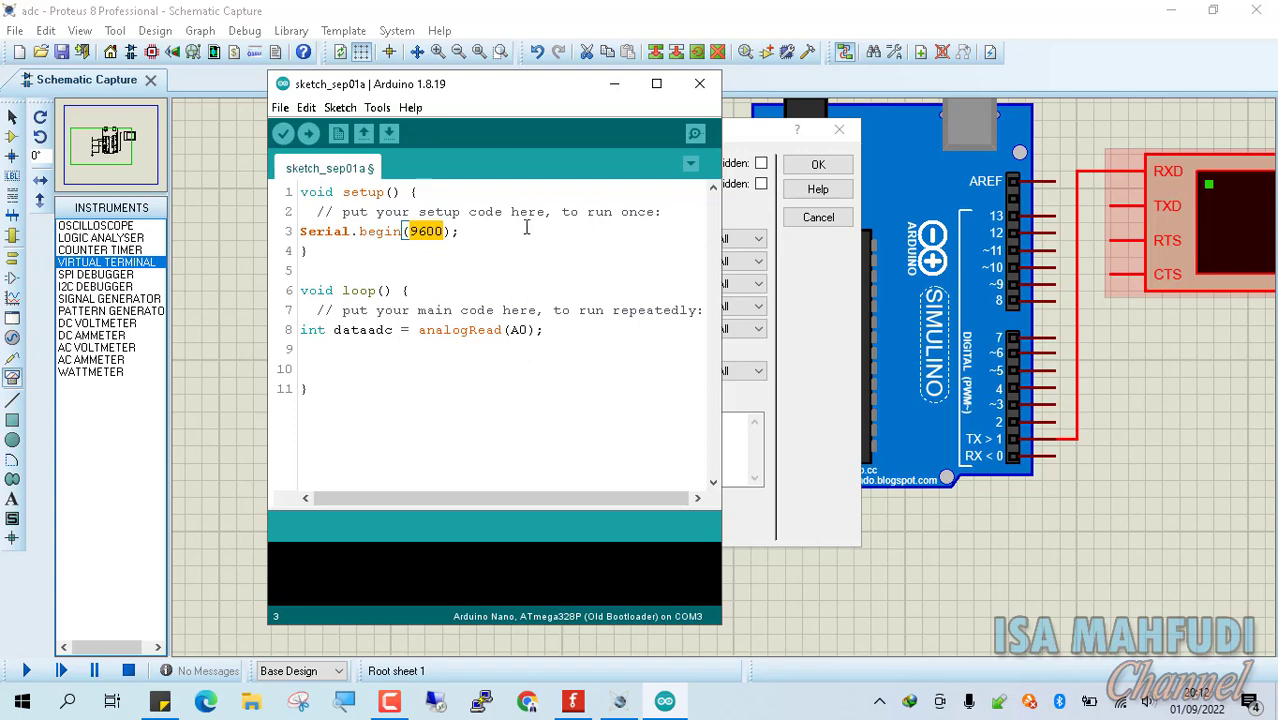
{"action": "left_click", "coordinate": [579, 345]}
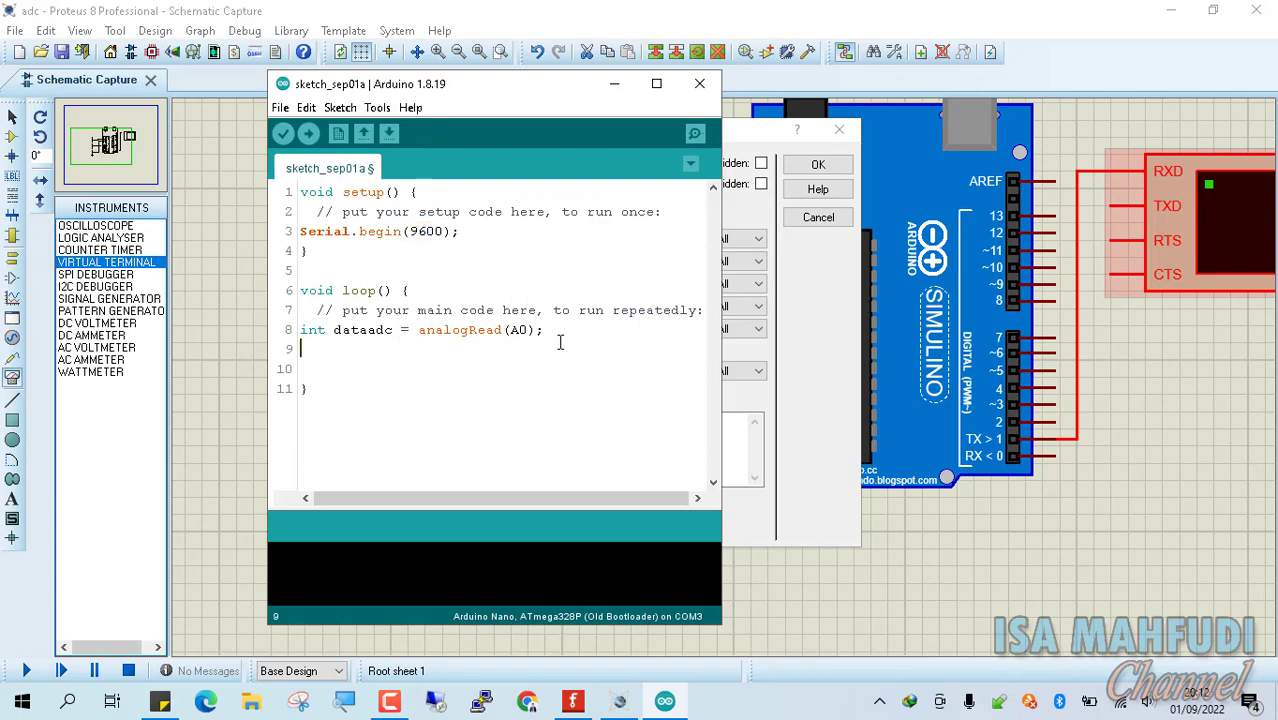
{"action": "key", "text": "BackSpace"}
{"action": "type", "text": "Serial.pr"}
{"action": "key", "text": "BackSpace"}
{"action": "key", "text": "BackSpace"}
{"action": "type", "text": "print()"}
{"action": "key", "text": "Left"}
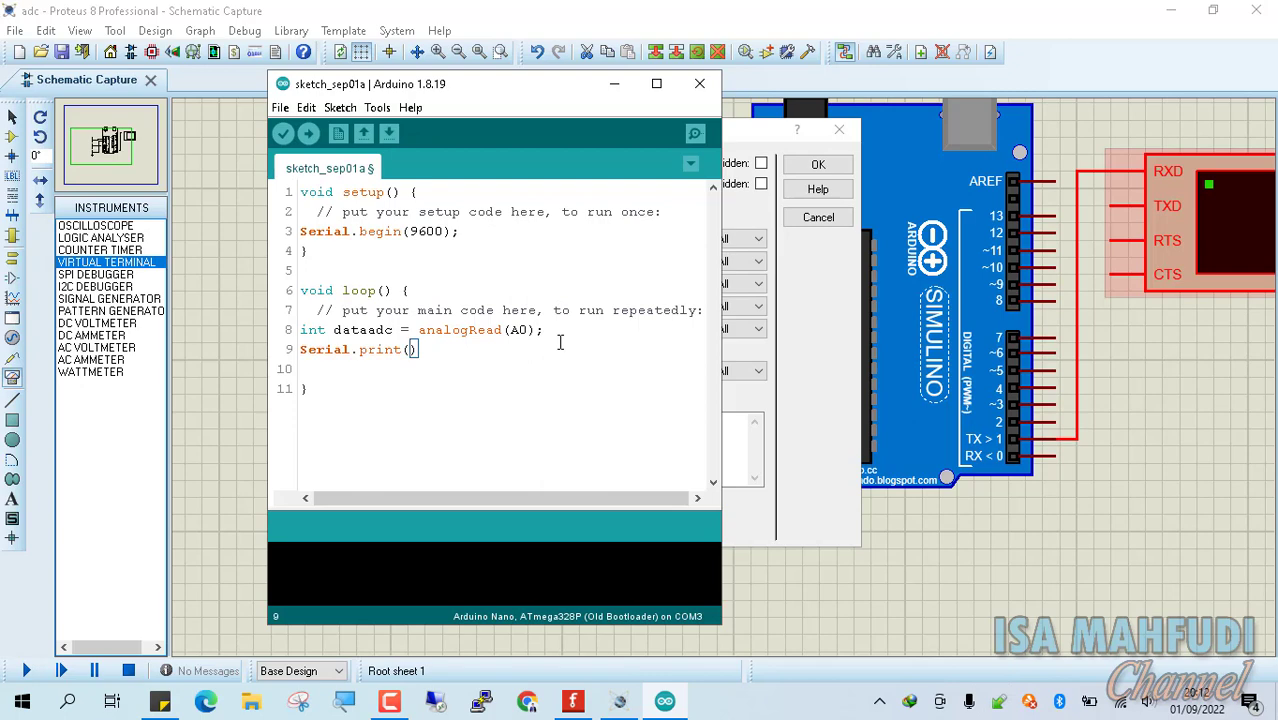
{"action": "type", "text": "dataac"}
{"action": "key", "text": "BackSpace"}
{"action": "type", "text": "dc);"}
Save the sketch as "membaca adc" in the adc folder on the Desktop
{"action": "key", "text": "ctrl+s"}
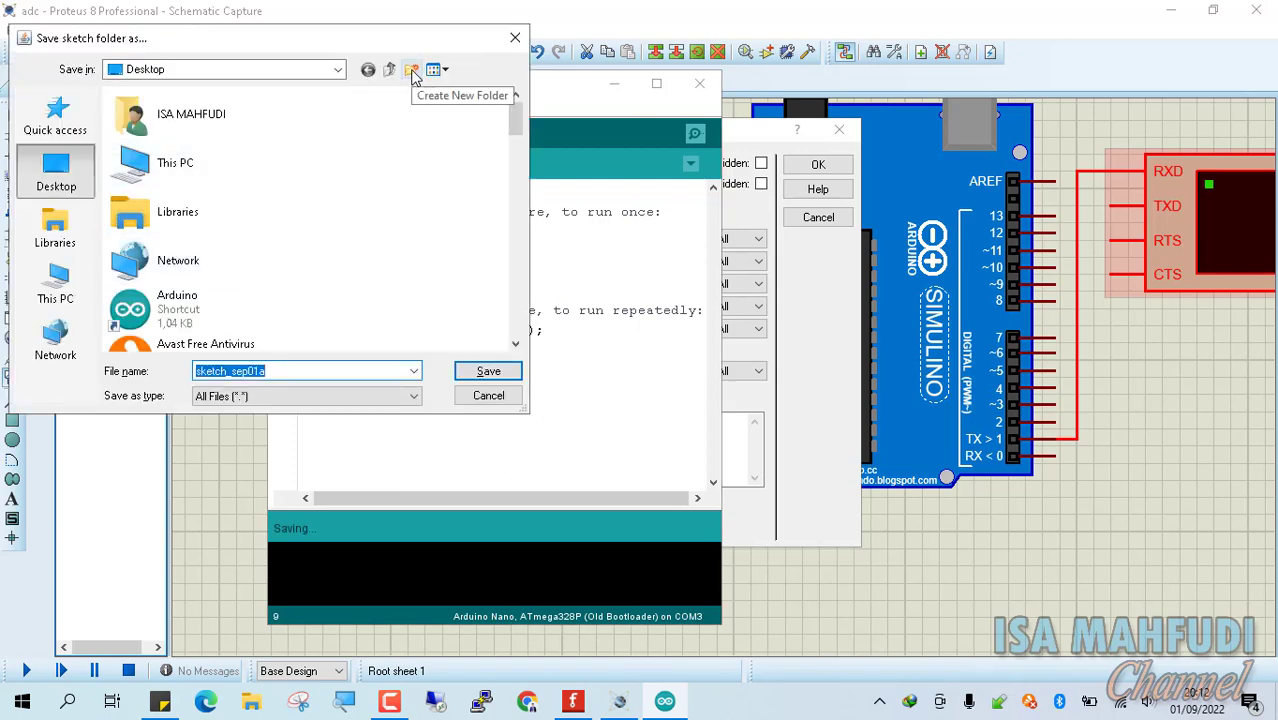
{"action": "scroll", "coordinate": [342, 245], "scroll_direction": "down", "scroll_amount": 5}
{"action": "double_click", "coordinate": [255, 251]}
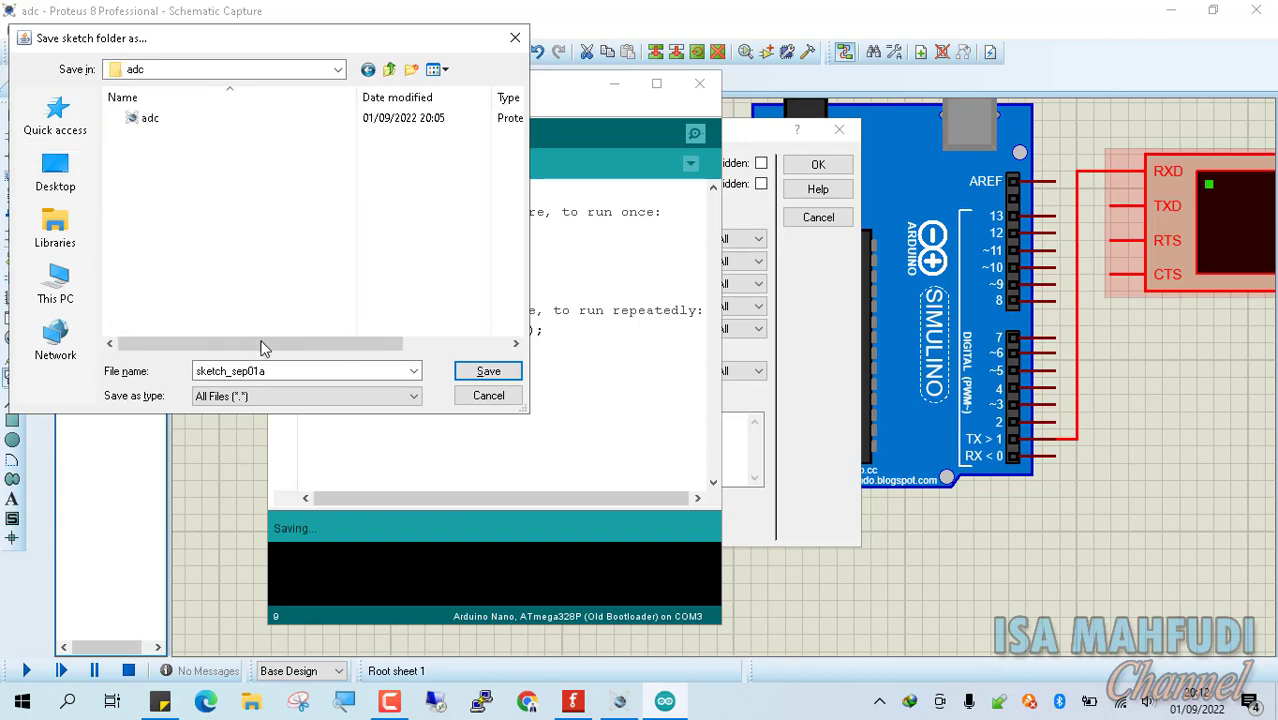
{"action": "left_click", "coordinate": [288, 372]}
{"action": "type", "text": "membaca adc"}
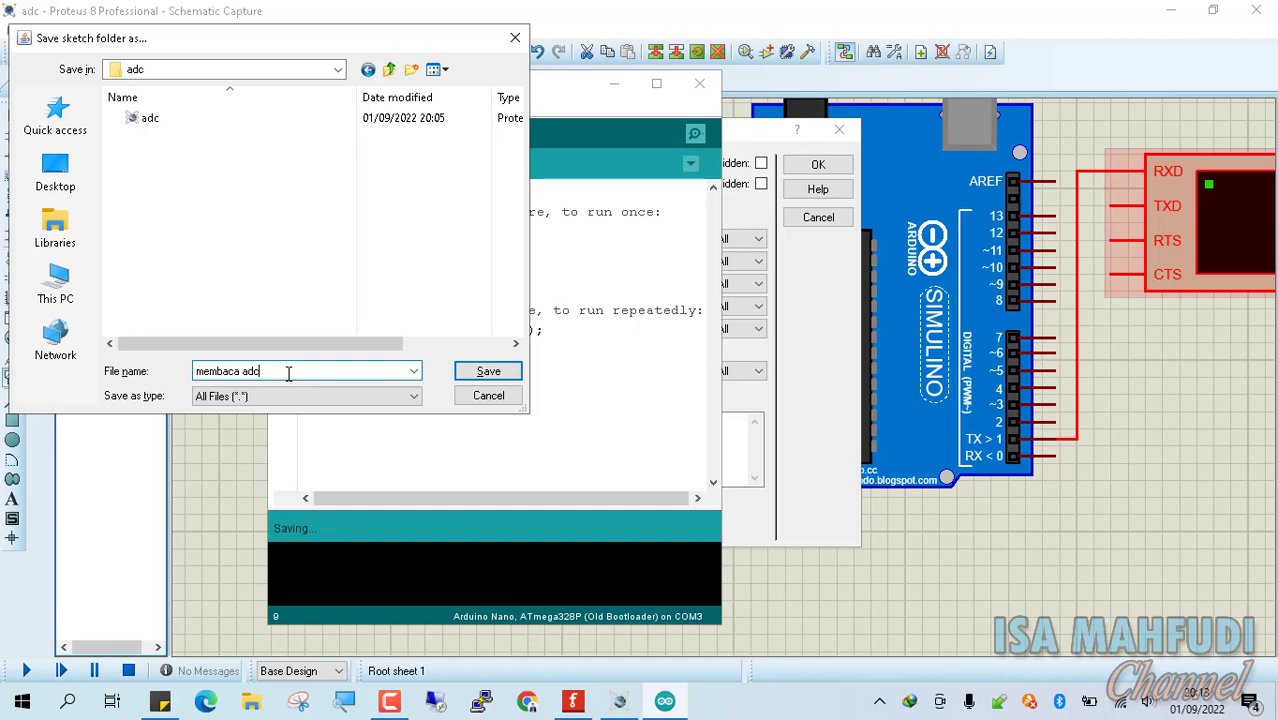
{"action": "key", "text": "Return"}
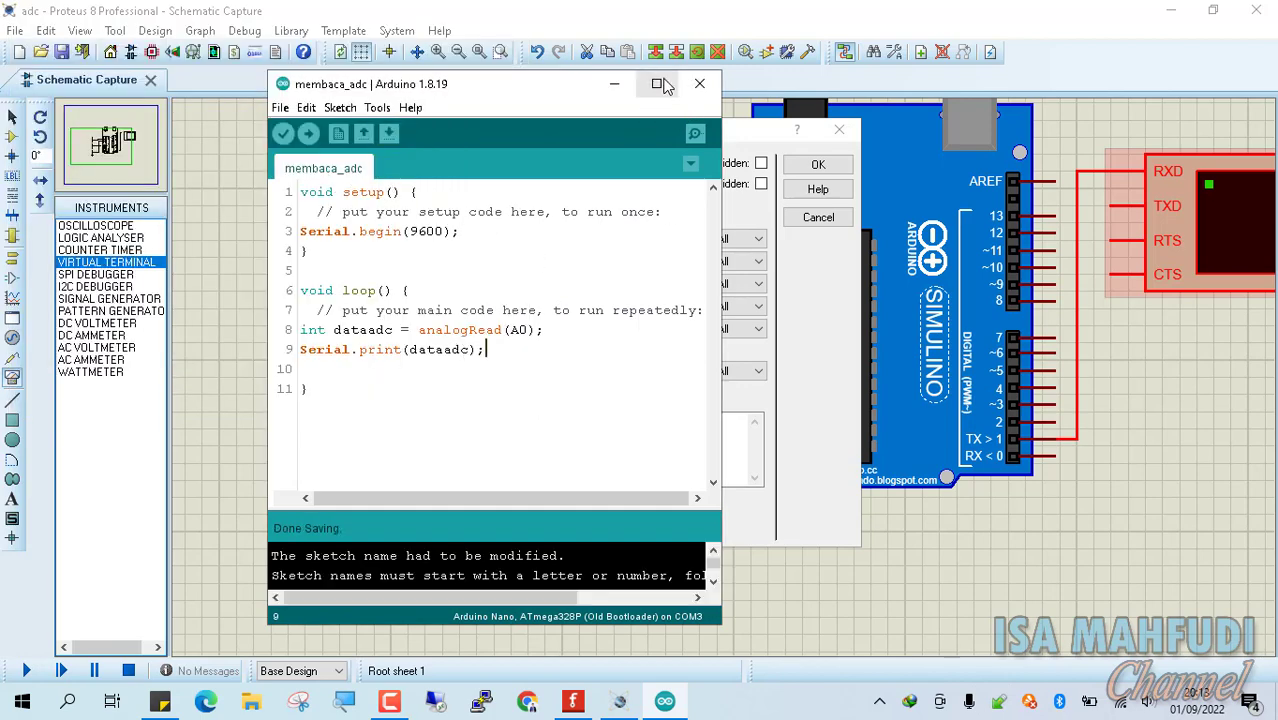
Maximize the Arduino window, enlarge the output area and compile the sketch
{"action": "left_click", "coordinate": [660, 85]}
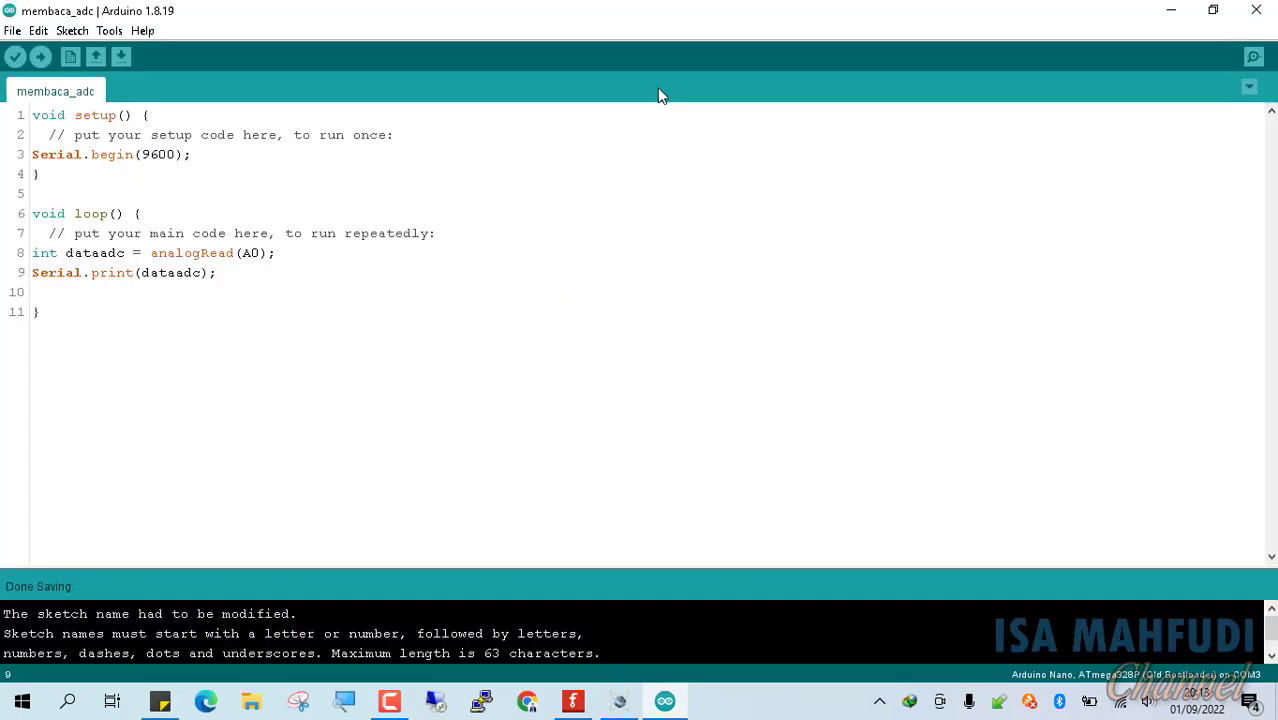
{"action": "left_click_drag", "start_coordinate": [634, 565], "coordinate": [647, 463]}
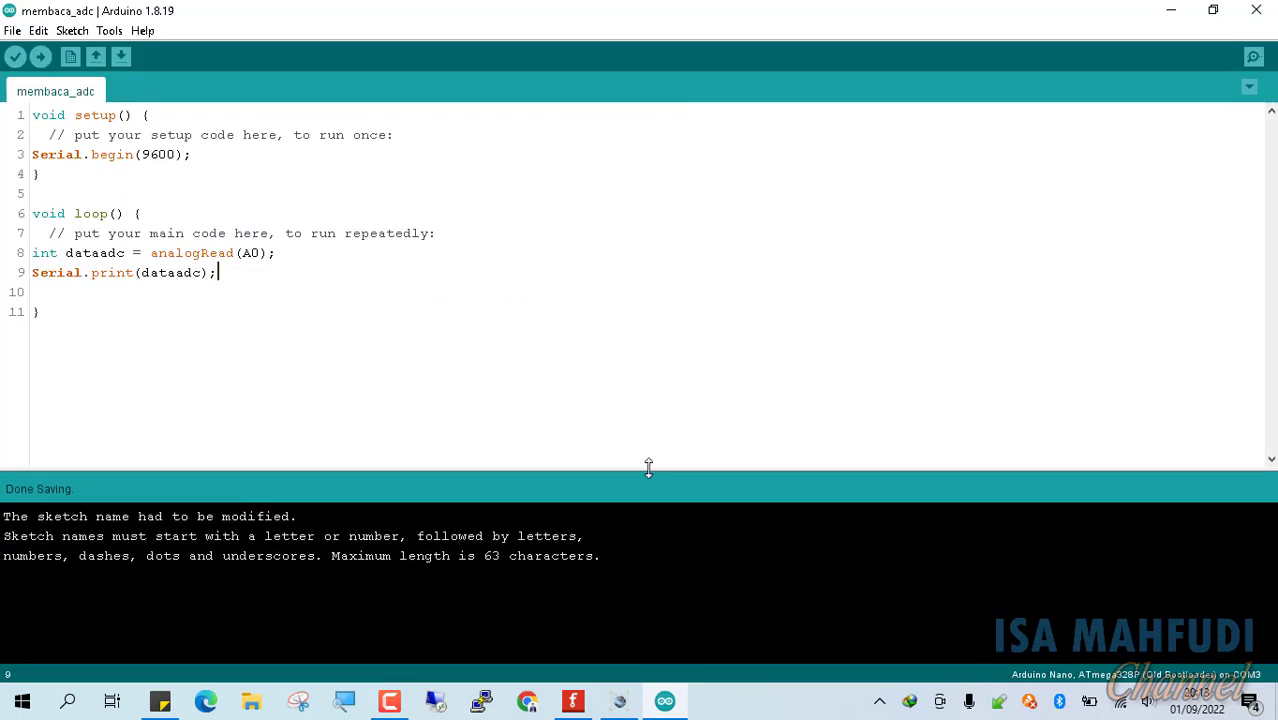
{"action": "left_click", "coordinate": [16, 58]}
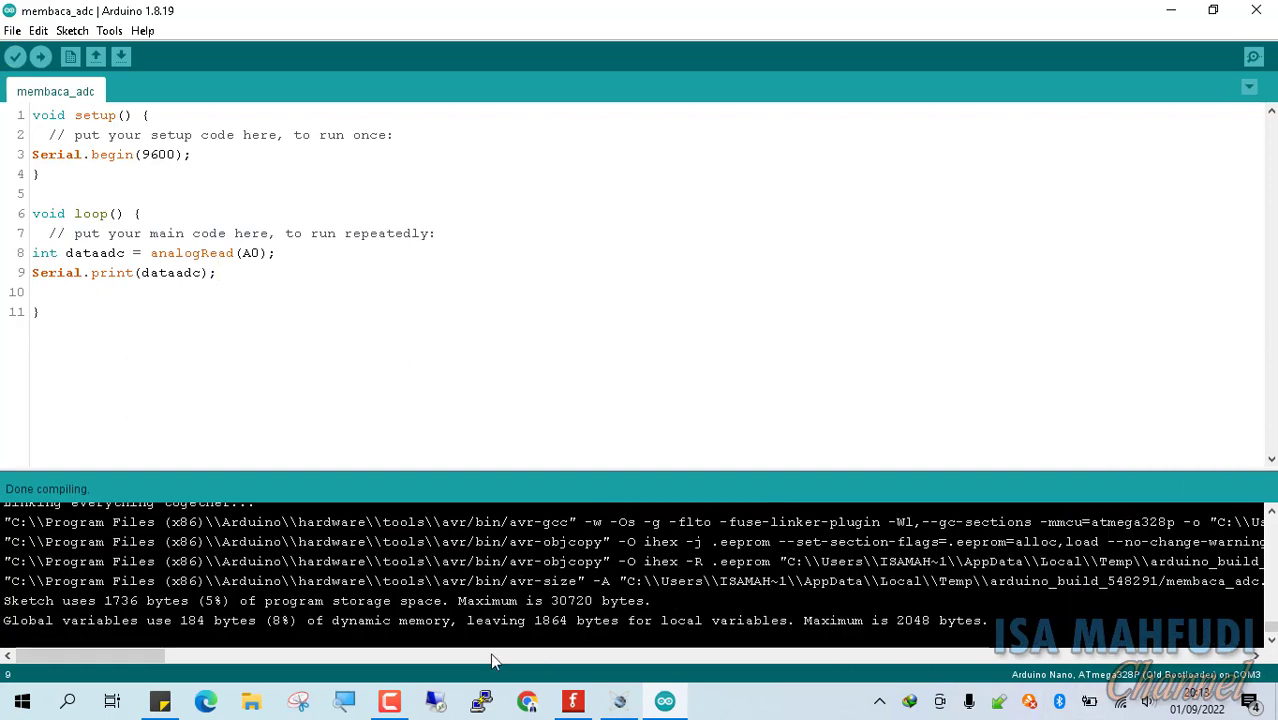
Copy the path of membaca_adc.ino.hex from the compiler output and set it as the SIMULINO UNO's program file in Proteus
{"action": "left_click_drag", "start_coordinate": [144, 659], "coordinate": [303, 643]}
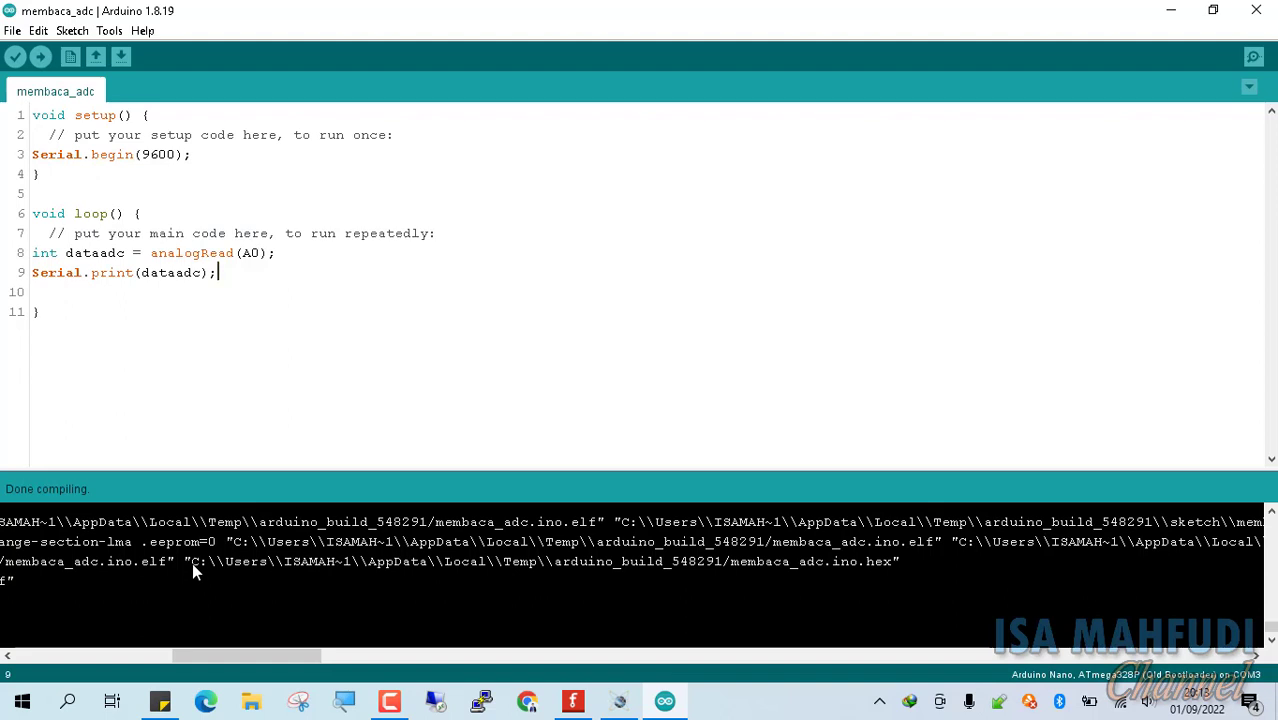
{"action": "left_click_drag", "start_coordinate": [192, 562], "coordinate": [893, 565]}
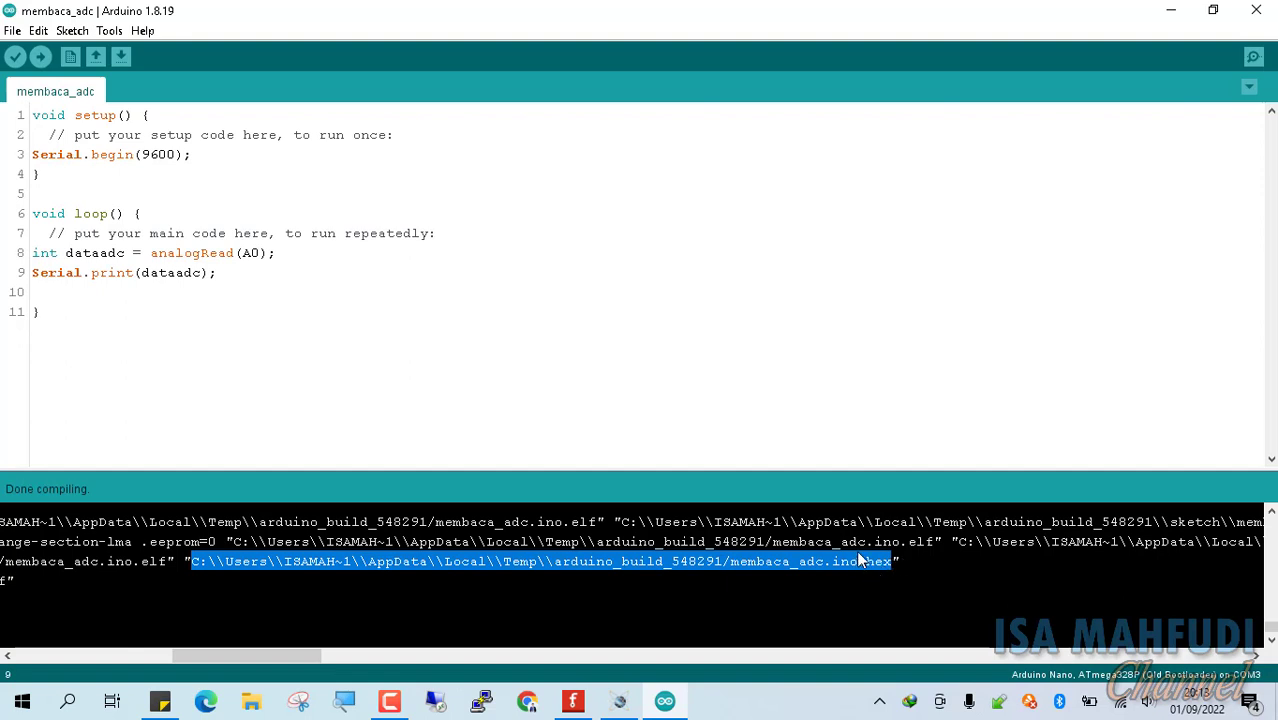
{"action": "left_click", "coordinate": [619, 708]}
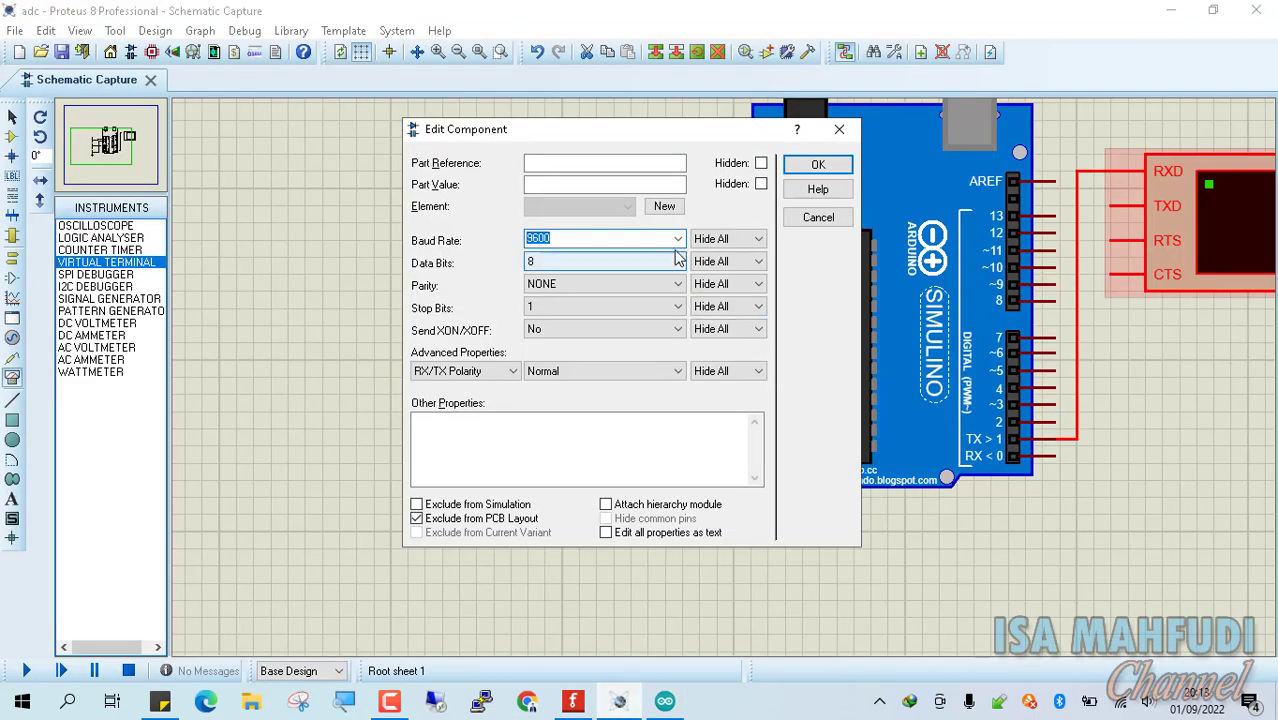
{"action": "left_click", "coordinate": [845, 132]}
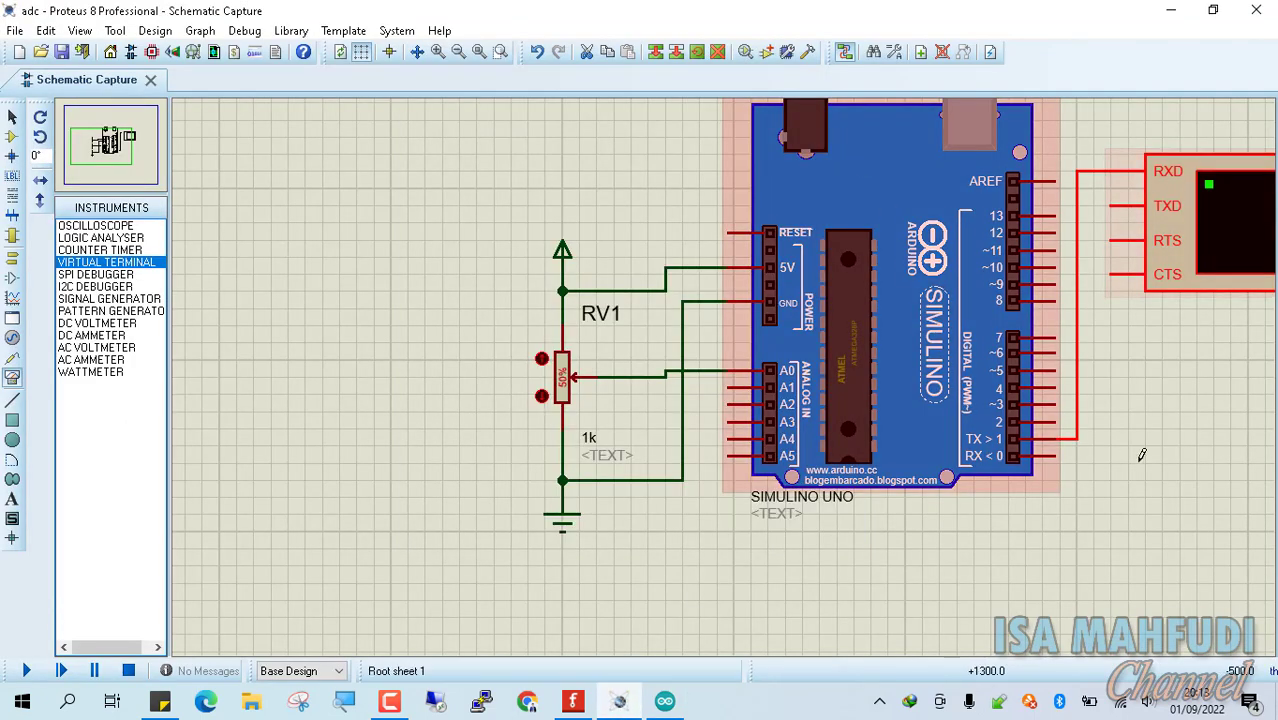
{"action": "double_click", "coordinate": [893, 337]}
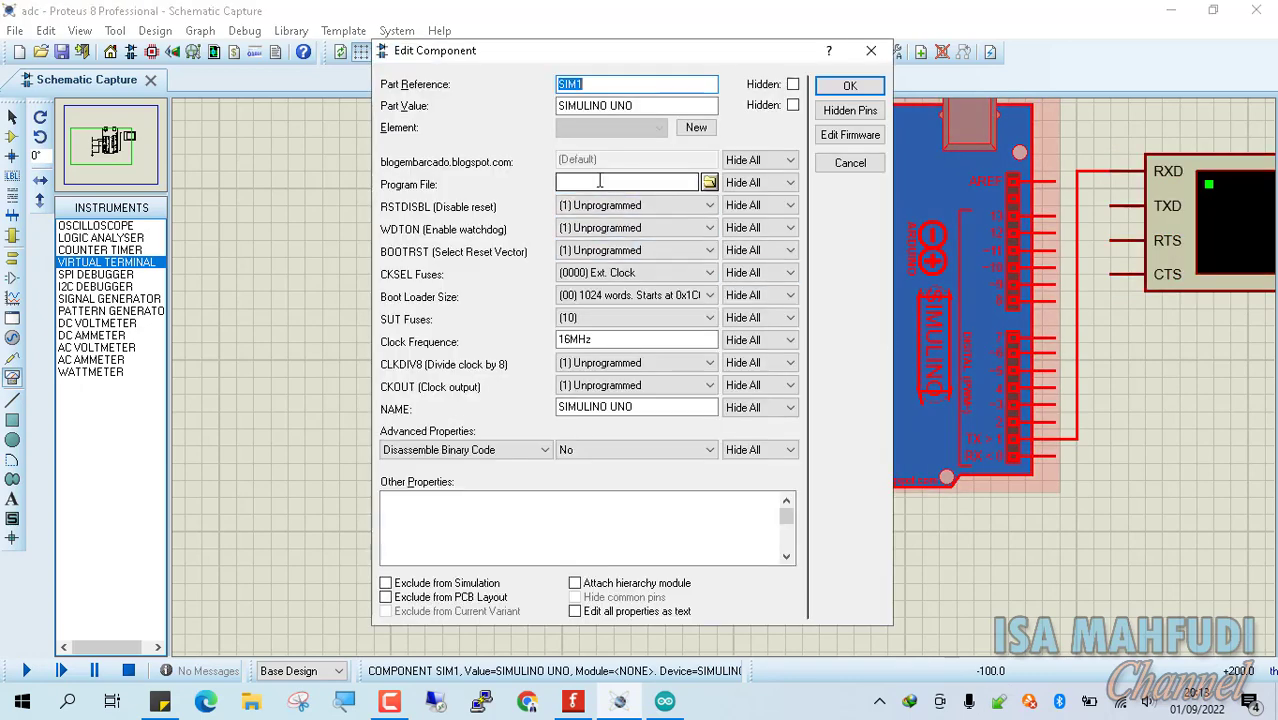
{"action": "left_click", "coordinate": [600, 182]}
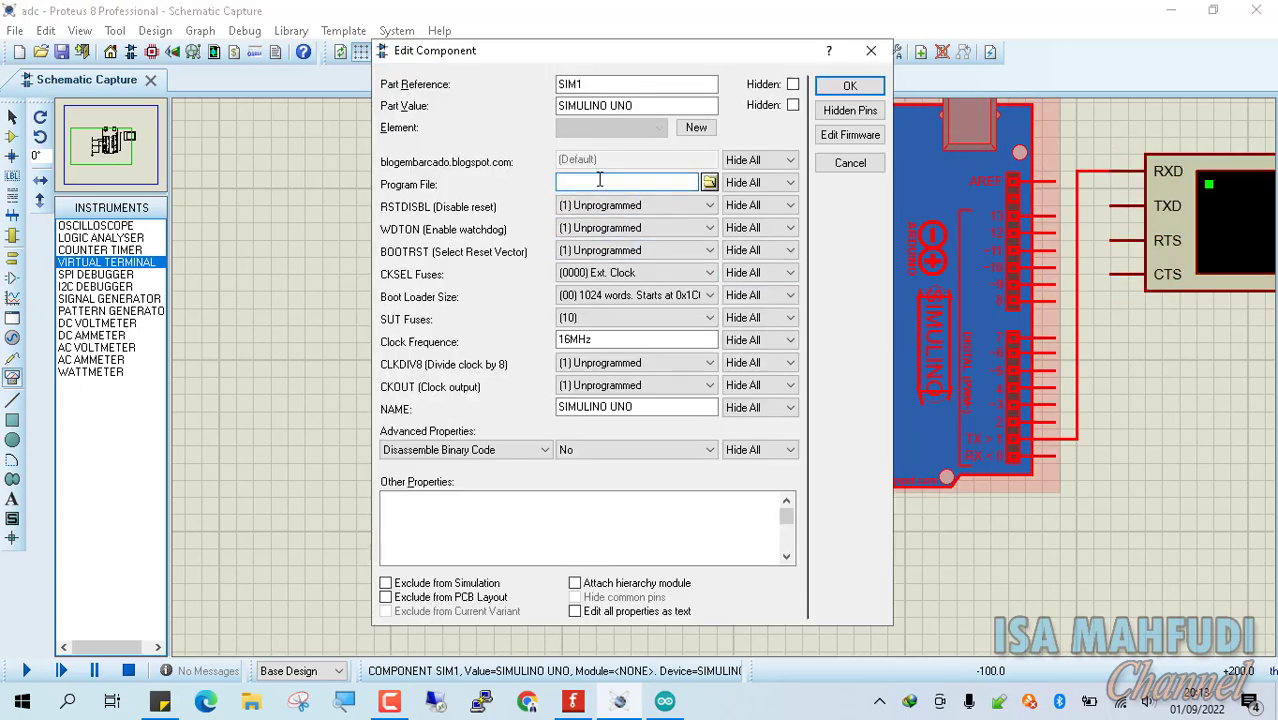
{"action": "key", "text": "ctrl+v"}
{"action": "left_click", "coordinate": [847, 88]}
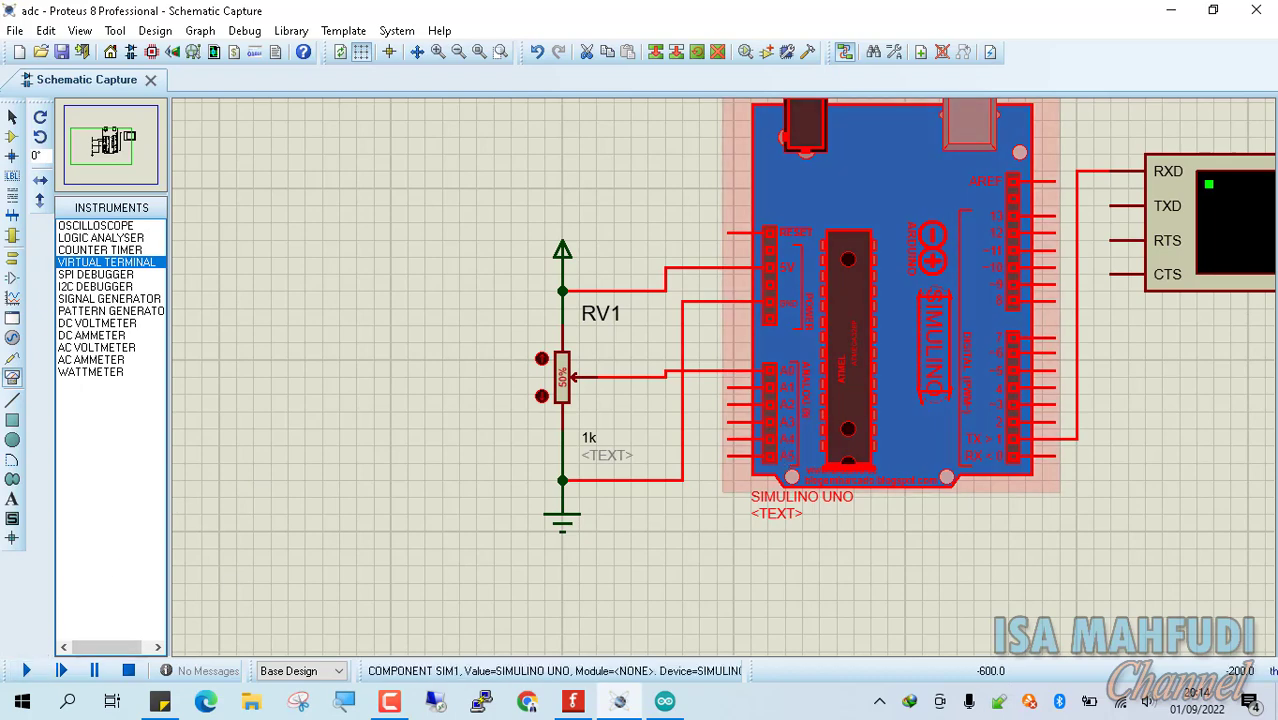
Check the board's program file entry, then run the simulation to view the virtual terminal output and stop it
{"action": "double_click", "coordinate": [831, 273]}
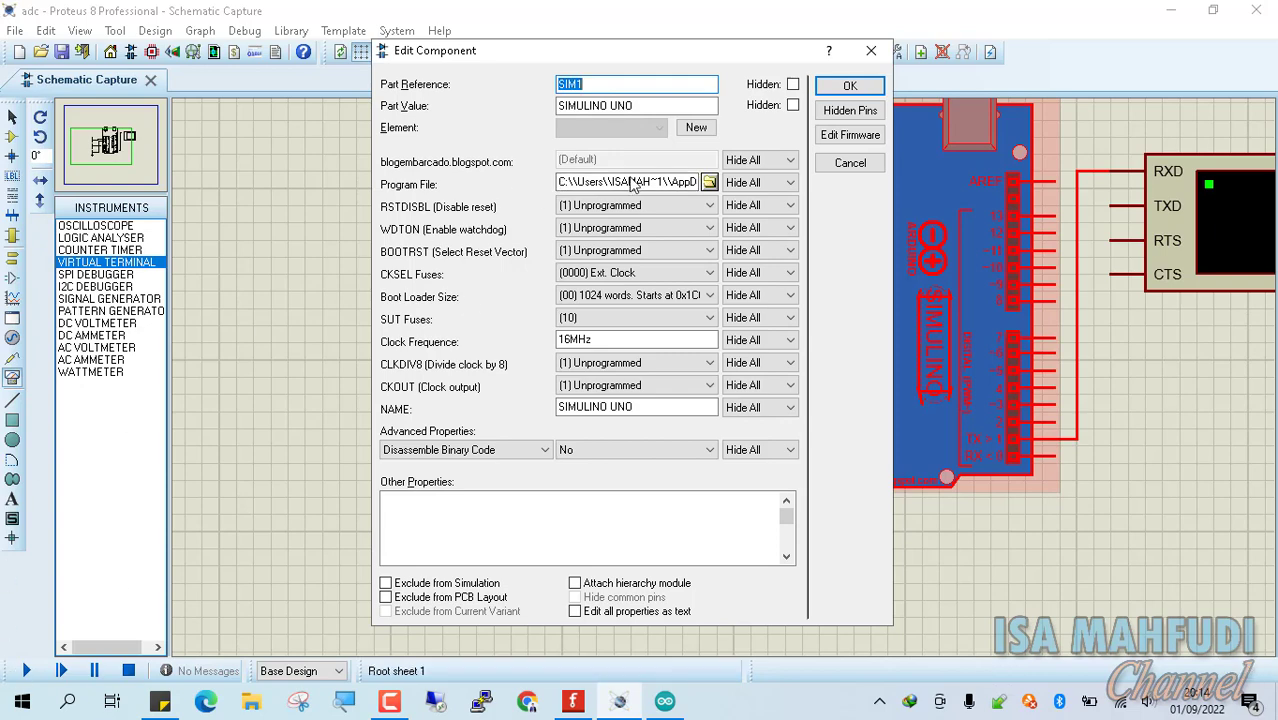
{"action": "left_click", "coordinate": [850, 85]}
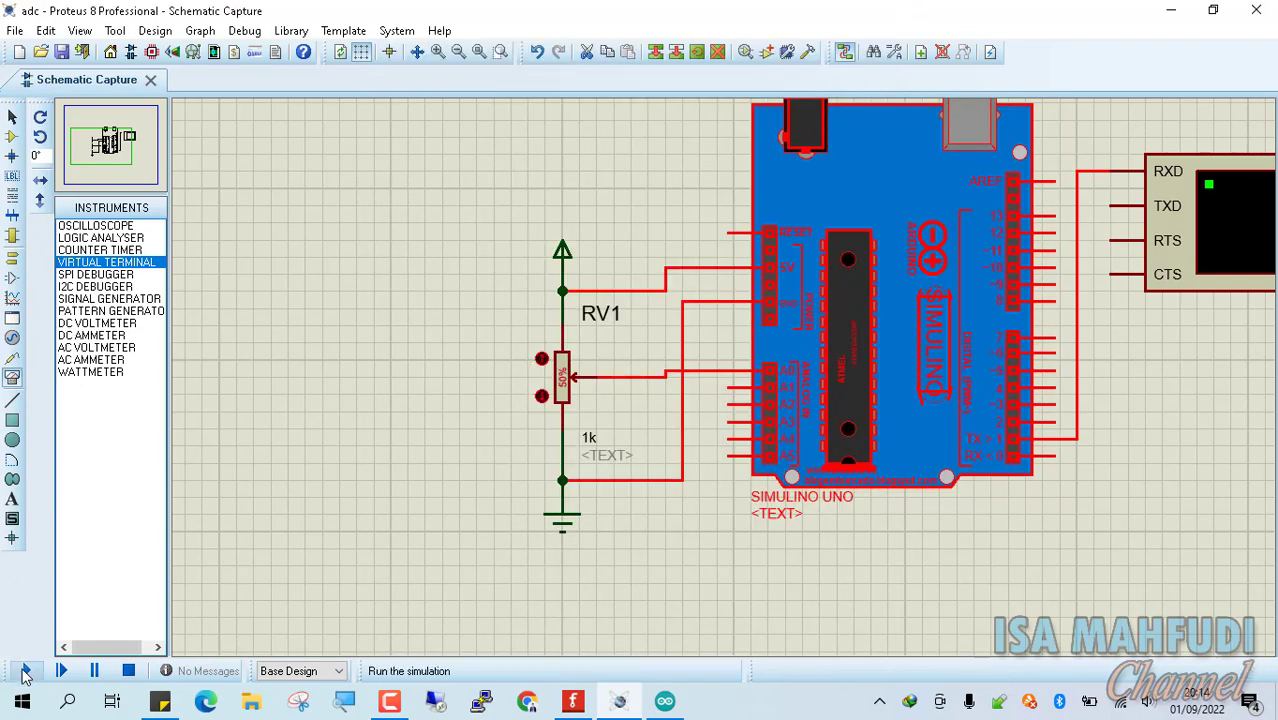
{"action": "left_click", "coordinate": [26, 671]}
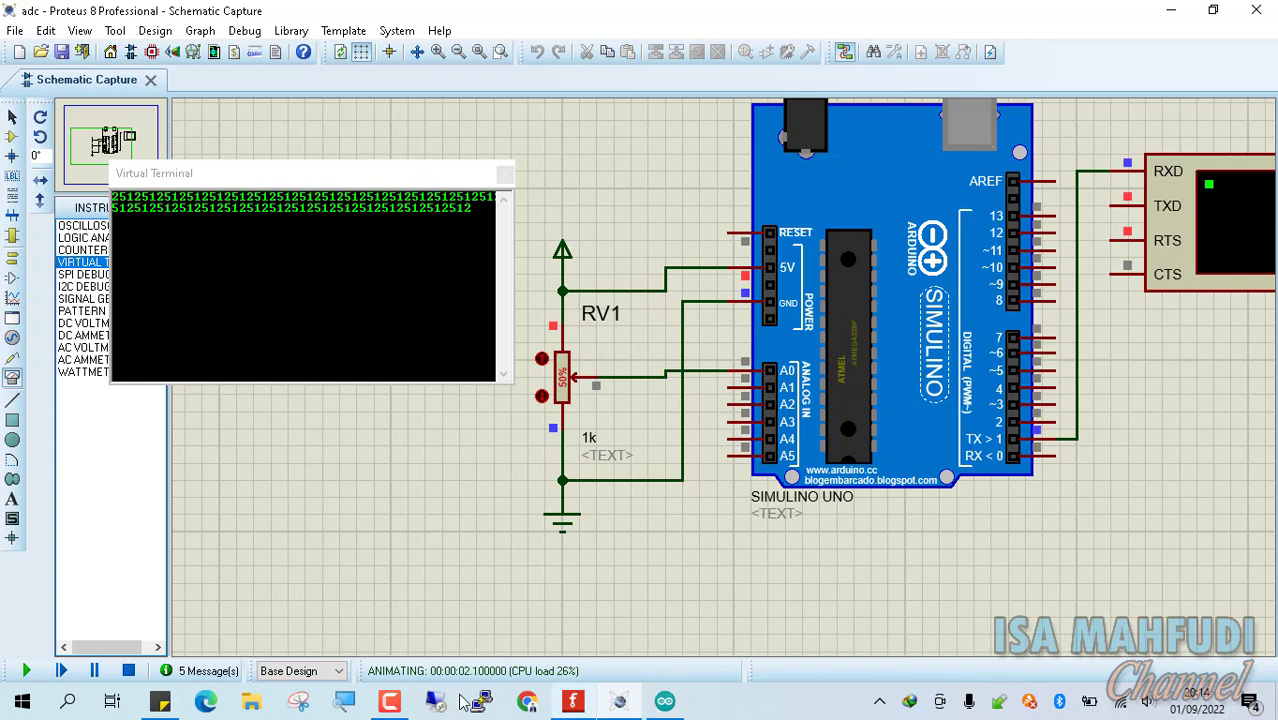
{"action": "left_click", "coordinate": [128, 671]}
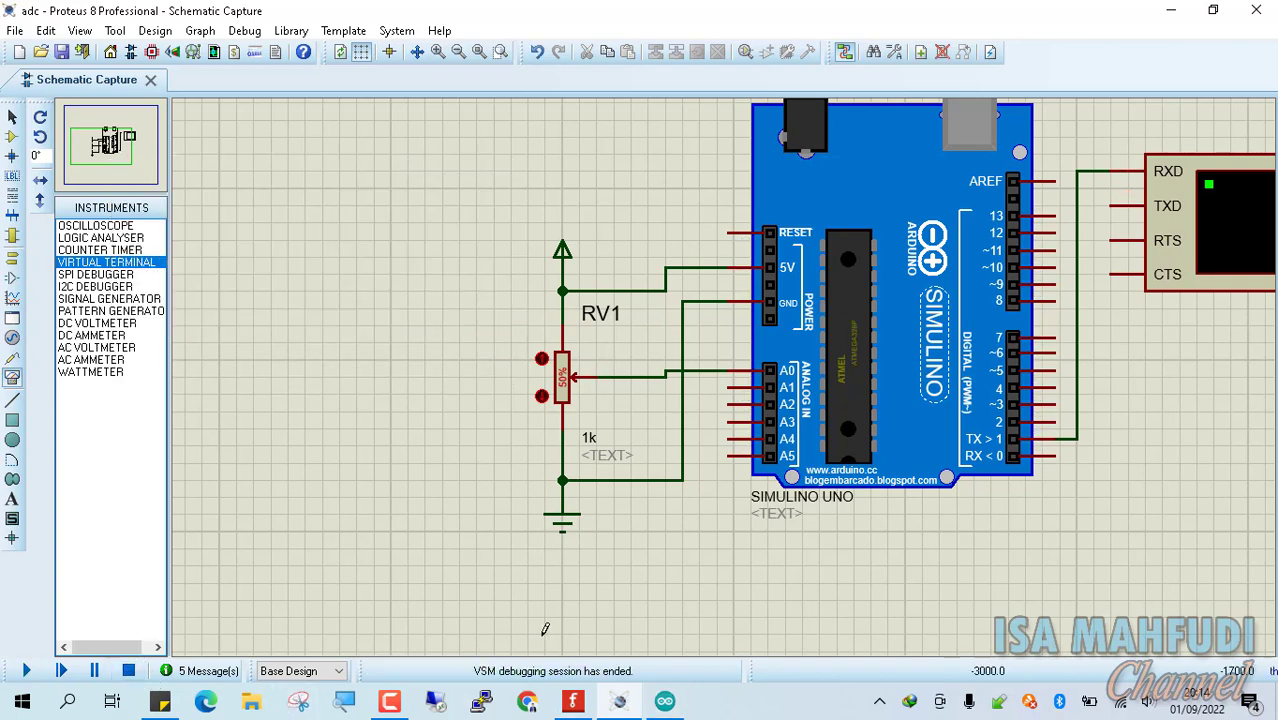
Switch to the Arduino IDE, change Serial.print to Serial.println in the loop function, and save and recompile the sketch
{"action": "left_click", "coordinate": [668, 704]}
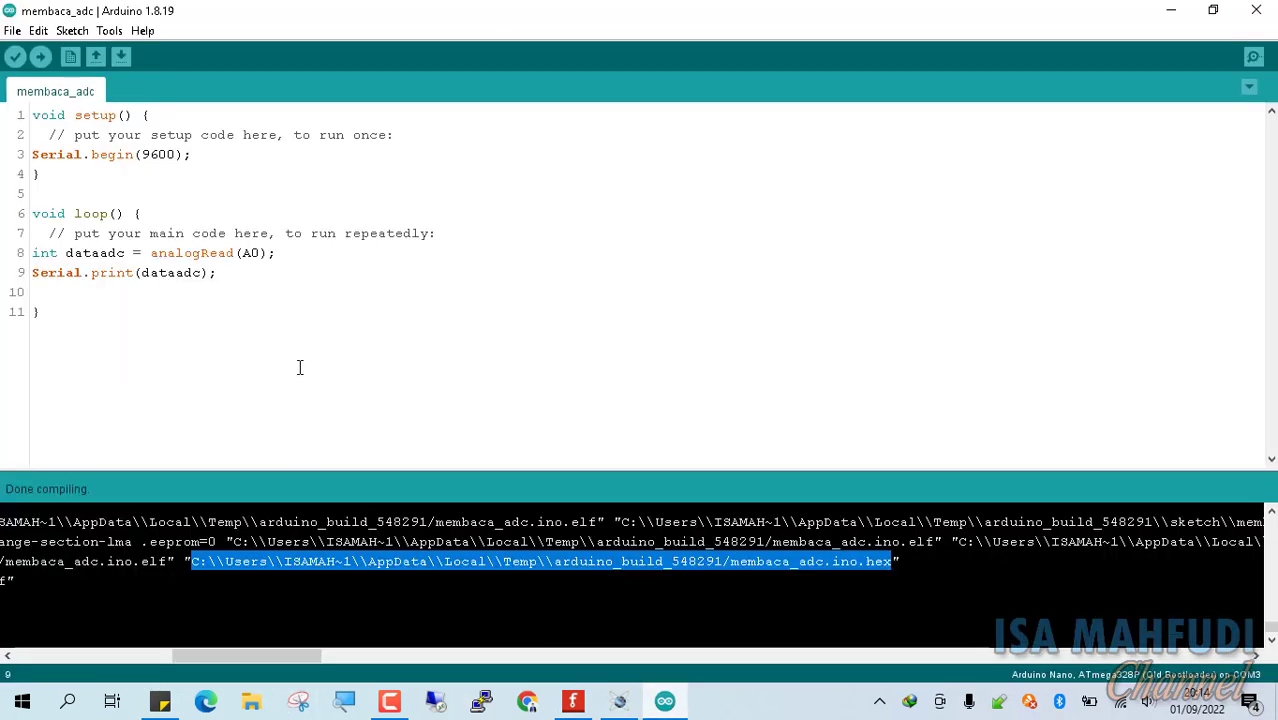
{"action": "left_click", "coordinate": [133, 274]}
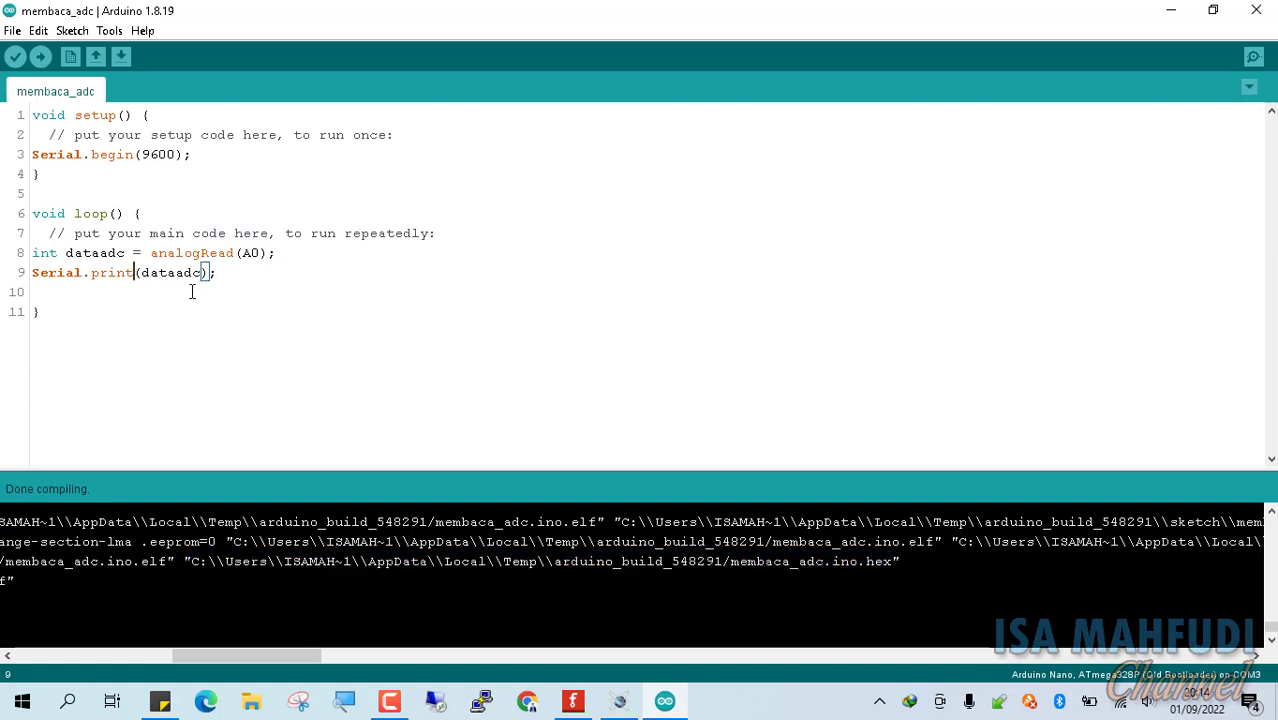
{"action": "type", "text": "ln"}
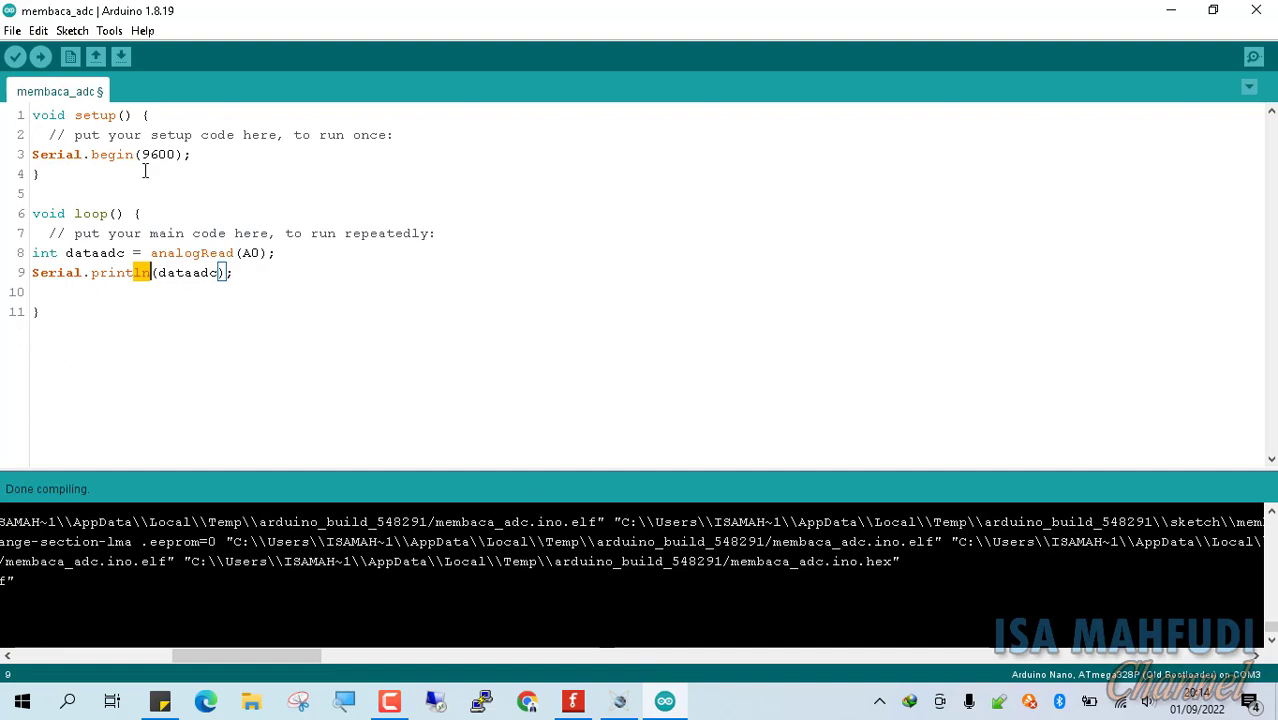
{"action": "key", "text": "ctrl+s"}
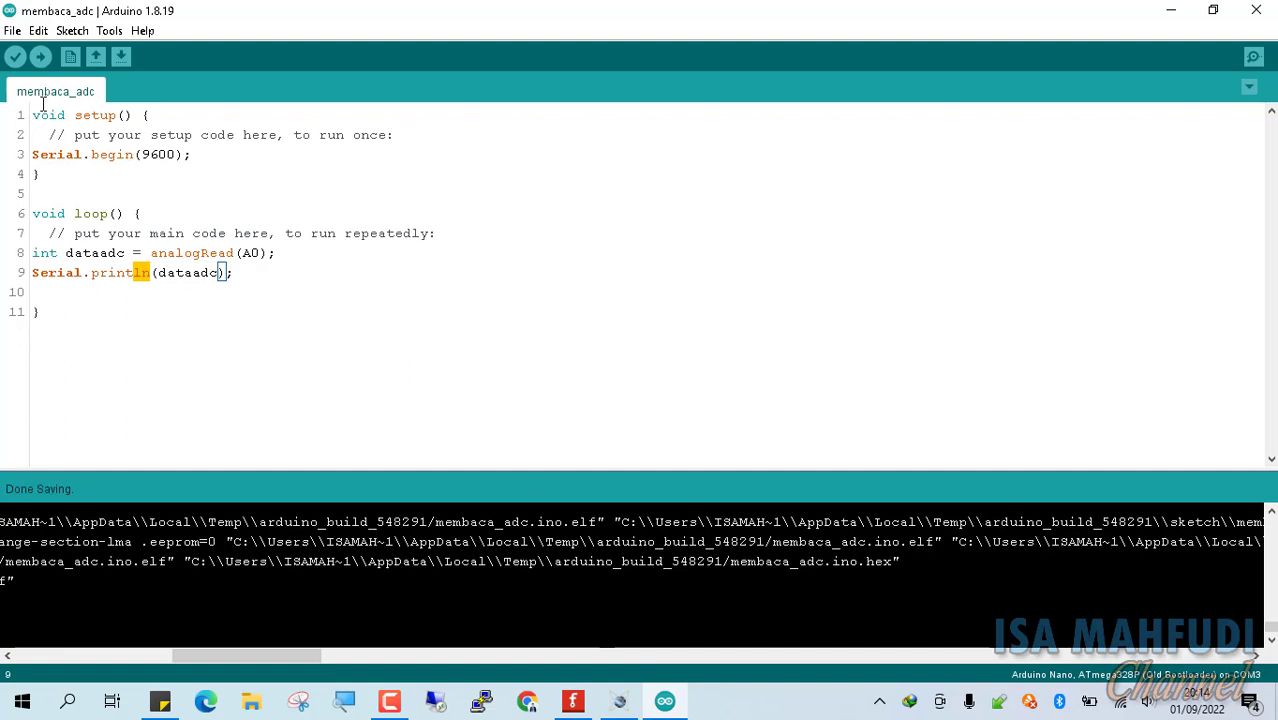
{"action": "left_click", "coordinate": [15, 58]}
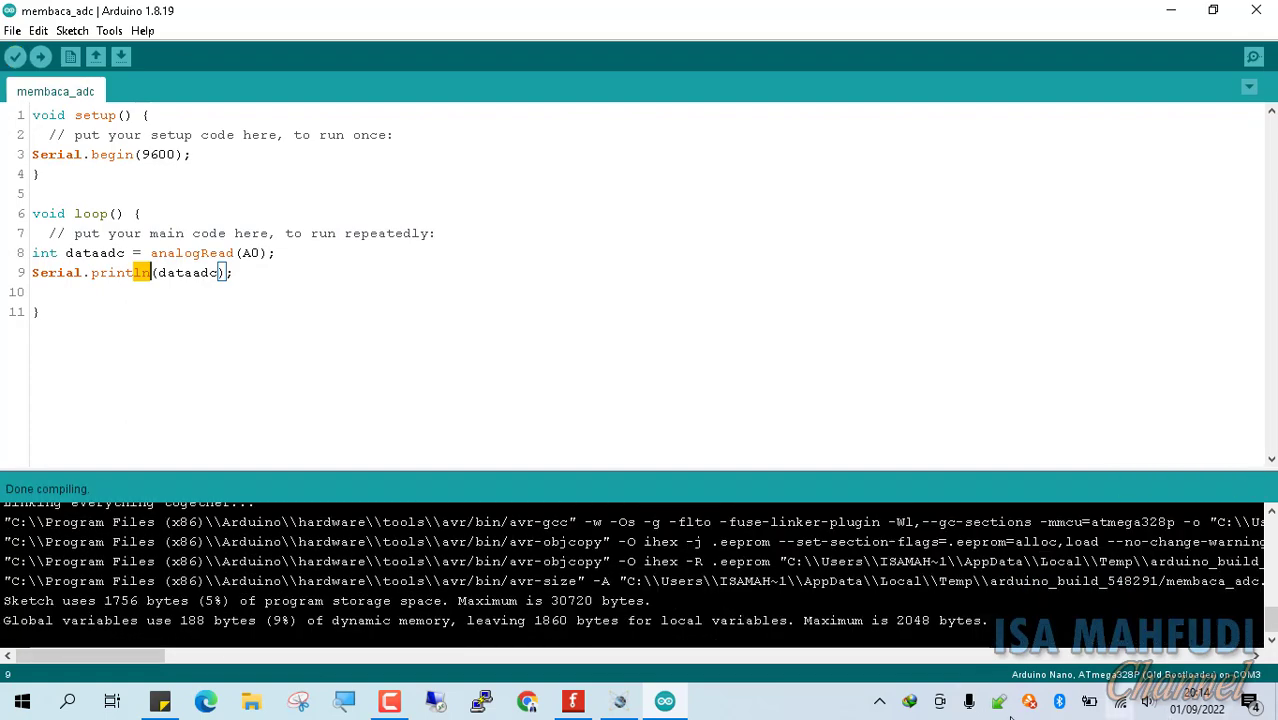
Switch to Proteus, run the simulation again and move the Virtual Terminal window clear of the potentiometer circuit
{"action": "left_click", "coordinate": [608, 706]}
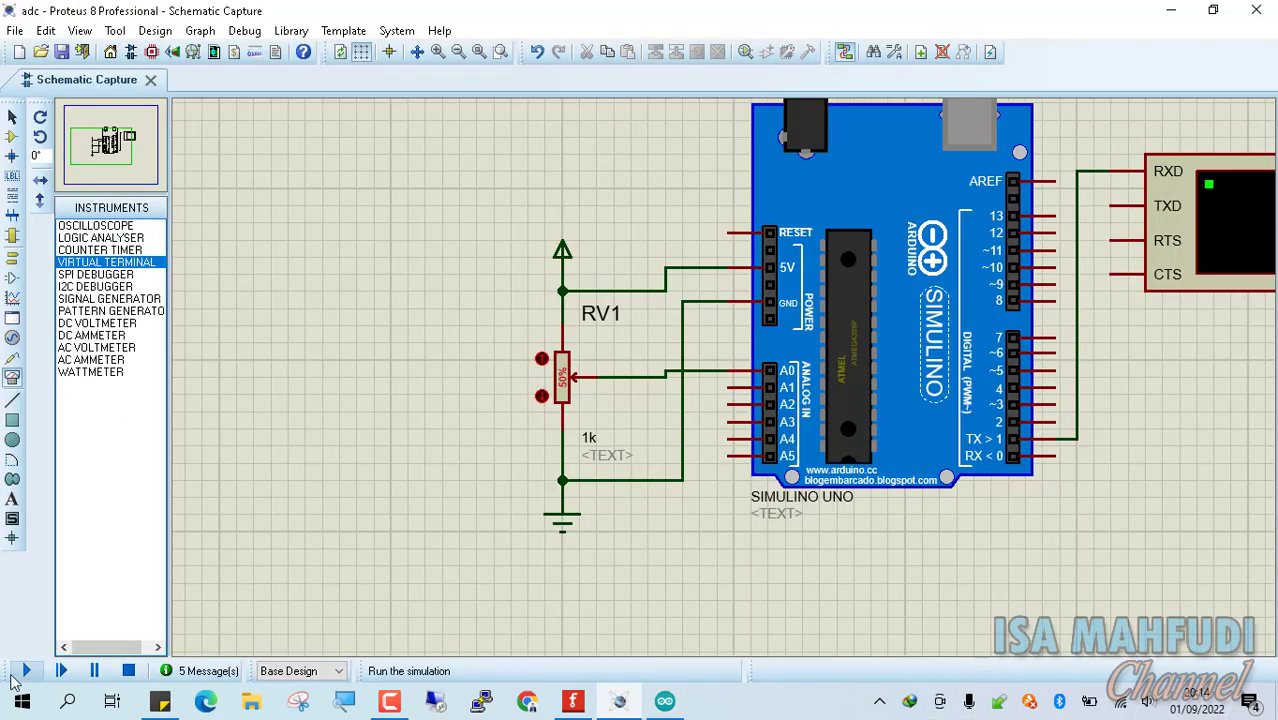
{"action": "left_click", "coordinate": [22, 672]}
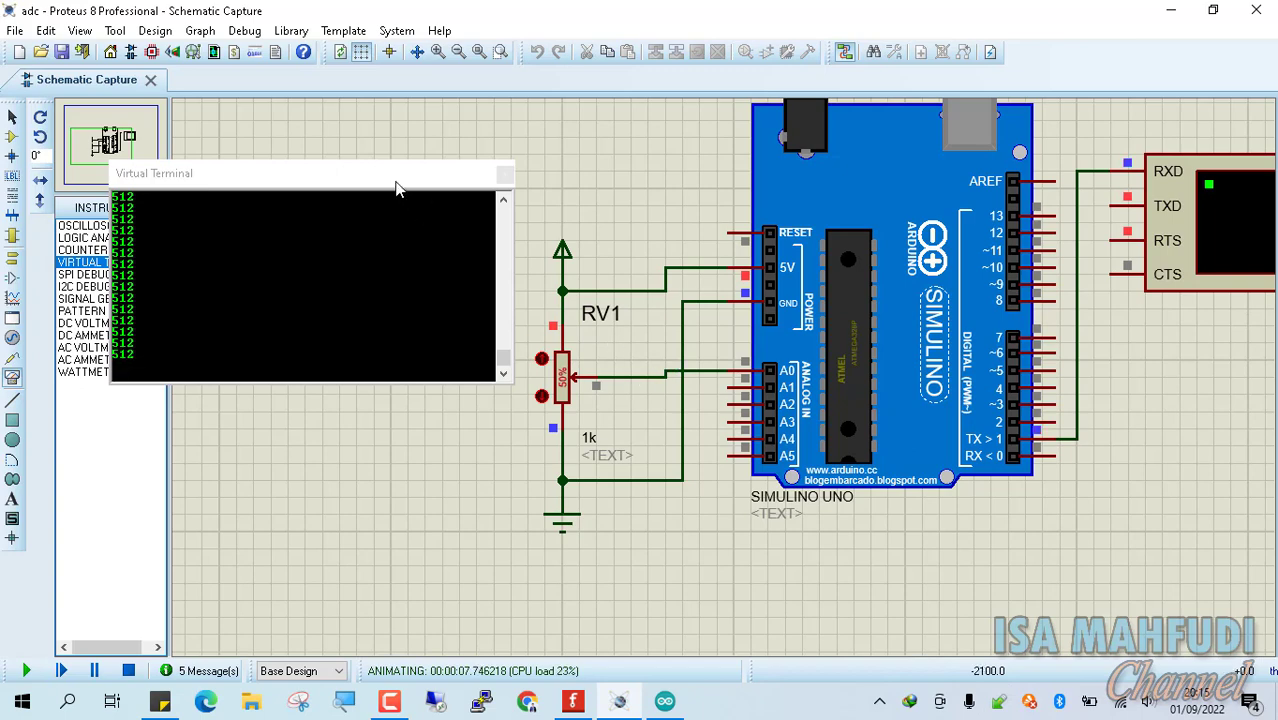
{"action": "left_click_drag", "start_coordinate": [395, 183], "coordinate": [362, 64]}
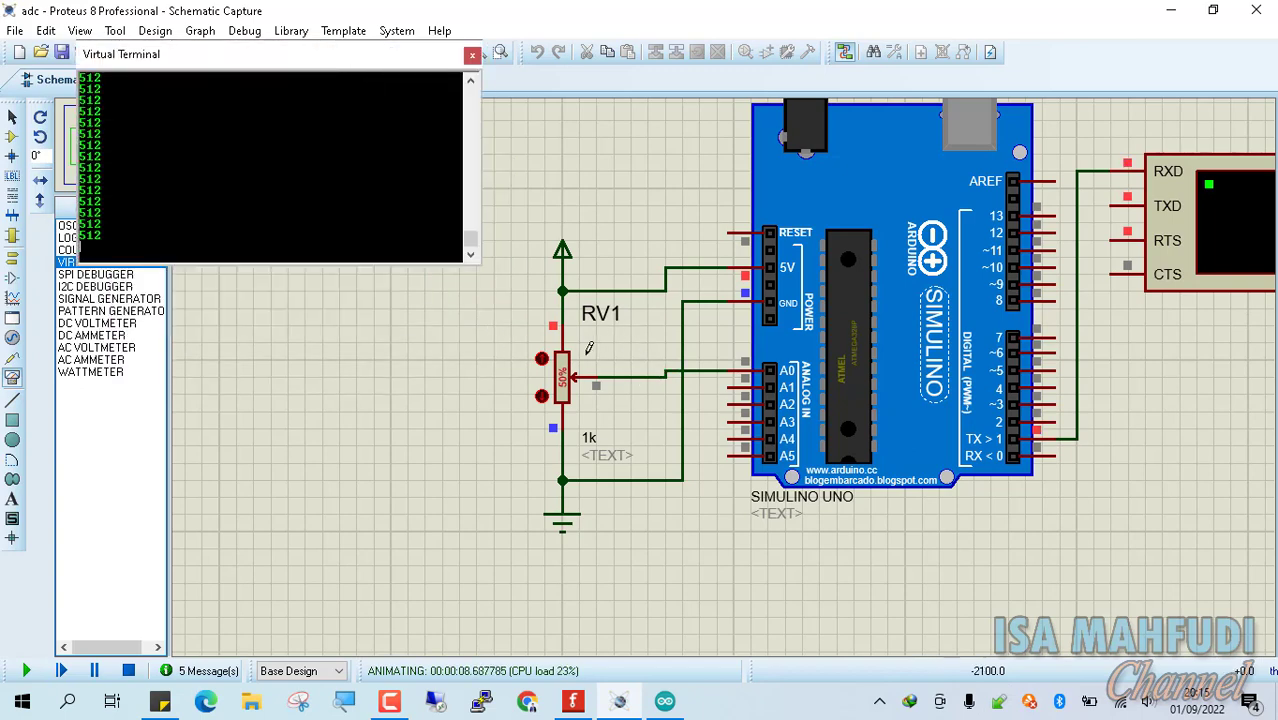
Stop the simulation and place an AC voltmeter on the schematic beside potentiometer RV1
{"action": "left_click", "coordinate": [128, 671]}
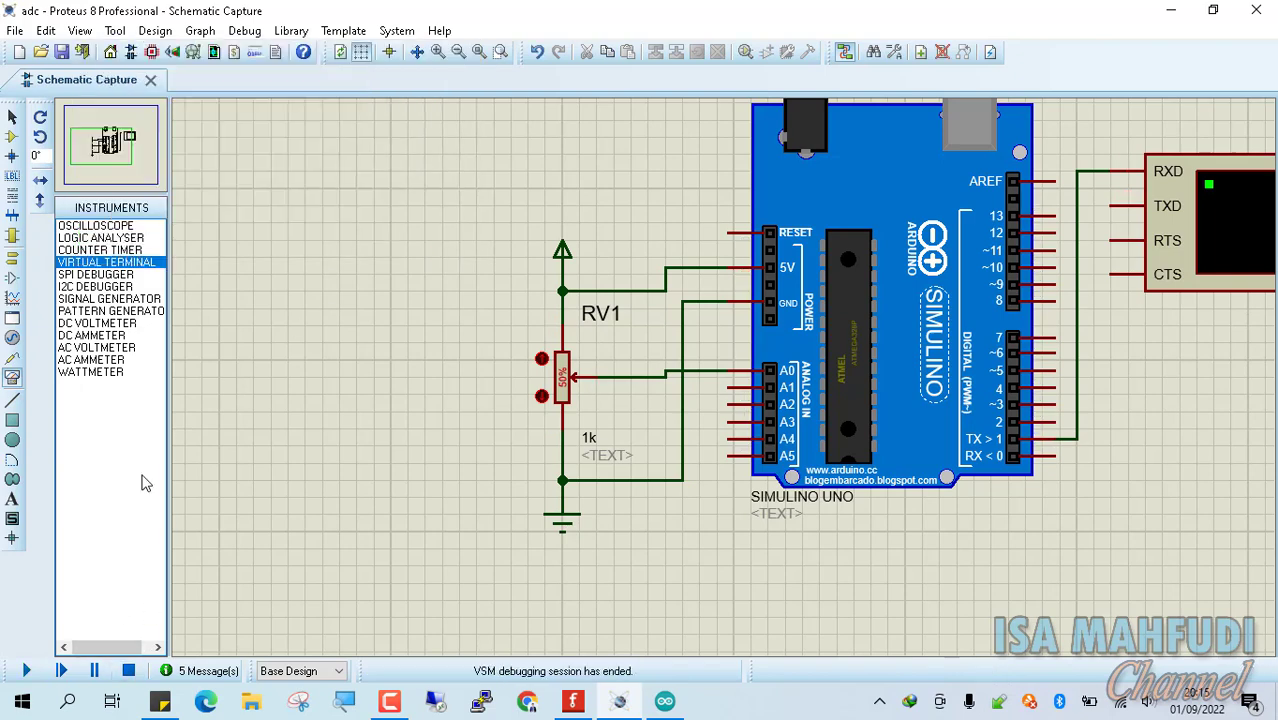
{"action": "left_click", "coordinate": [116, 348]}
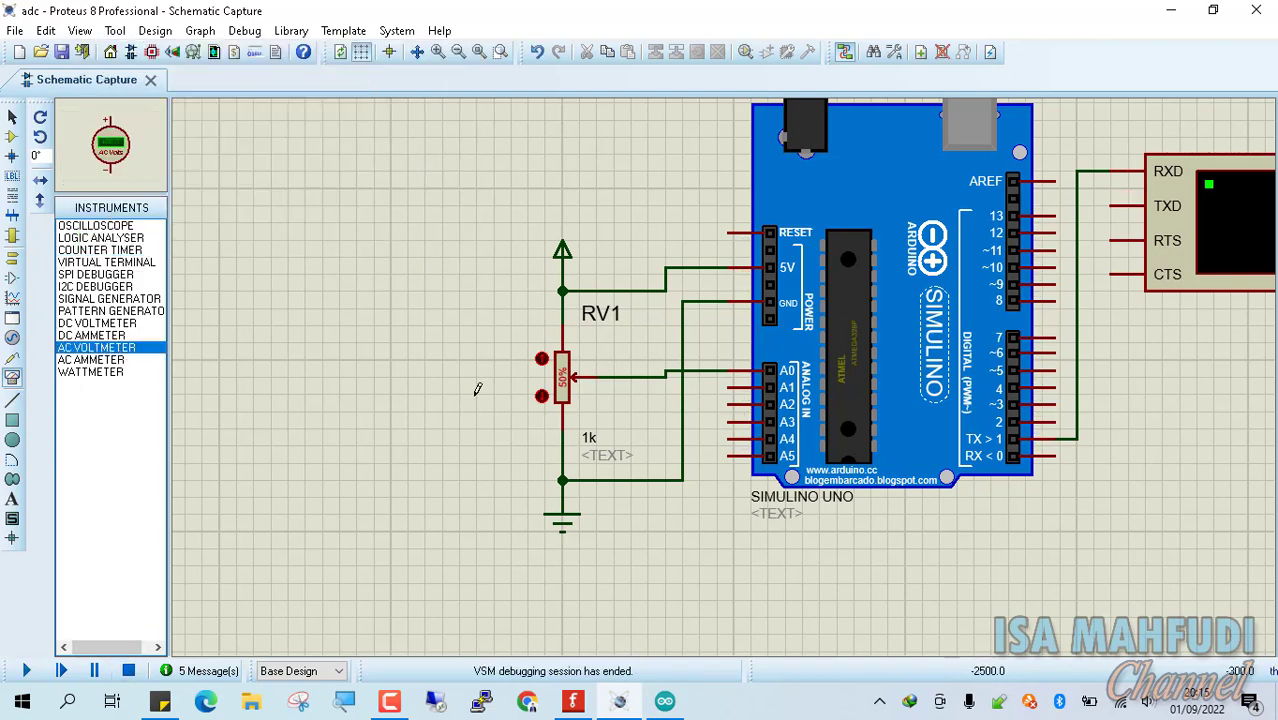
{"action": "left_click", "coordinate": [477, 390]}
{"action": "left_click", "coordinate": [459, 378]}
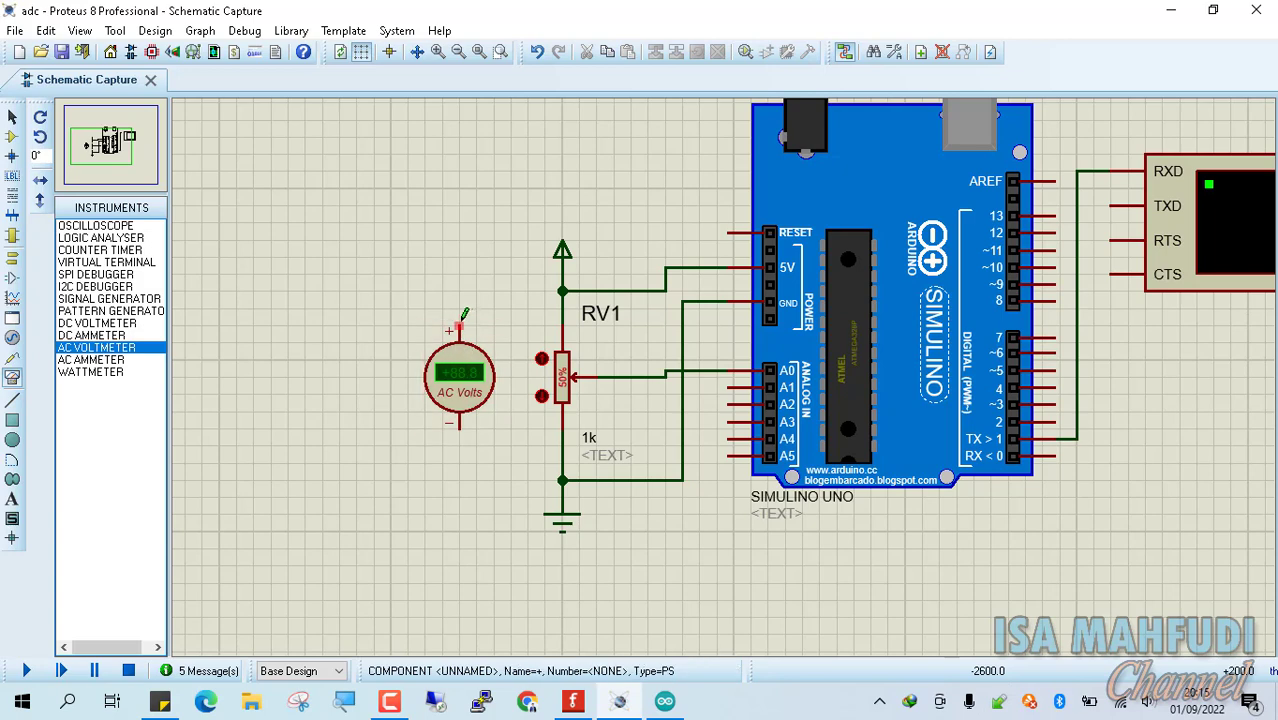
Wire the AC voltmeter between RV1's supply and ground nodes, and run the simulation briefly to read the voltage
{"action": "left_click", "coordinate": [459, 322]}
{"action": "left_click", "coordinate": [562, 291]}
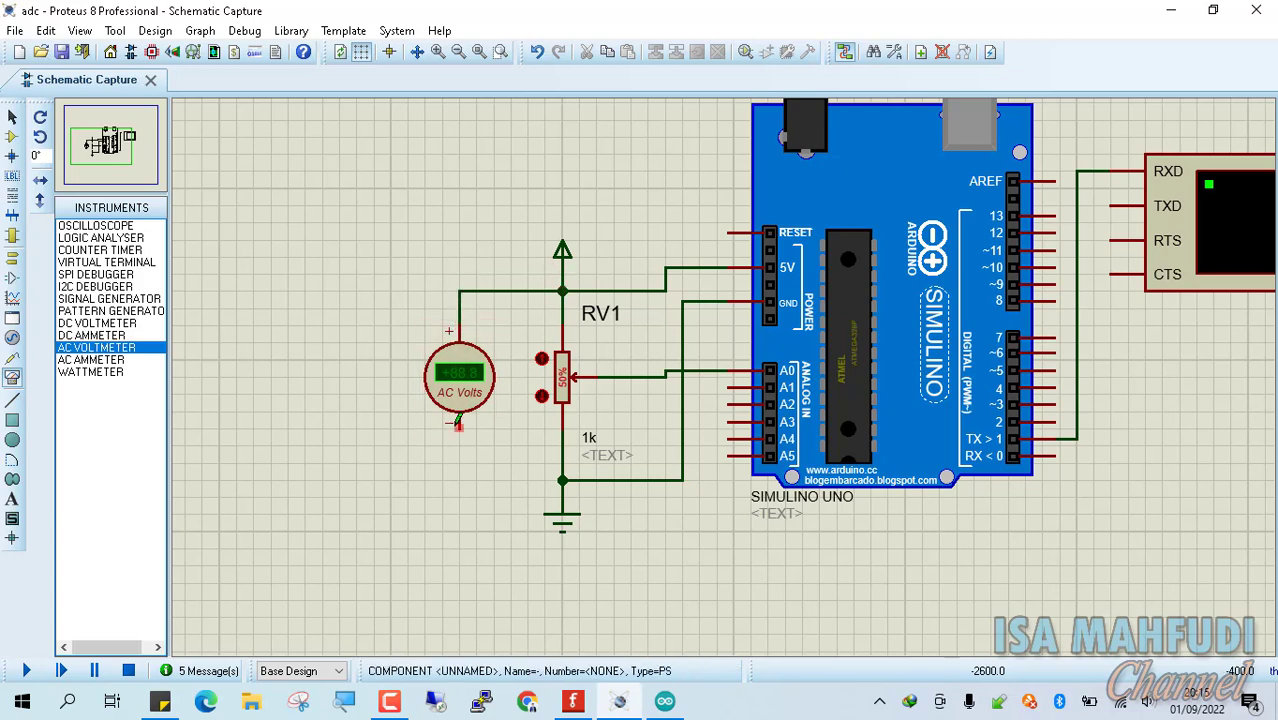
{"action": "left_click", "coordinate": [476, 458]}
{"action": "left_click", "coordinate": [562, 479]}
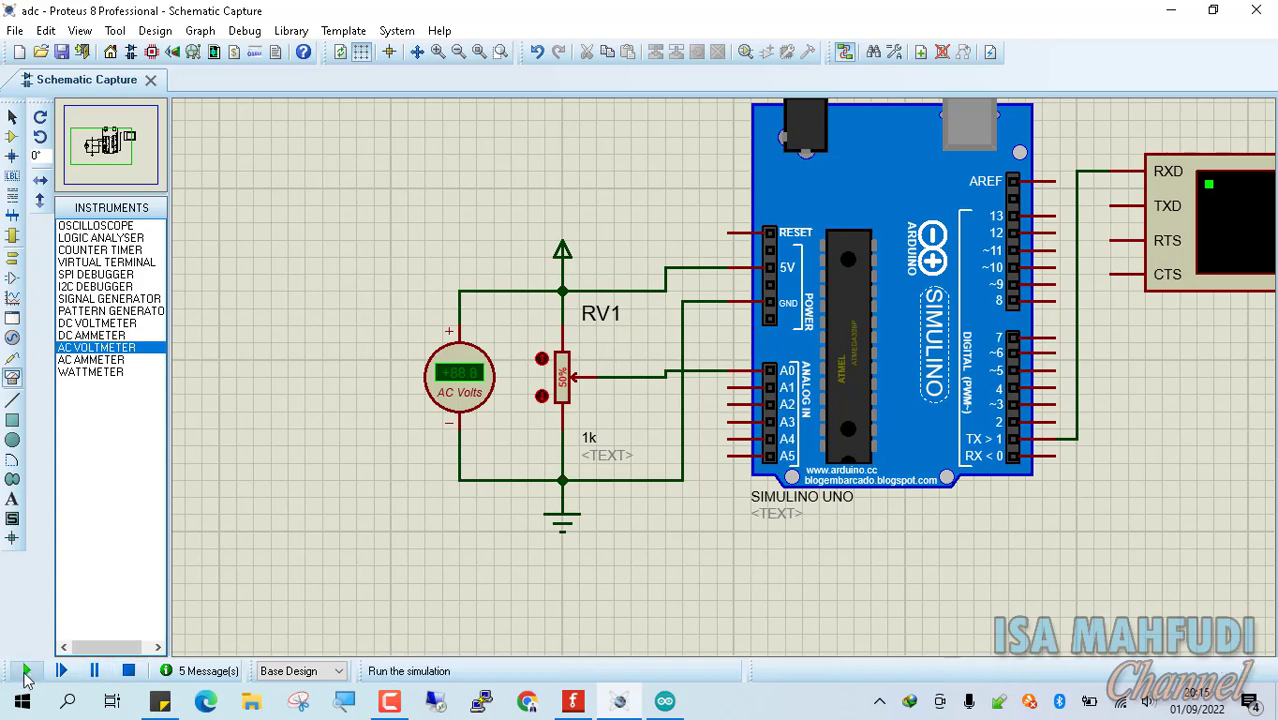
{"action": "left_click", "coordinate": [26, 672]}
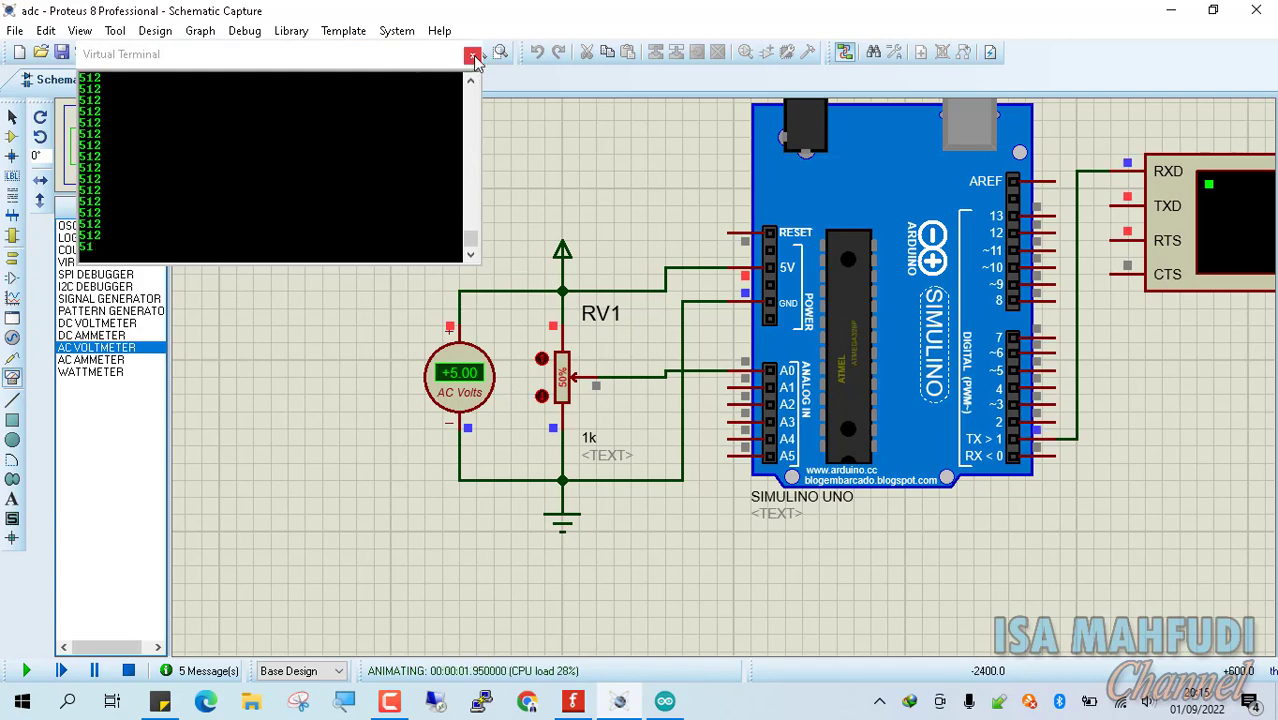
{"action": "left_click", "coordinate": [128, 670]}
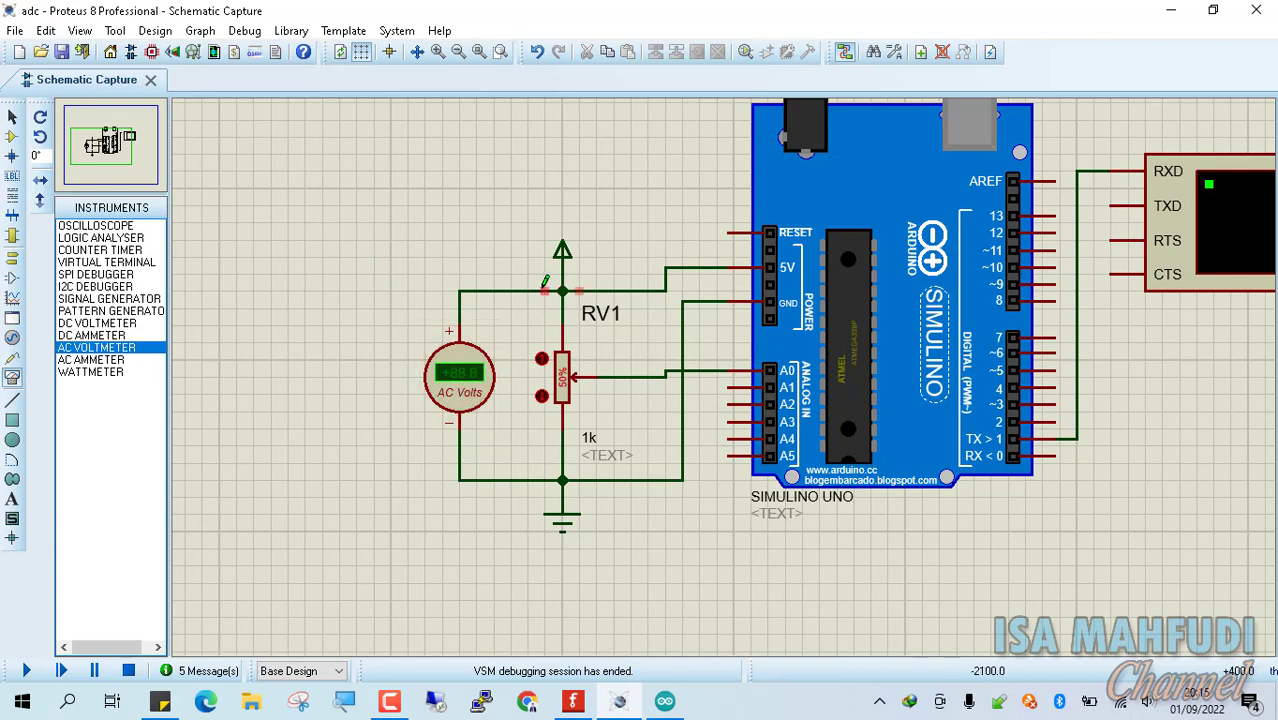
Replace the voltmeter's positive wire with one to RV1's wiper line at A0, and run the simulation again
{"action": "right_click", "coordinate": [536, 290]}
{"action": "key", "text": "Escape"}
{"action": "key", "text": "Delete"}
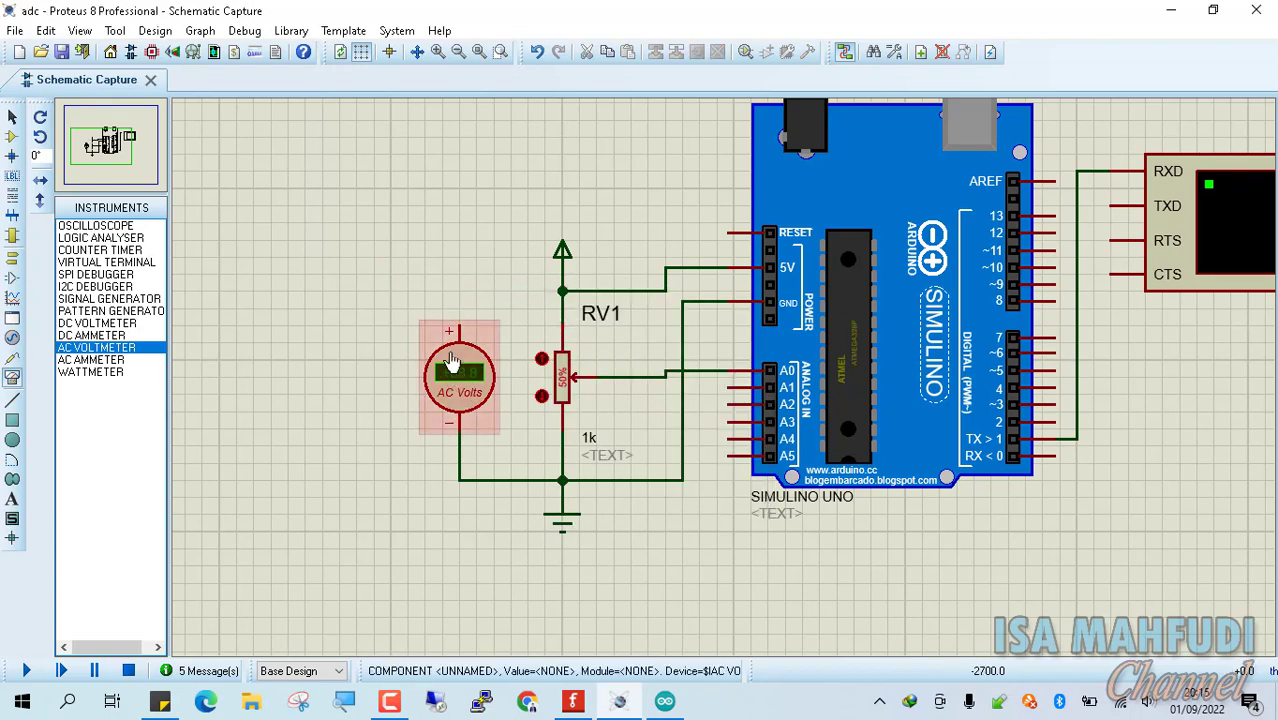
{"action": "left_click", "coordinate": [459, 325]}
{"action": "left_click", "coordinate": [631, 375]}
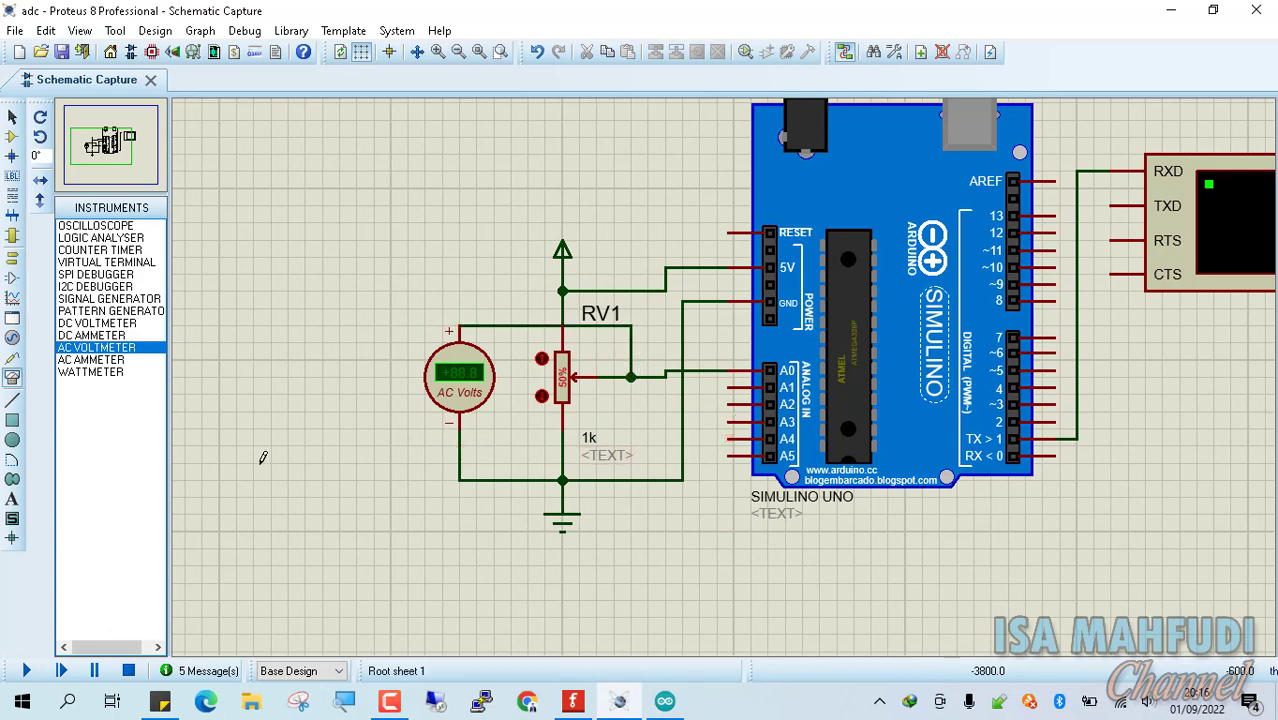
{"action": "left_click", "coordinate": [30, 670]}
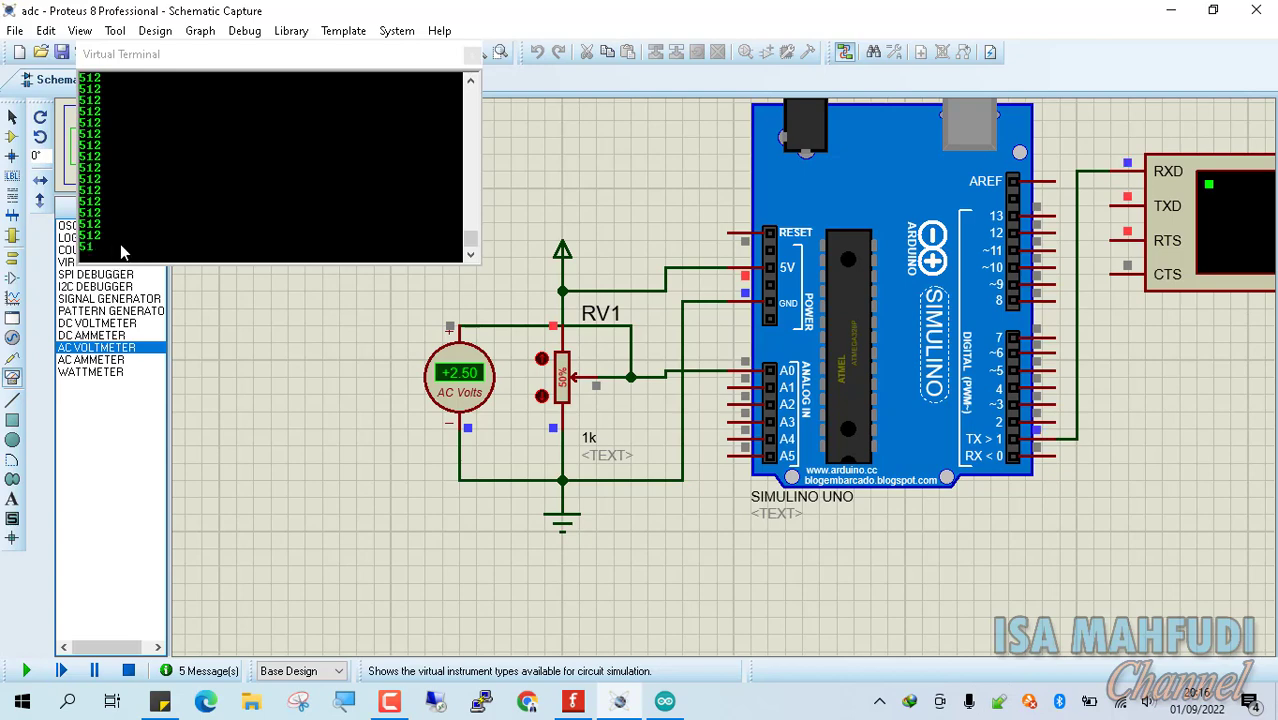
Open a blank Notepad document and move its window clear of the potentiometer, voltmeter and Virtual Terminal
{"action": "key", "text": "super+r"}
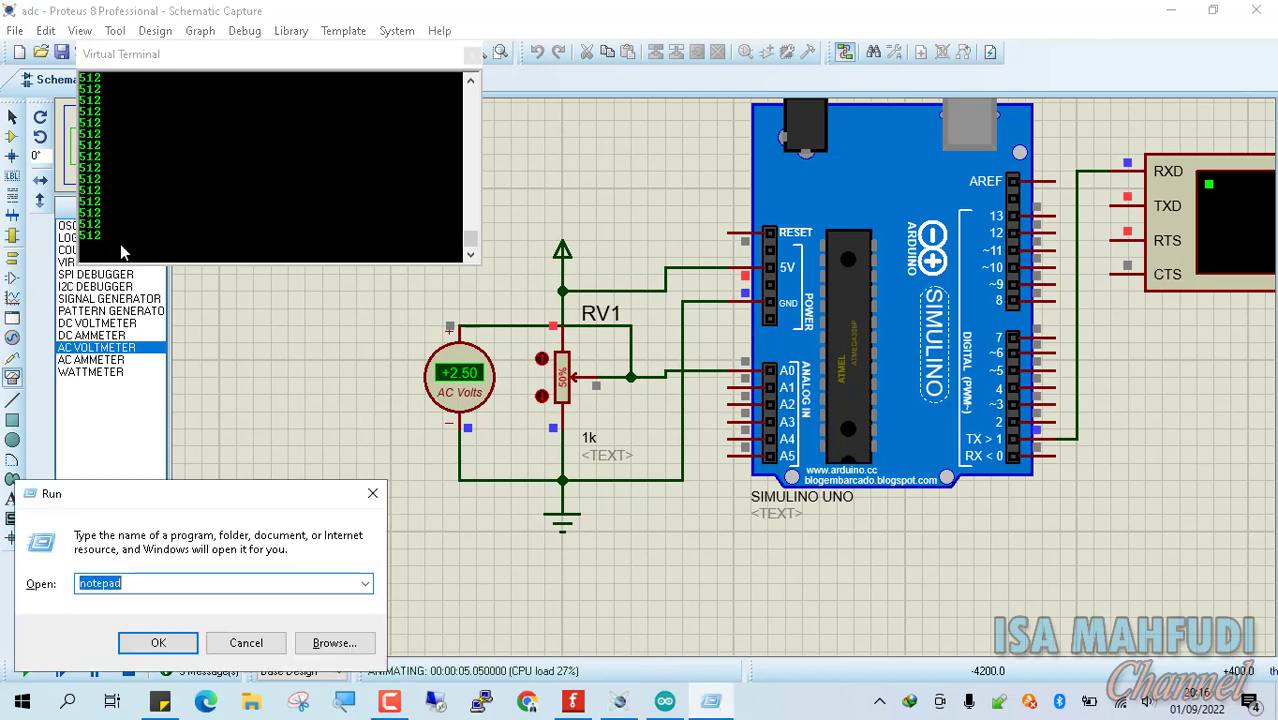
{"action": "key", "text": "Return"}
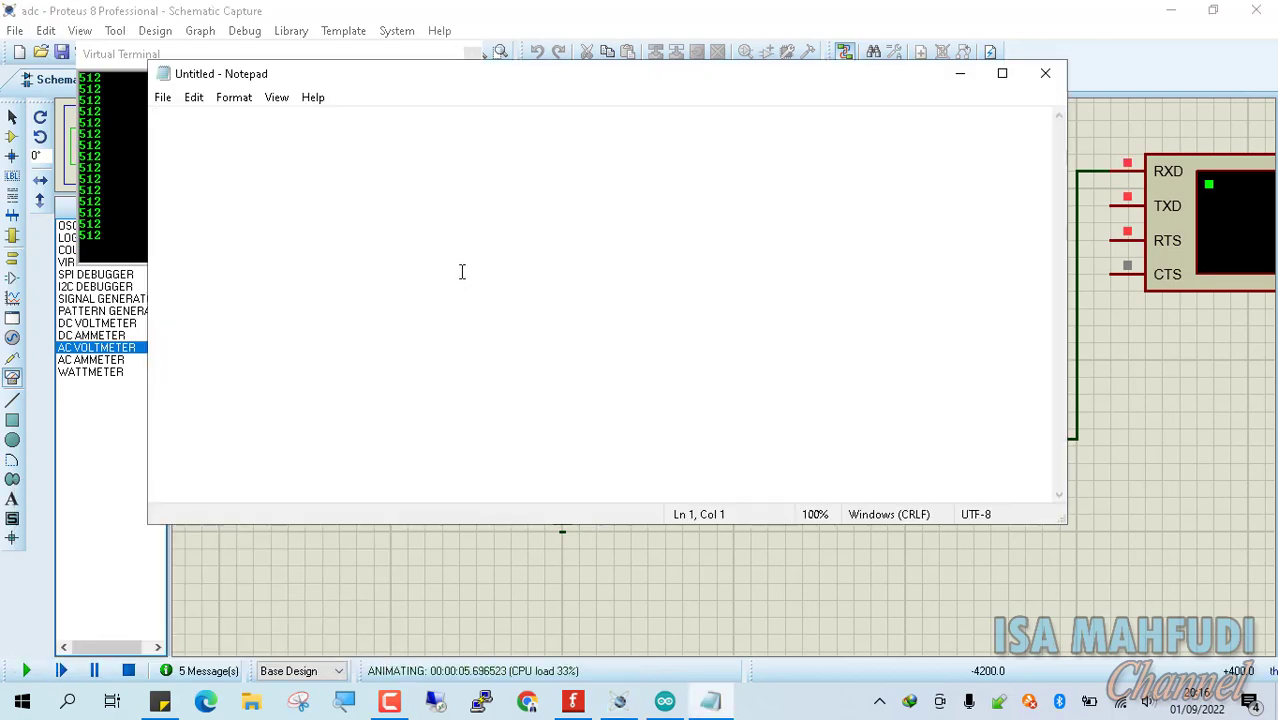
{"action": "left_click_drag", "start_coordinate": [418, 75], "coordinate": [1179, 329]}
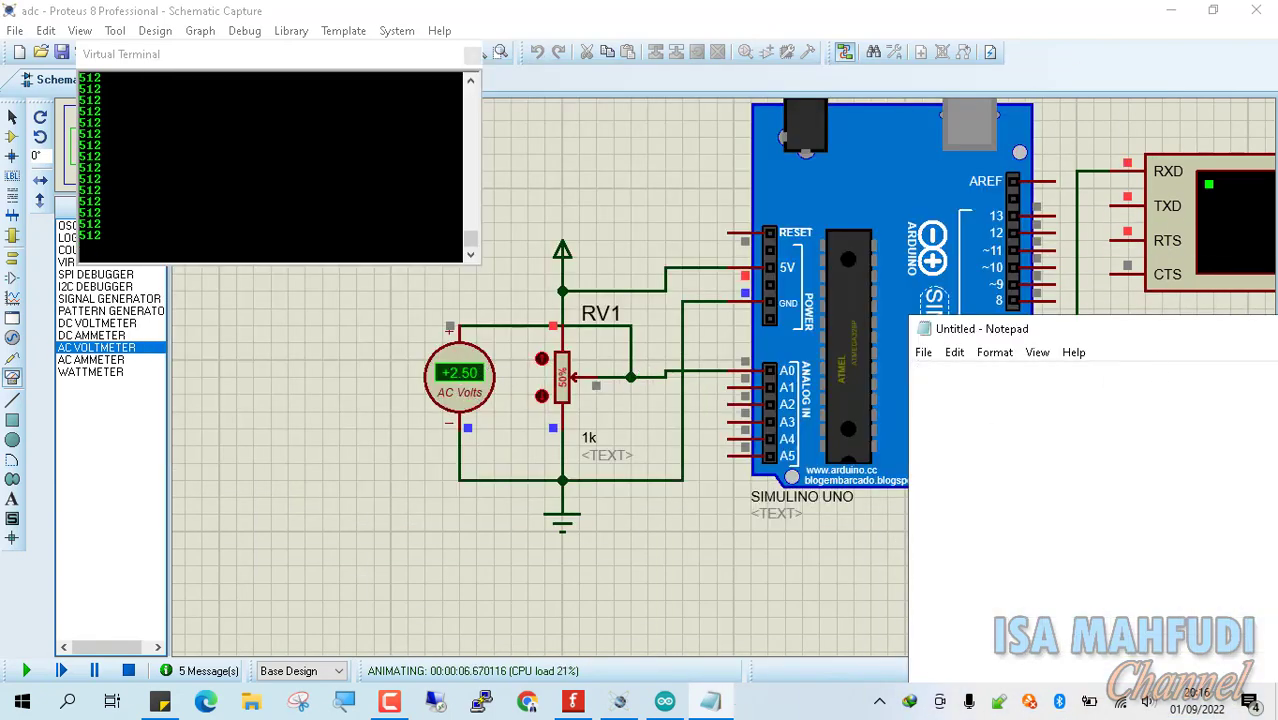
Write the ADC formula "(2,5 / 5 ) * 1023" on the first line of the Notepad document
{"action": "type", "text": "2,5"}
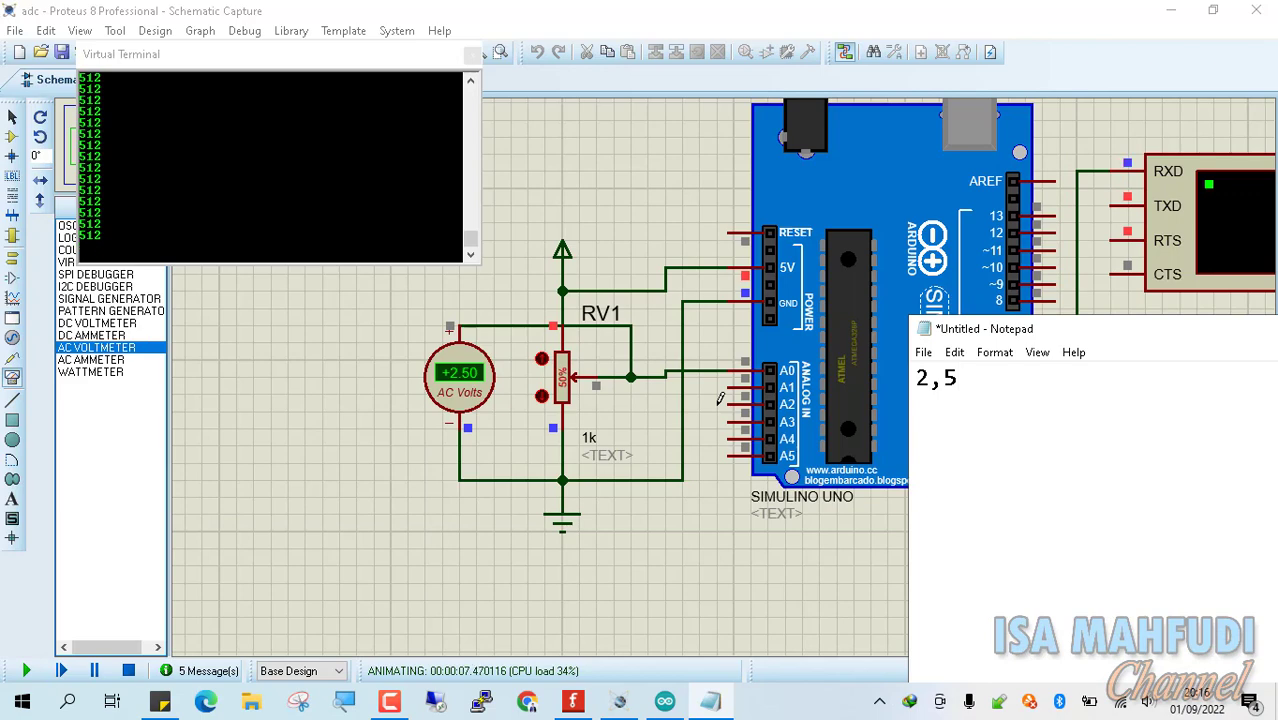
{"action": "type", "text": " / 5 )"}
{"action": "key", "text": "Left"}
{"action": "key", "text": "Left"}
{"action": "key", "text": "Left"}
{"action": "key", "text": "Left"}
{"action": "key", "text": "Left"}
{"action": "type", "text": "("}
{"action": "key", "text": "End"}
{"action": "type", "text": "* 1023"}
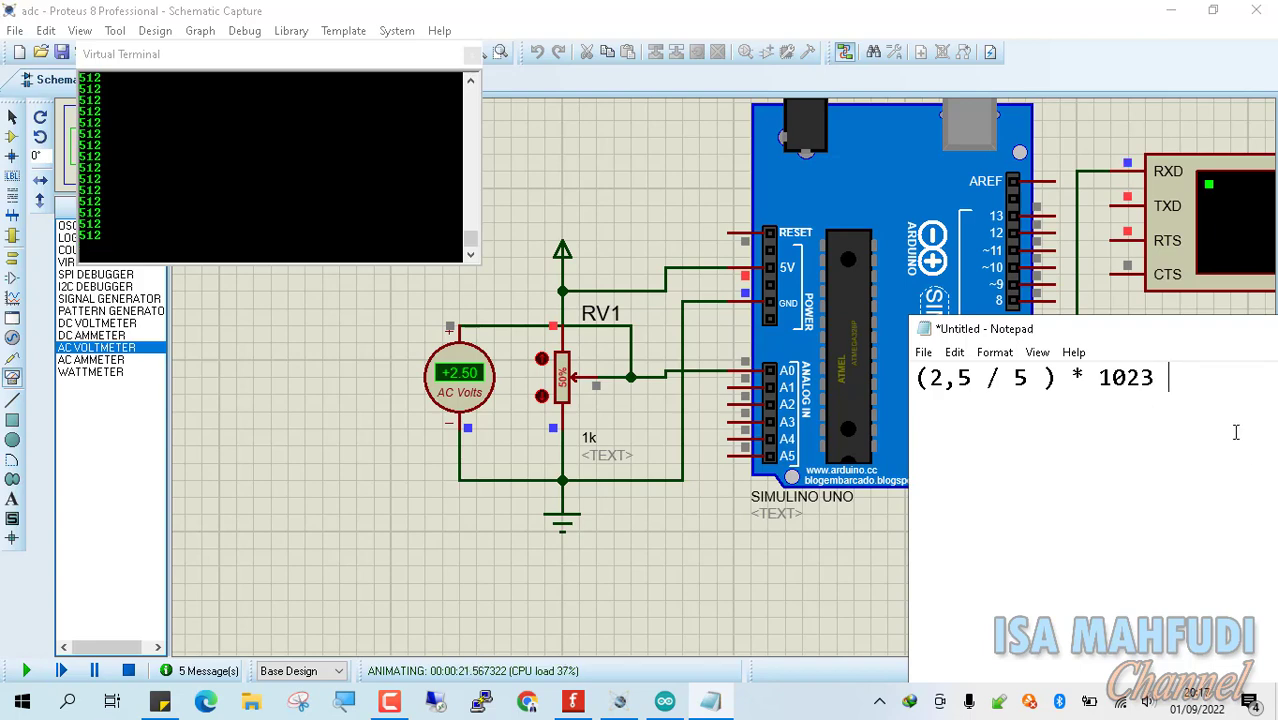
Add a second line reading "2 pangkat 10 (1024 -1)" below the formula
{"action": "key", "text": "Return"}
{"action": "type", "text": "2 pangk"}
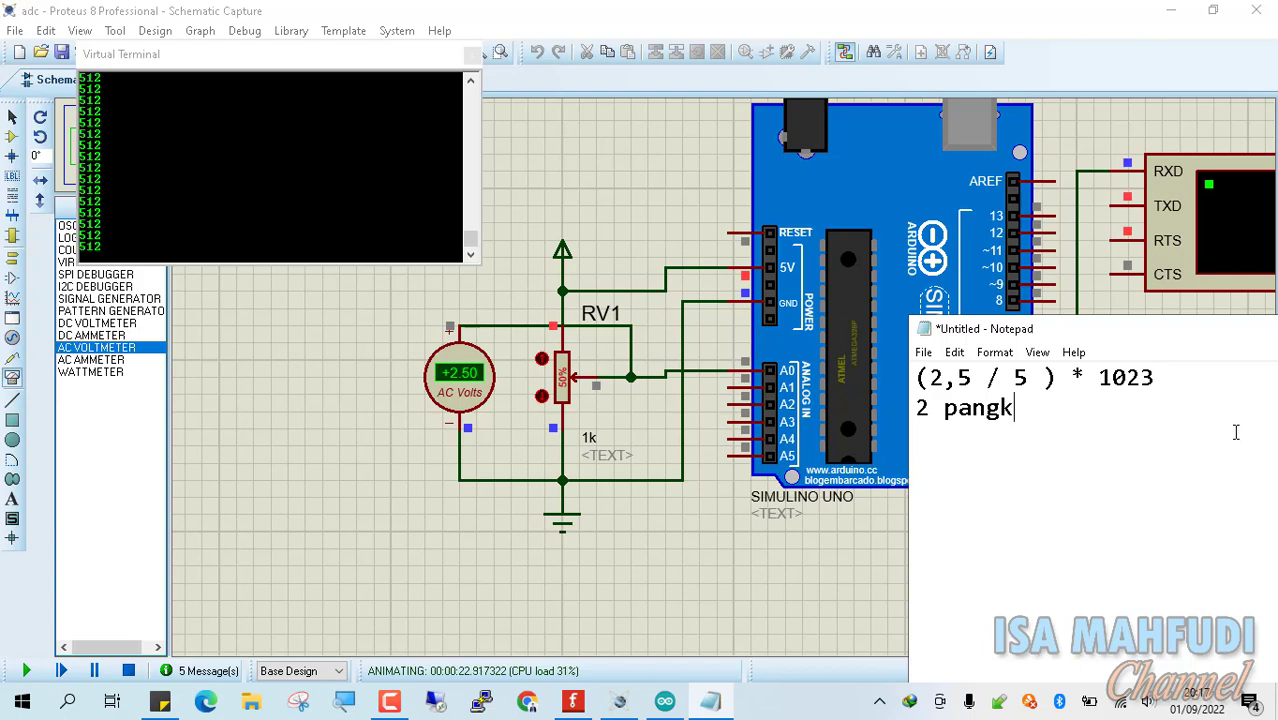
{"action": "type", "text": "at 10"}
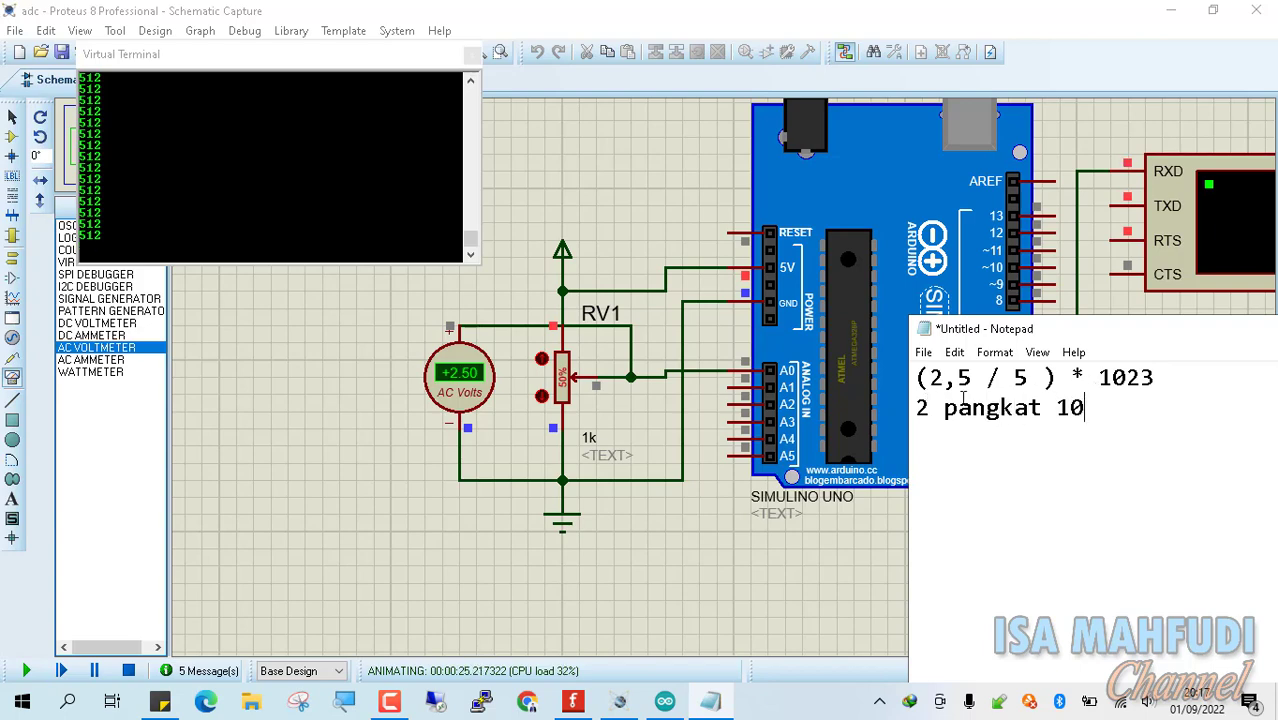
{"action": "double_click", "coordinate": [1142, 378]}
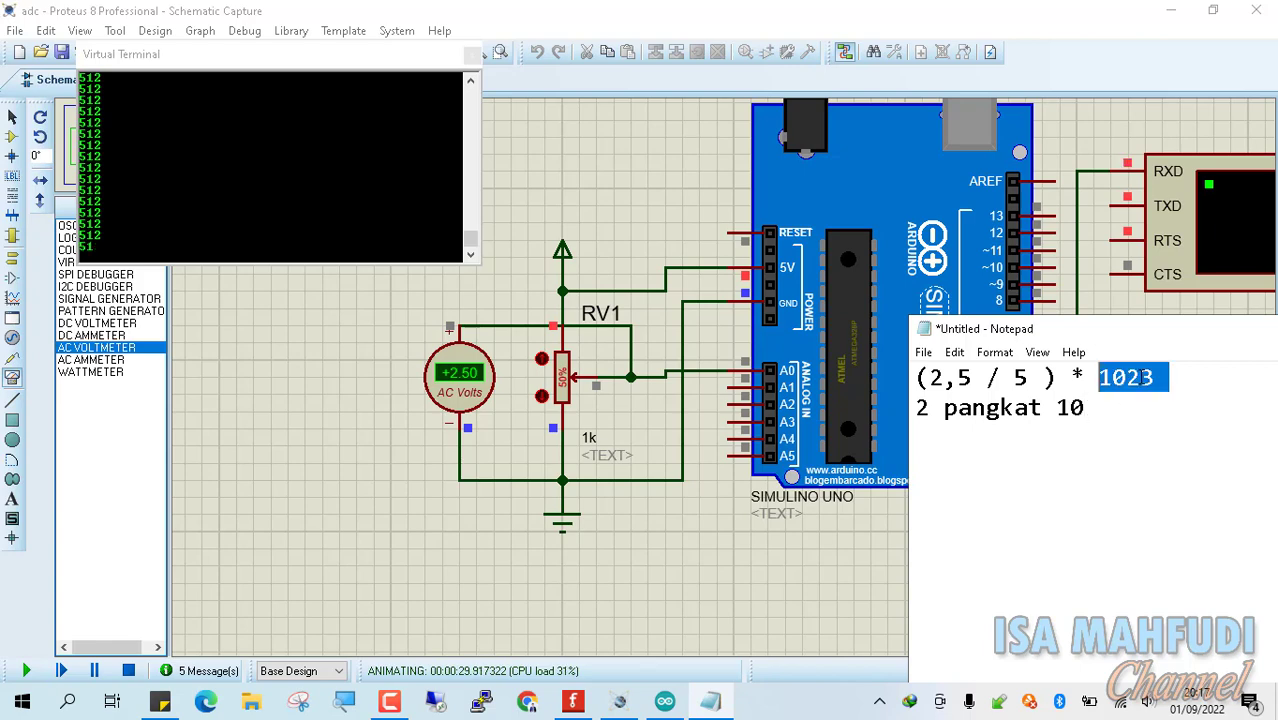
{"action": "left_click", "coordinate": [1180, 377]}
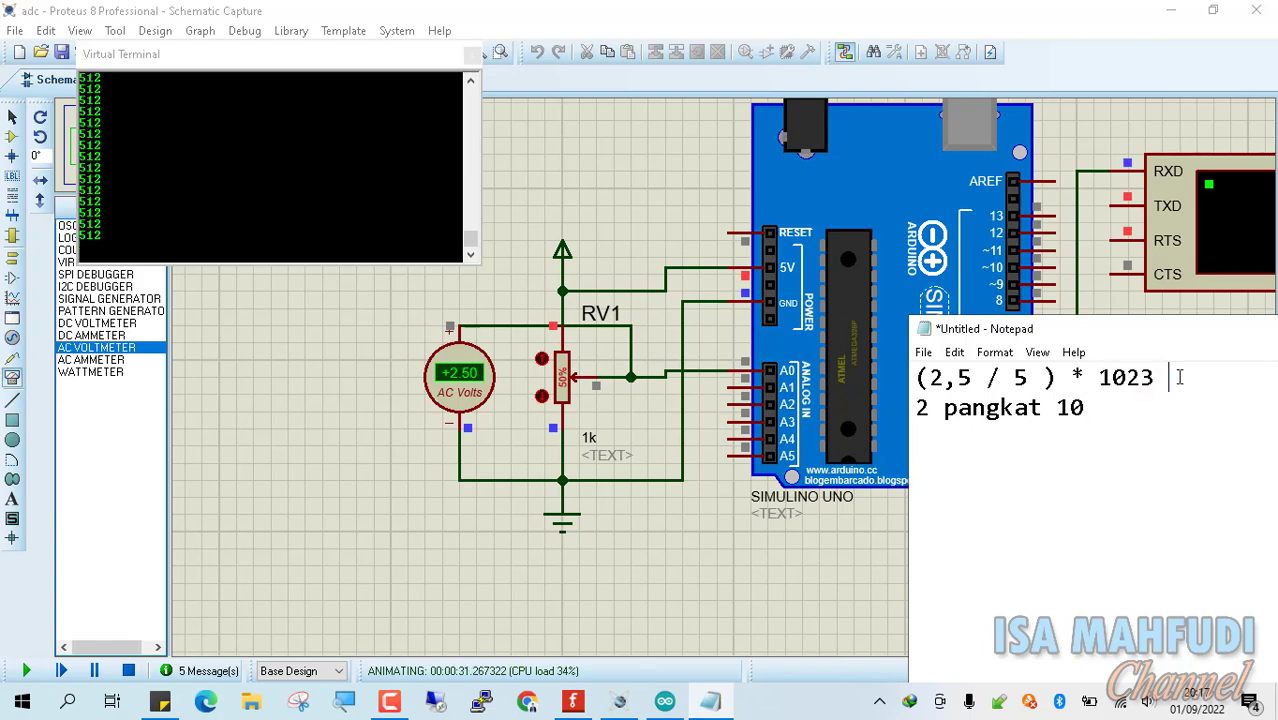
{"action": "left_click", "coordinate": [1167, 407]}
{"action": "type", "text": "()"}
{"action": "key", "text": "Left"}
{"action": "type", "text": "1024 -1"}
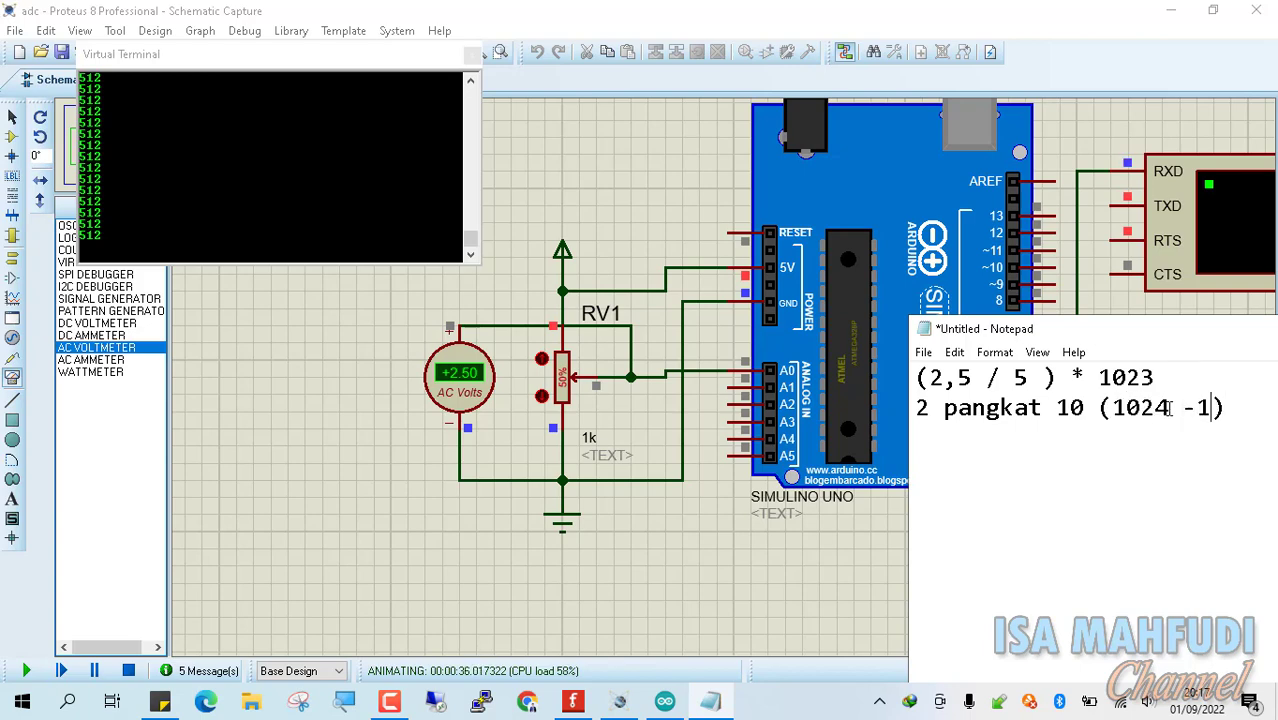
Append "(0s.d.)" to the second line and move the Notepad window so the whole line is in view
{"action": "key", "text": "Right"}
{"action": "key", "text": "Right"}
{"action": "key", "text": "Right"}
{"action": "key", "text": "Right"}
{"action": "key", "text": "Right"}
{"action": "key", "text": "Right"}
{"action": "key", "text": "Right"}
{"action": "key", "text": "Right"}
{"action": "key", "text": "Right"}
{"action": "key", "text": "Right"}
{"action": "type", "text": "()0"}
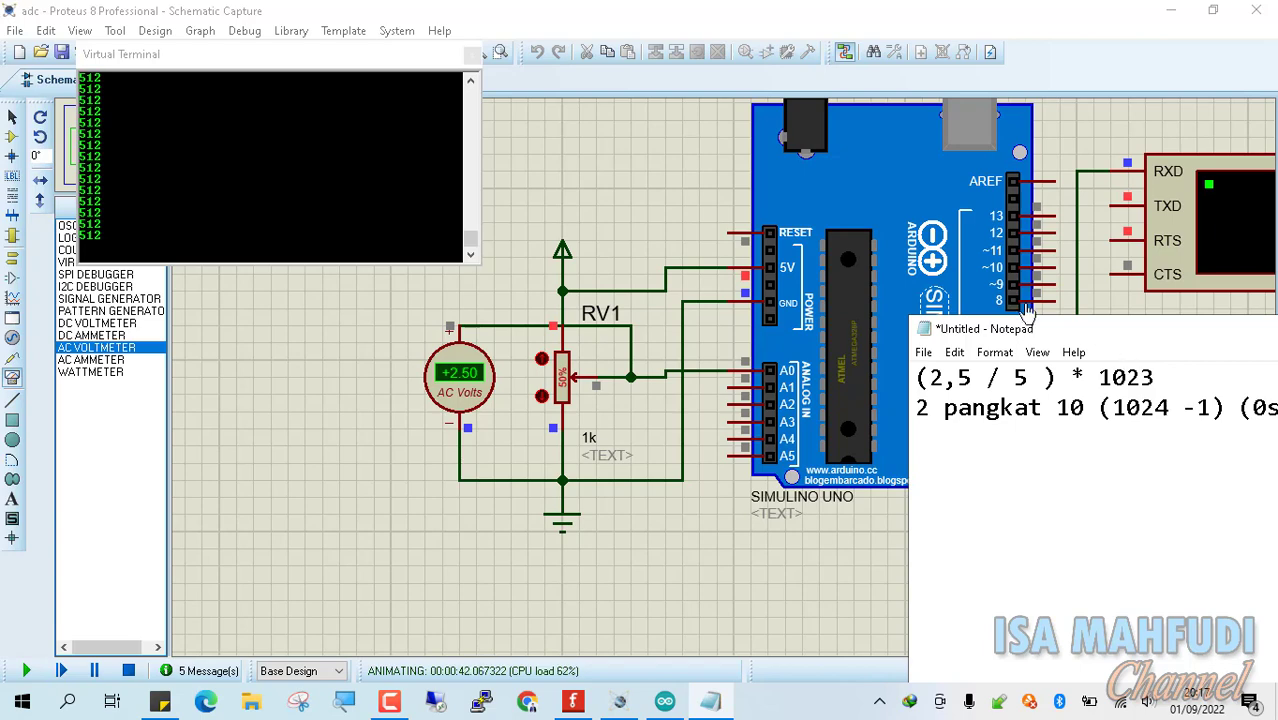
{"action": "left_click_drag", "start_coordinate": [997, 336], "coordinate": [553, 210]}
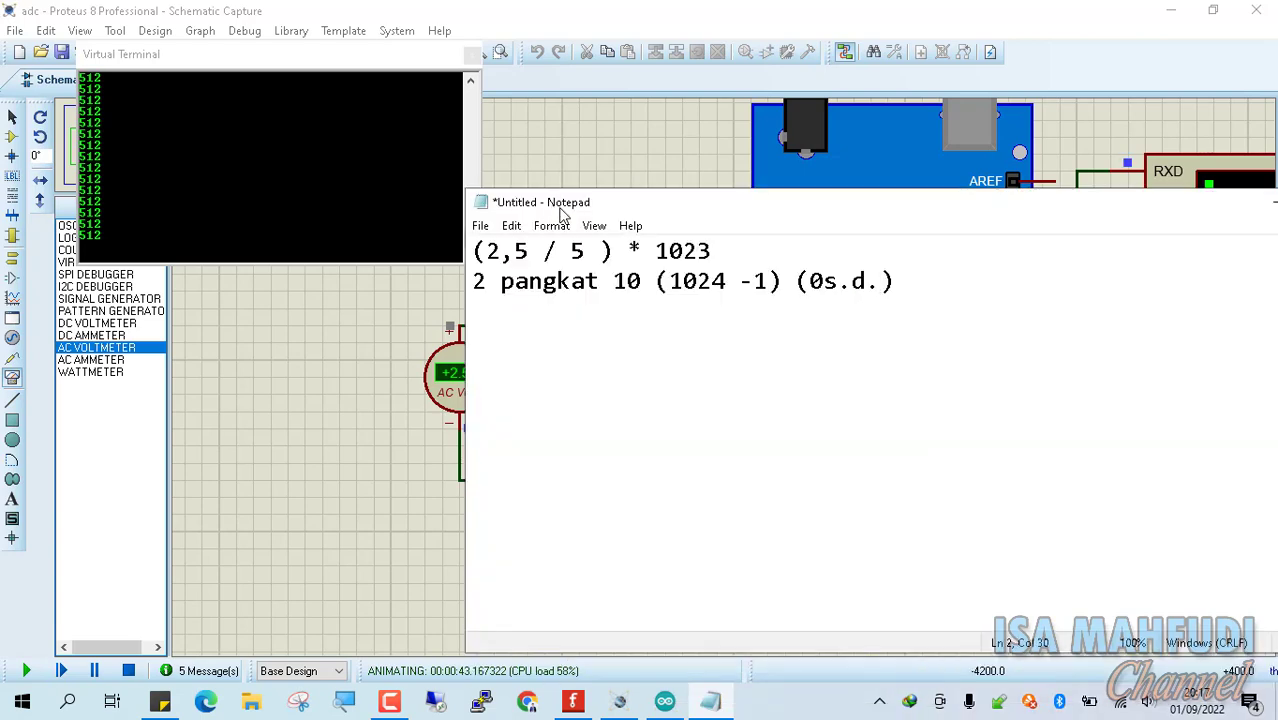
Add a space after the 0 and complete the range in the second parentheses as "(0 s.d. 1023)"
{"action": "key", "text": "Left"}
{"action": "key", "text": "Left"}
{"action": "key", "text": "Left"}
{"action": "key", "text": "Left"}
{"action": "key", "text": "Left"}
{"action": "key", "text": "BackSpace"}
{"action": "key", "text": "Right"}
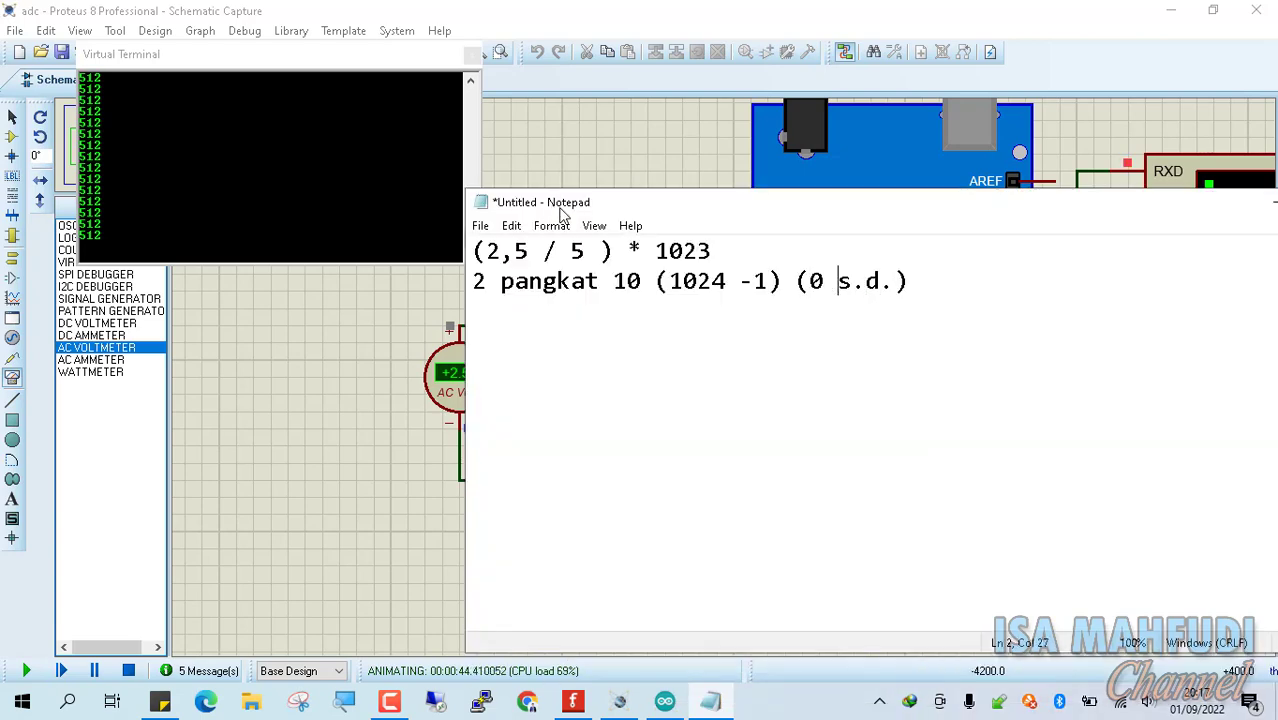
{"action": "key", "text": "Right"}
{"action": "key", "text": "Right"}
{"action": "key", "text": "Right"}
{"action": "key", "text": "Right"}
{"action": "type", "text": "1023"}
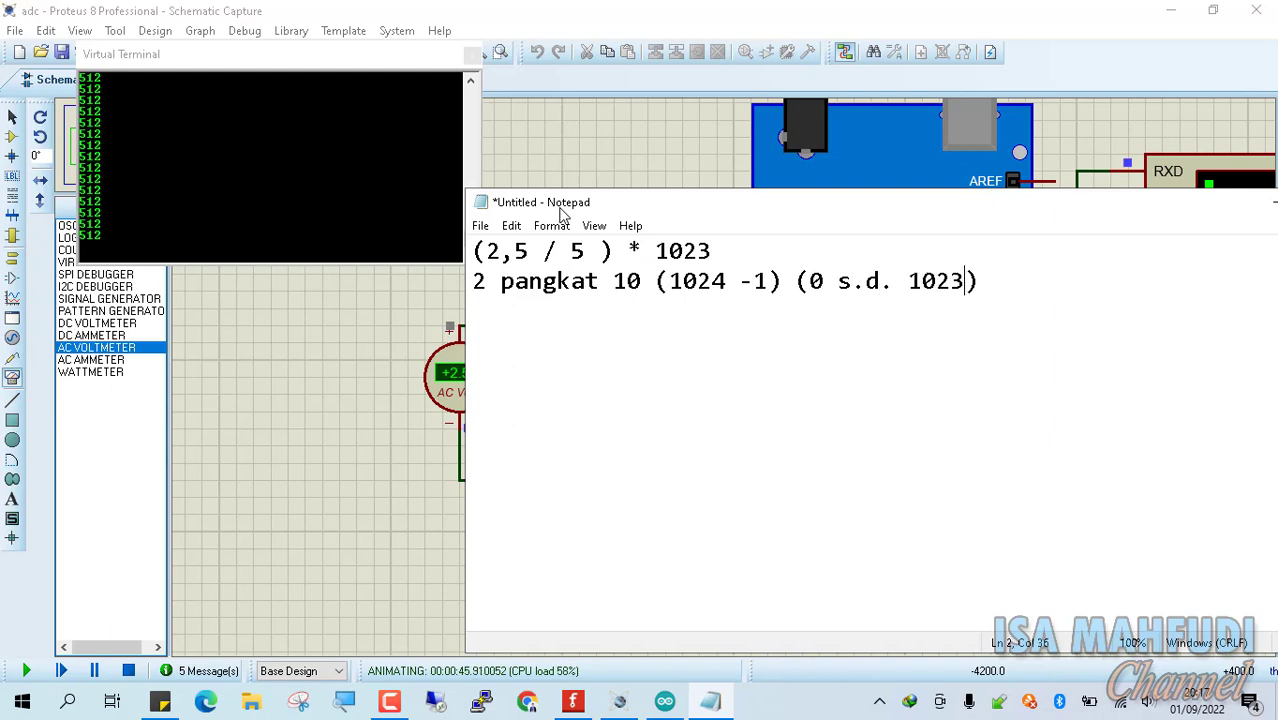
{"action": "key", "text": "Left"}
{"action": "key", "text": "Left"}
{"action": "key", "text": "Left"}
{"action": "key", "text": "Left"}
{"action": "key", "text": "Left"}
{"action": "key", "text": "Left"}
{"action": "key", "text": "Left"}
{"action": "key", "text": "Left"}
{"action": "key", "text": "Left"}
{"action": "key", "text": "Left"}
{"action": "key", "text": "Left"}
{"action": "key", "text": "shift+Right"}
{"action": "type", "text": "1"}
{"action": "key", "text": "Left"}
{"action": "key", "text": "Left"}
{"action": "key", "text": "Left"}
{"action": "key", "text": "Left"}
{"action": "key", "text": "Left"}
{"action": "key", "text": "Left"}
{"action": "key", "text": "Left"}
{"action": "key", "text": "Left"}
{"action": "key", "text": "Left"}
{"action": "key", "text": "Left"}
{"action": "key", "text": "Left"}
{"action": "key", "text": "Left"}
{"action": "key", "text": "Left"}
{"action": "key", "text": "shift+Right"}
{"action": "key", "text": "Right"}
{"action": "key", "text": "shift+Right"}
{"action": "type", "text": "0"}
{"action": "left_click_drag", "start_coordinate": [767, 281], "coordinate": [742, 281]}
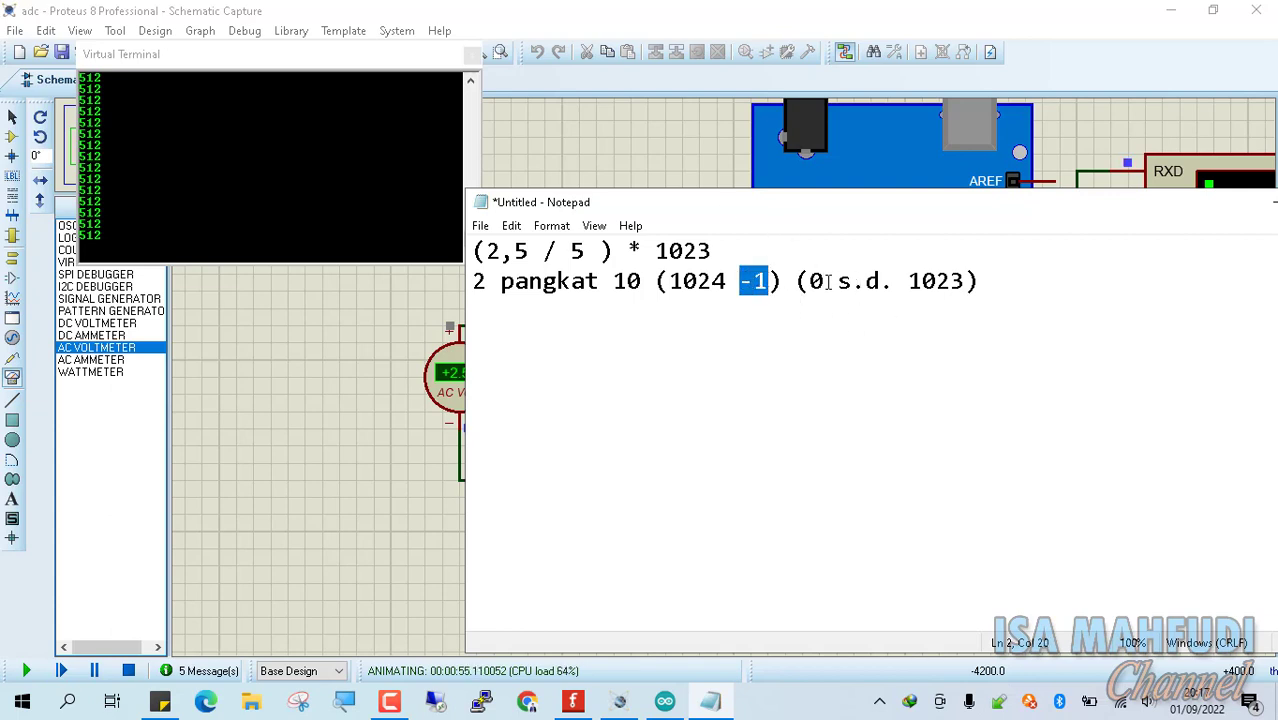
Extend the first parentheses to "(1024 -1 = 1023)" and shift the Notepad window to uncover the voltmeter
{"action": "left_click", "coordinate": [783, 282]}
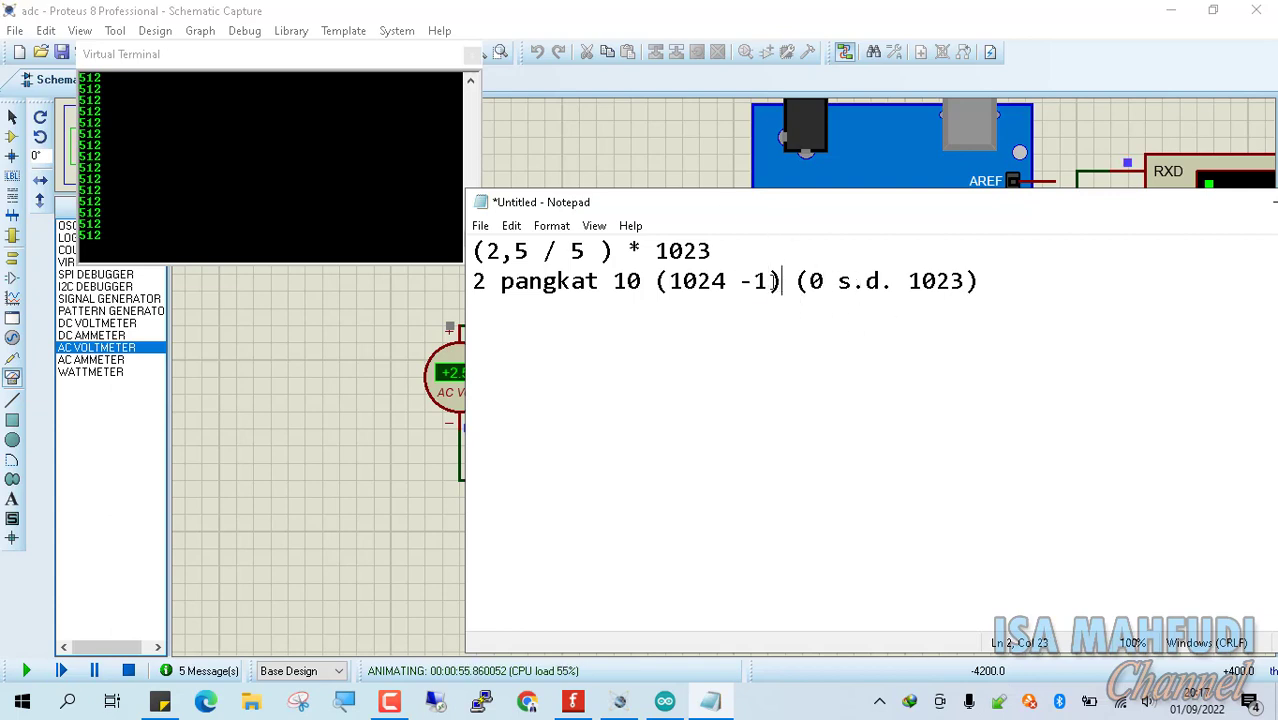
{"action": "left_click", "coordinate": [771, 281]}
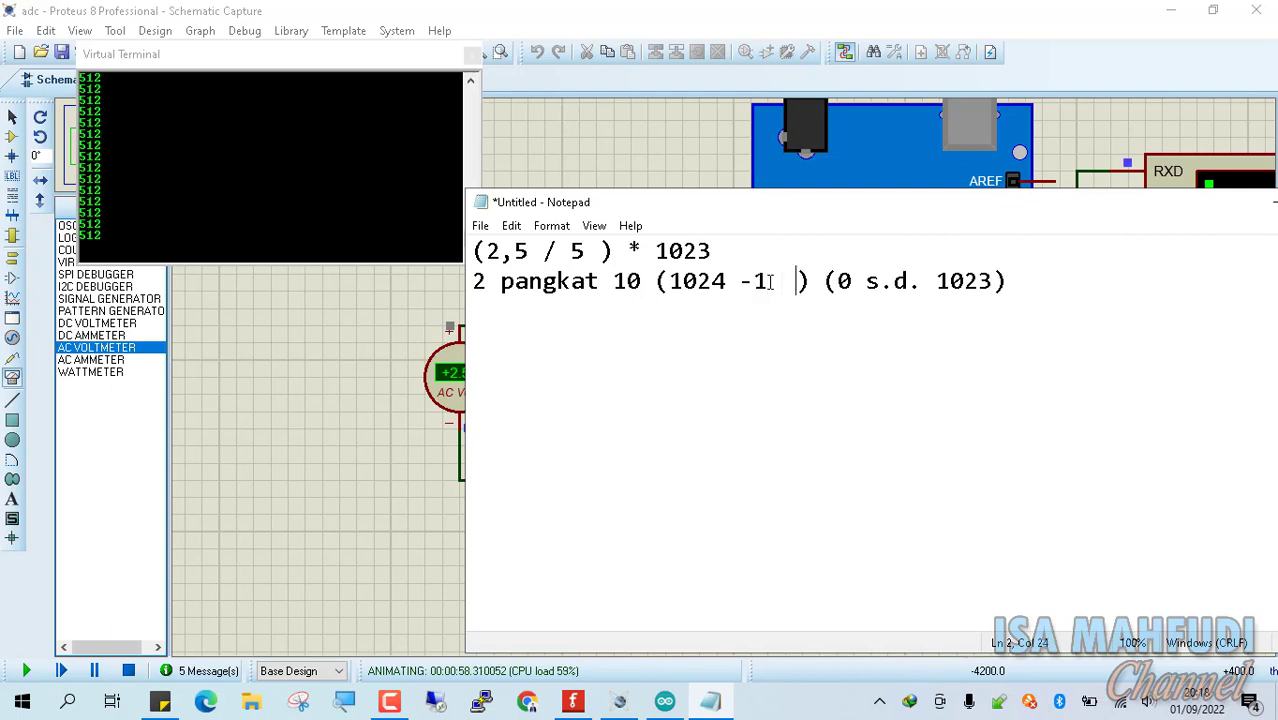
{"action": "type", "text": "= 1023"}
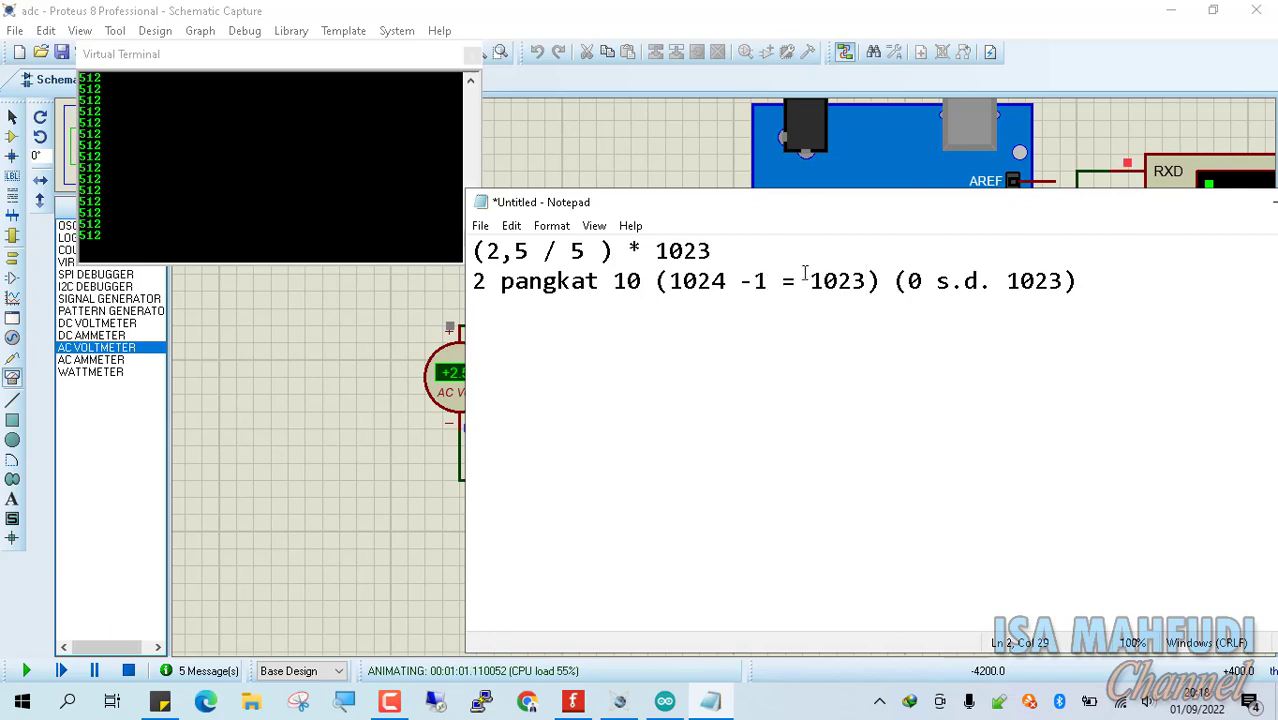
{"action": "left_click_drag", "start_coordinate": [763, 209], "coordinate": [790, 188]}
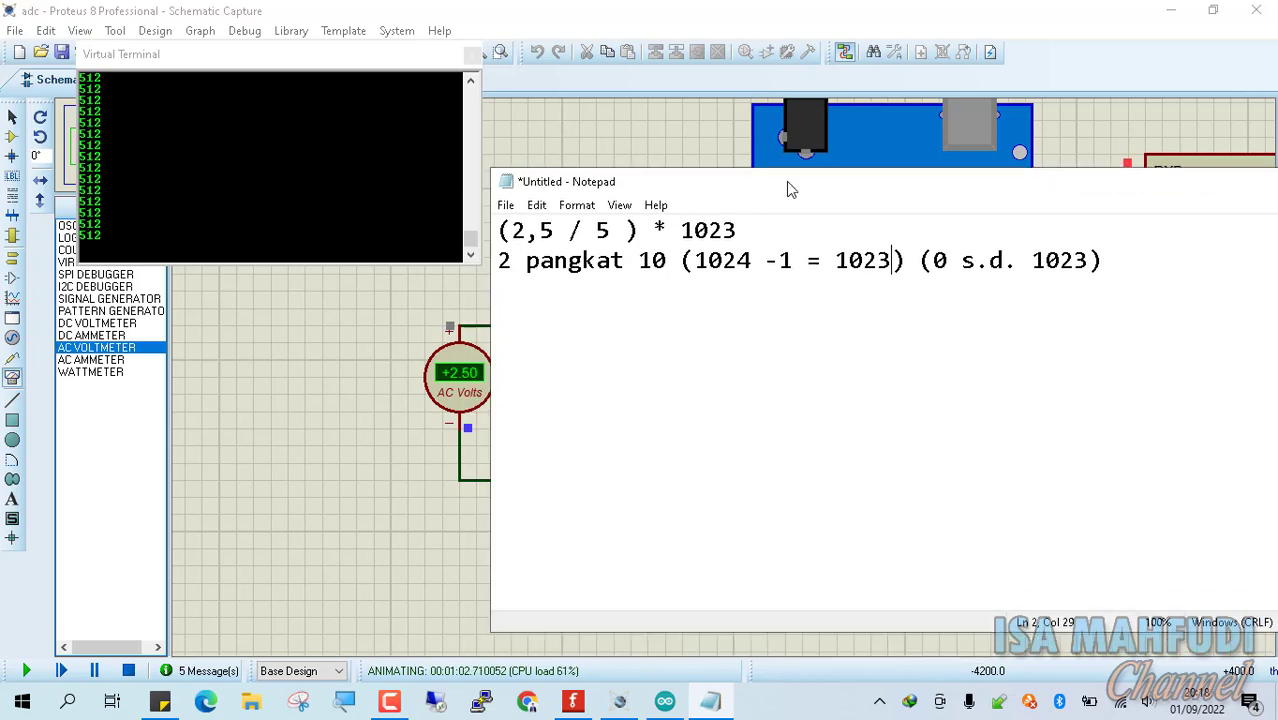
Find and open the Windows Calculator over the Notepad document
{"action": "key", "text": "super"}
{"action": "type", "text": "calc"}
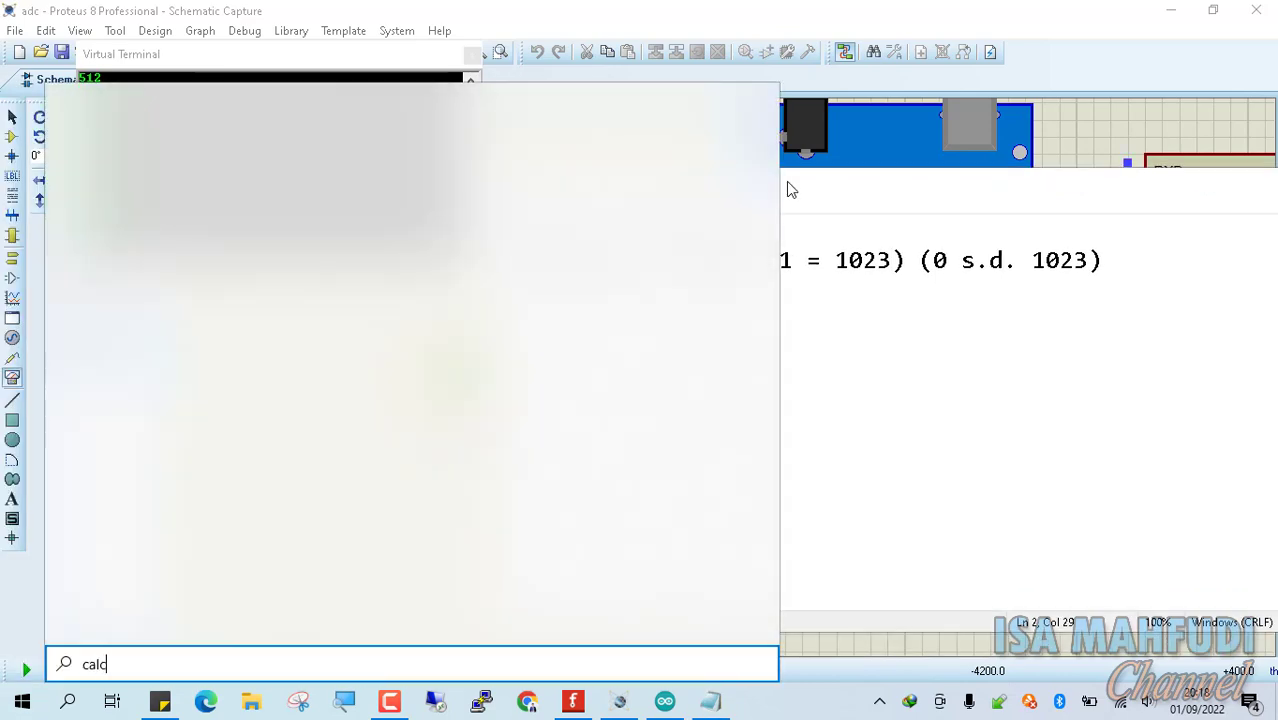
{"action": "type", "text": "ula"}
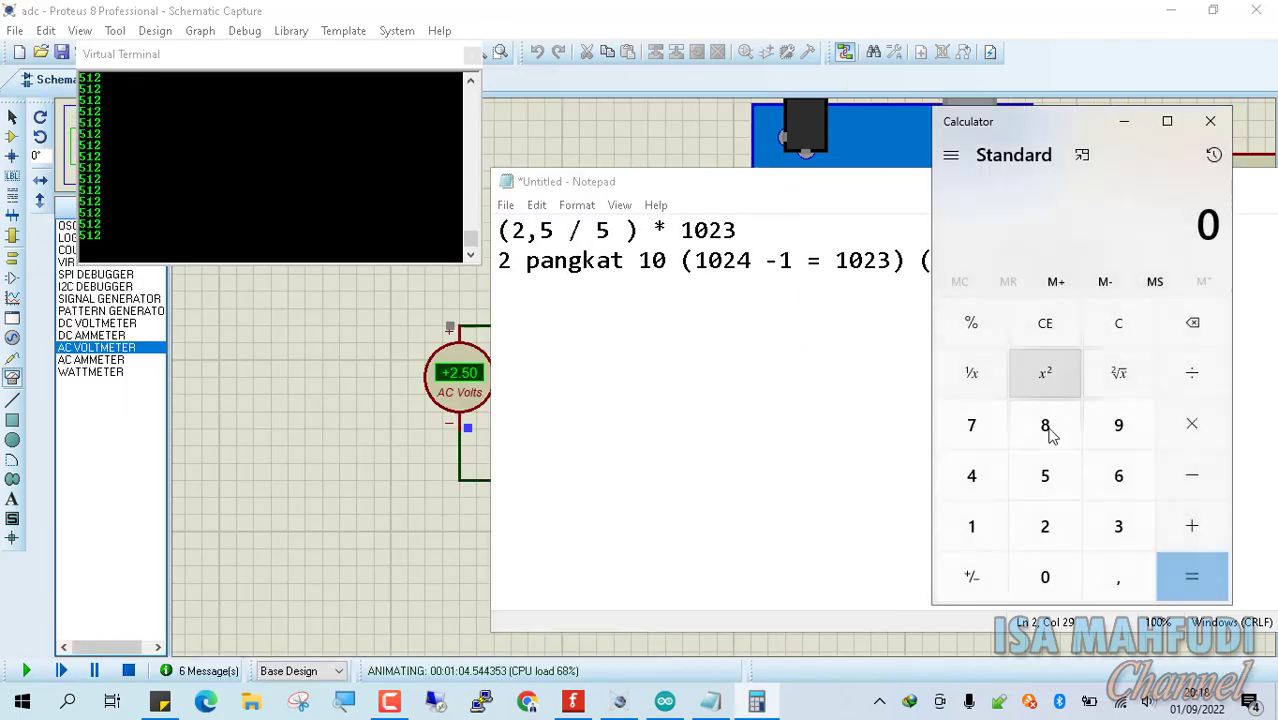
Calculate 2,5 divided by 5 and multiply the quotient by 1023 in the Calculator
{"action": "type", "text": "2"}
{"action": "left_click", "coordinate": [1100, 568]}
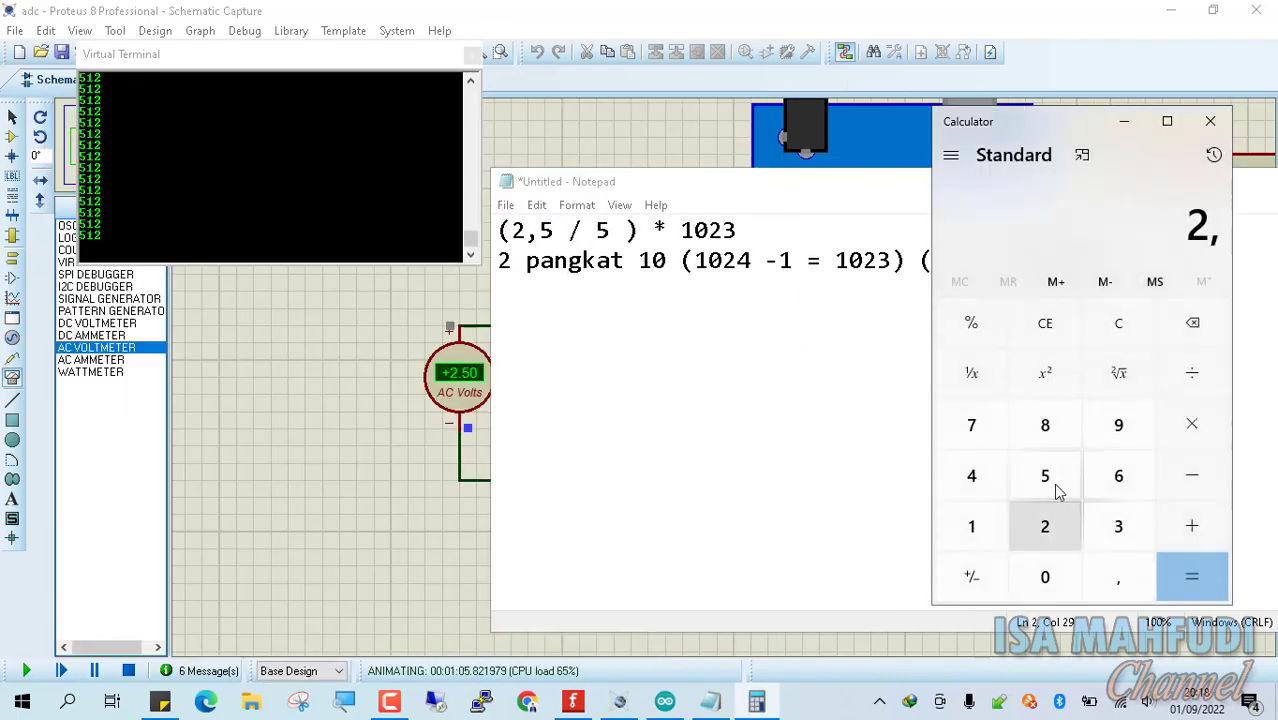
{"action": "left_click", "coordinate": [1050, 480]}
{"action": "left_click", "coordinate": [1191, 373]}
{"action": "left_click", "coordinate": [1045, 480]}
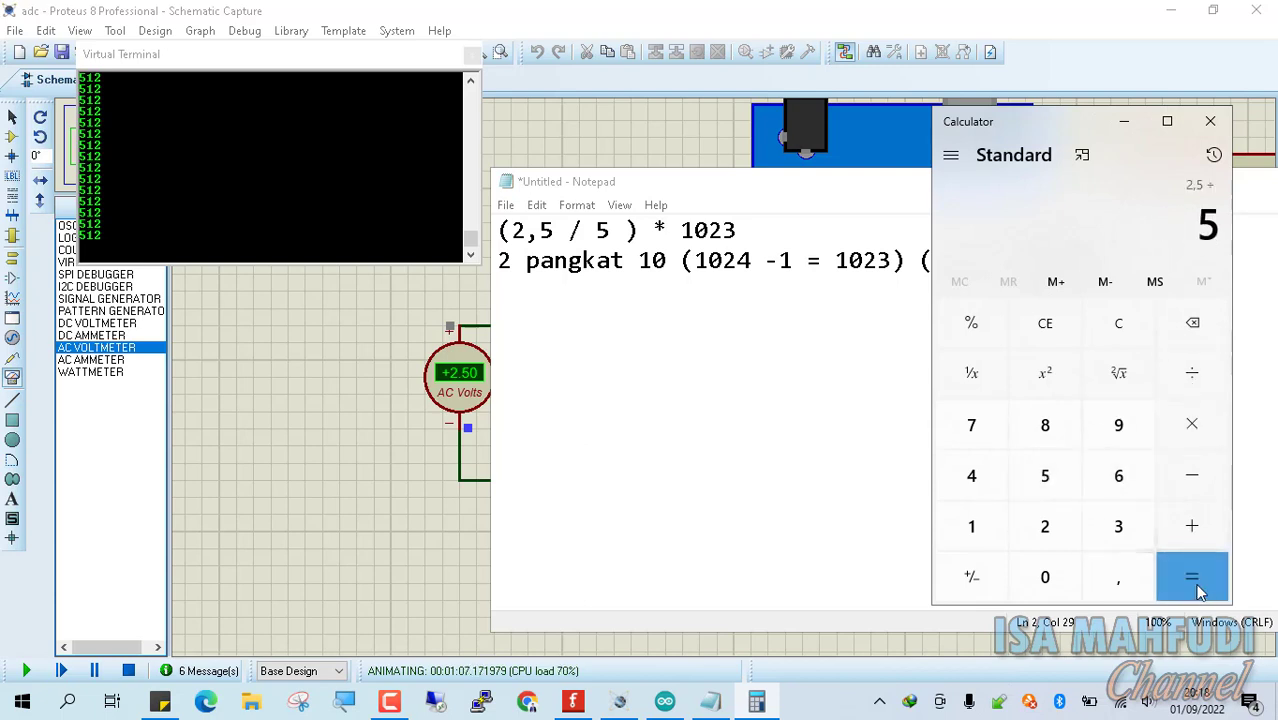
{"action": "left_click", "coordinate": [1192, 580]}
{"action": "left_click", "coordinate": [1192, 426]}
{"action": "left_click", "coordinate": [971, 526]}
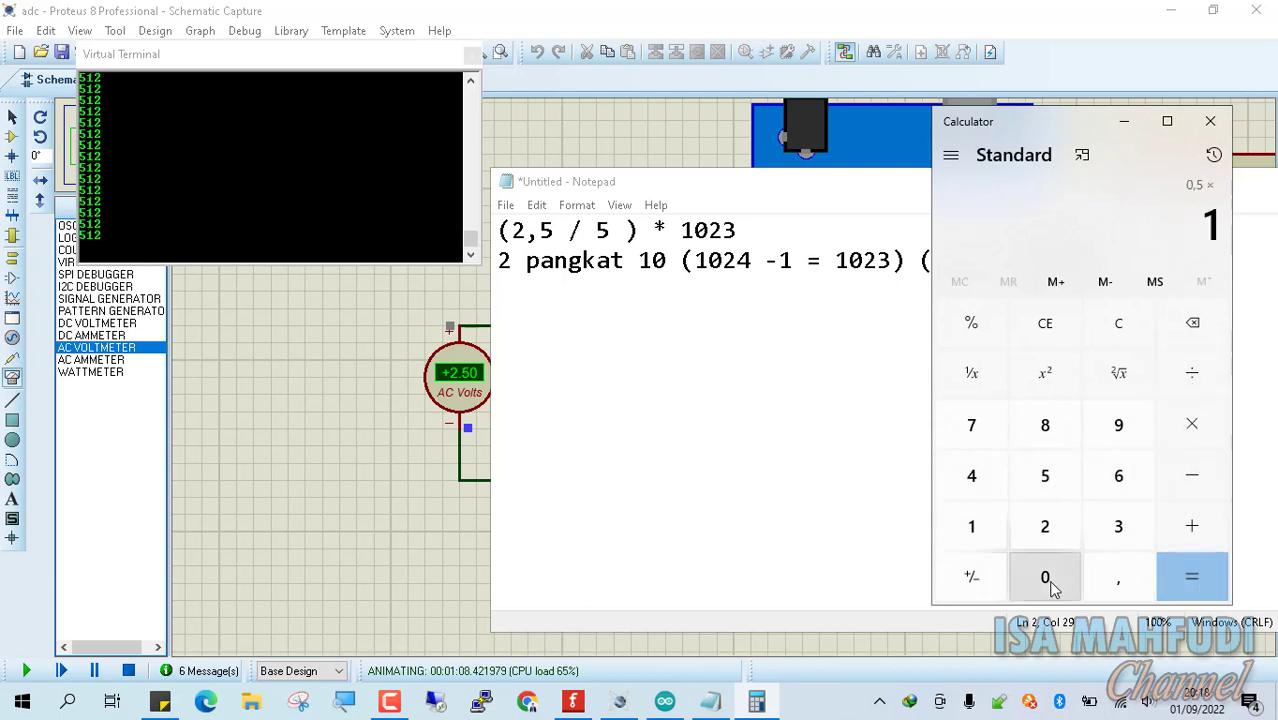
{"action": "left_click", "coordinate": [1045, 577]}
{"action": "left_click", "coordinate": [1045, 526]}
{"action": "left_click", "coordinate": [1118, 526]}
{"action": "left_click", "coordinate": [1195, 584]}
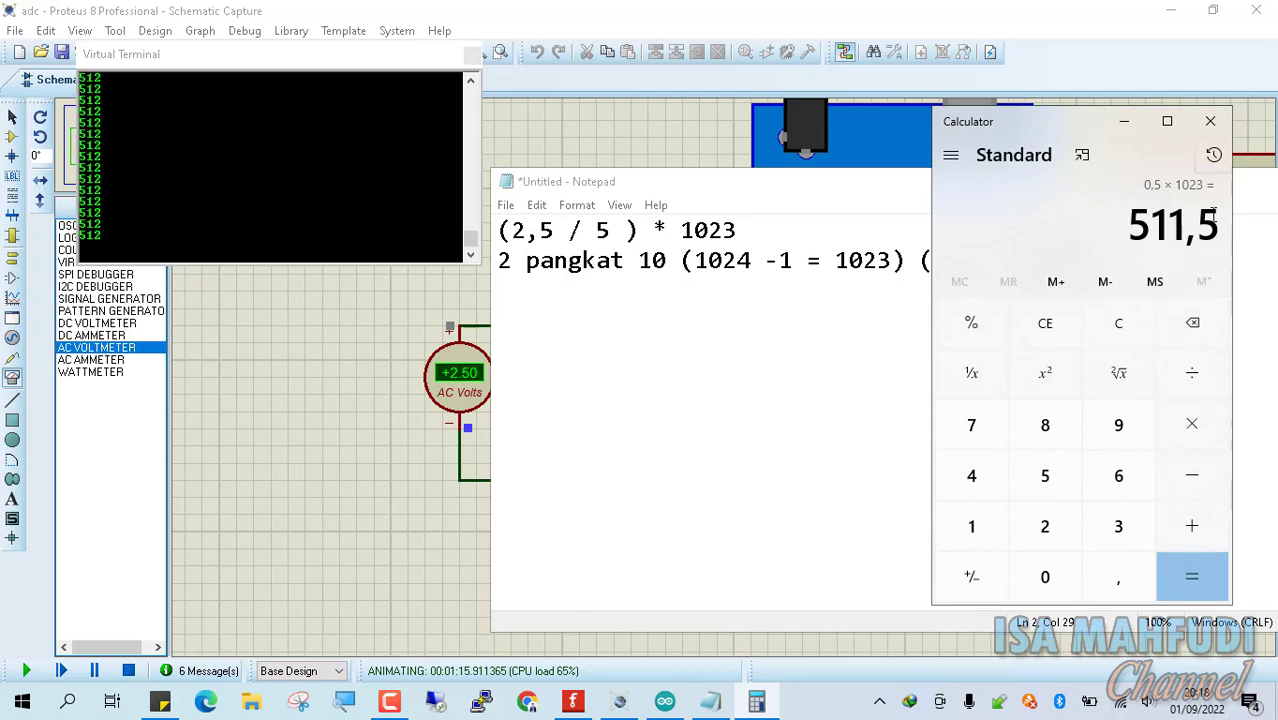
Return to the Proteus schematic, set potentiometer RV1 to 40% and restart the simulation
{"action": "left_click", "coordinate": [862, 370]}
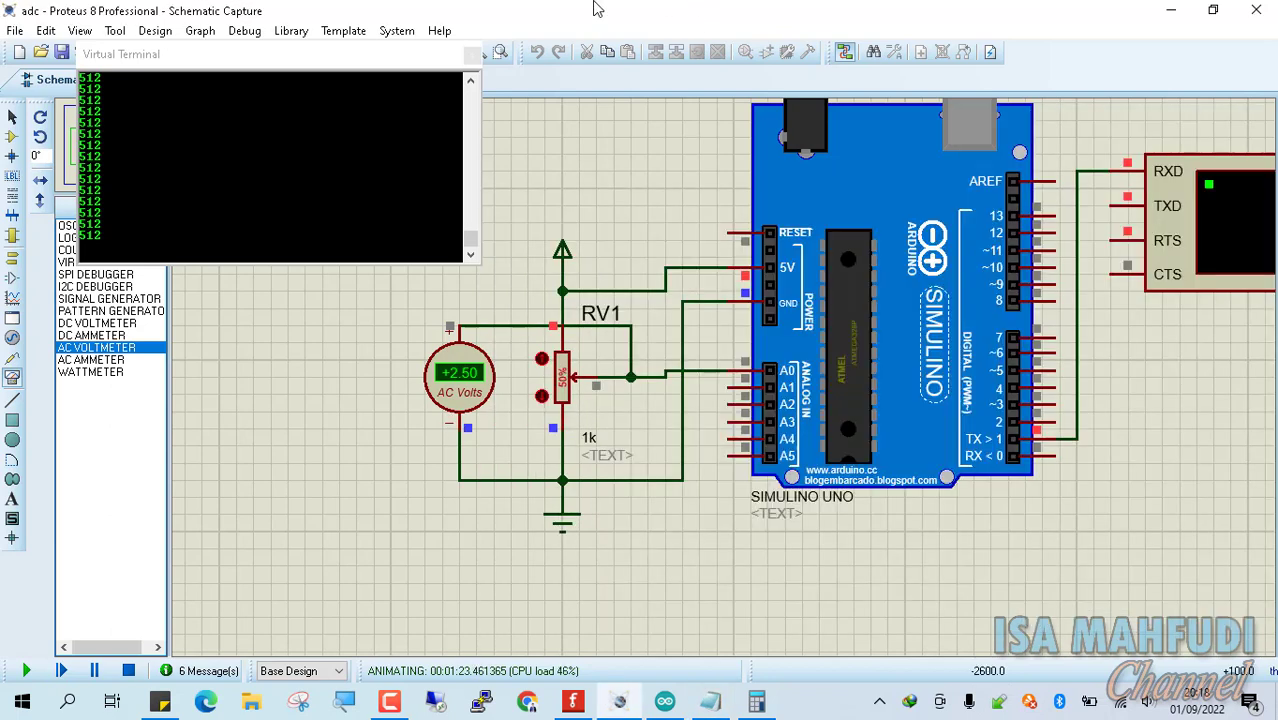
{"action": "left_click", "coordinate": [598, 8]}
{"action": "left_click", "coordinate": [541, 396]}
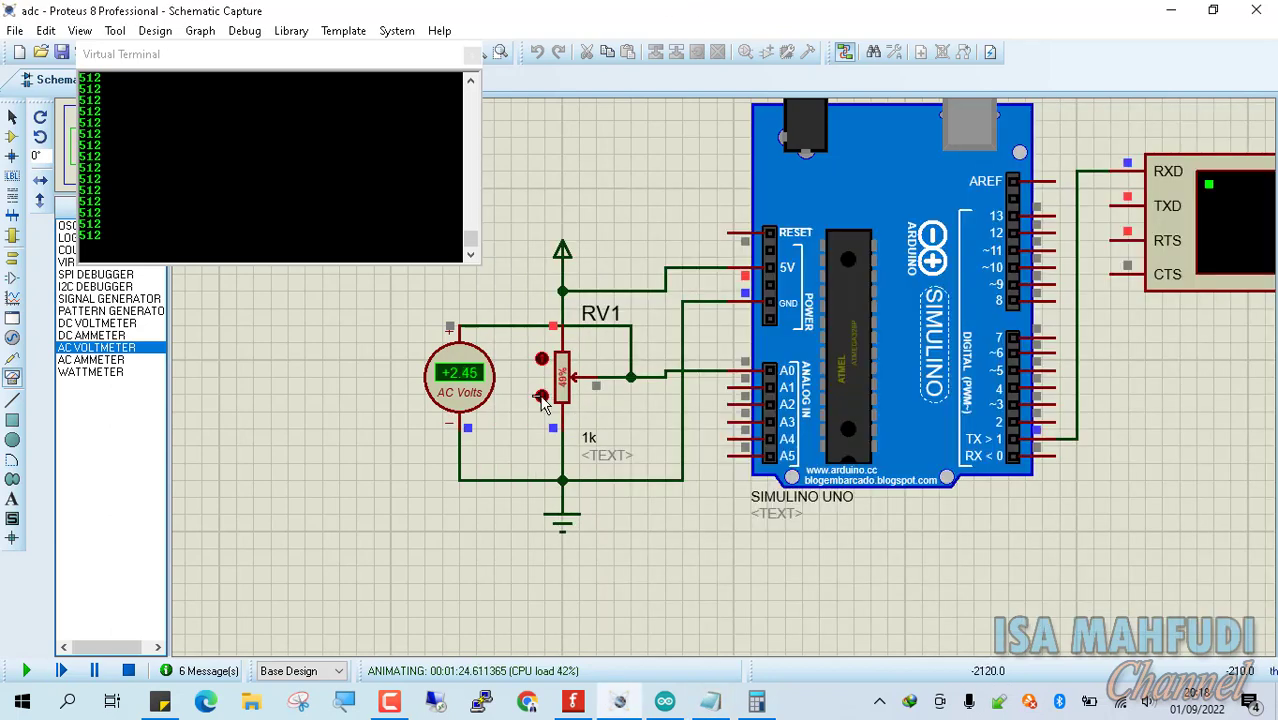
{"action": "left_click", "coordinate": [541, 396]}
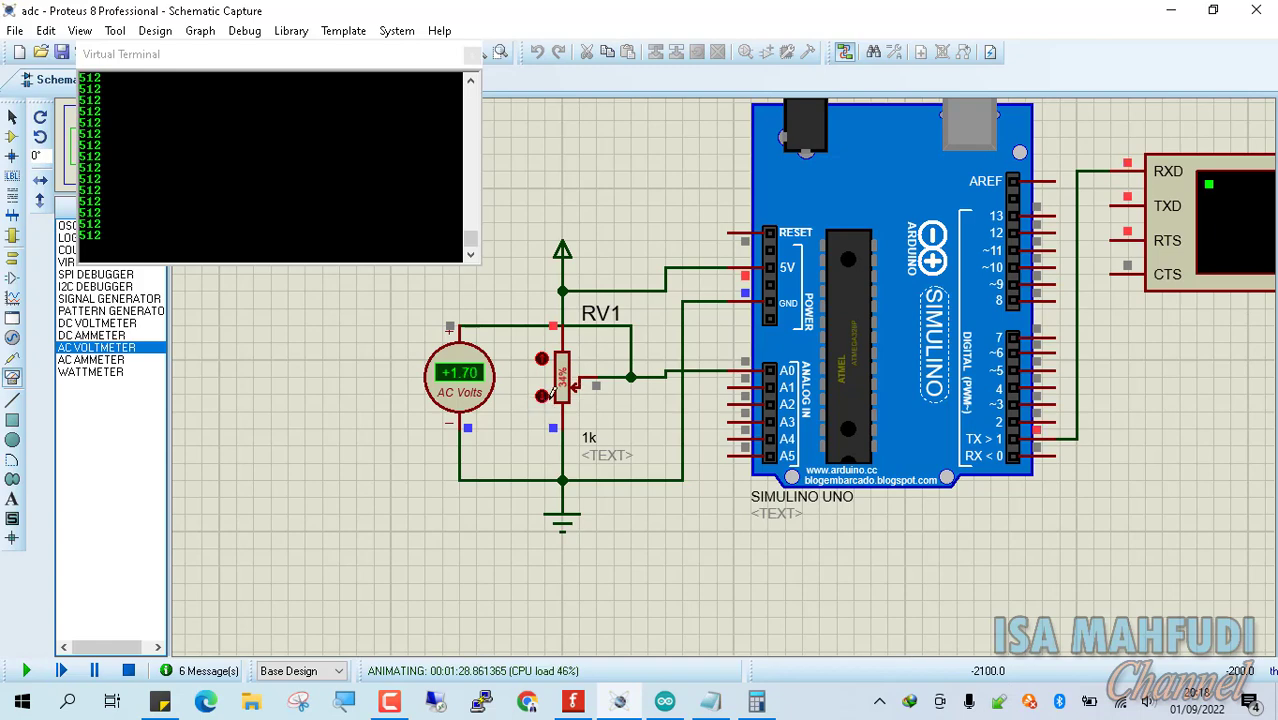
{"action": "left_click", "coordinate": [541, 358]}
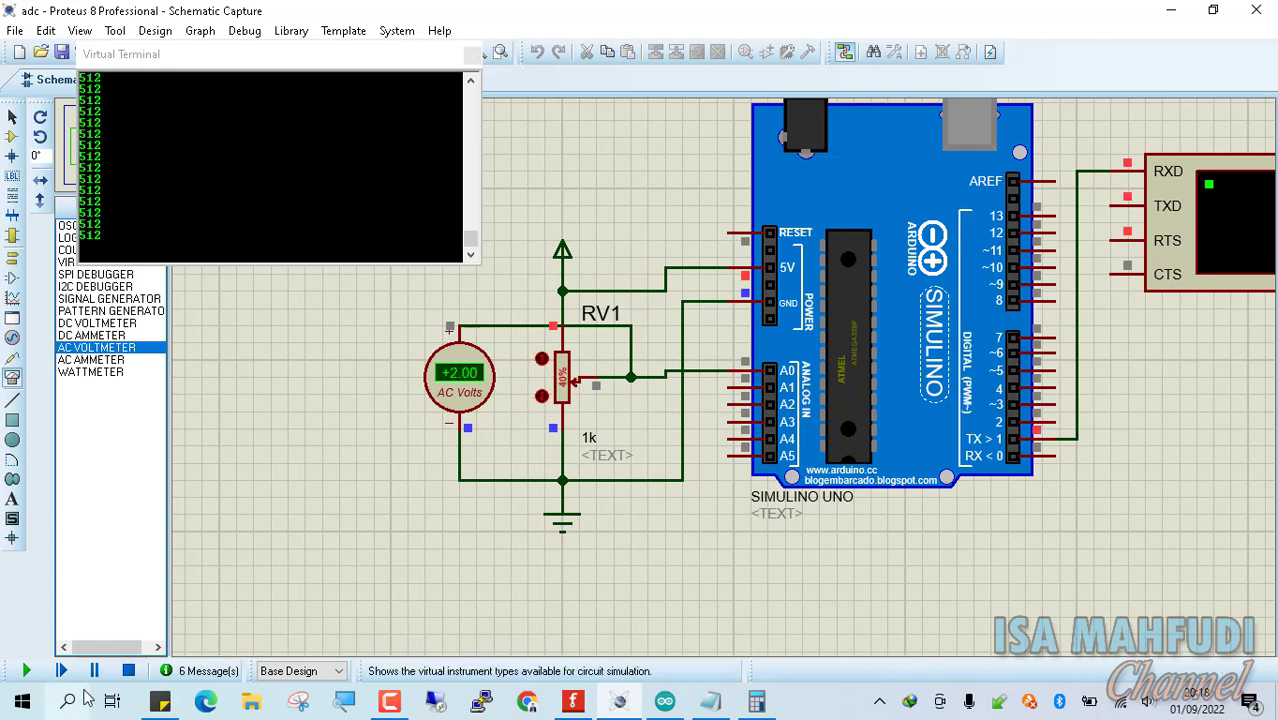
{"action": "left_click", "coordinate": [134, 672]}
{"action": "left_click", "coordinate": [28, 672]}
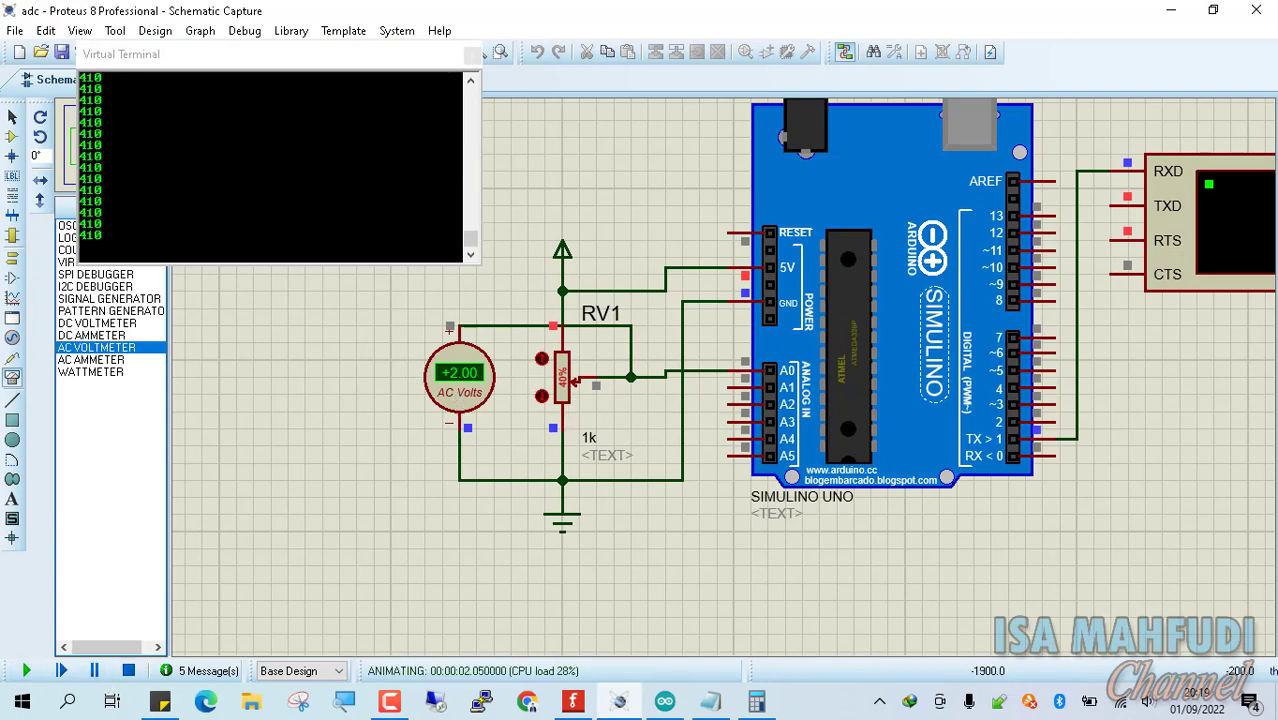
Raise potentiometer RV1 a few percent during the simulation and bring it back to 40%
{"action": "left_click", "coordinate": [541, 358]}
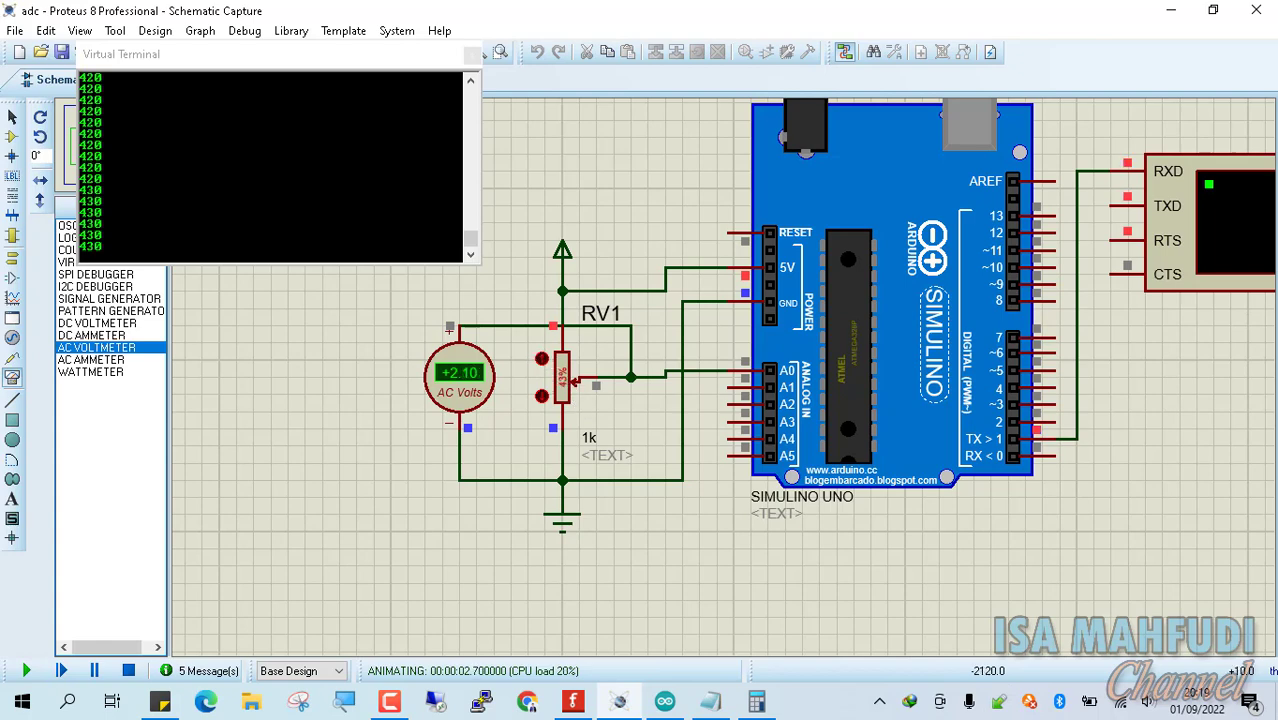
{"action": "left_click", "coordinate": [541, 396]}
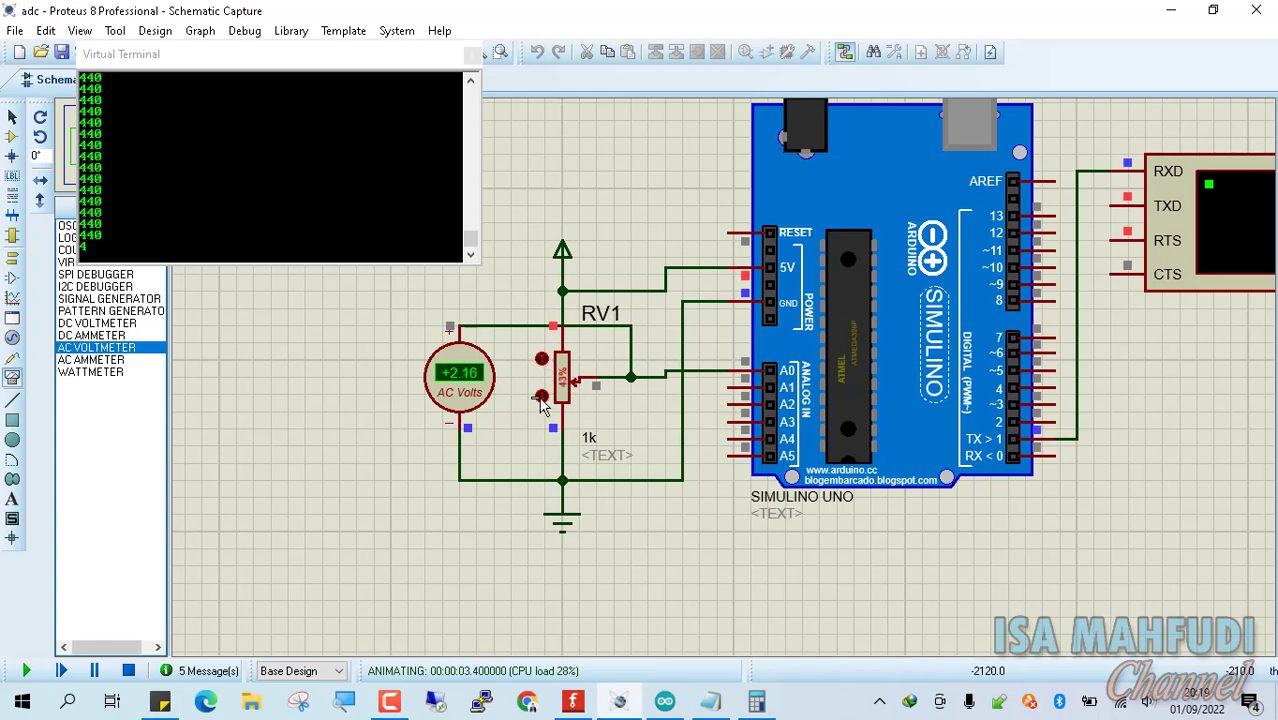
{"action": "left_click", "coordinate": [541, 396]}
{"action": "left_click", "coordinate": [541, 396]}
{"action": "left_click", "coordinate": [541, 396]}
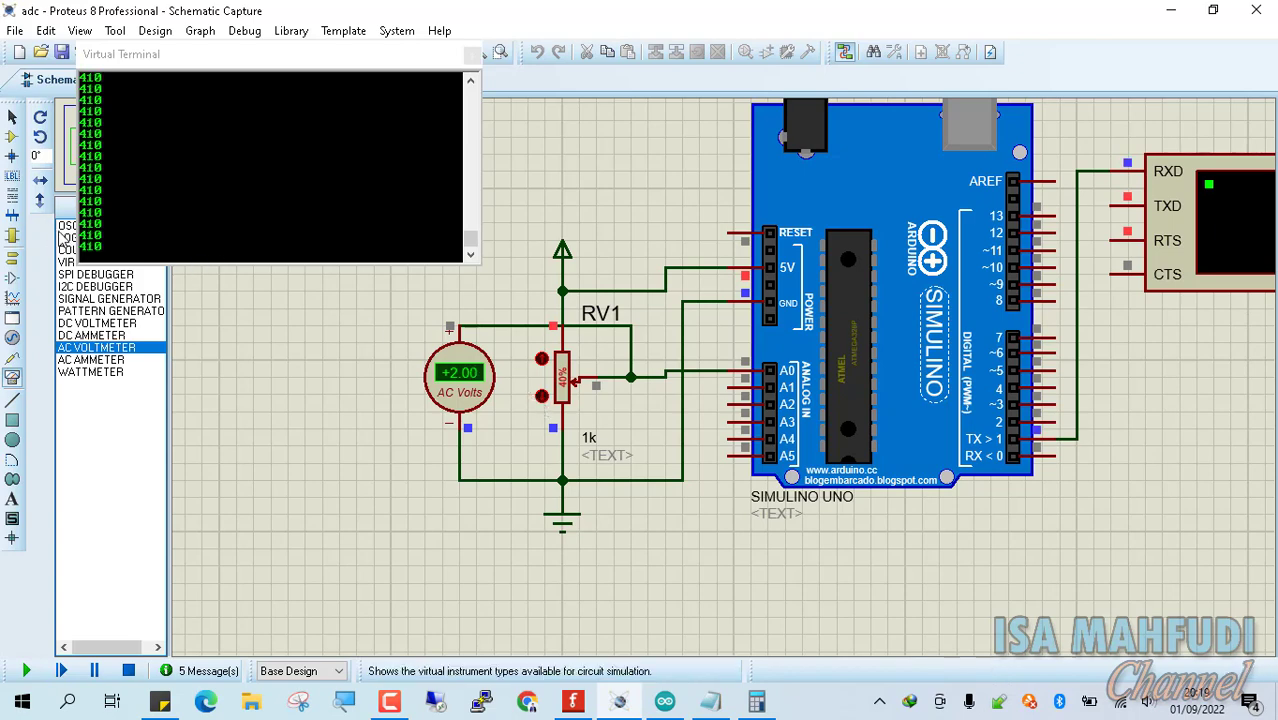
Clear the Calculator, divide 2 by 5 and multiply the quotient by 1023
{"action": "left_click", "coordinate": [756, 703]}
{"action": "left_click", "coordinate": [1147, 323]}
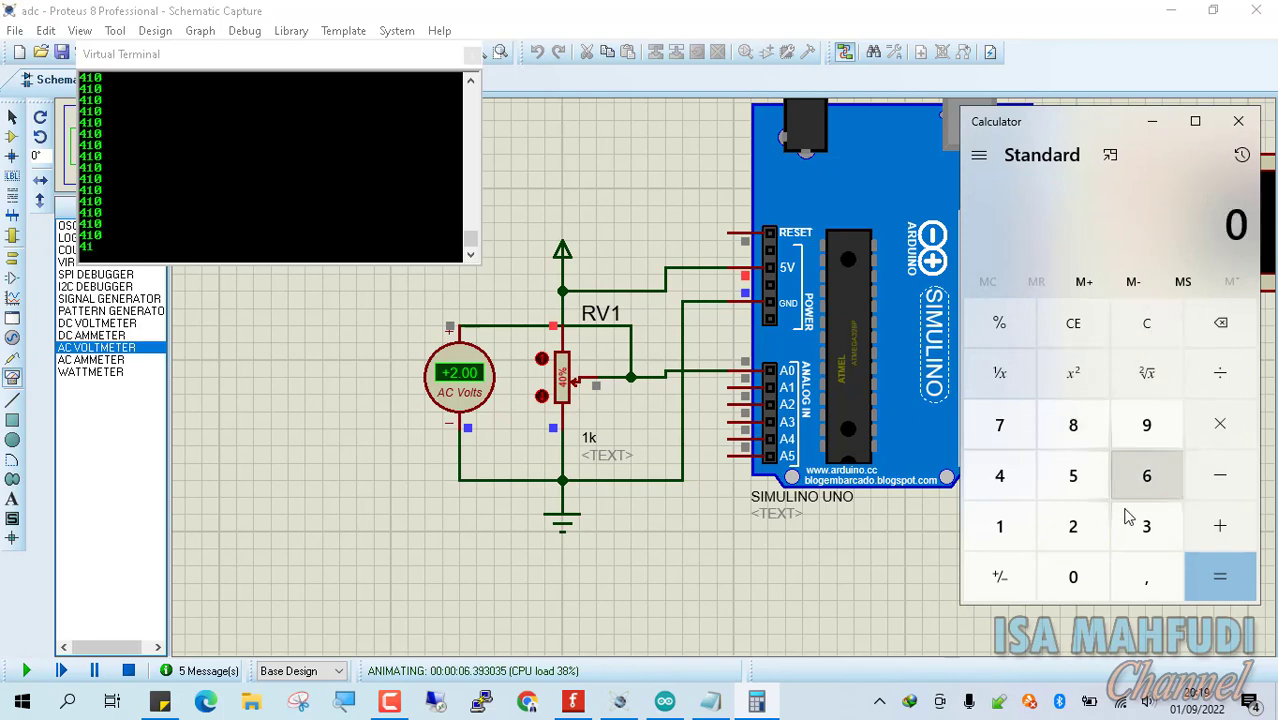
{"action": "left_click", "coordinate": [1073, 526]}
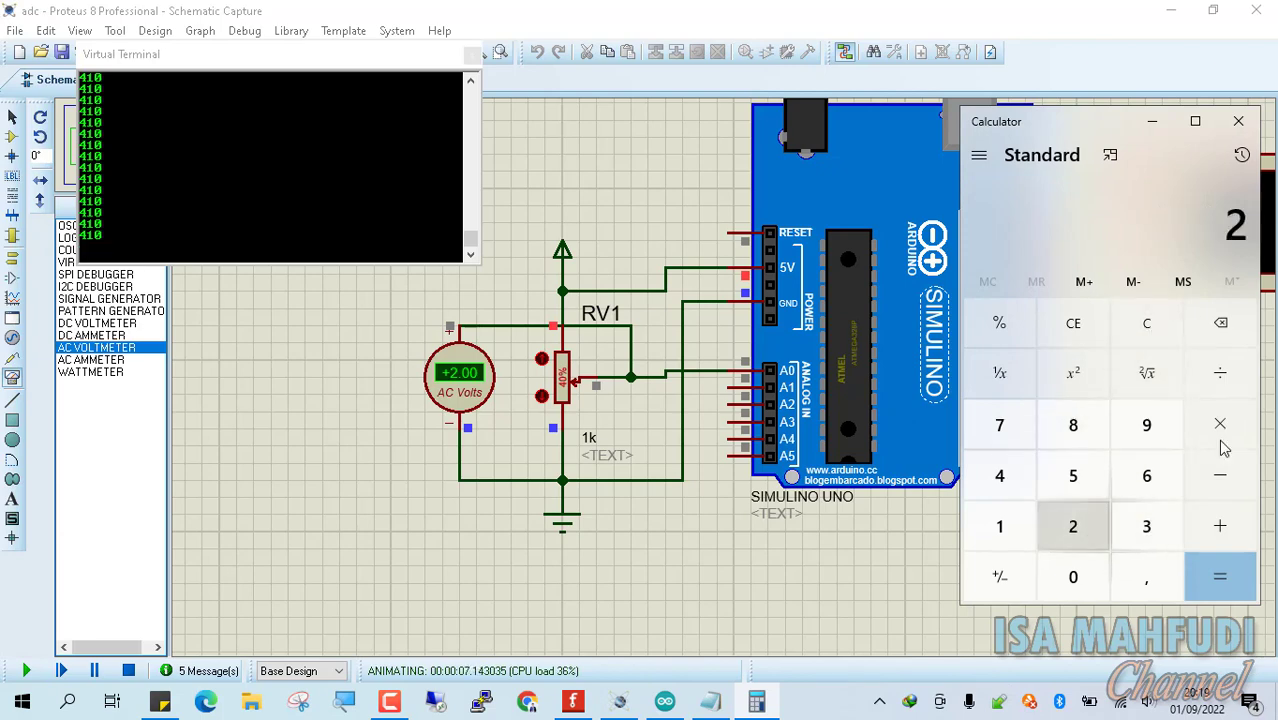
{"action": "left_click", "coordinate": [1220, 373]}
{"action": "left_click", "coordinate": [1073, 476]}
{"action": "left_click", "coordinate": [1220, 577]}
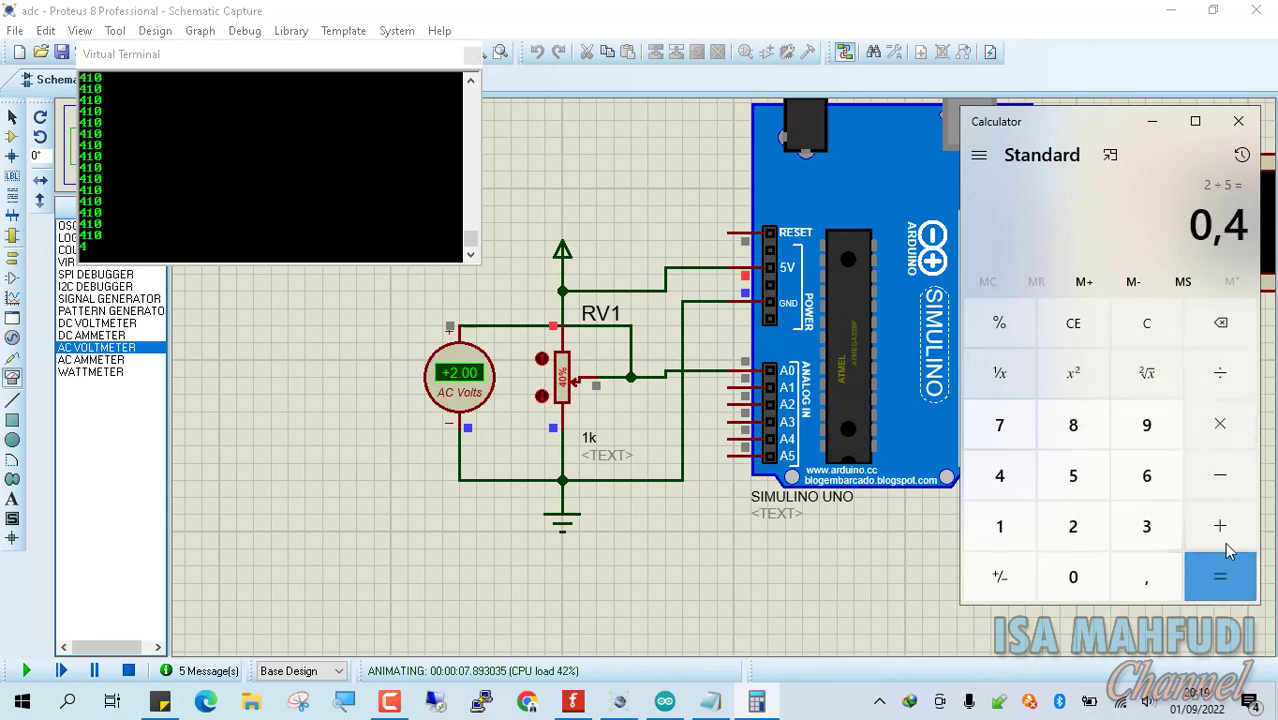
{"action": "left_click", "coordinate": [1232, 437]}
{"action": "left_click", "coordinate": [999, 526]}
{"action": "left_click", "coordinate": [1073, 577]}
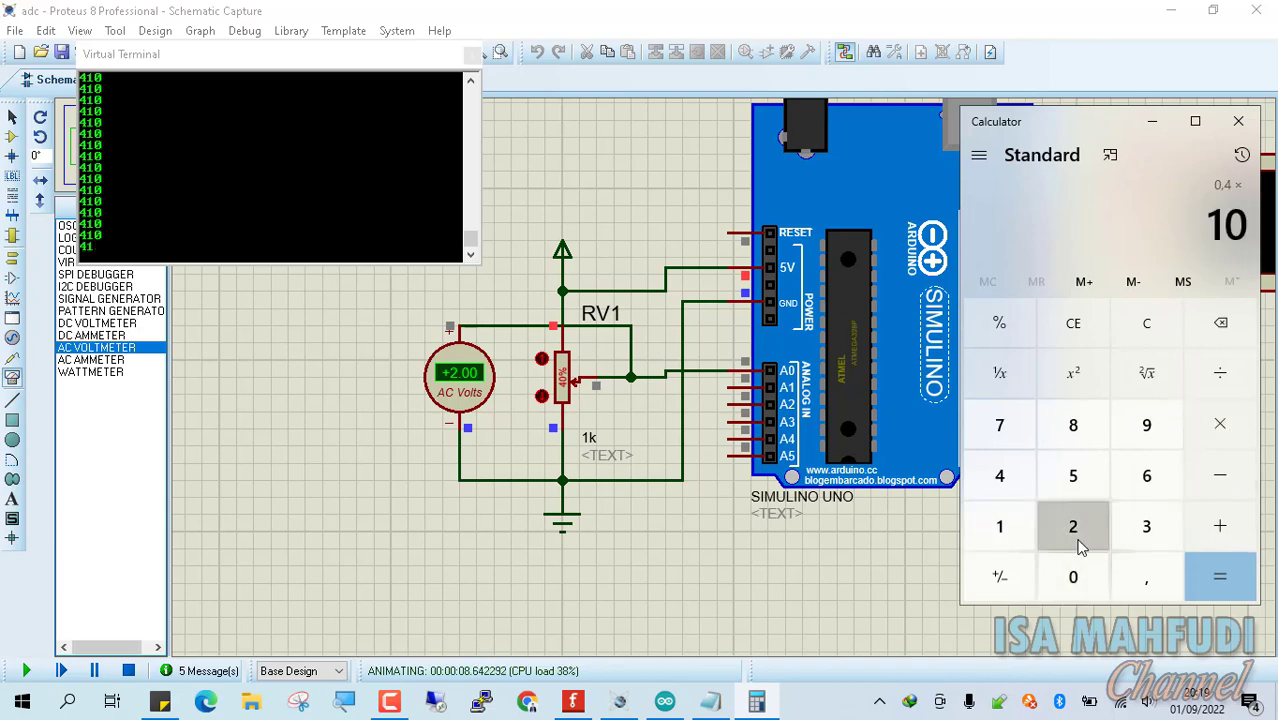
{"action": "left_click", "coordinate": [1073, 526]}
{"action": "left_click", "coordinate": [1155, 538]}
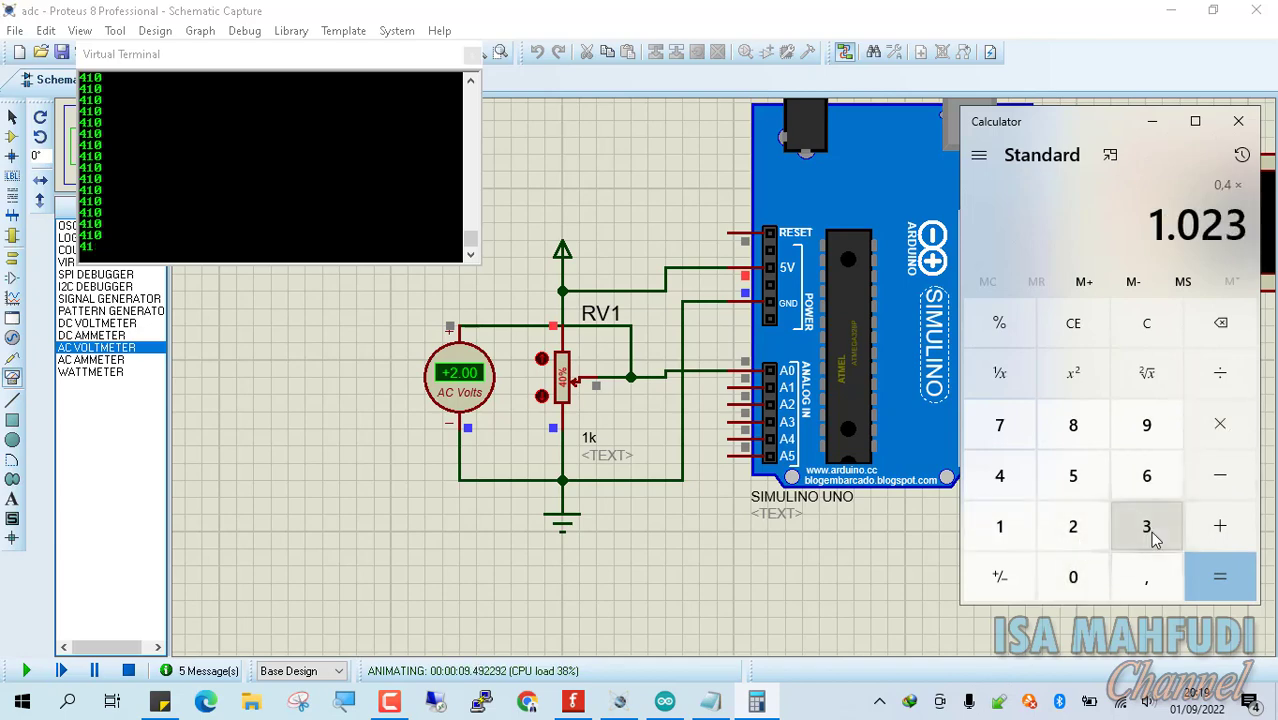
{"action": "left_click", "coordinate": [1220, 577]}
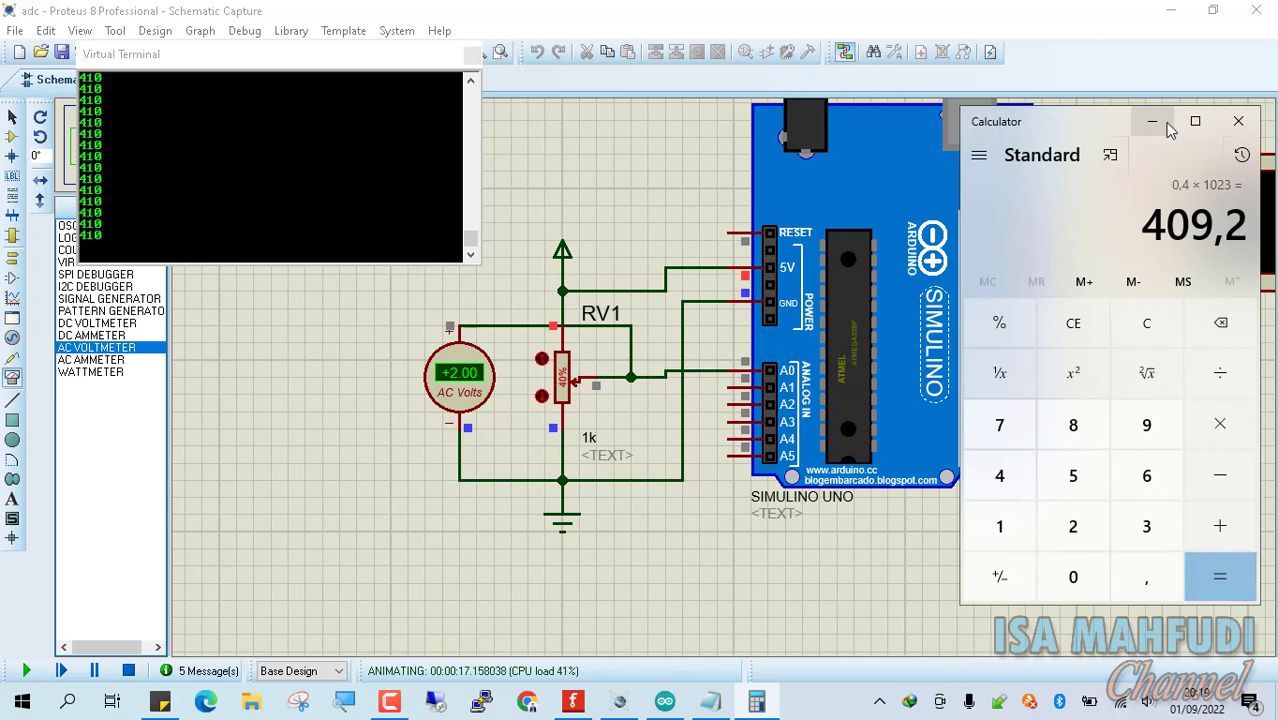
Move the Calculator window clear of the voltmeter and Virtual Terminal so its result can be compared with the terminal readings
{"action": "left_click_drag", "start_coordinate": [1070, 128], "coordinate": [1232, 172]}
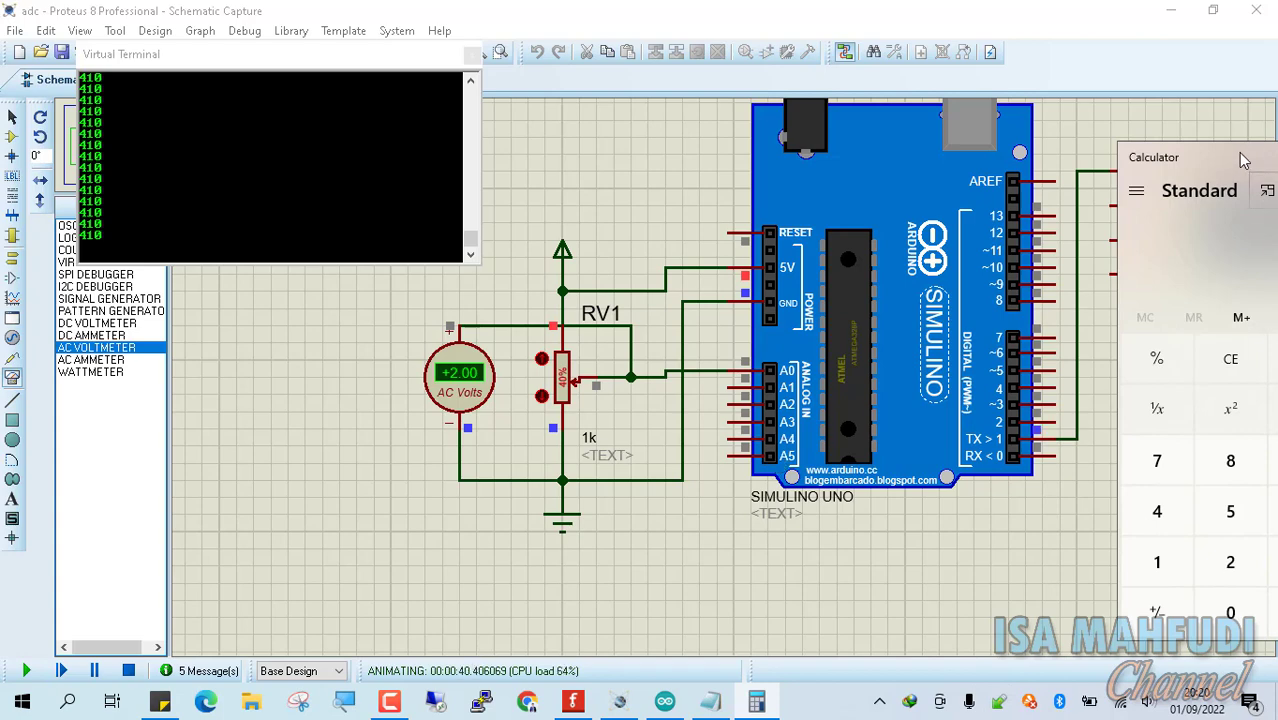
{"action": "left_click_drag", "start_coordinate": [1240, 160], "coordinate": [195, 272]}
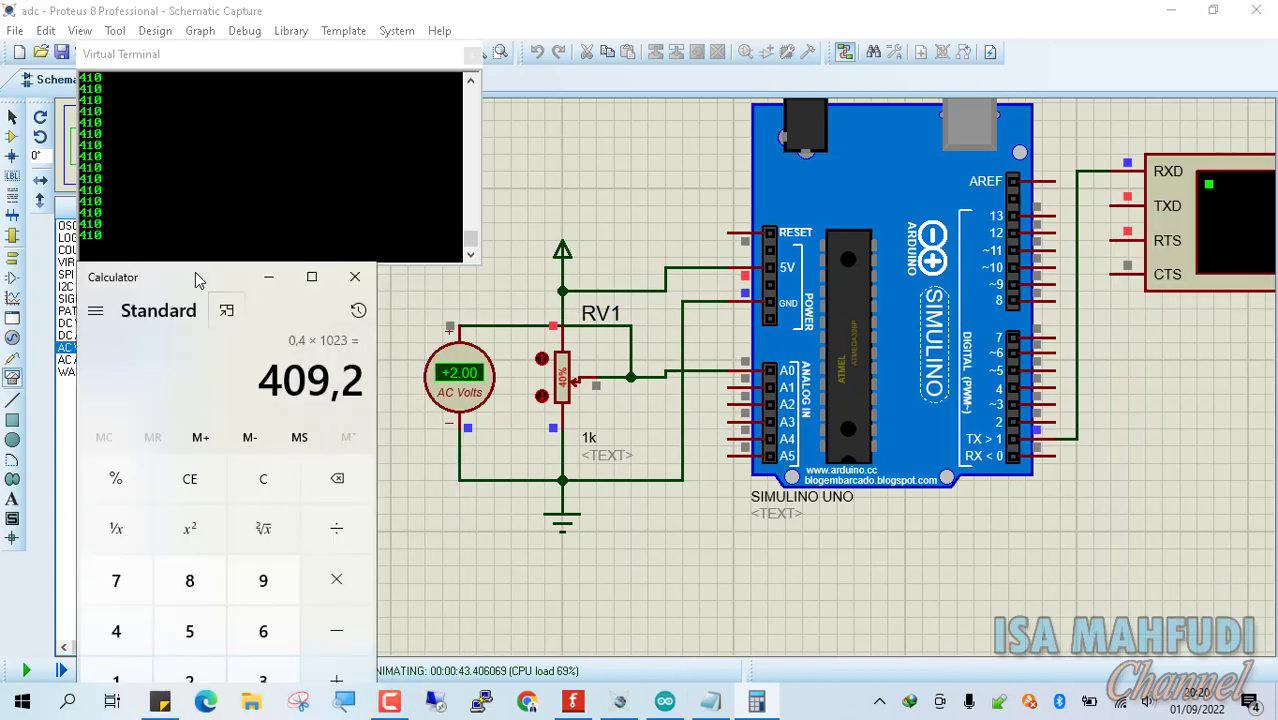
{"action": "scroll", "coordinate": [723, 381], "scroll_direction": "down", "scroll_amount": 2}
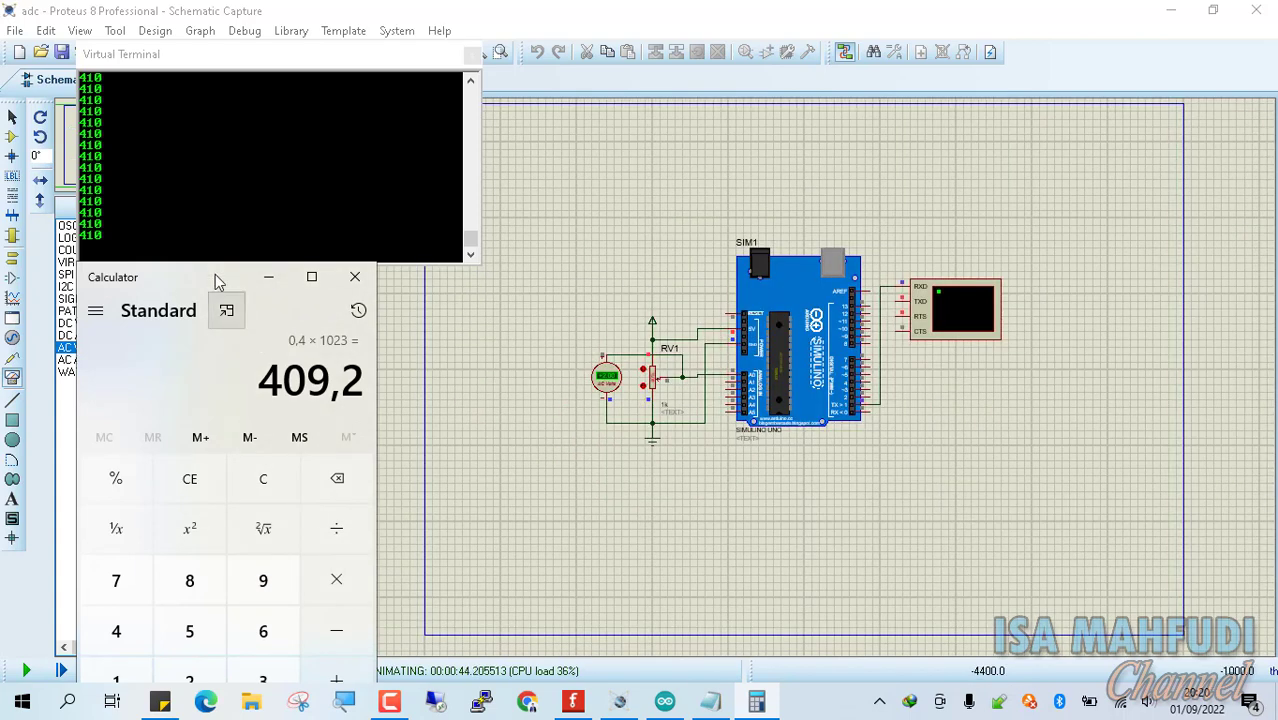
{"action": "left_click_drag", "start_coordinate": [191, 265], "coordinate": [985, 340]}
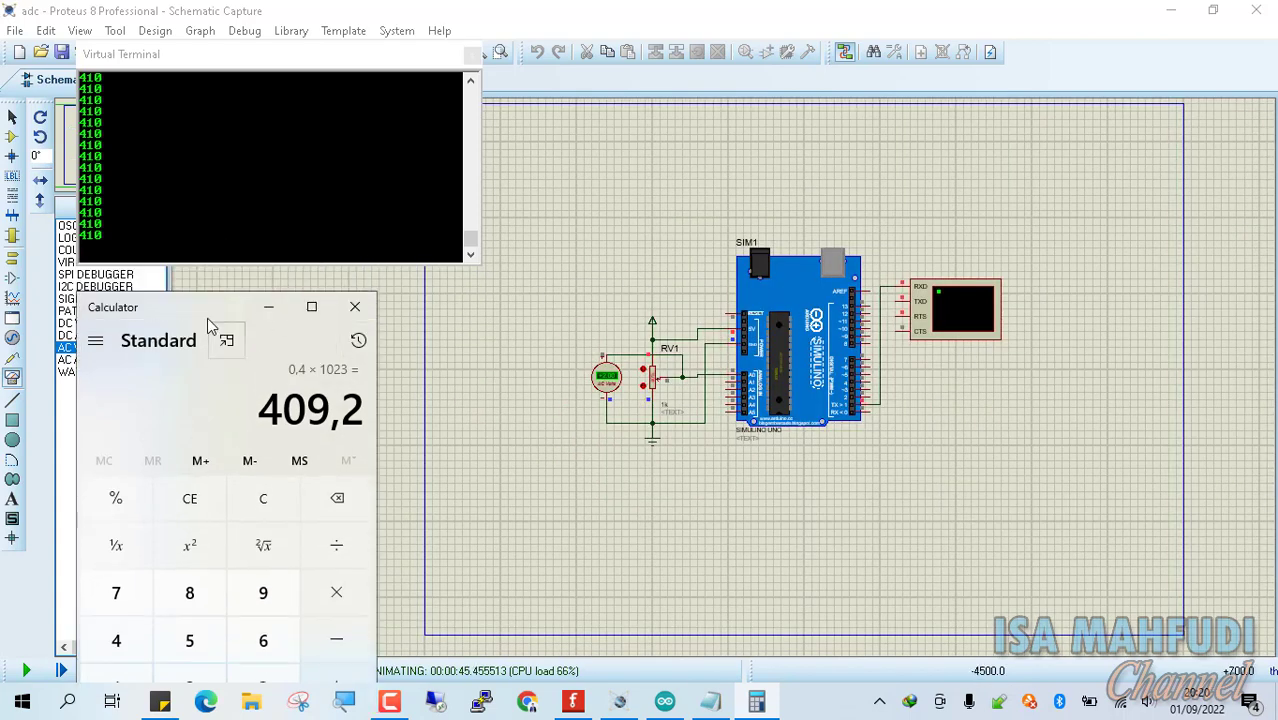
{"action": "left_click_drag", "start_coordinate": [192, 305], "coordinate": [1162, 292]}
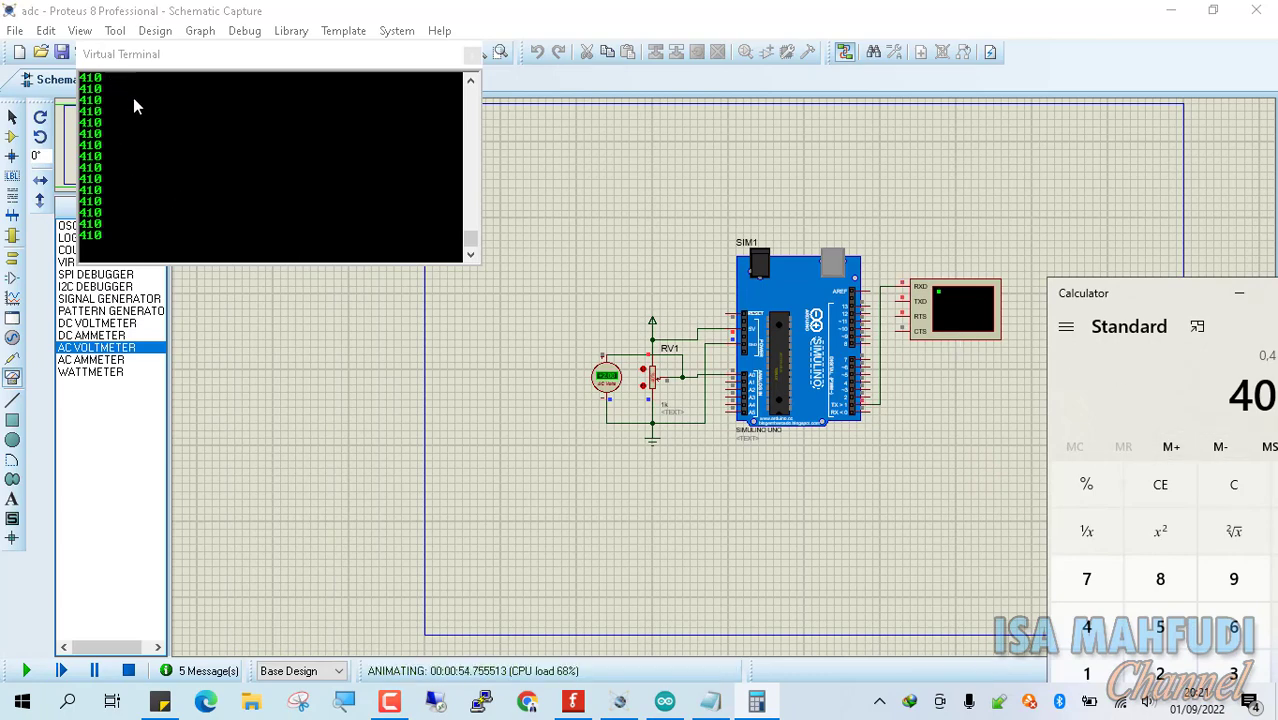
{"action": "left_click_drag", "start_coordinate": [1080, 293], "coordinate": [1020, 111]}
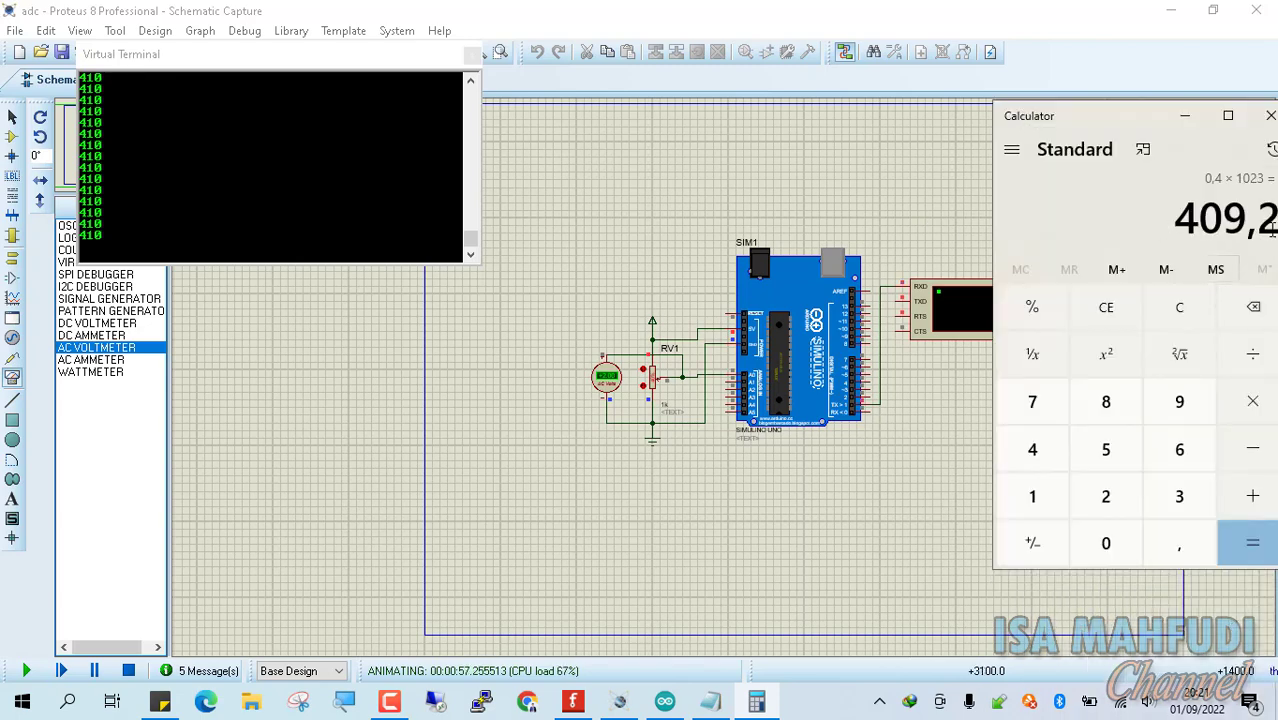
Stop the simulation and, in the Arduino IDE, add Serial.print("Data ADC = ") on a new line below the analogRead line
{"action": "left_click", "coordinate": [130, 672]}
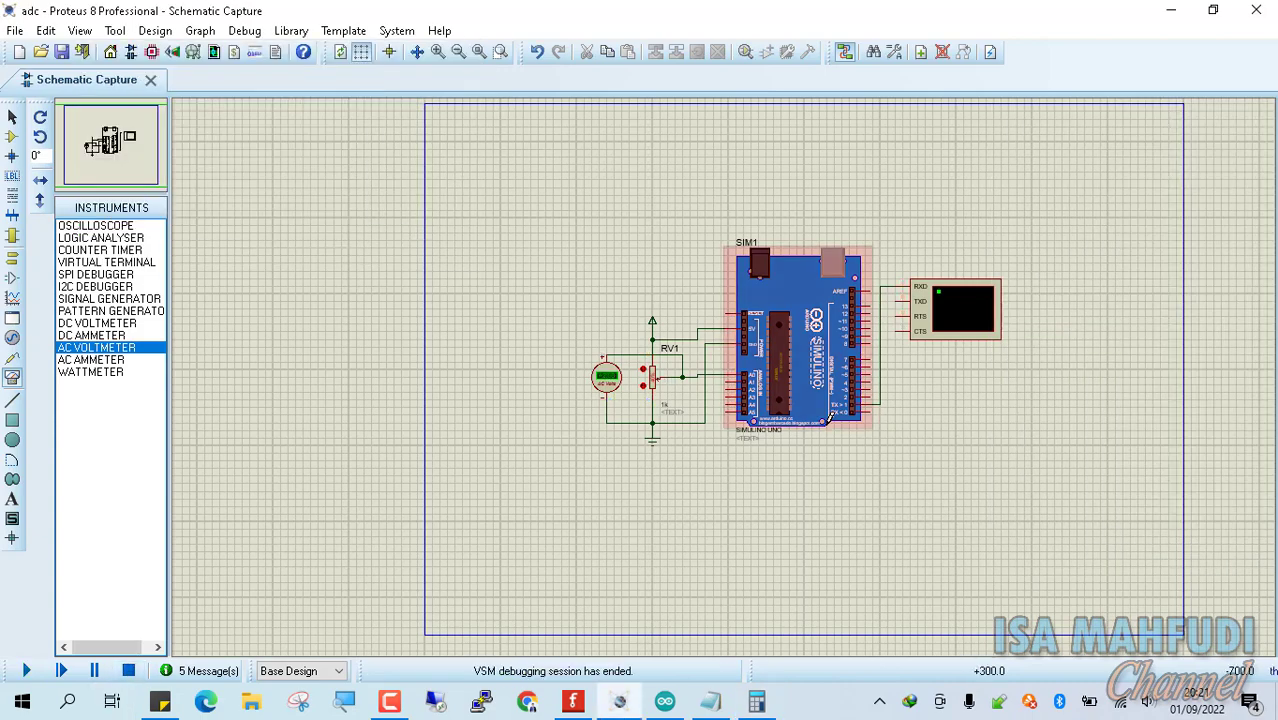
{"action": "left_click", "coordinate": [665, 701]}
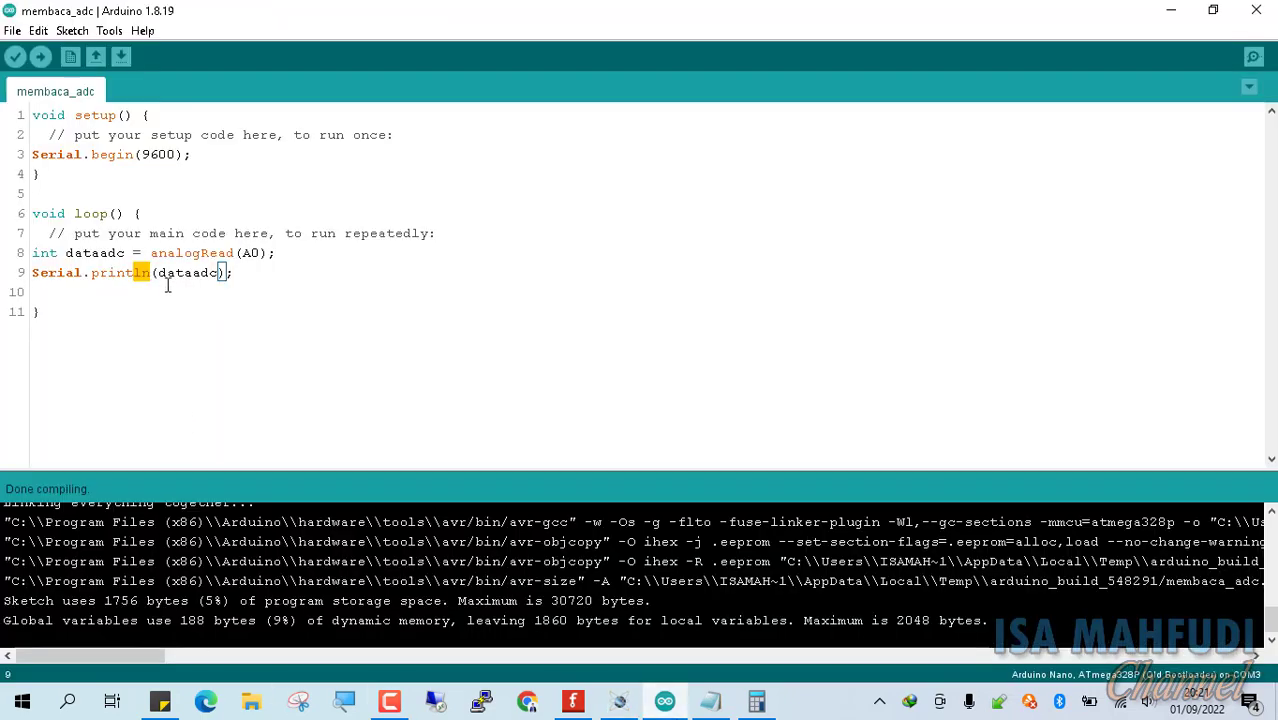
{"action": "left_click", "coordinate": [307, 256]}
{"action": "key", "text": "Return"}
{"action": "type", "text": "S"}
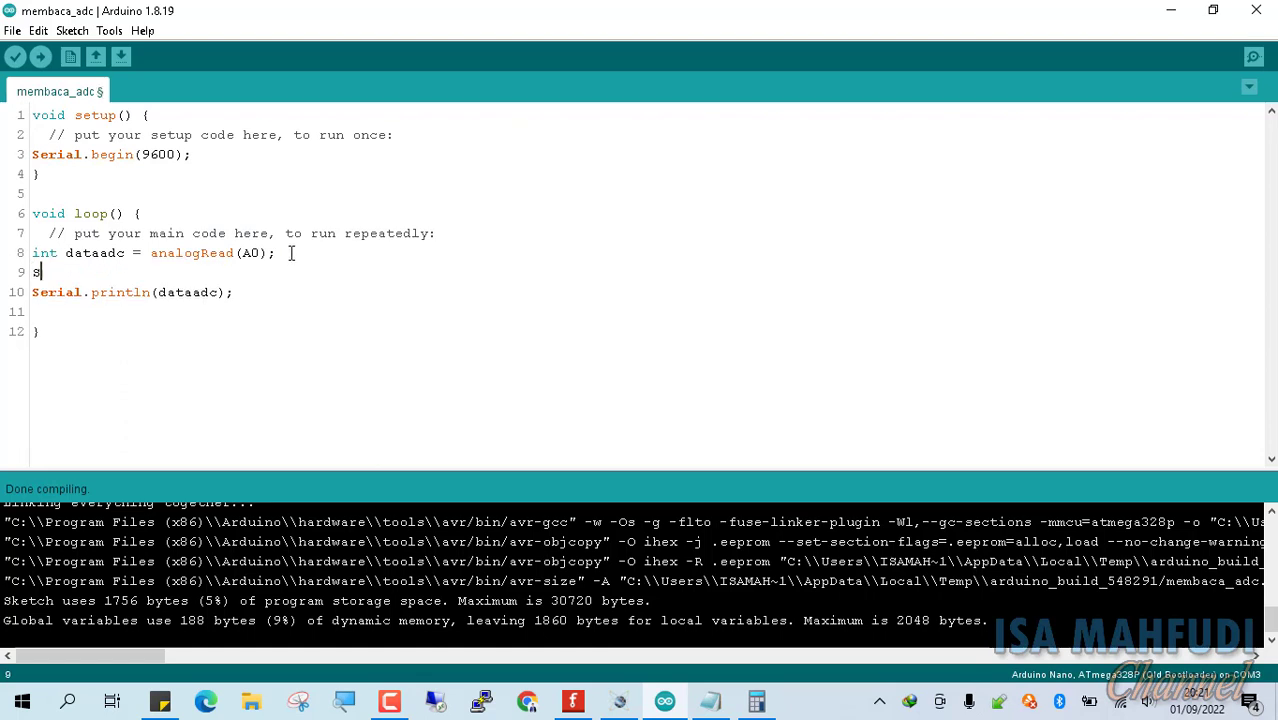
{"action": "type", "text": "erial.print()"}
{"action": "key", "text": "Left"}
{"action": "type", "text": "\"\""}
{"action": "key", "text": "Left"}
{"action": "type", "text": "Data ADC"}
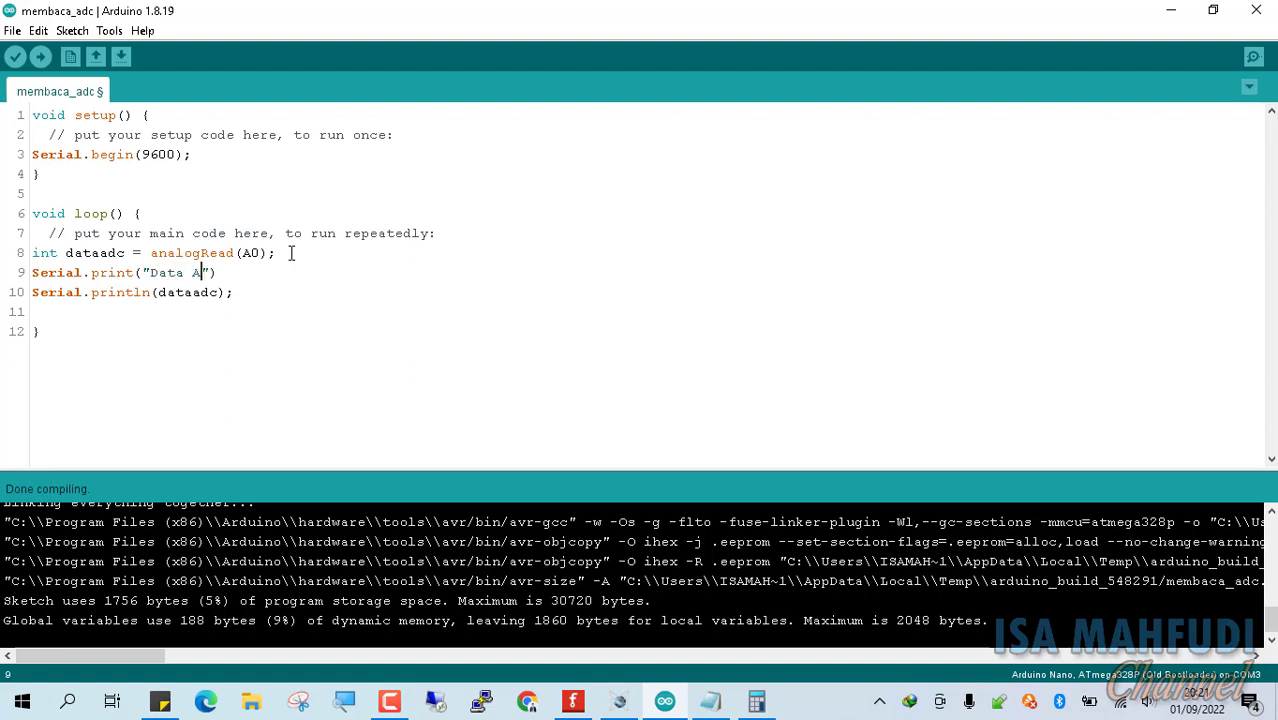
{"action": "type", "text": " ="}
Change the Serial.println(dataadc); statement to Serial.print(dataadc); so the value follows its label on the same line
{"action": "key", "text": "Down"}
{"action": "key", "text": "Left"}
{"action": "key", "text": "Left"}
{"action": "key", "text": "Left"}
{"action": "key", "text": "Left"}
{"action": "key", "text": "Left"}
{"action": "key", "text": "Left"}
{"action": "key", "text": "Left"}
{"action": "key", "text": "Left"}
{"action": "key", "text": "Left"}
{"action": "key", "text": "BackSpace"}
{"action": "key", "text": "BackSpace"}
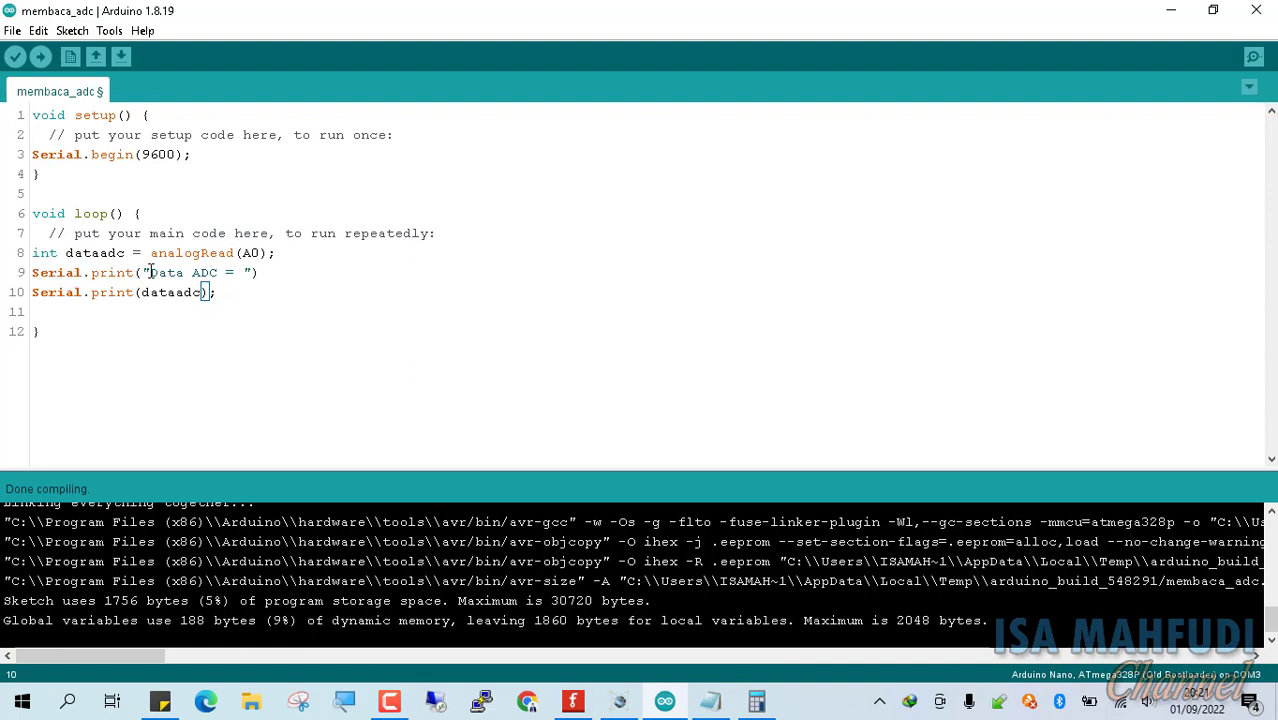
{"action": "left_click", "coordinate": [237, 272]}
{"action": "left_click_drag", "start_coordinate": [33, 292], "coordinate": [141, 292]}
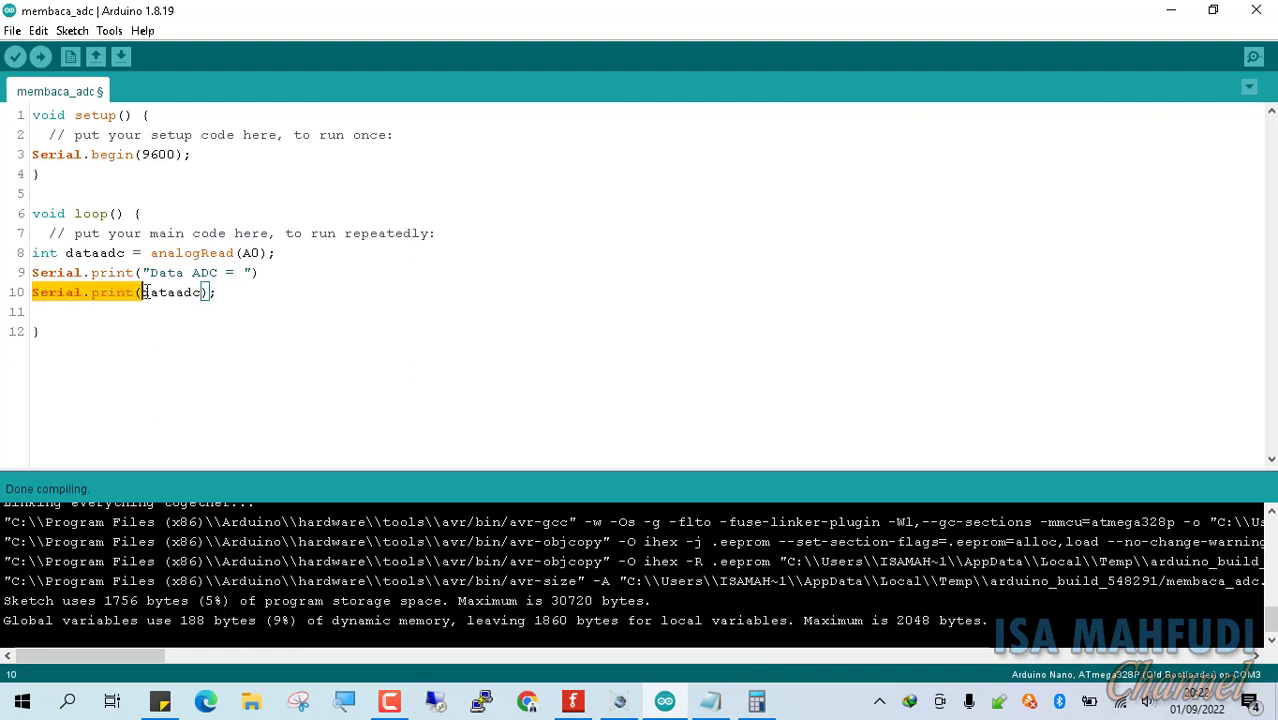
{"action": "left_click", "coordinate": [169, 292]}
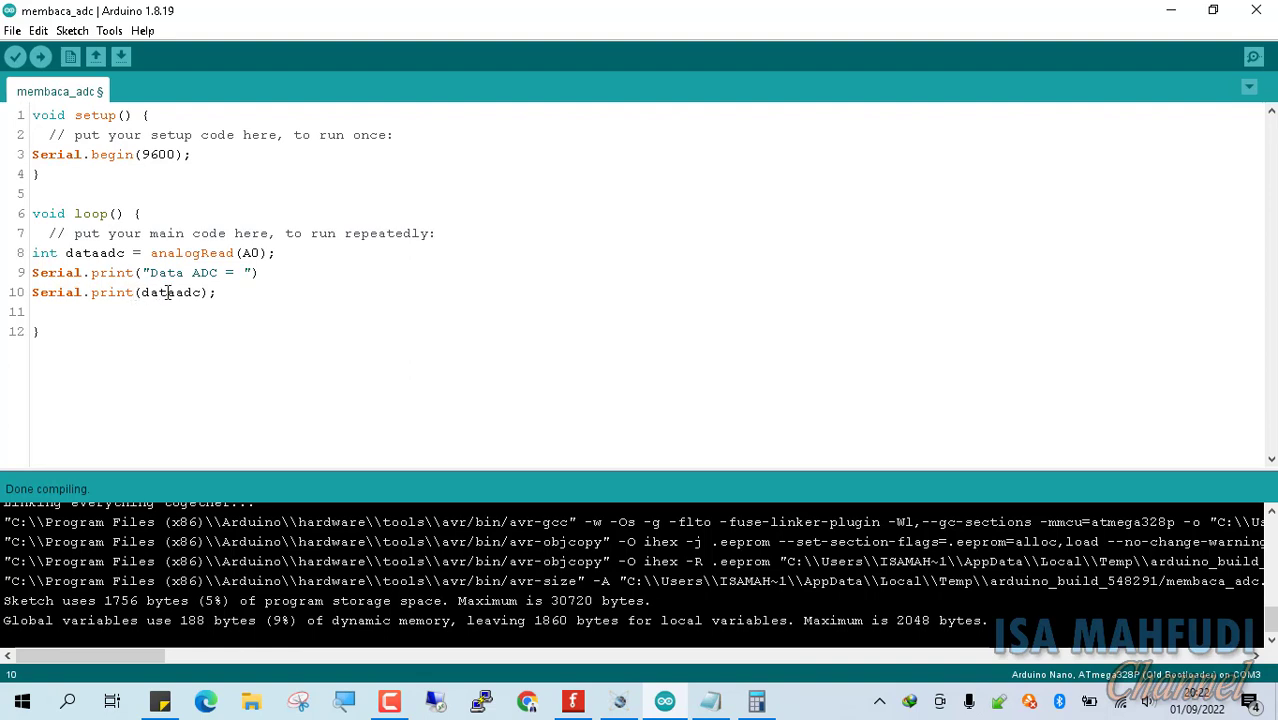
{"action": "left_click", "coordinate": [232, 294]}
{"action": "left_click", "coordinate": [135, 292]}
Add the statement Serial.println(""); on a new line below Serial.print(dataadc);
{"action": "left_click", "coordinate": [420, 290]}
{"action": "type", "text": "Serial."}
{"action": "type", "text": "print;"}
{"action": "key", "text": "BackSpace"}
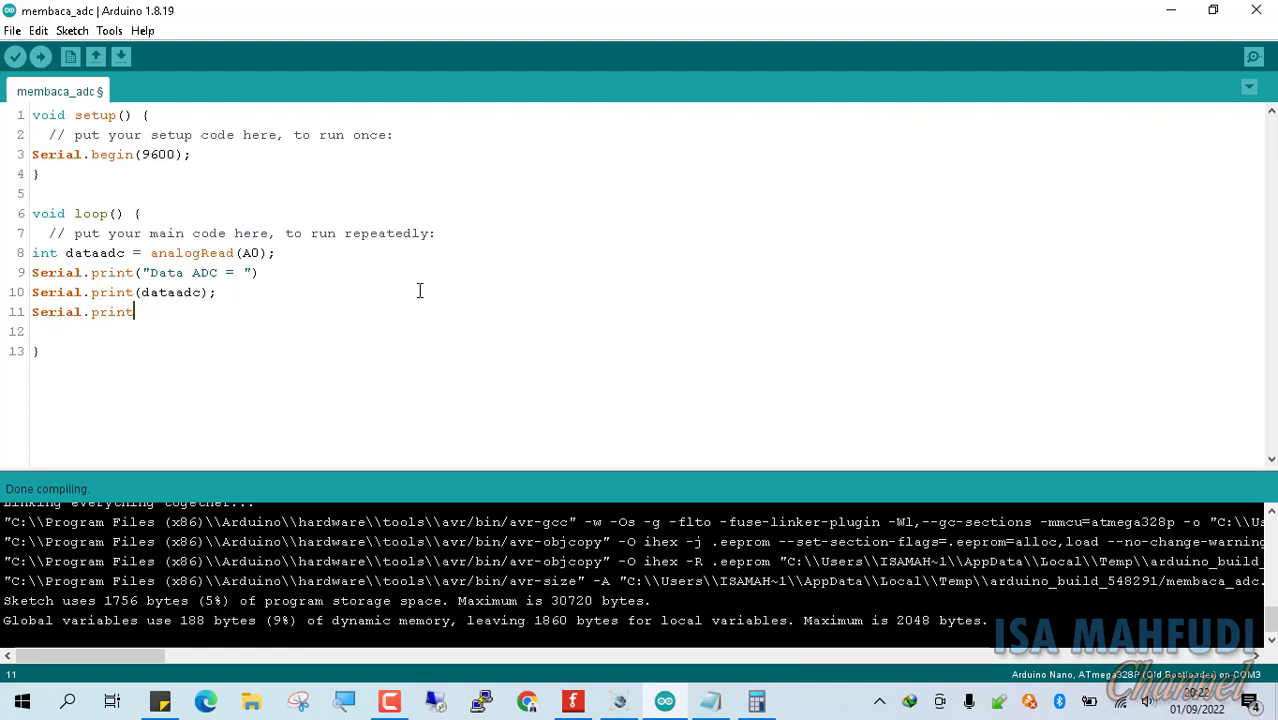
{"action": "type", "text": "ln"}
{"action": "type", "text": "()"}
{"action": "type", "text": "\""}
{"action": "type", "text": "\""}
{"action": "key", "text": "End"}
{"action": "type", "text": ";"}
{"action": "left_click_drag", "start_coordinate": [32, 312], "coordinate": [205, 305]}
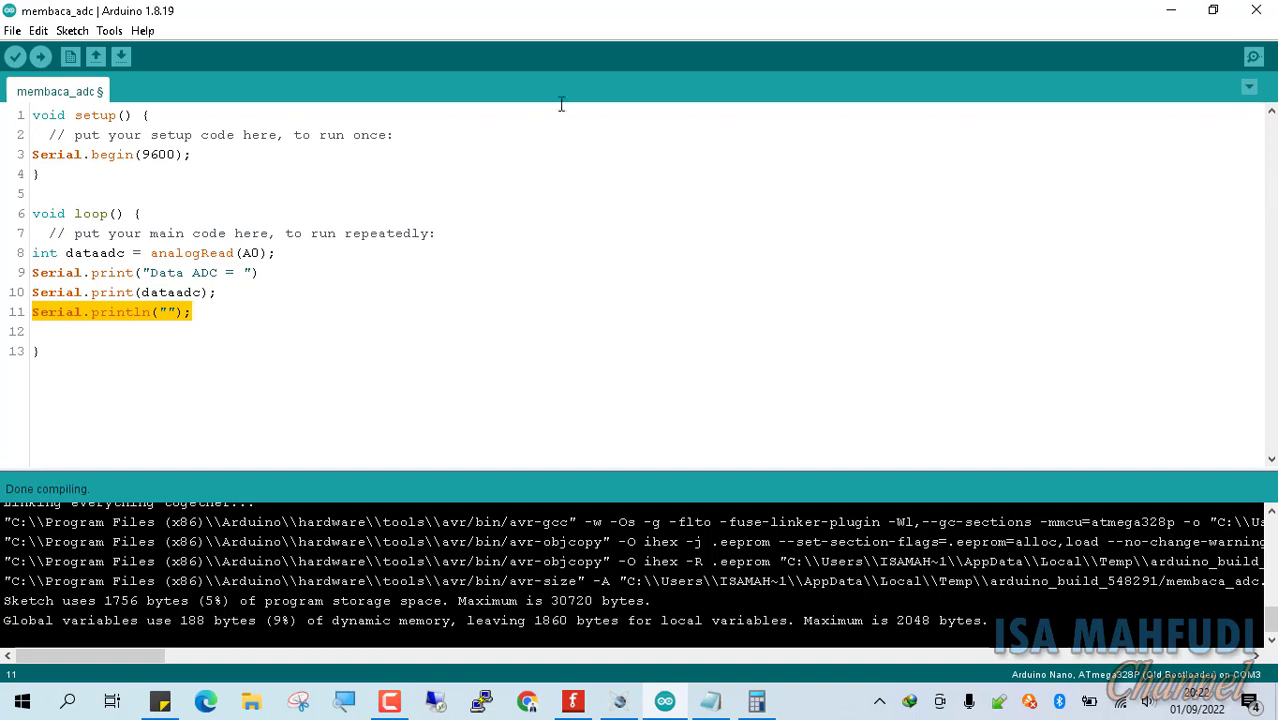
Compile the sketch, add the missing semicolon after Serial.print("Data ADC = ") and compile it again
{"action": "left_click", "coordinate": [14, 58]}
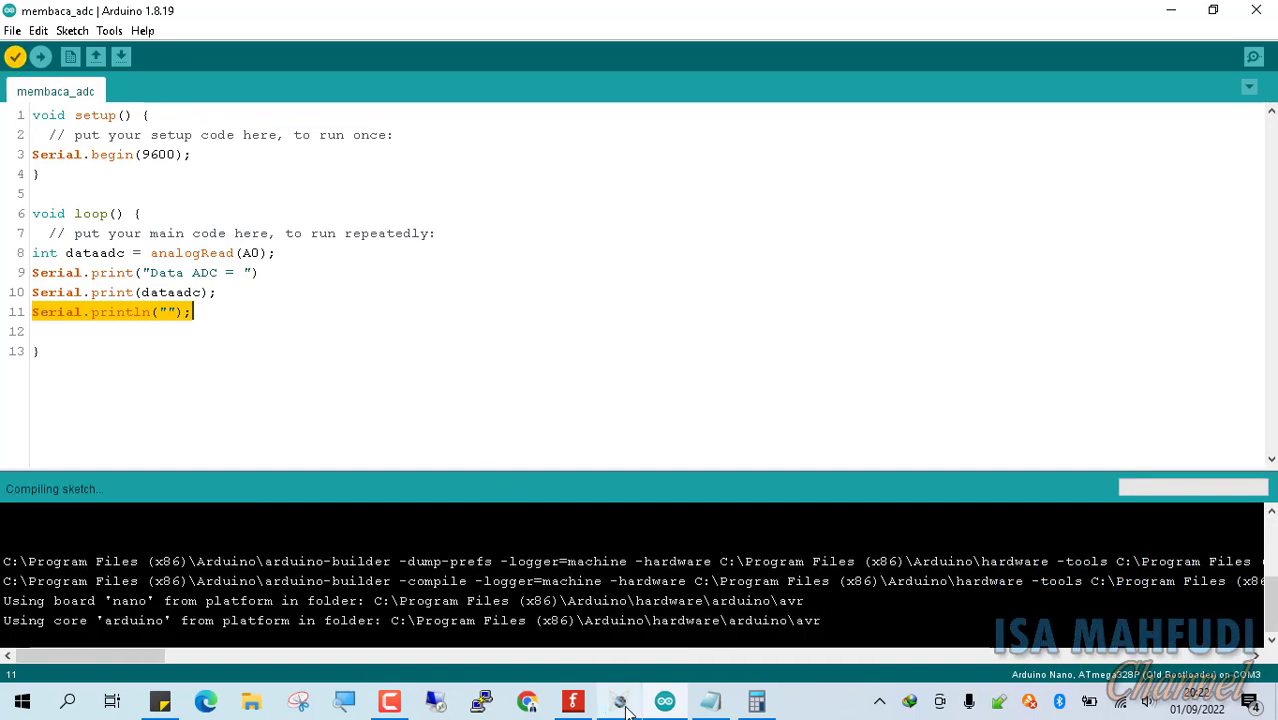
{"action": "mouse_move", "coordinate": [620, 702]}
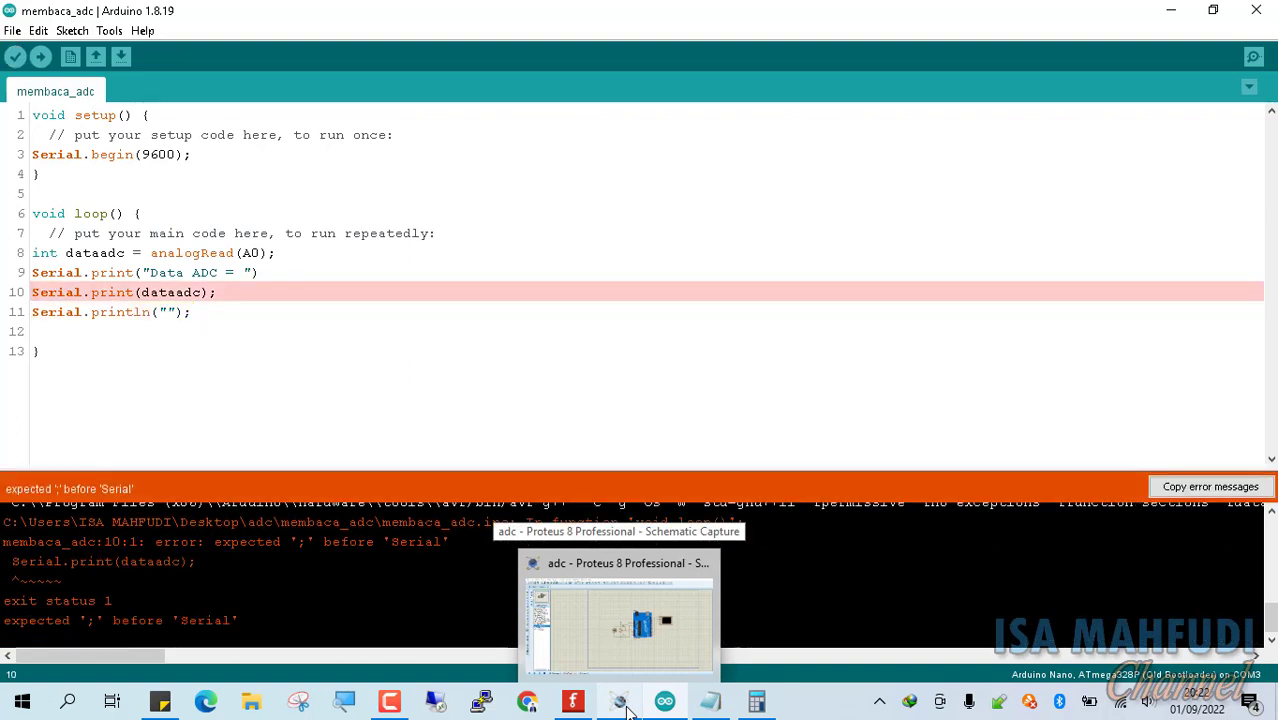
{"action": "left_click", "coordinate": [268, 272]}
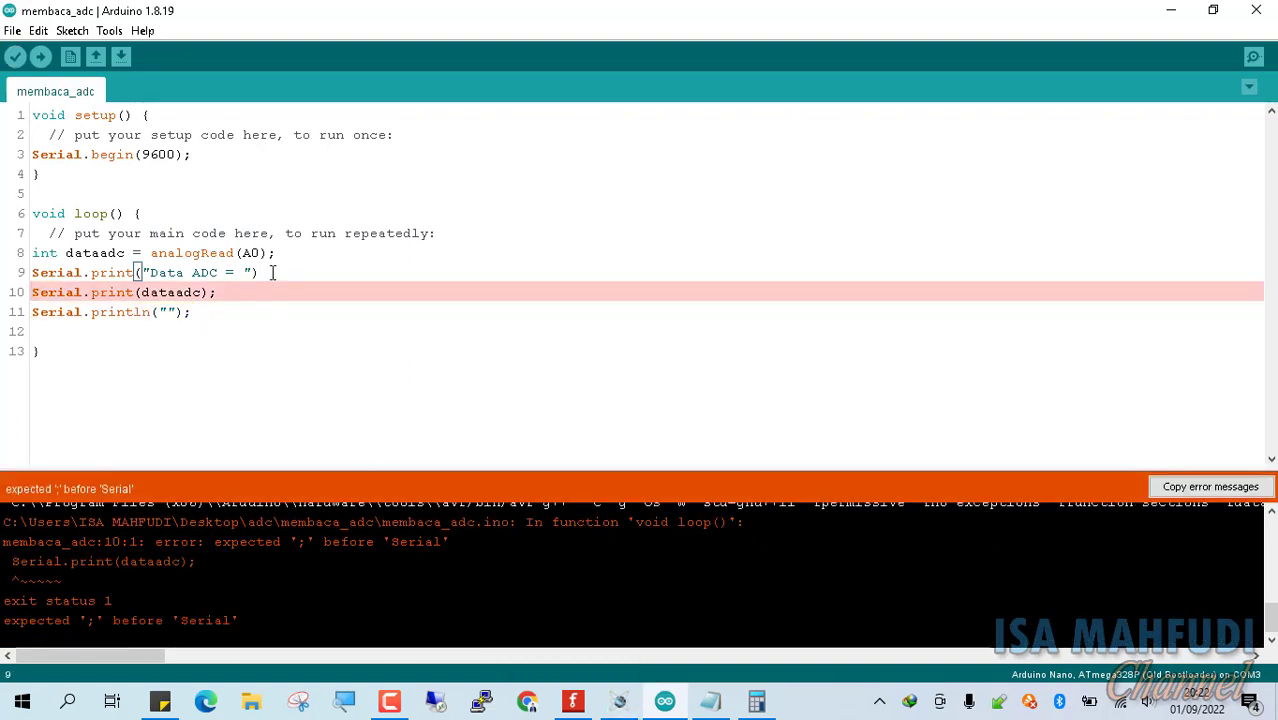
{"action": "type", "text": ";"}
{"action": "left_click", "coordinate": [14, 60]}
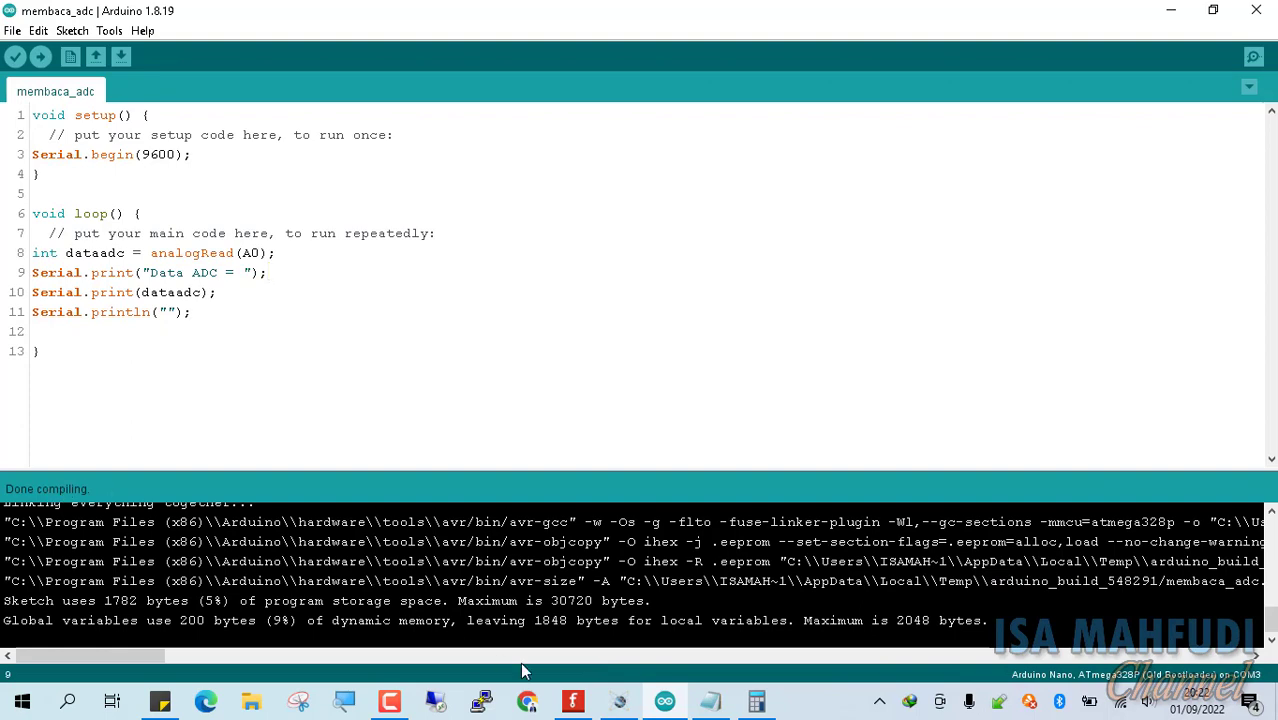
Switch to Proteus, run the simulation to check the labelled readings in the Virtual Terminal, and stop it
{"action": "left_click", "coordinate": [619, 701]}
{"action": "left_click", "coordinate": [26, 671]}
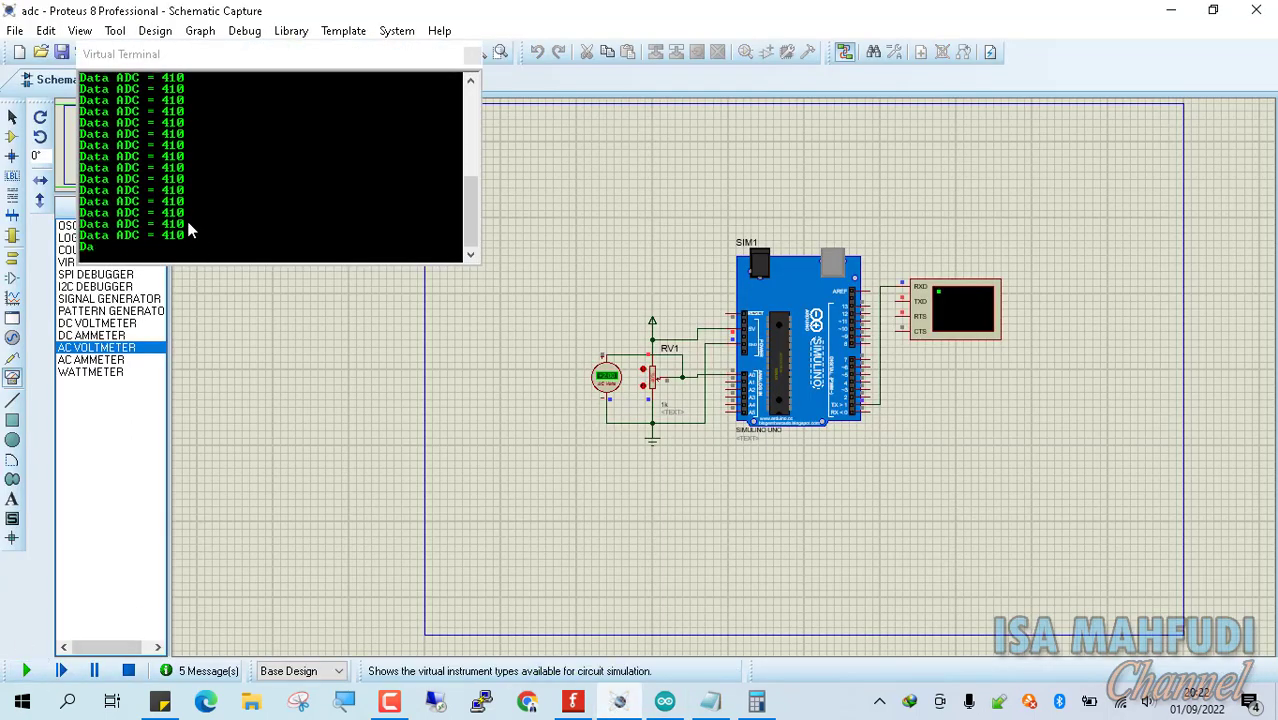
{"action": "left_click", "coordinate": [128, 671]}
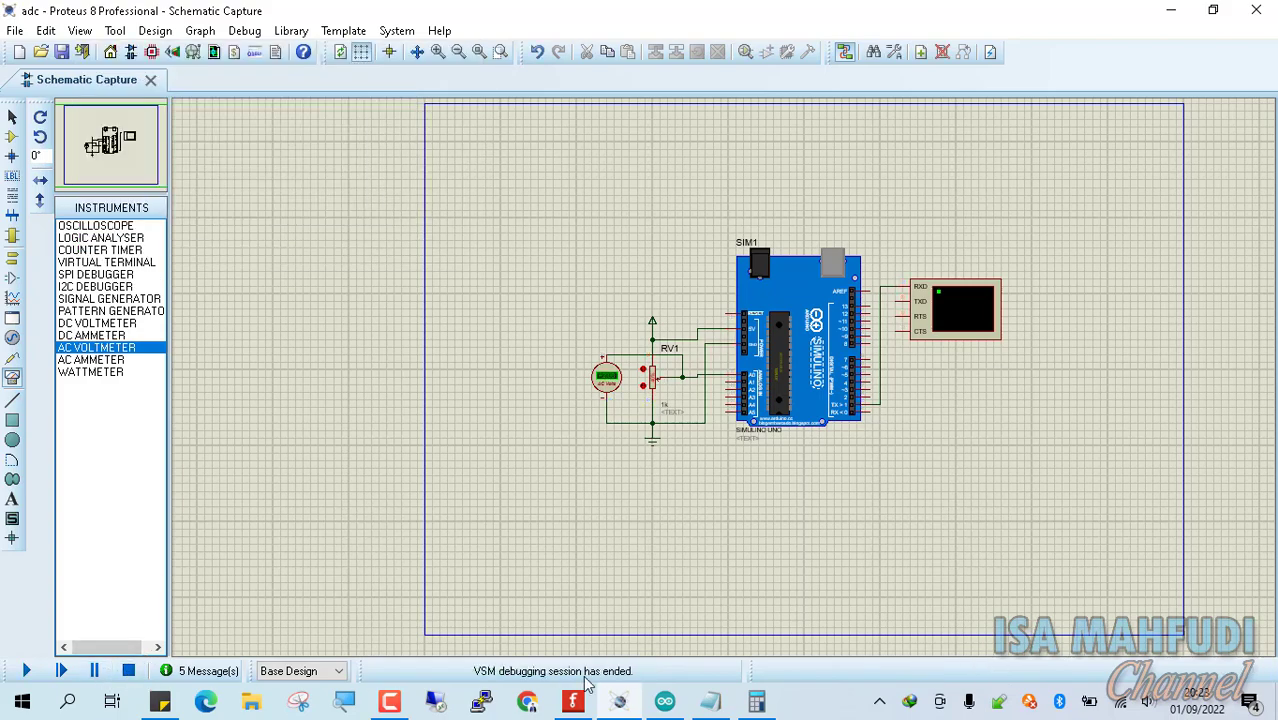
Switch to the Arduino IDE and add the statement delay(1000); on a new line below Serial.println("");
{"action": "left_click", "coordinate": [665, 701]}
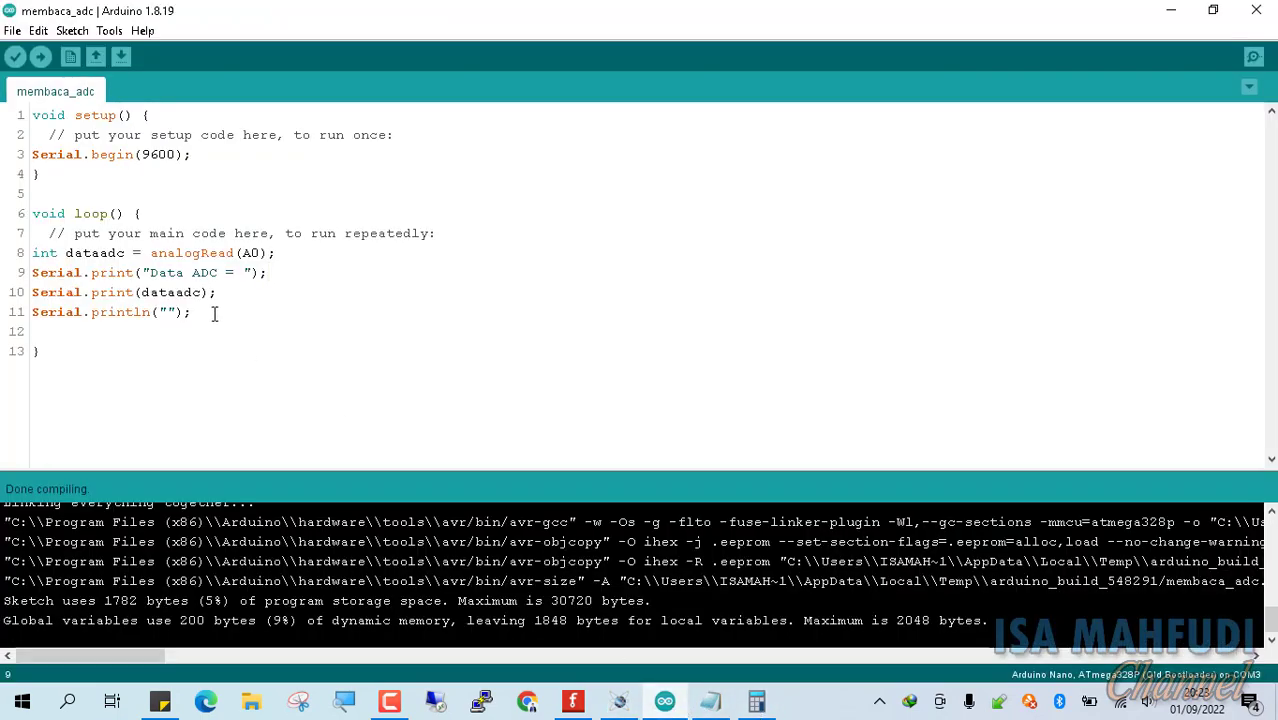
{"action": "left_click", "coordinate": [214, 312]}
{"action": "key", "text": "Return"}
{"action": "type", "text": "delay(1)"}
{"action": "type", "text": "000"}
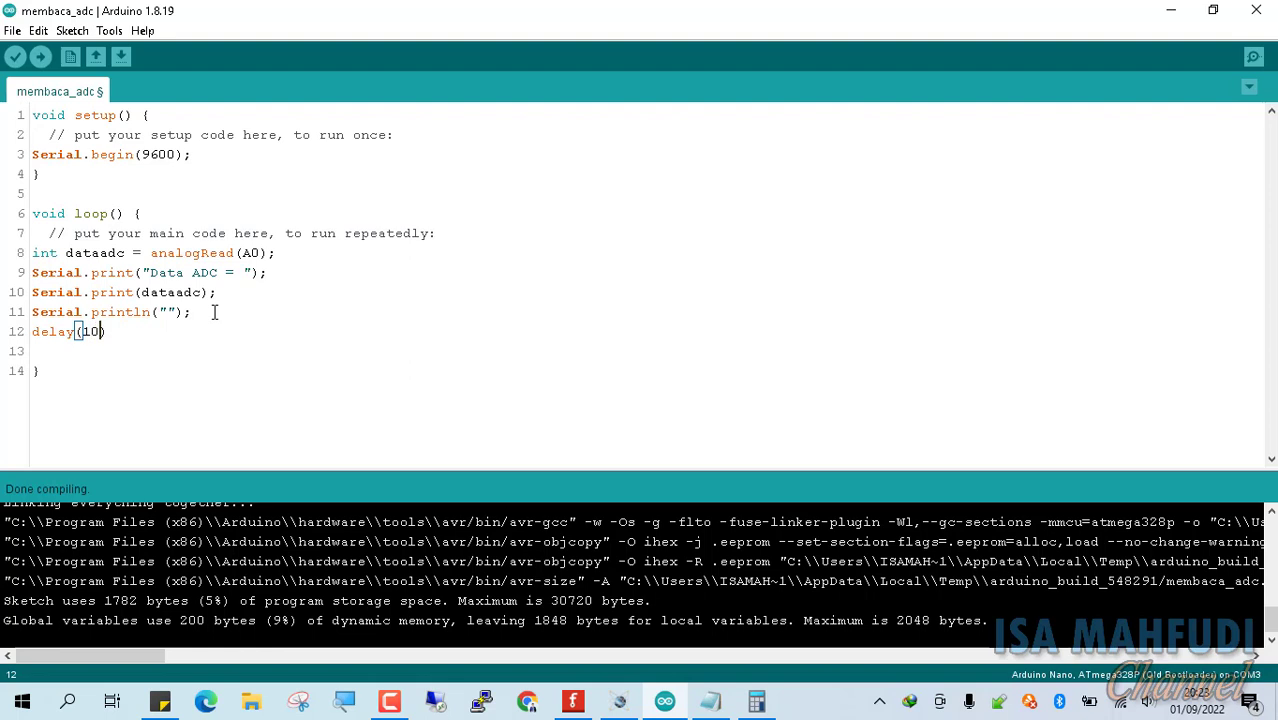
{"action": "key", "text": "End"}
{"action": "type", "text": ";"}
{"action": "key", "text": "Right"}
Review the three print statements and the delay value in loop(), and compile the sketch
{"action": "left_click_drag", "start_coordinate": [32, 272], "coordinate": [215, 316]}
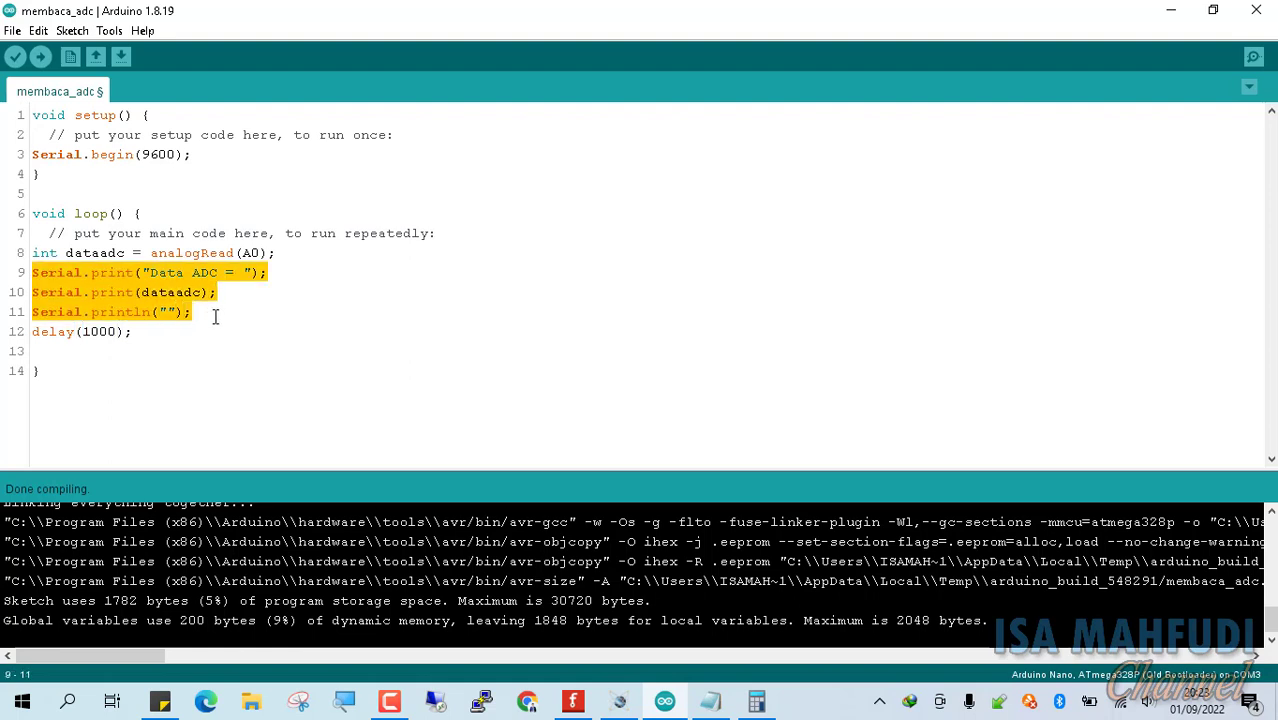
{"action": "left_click", "coordinate": [93, 335]}
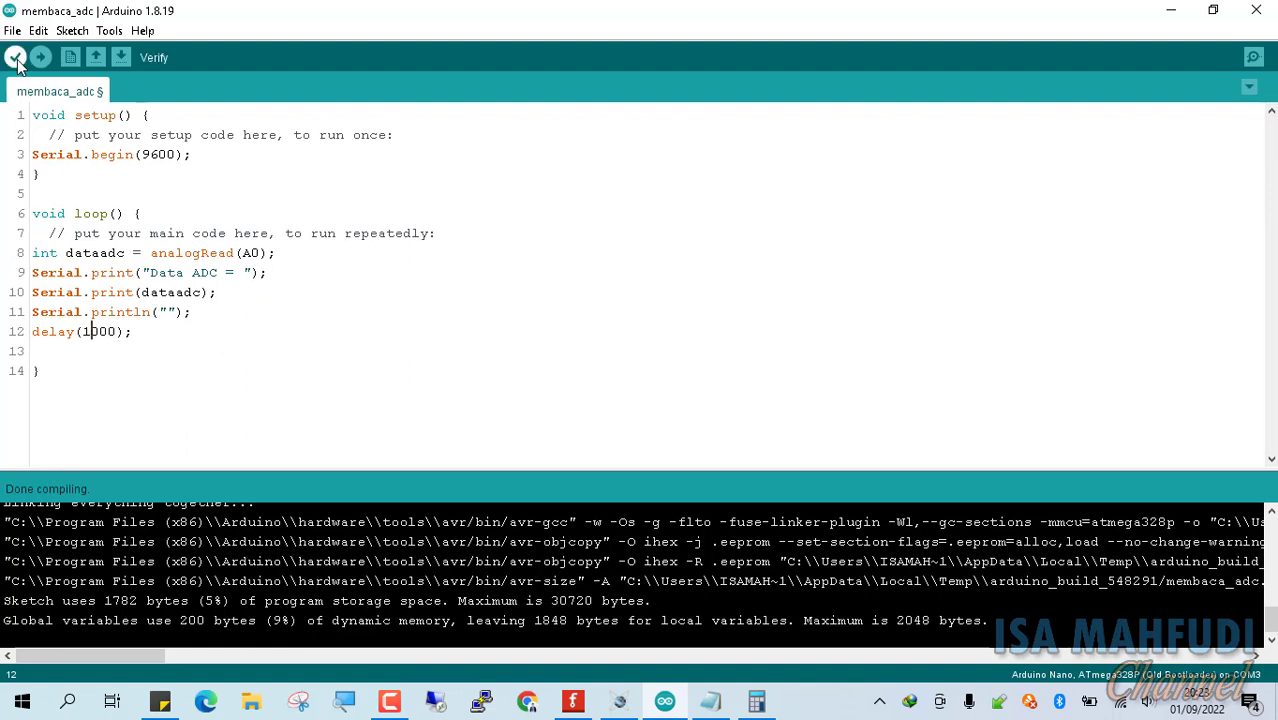
{"action": "left_click_drag", "start_coordinate": [101, 333], "coordinate": [89, 332]}
{"action": "double_click", "coordinate": [88, 332]}
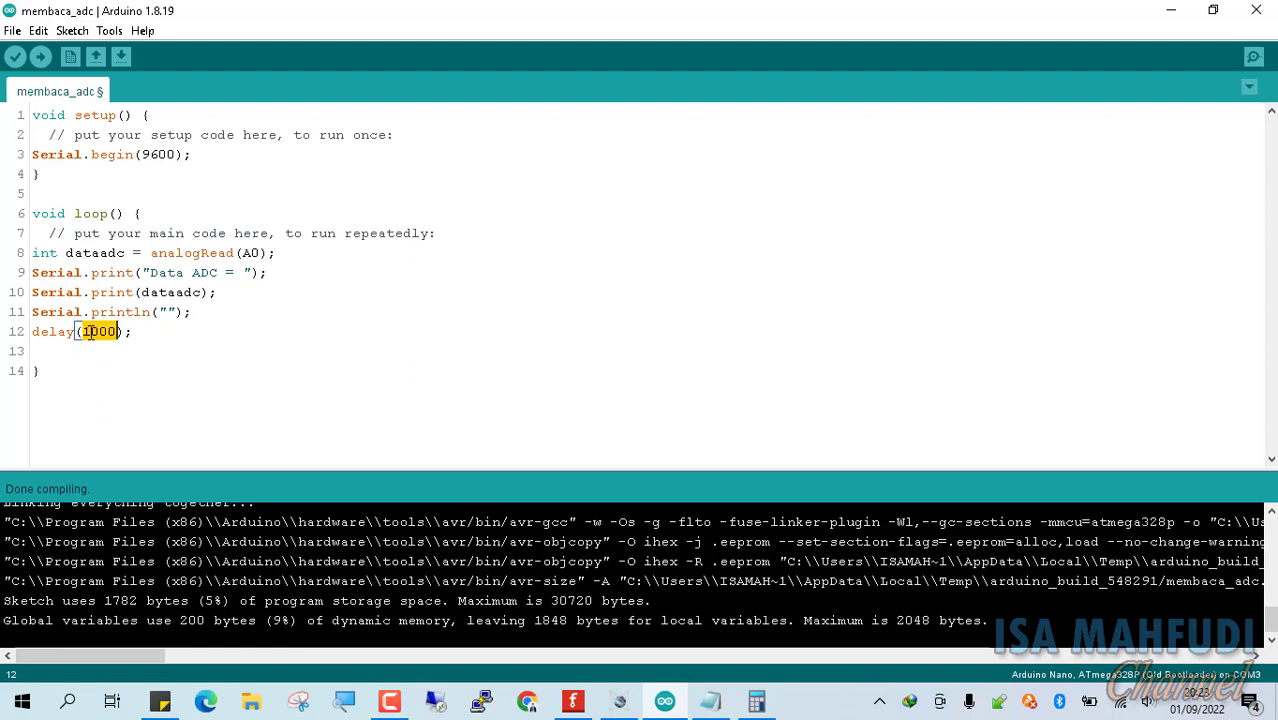
{"action": "left_click", "coordinate": [86, 332]}
{"action": "left_click_drag", "start_coordinate": [86, 332], "coordinate": [91, 332]}
{"action": "left_click", "coordinate": [15, 60]}
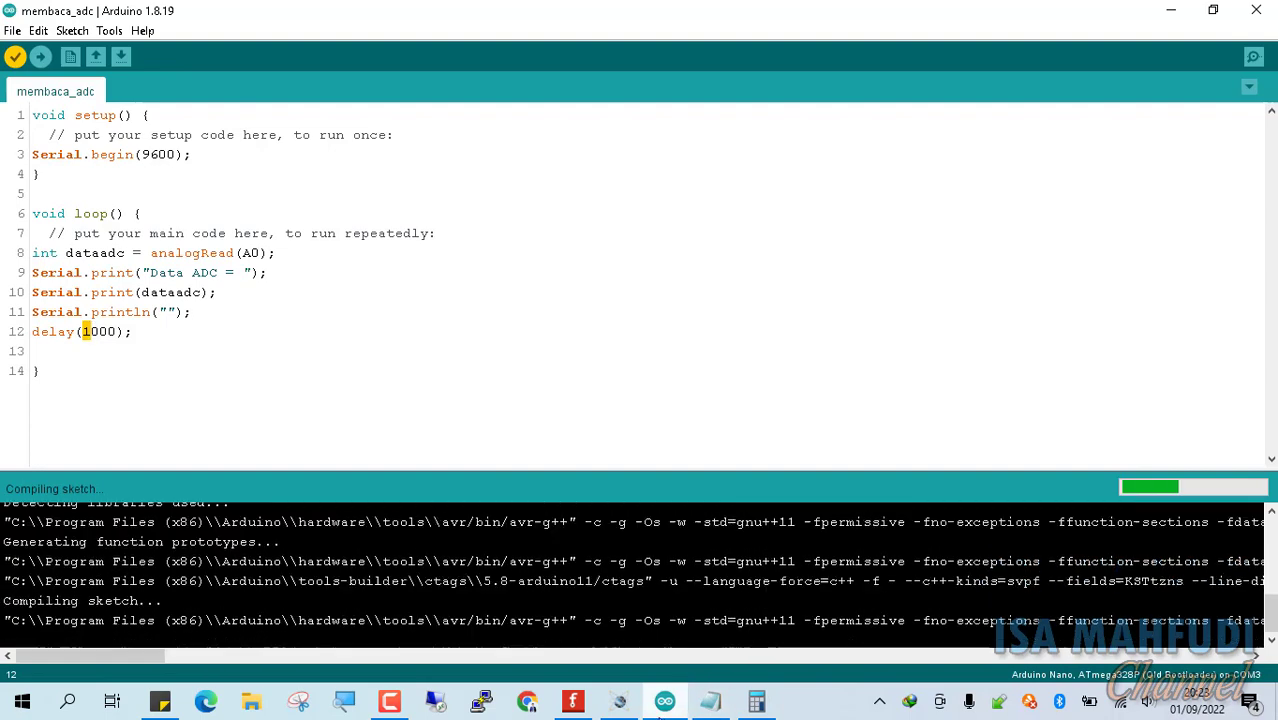
Switch to Proteus and run the simulation to check the pace of the labelled readings in the Virtual Terminal
{"action": "mouse_move", "coordinate": [637, 708]}
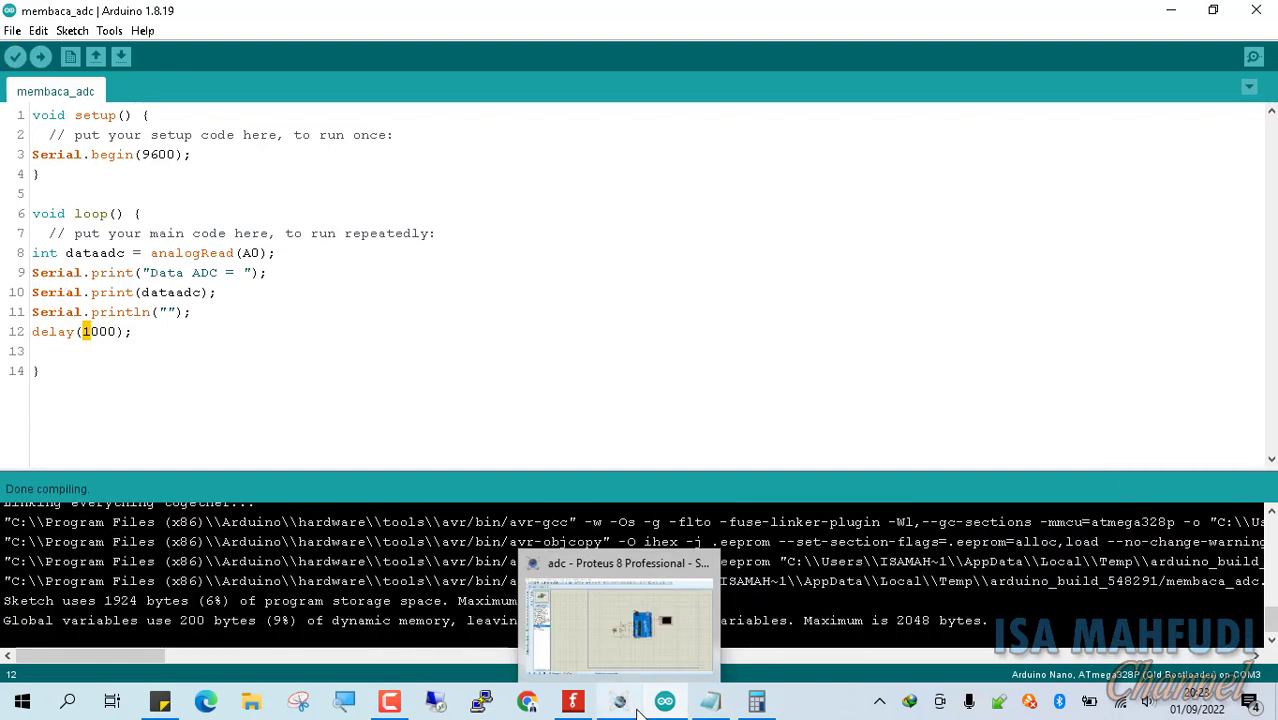
{"action": "left_click", "coordinate": [643, 640]}
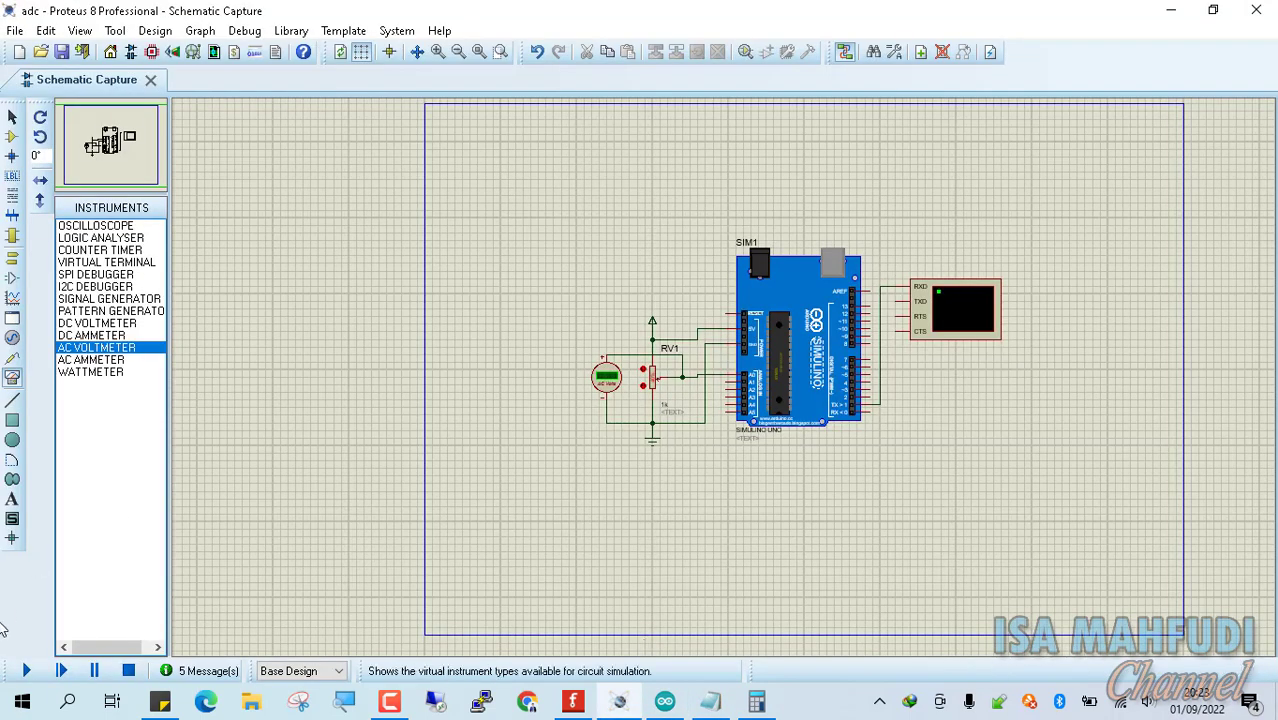
{"action": "left_click", "coordinate": [26, 670]}
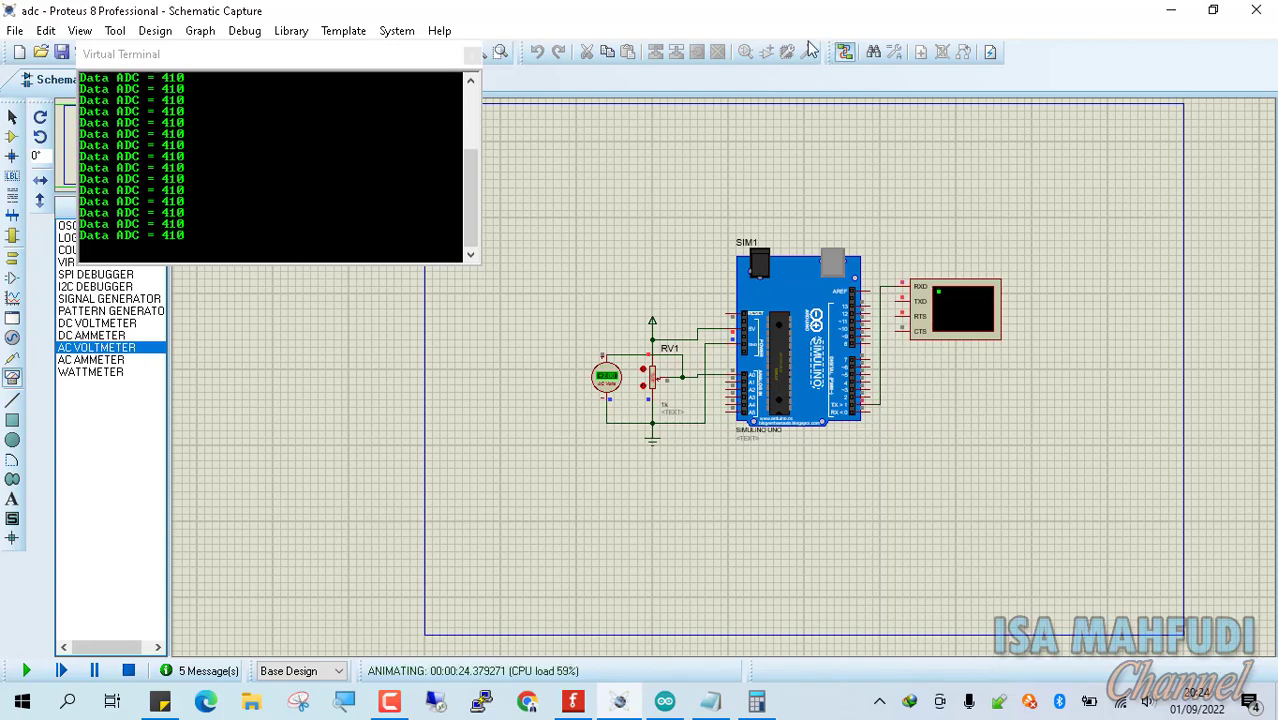
Switch to the Arduino IDE and review the analogRead(A0), Serial.begin(9600) and delay statements of the sketch
{"action": "left_click", "coordinate": [669, 695]}
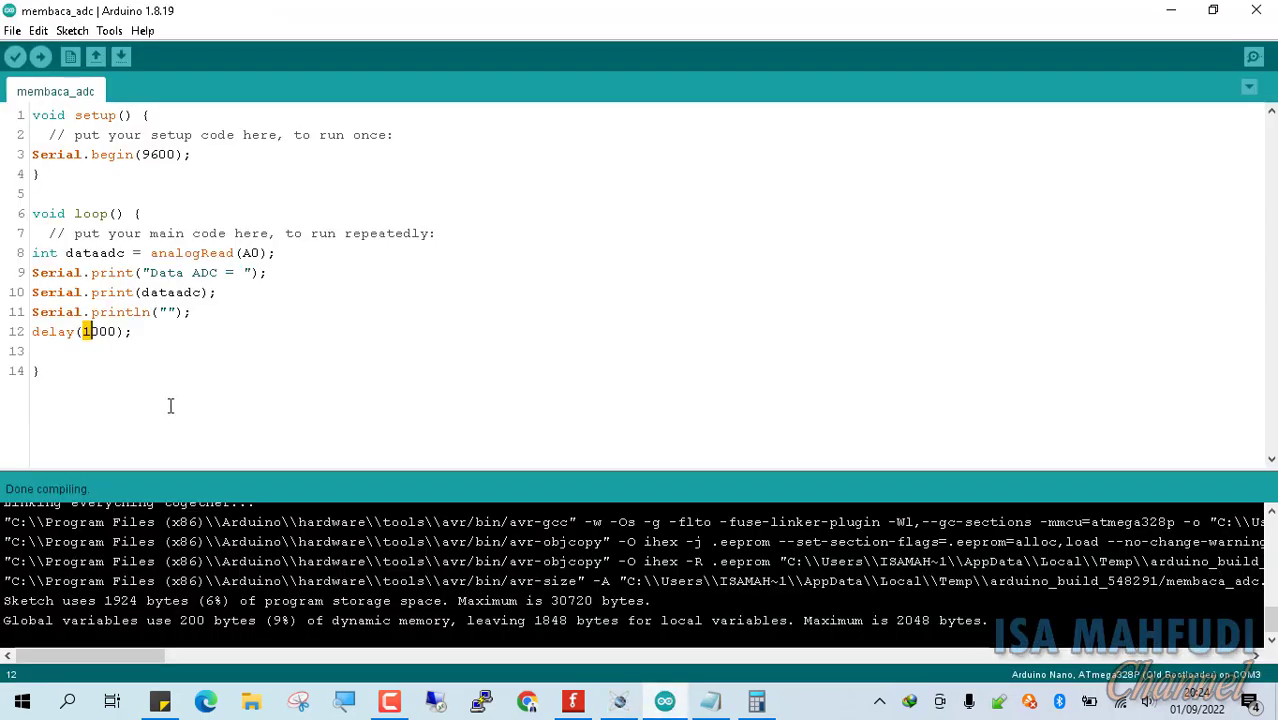
{"action": "left_click_drag", "start_coordinate": [294, 256], "coordinate": [28, 253]}
{"action": "left_click_drag", "start_coordinate": [200, 154], "coordinate": [28, 155]}
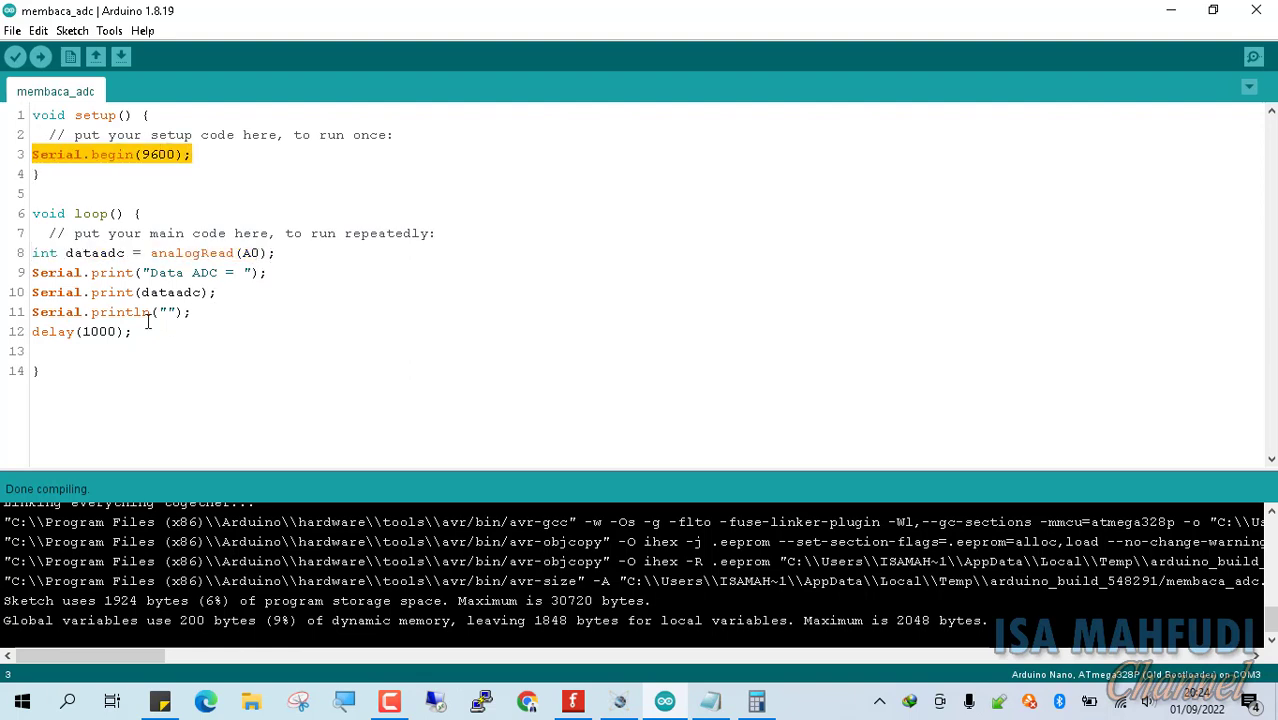
{"action": "left_click", "coordinate": [141, 329]}
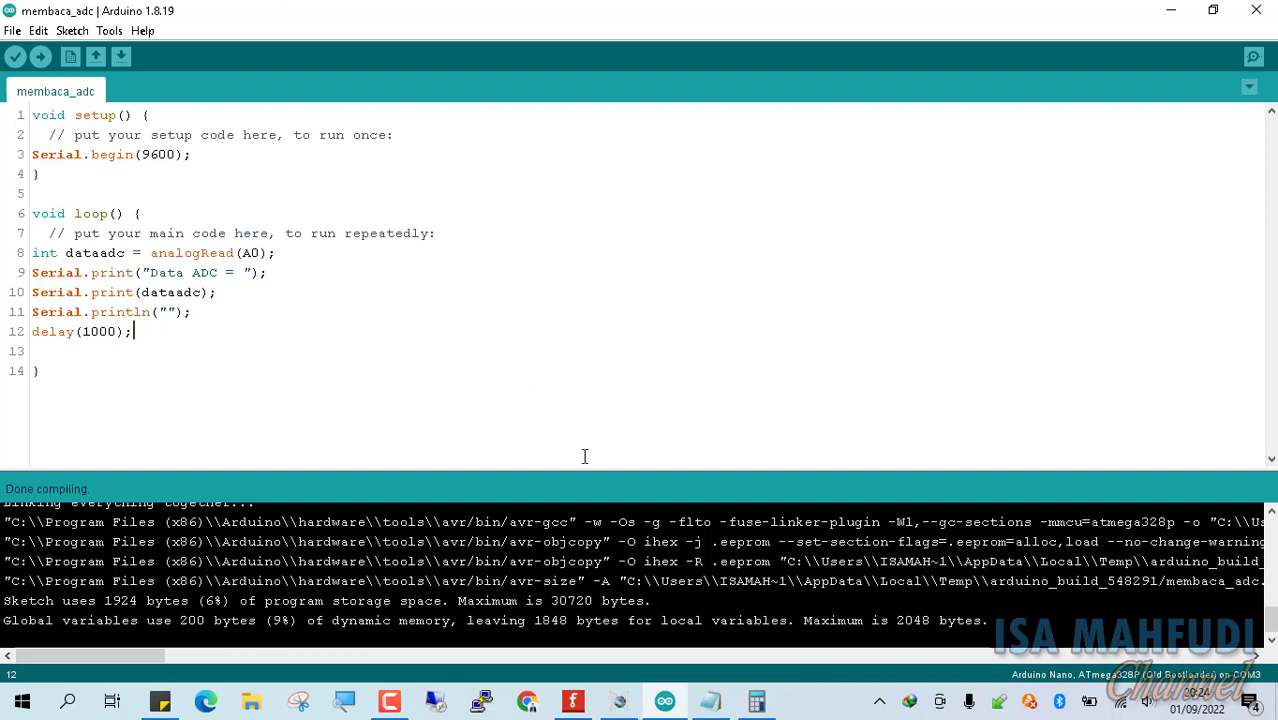
Check the running simulation in Proteus again and switch to Fritzing to view the potentiometer's breadboard wiring
{"action": "left_click", "coordinate": [619, 704]}
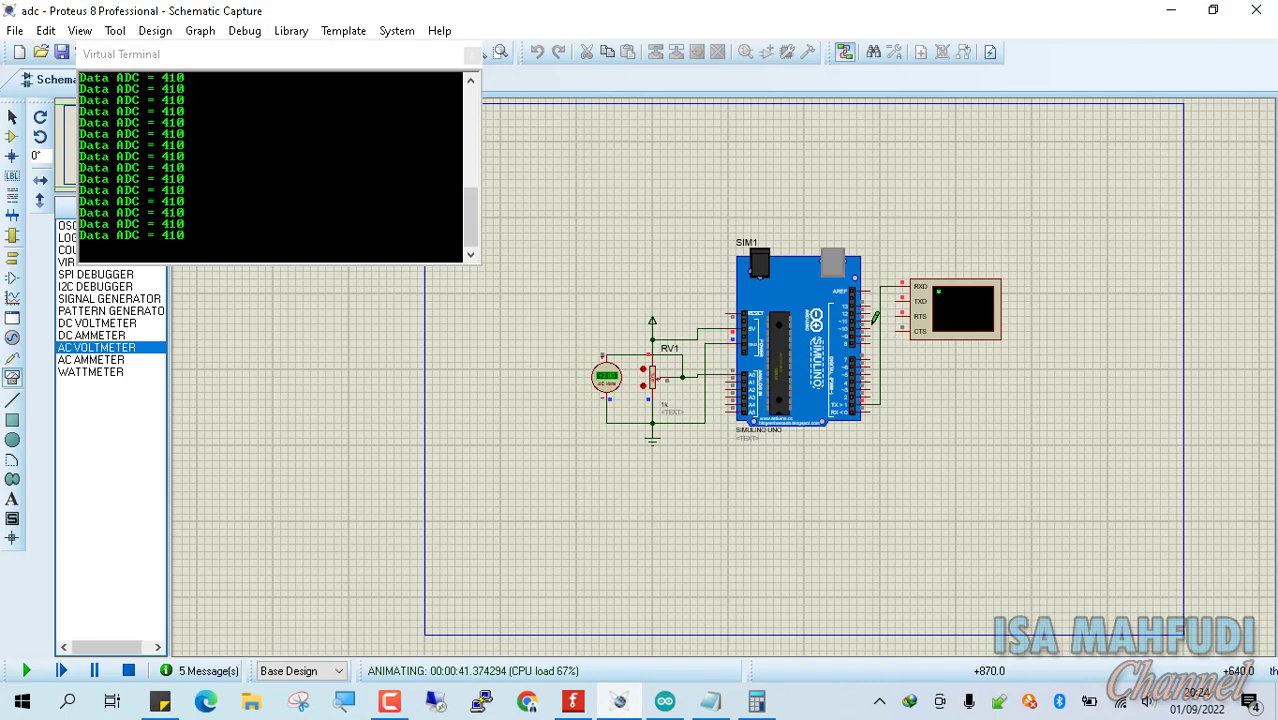
{"action": "left_click", "coordinate": [572, 703]}
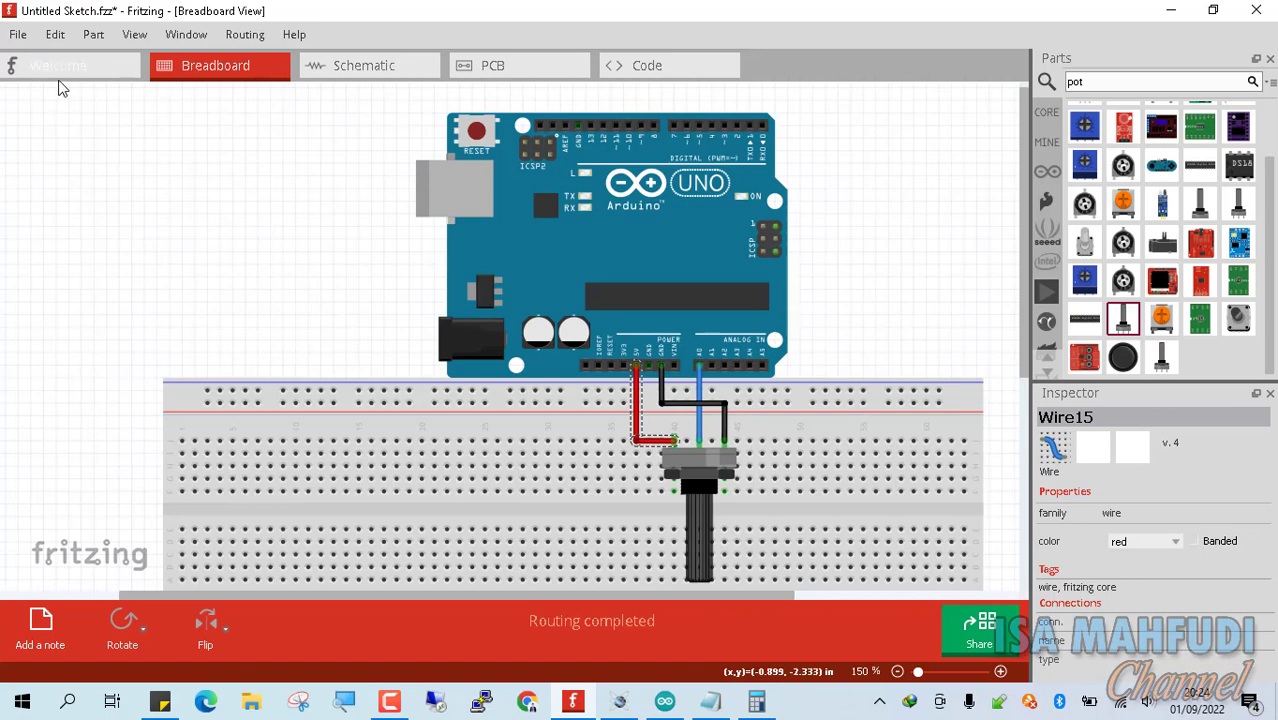